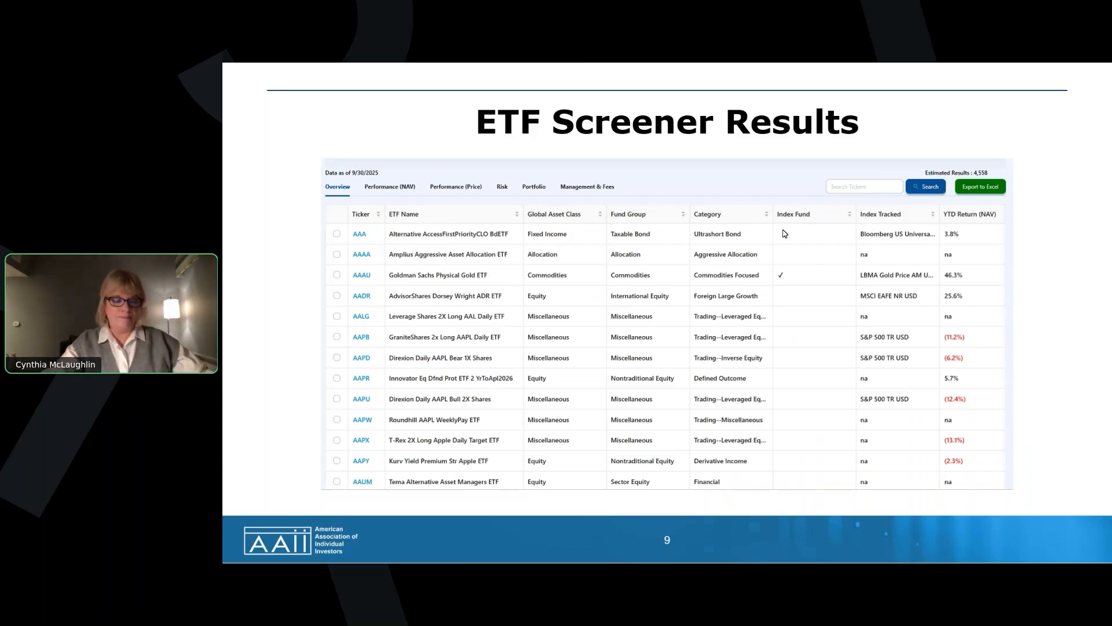
- End the slide show at the Filtering for Large Blend ETFs slide and switch to the AAII website in Chrome
key("Right")
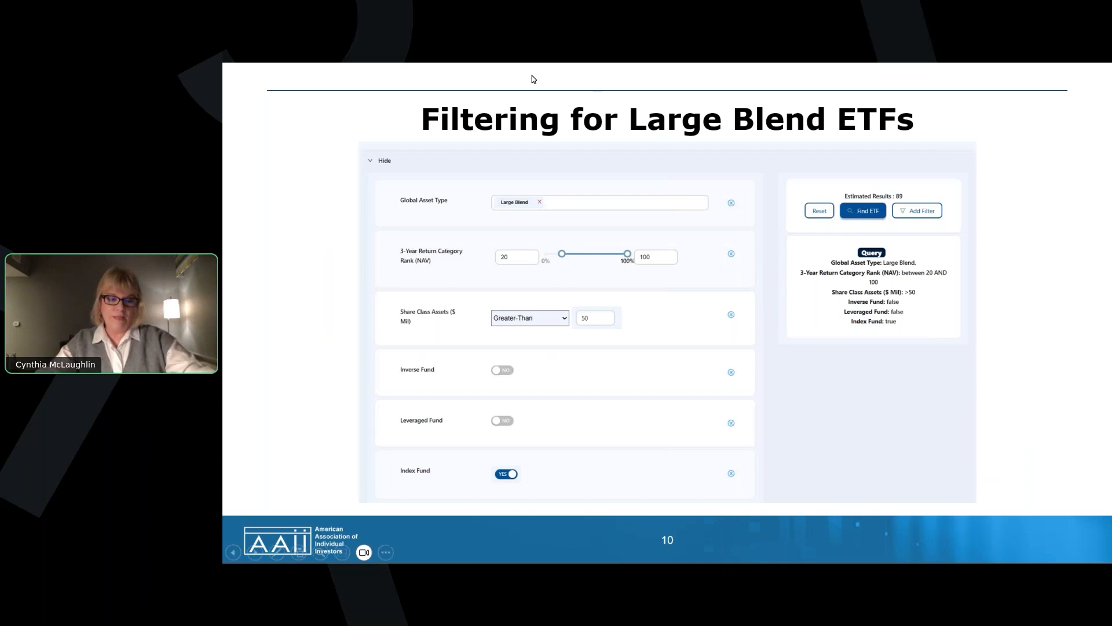
key("Escape")
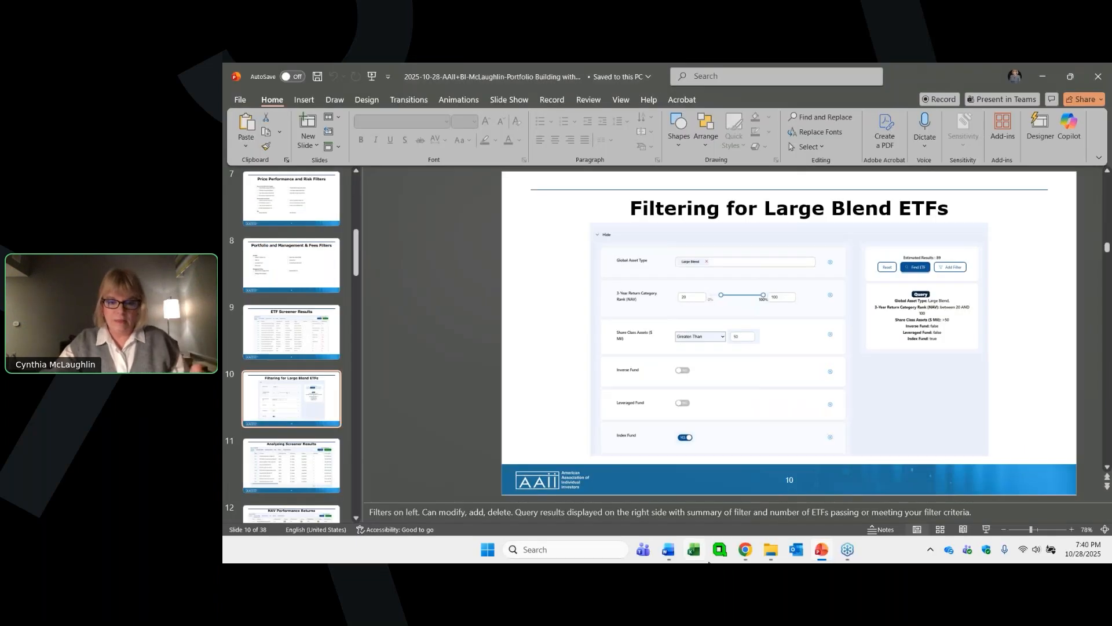
mouse_move(746, 554)
left_click(744, 513)
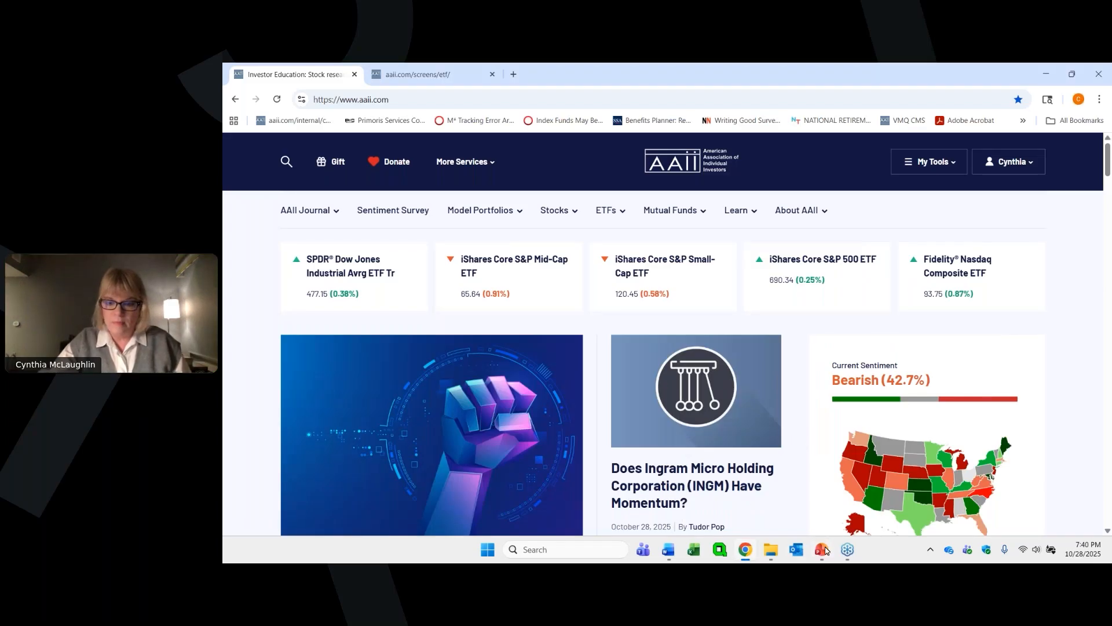
mouse_move(848, 550)
left_click(848, 522)
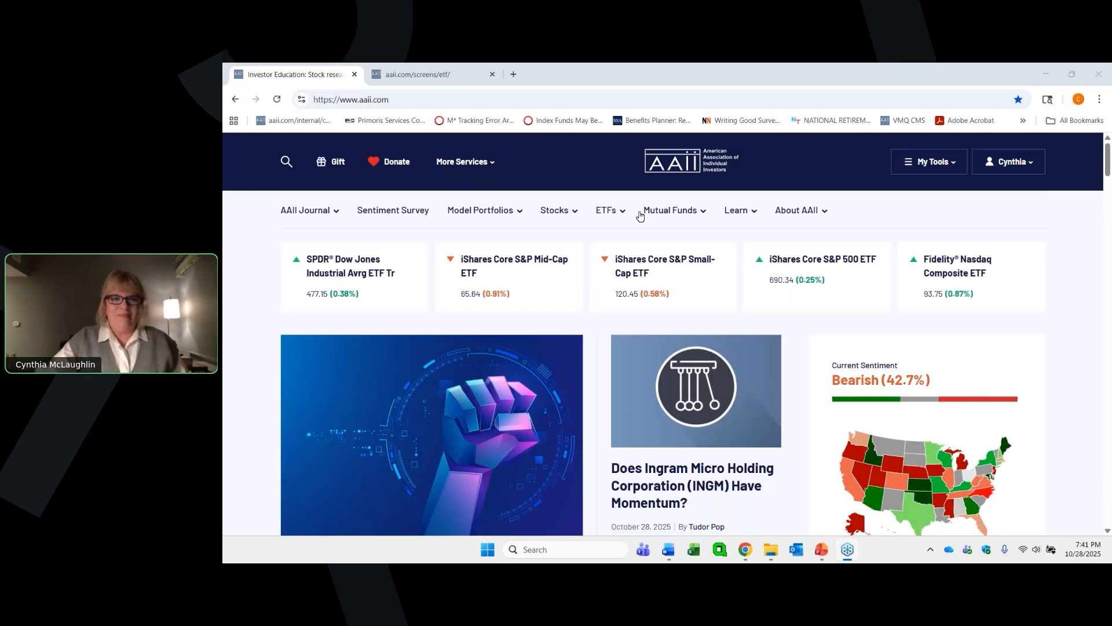
- Open the ETF Screener from the site's ETF tools
mouse_move(608, 212)
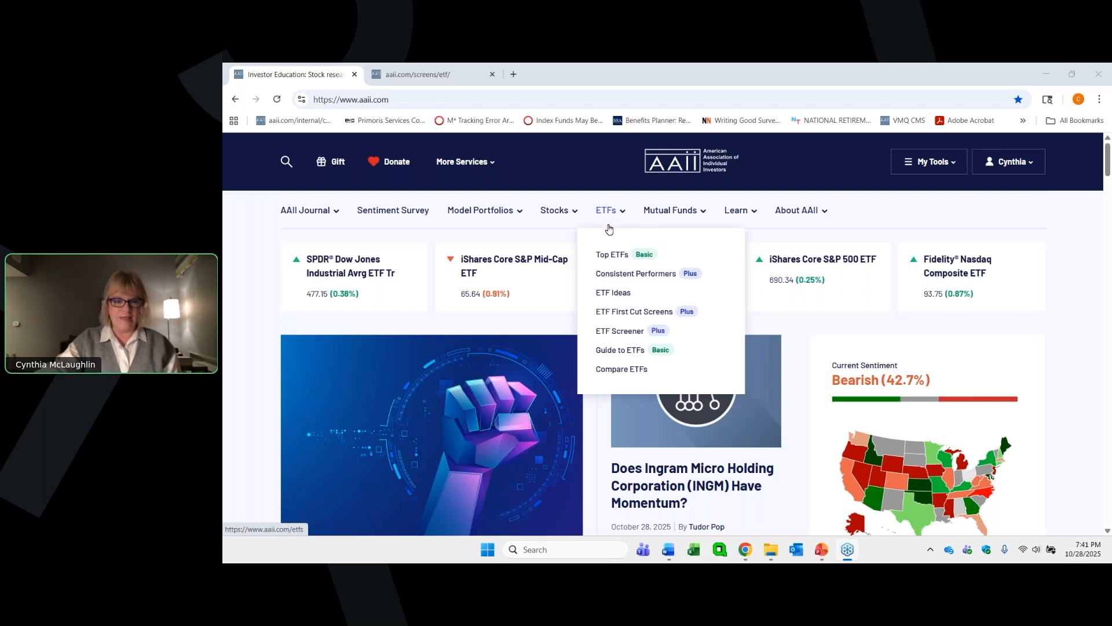
left_click(625, 332)
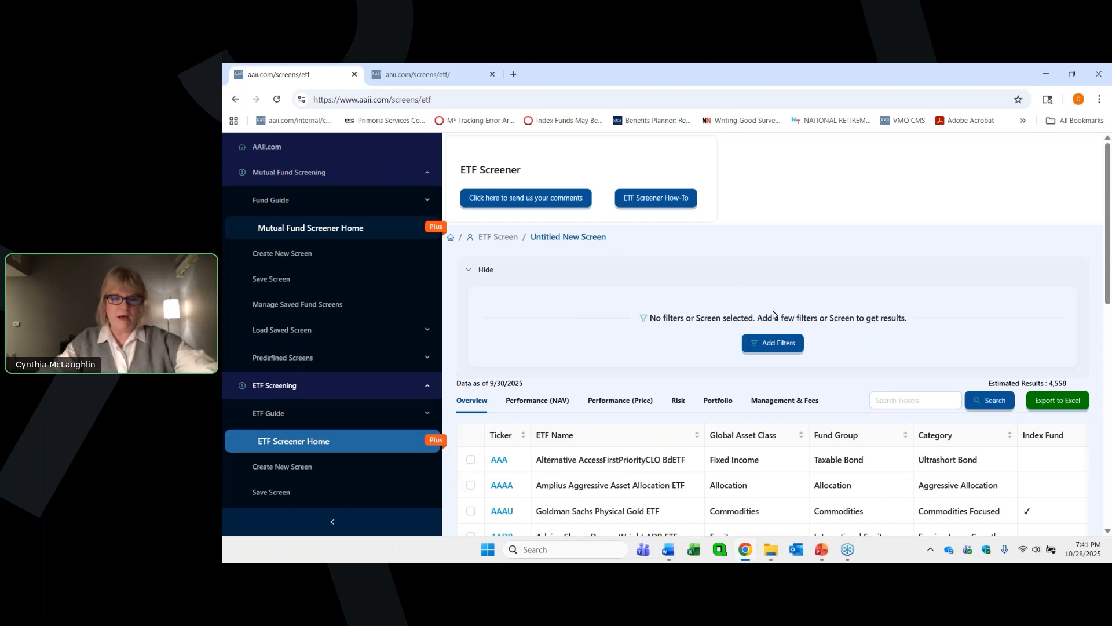
- Start adding filters to the new screen and select Global Asset Type and 3-Year Return Category Rank (NAV)
left_click(774, 342)
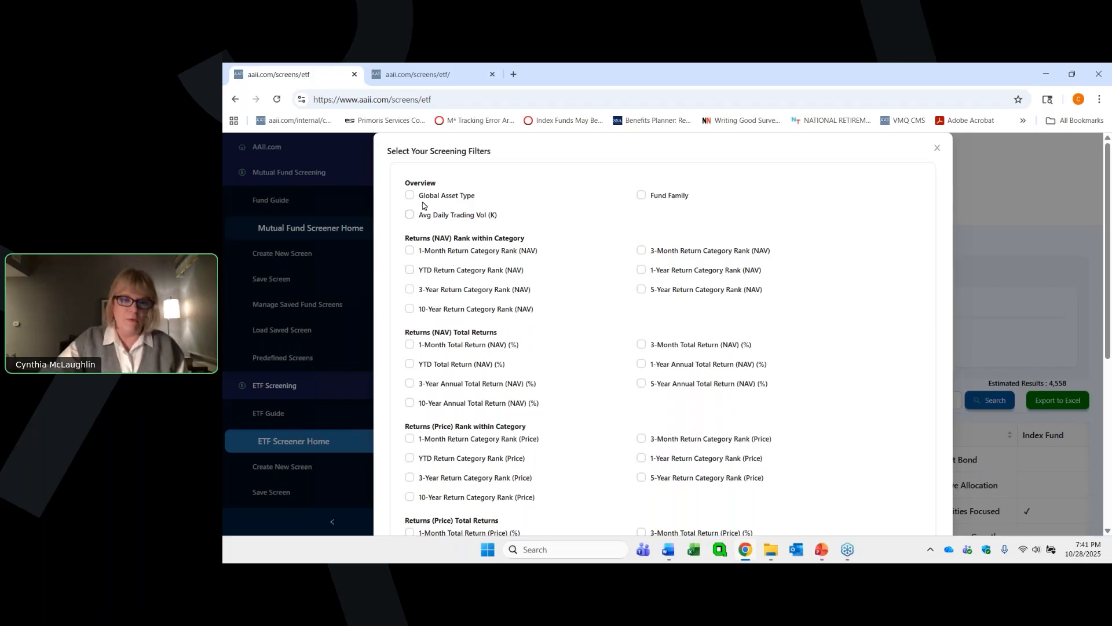
scroll(543, 210, "down", 4)
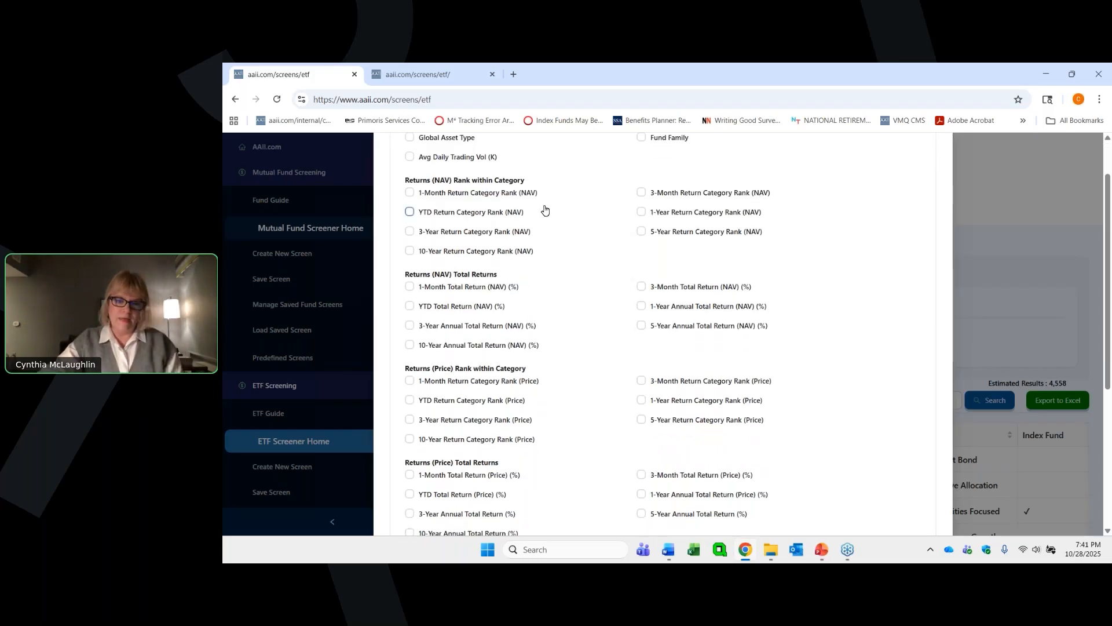
scroll(542, 211, "down", 1)
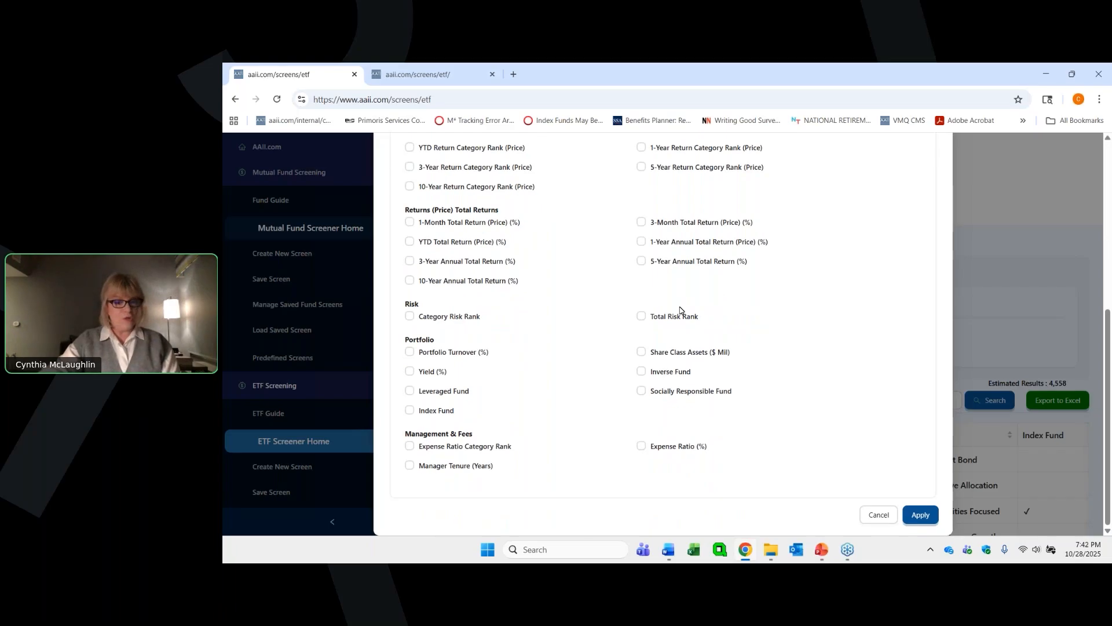
scroll(684, 313, "up", 4)
scroll(683, 313, "up", 2)
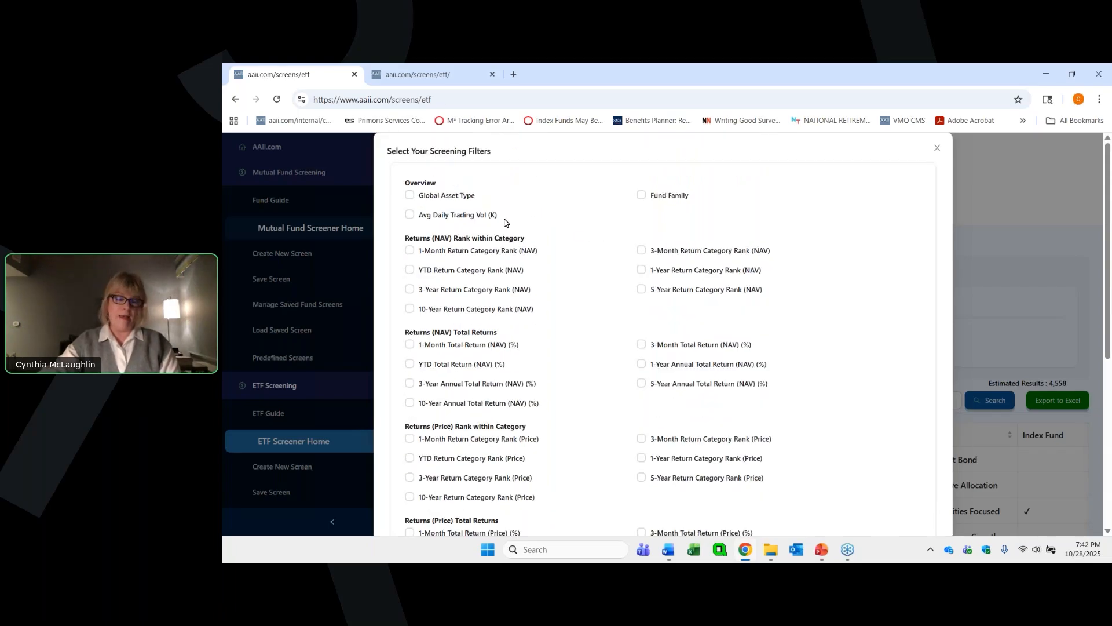
left_click(410, 195)
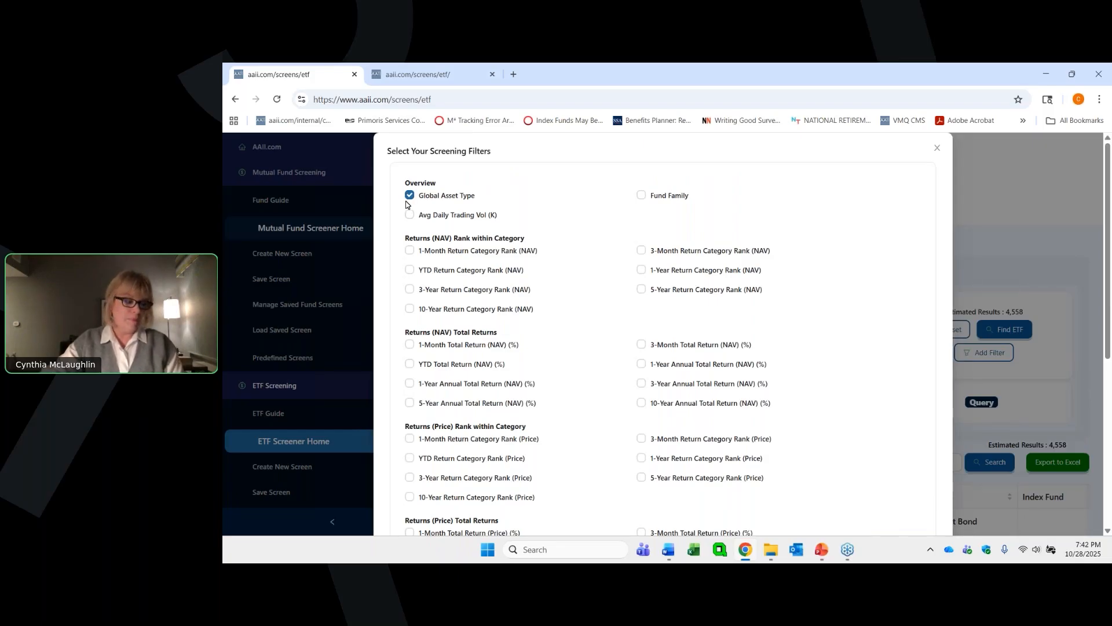
left_click(460, 292)
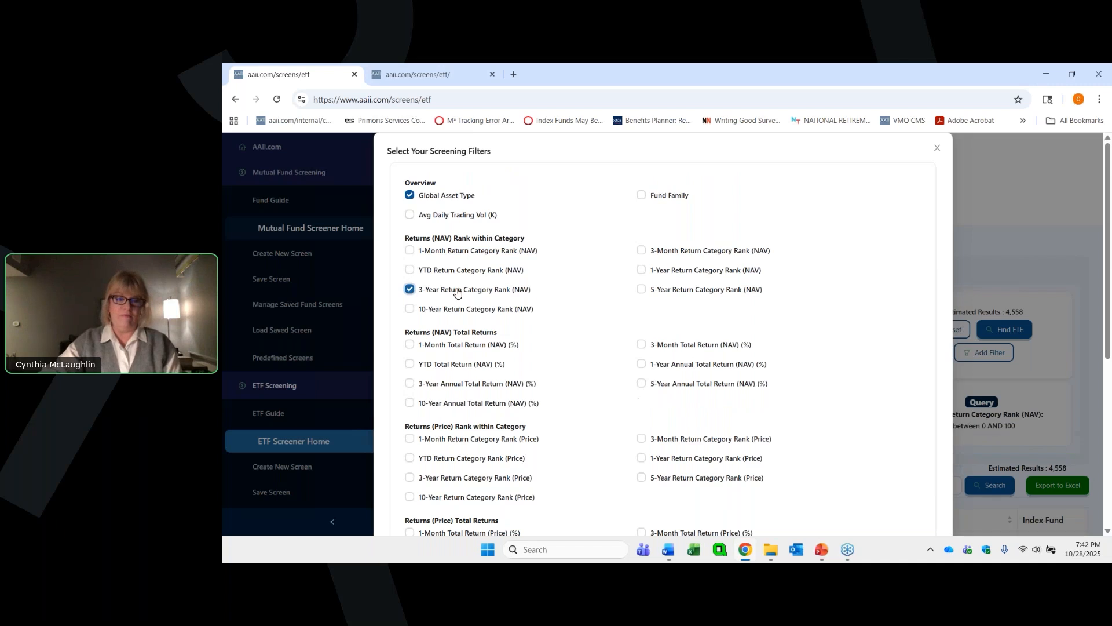
- Add the Share Class Assets ($ Mil), Leveraged Fund, Inverse Fund and Index Fund filters and apply the filter selection
scroll(528, 296, "down", 1)
scroll(530, 297, "down", 1)
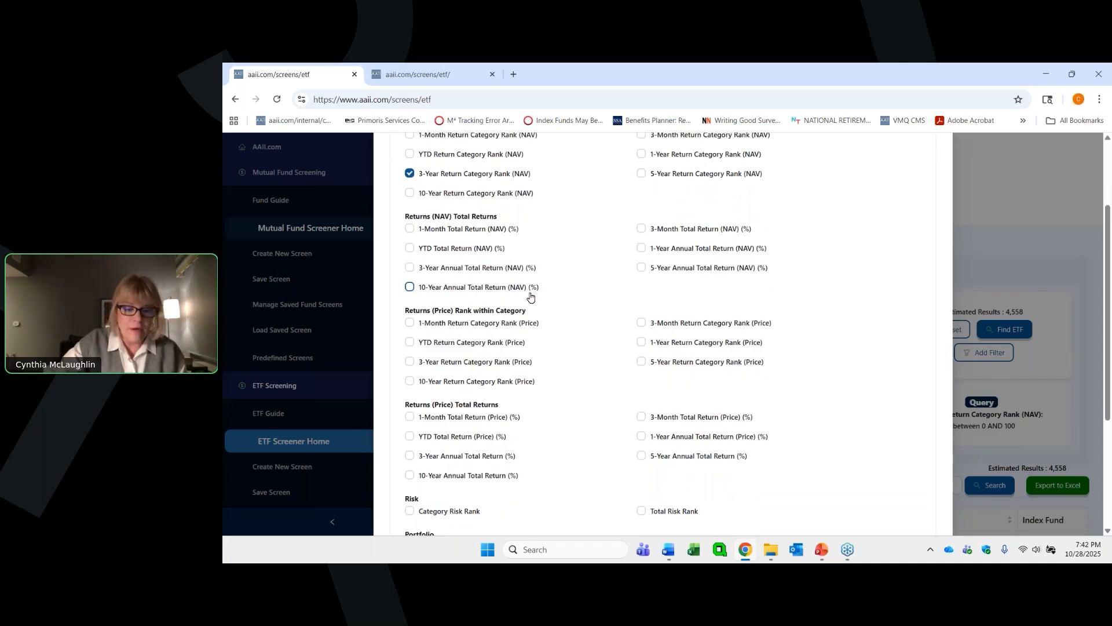
scroll(528, 295, "down", 3)
scroll(613, 326, "down", 1)
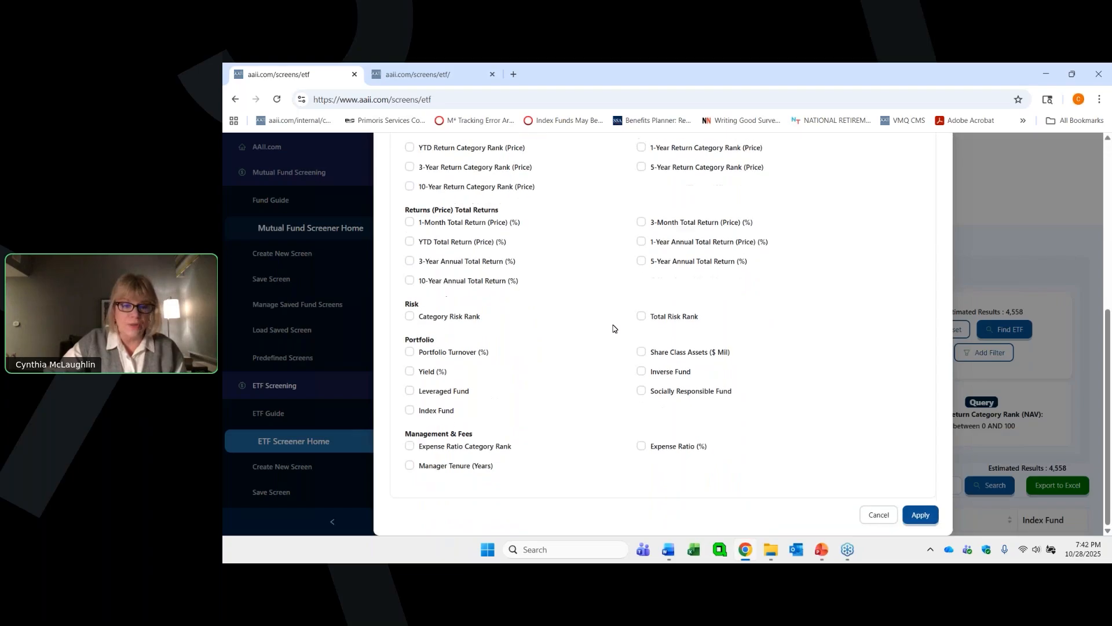
left_click(642, 356)
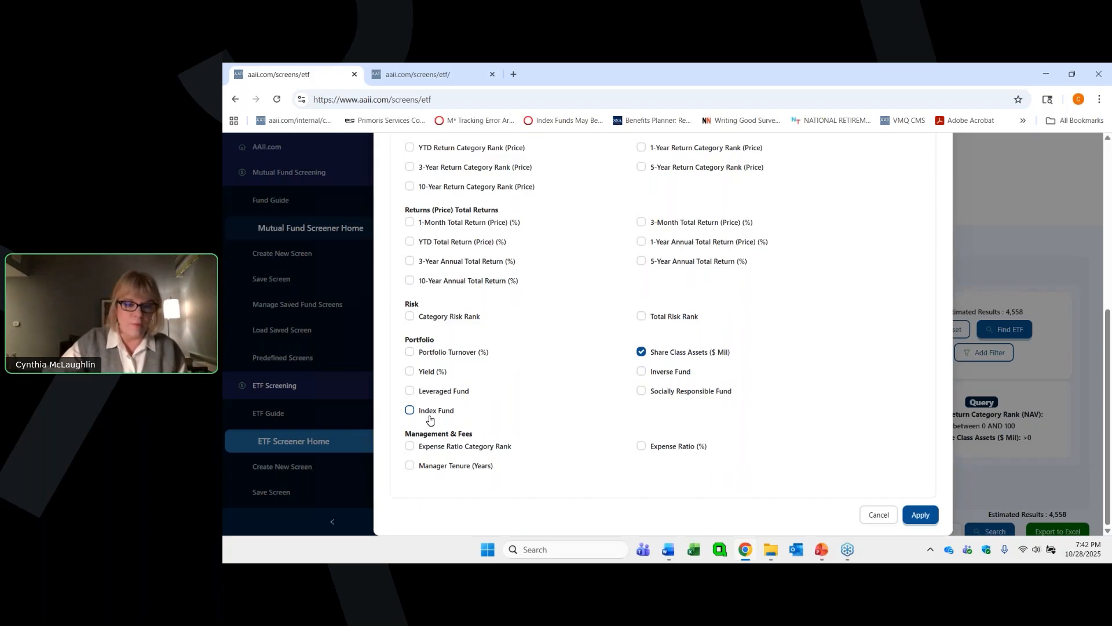
left_click(410, 392)
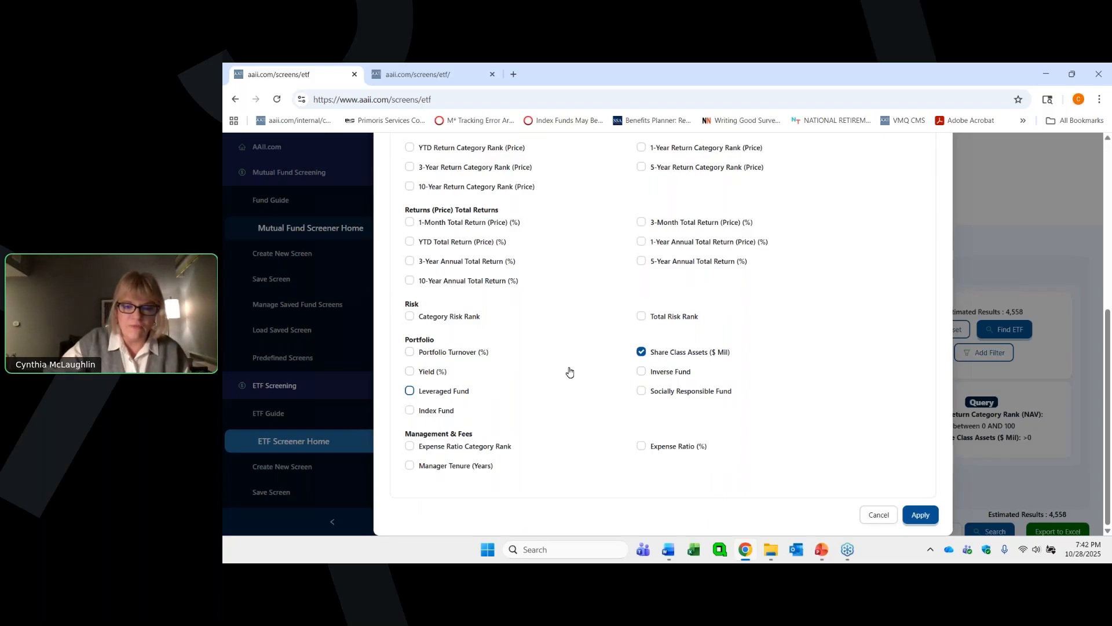
left_click(708, 379)
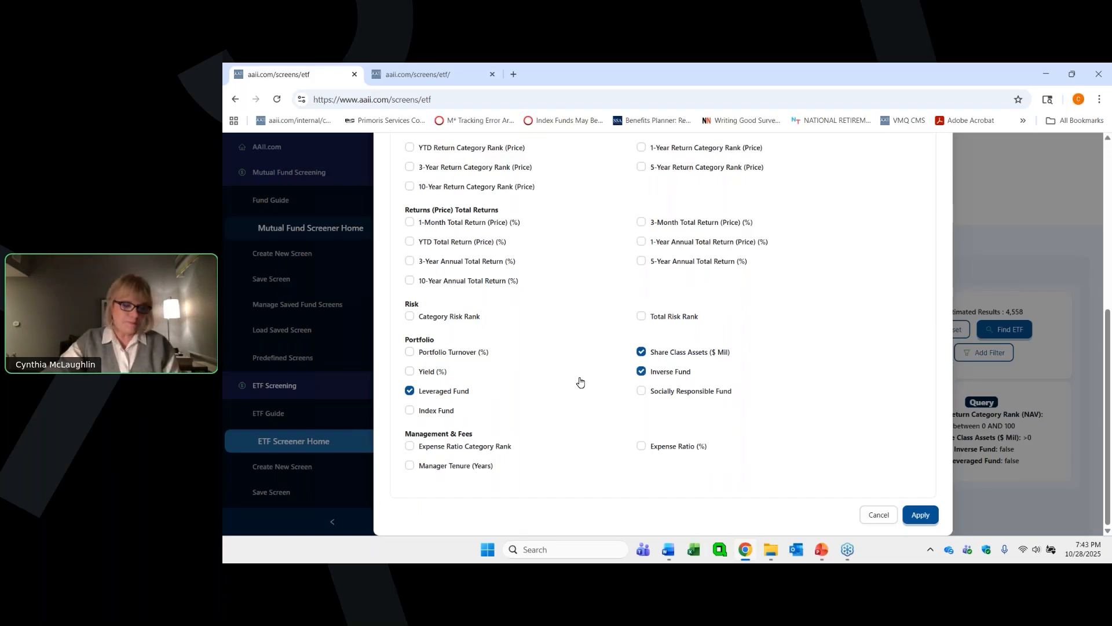
left_click(409, 411)
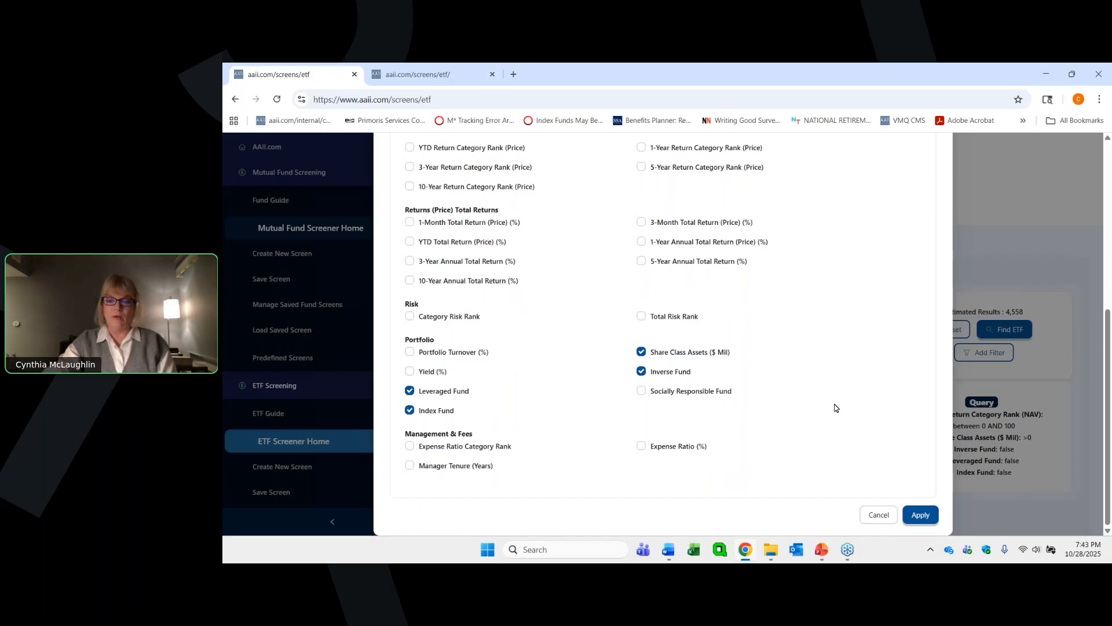
left_click(920, 515)
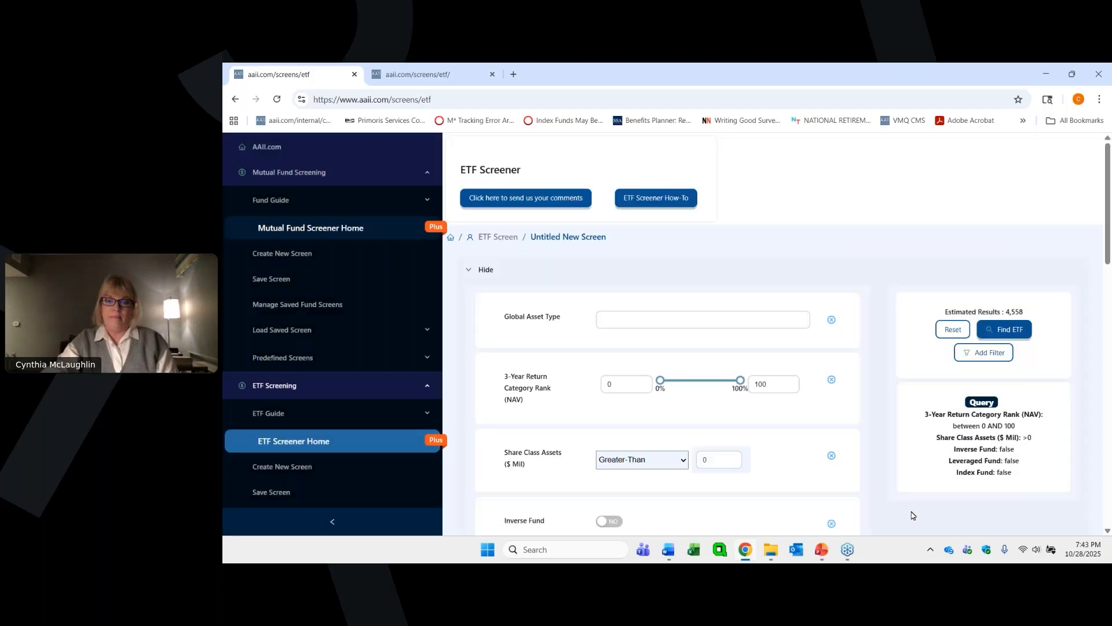
- Set the Global Asset Type filter to Large Blend within U.S. Equity
left_click(979, 155)
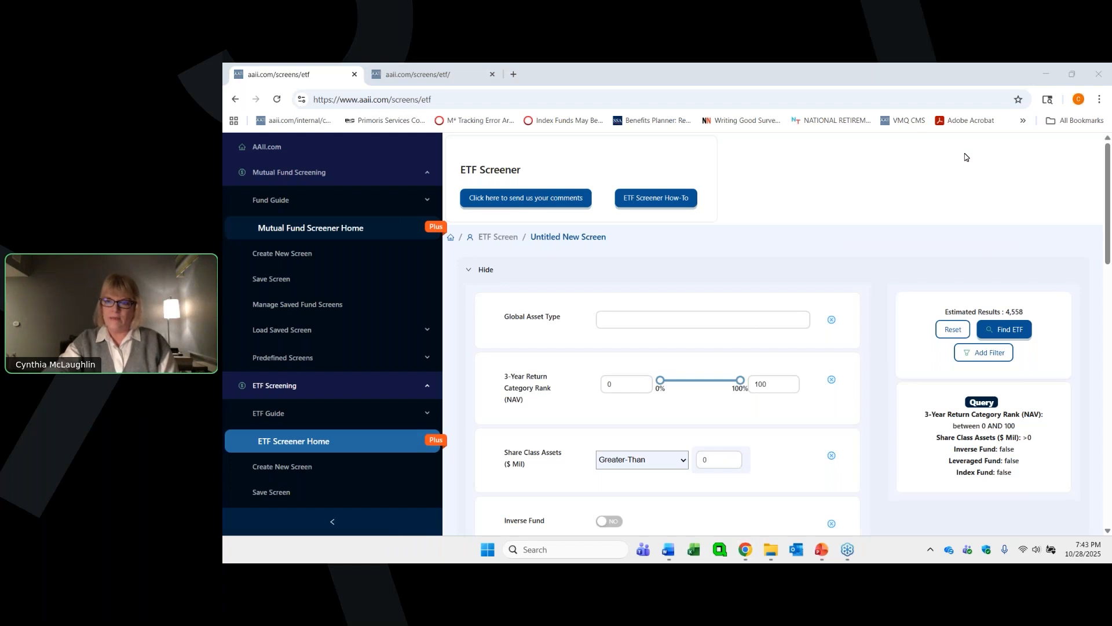
scroll(965, 156, "down", 2)
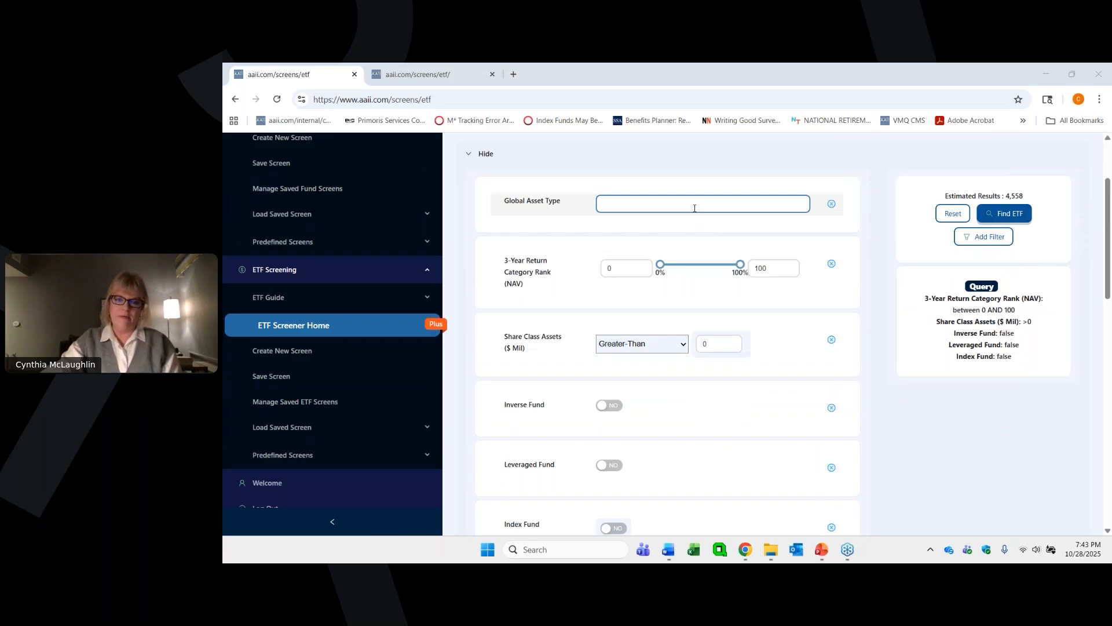
left_click(694, 208)
left_click(604, 292)
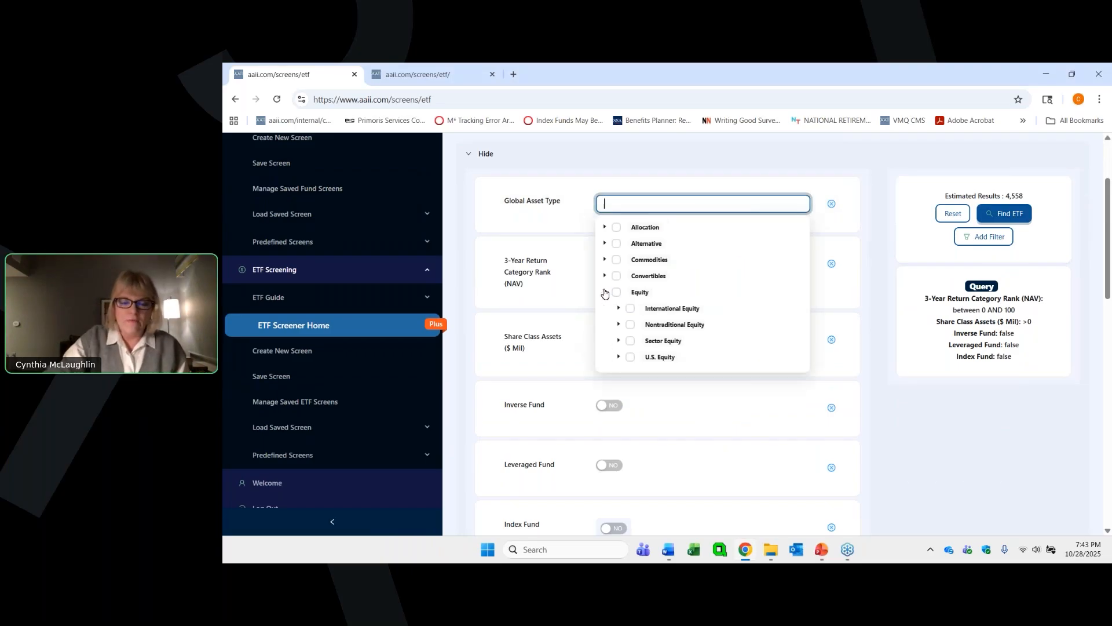
scroll(725, 295, "down", 1)
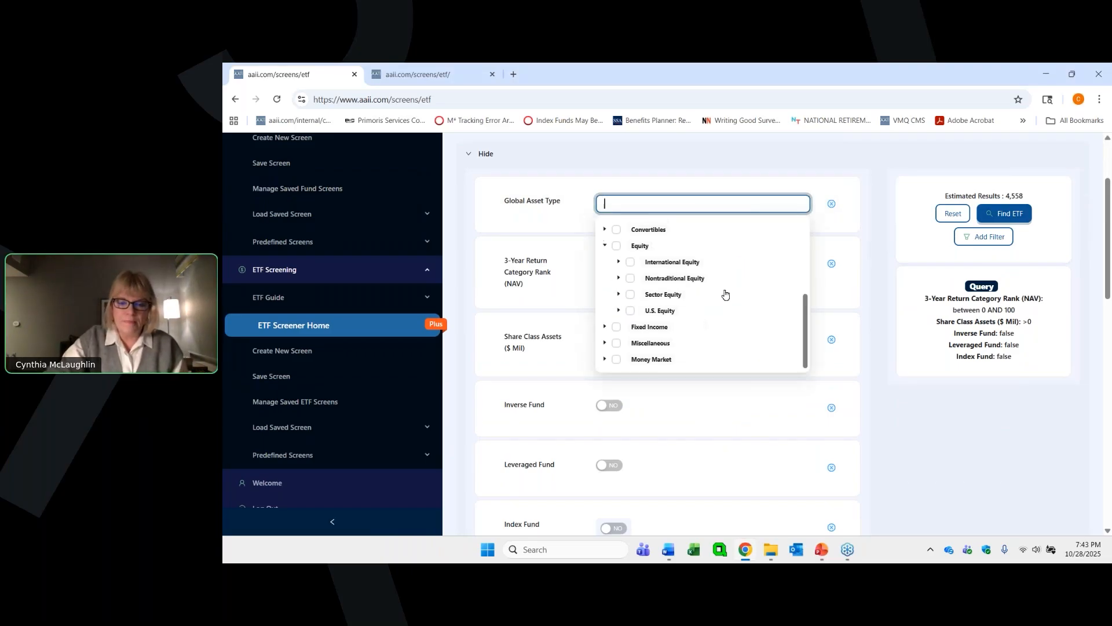
left_click(618, 311)
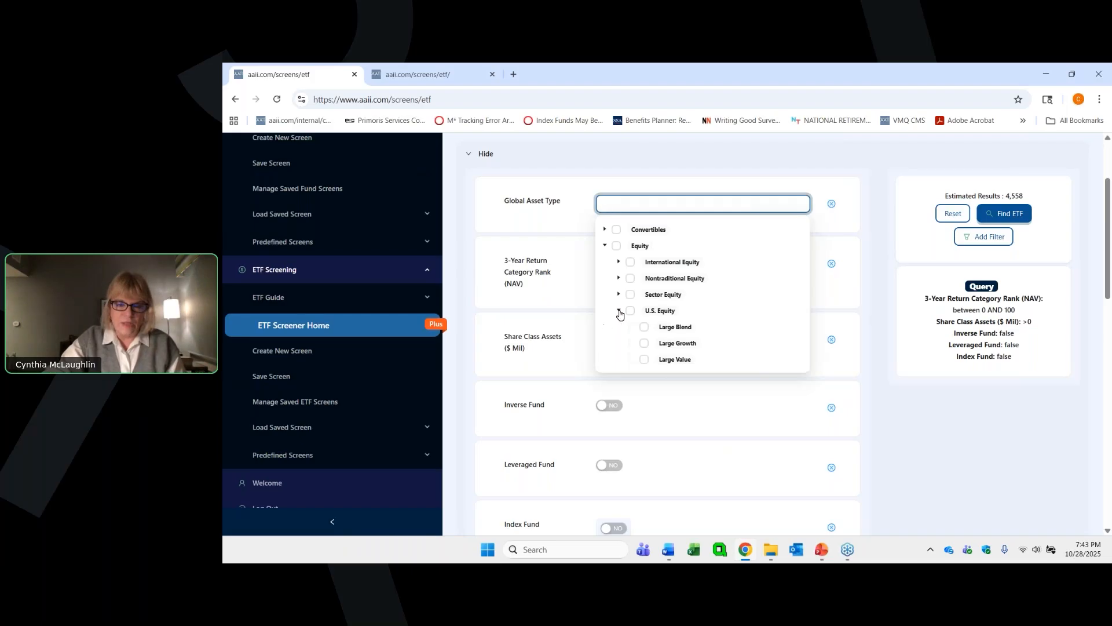
left_click(645, 328)
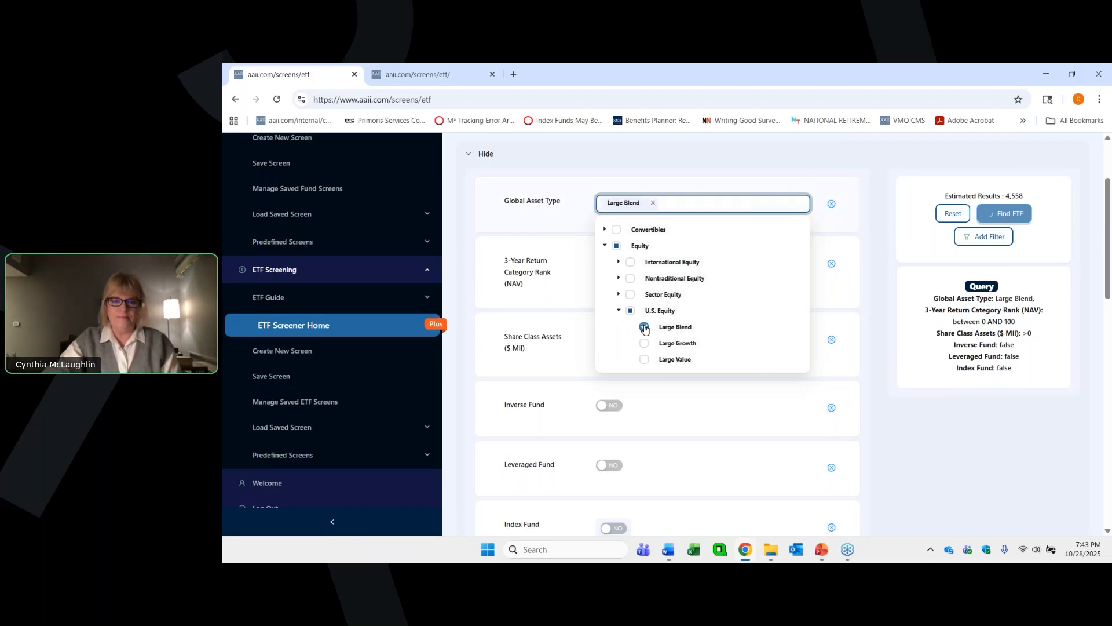
left_click(763, 149)
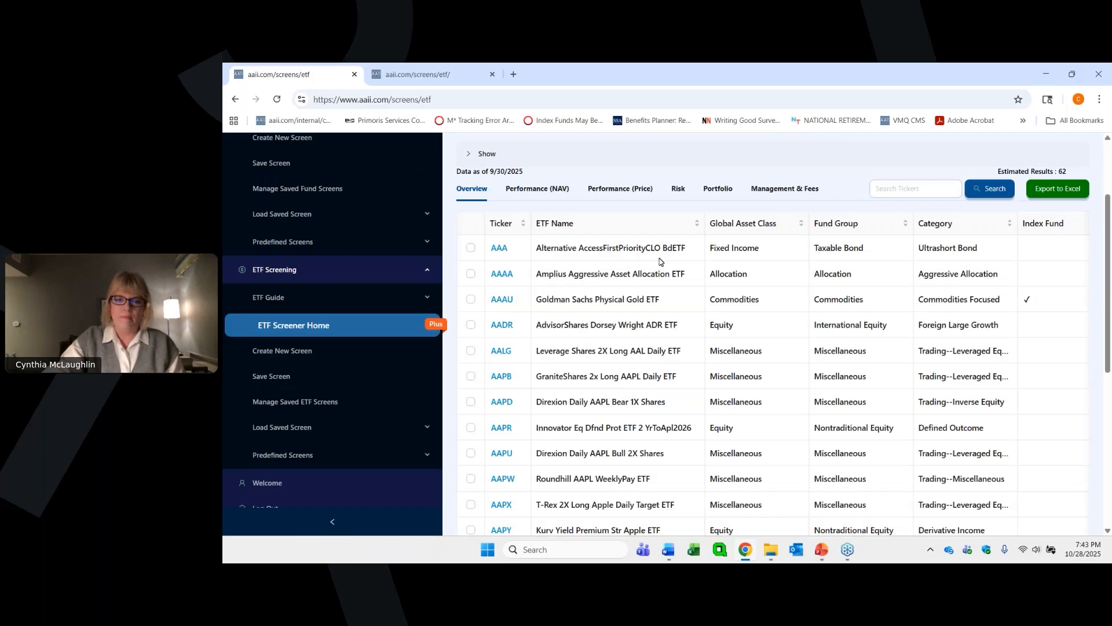
- Load the saved ETF screen named Large Blend ETFs
scroll(863, 172, "up", 2)
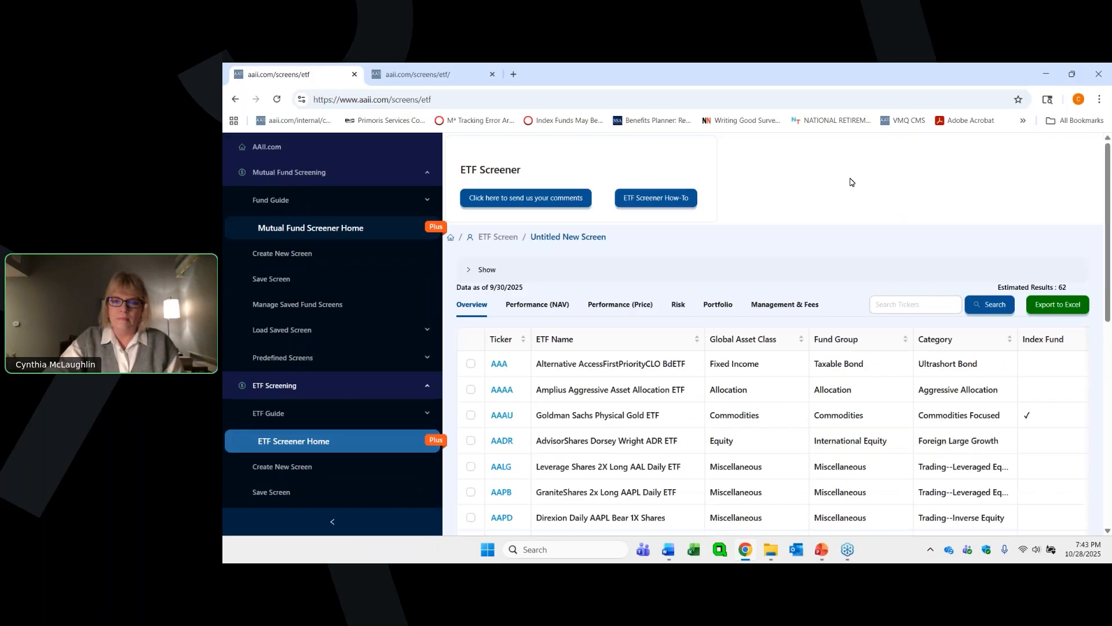
scroll(869, 215, "down", 1)
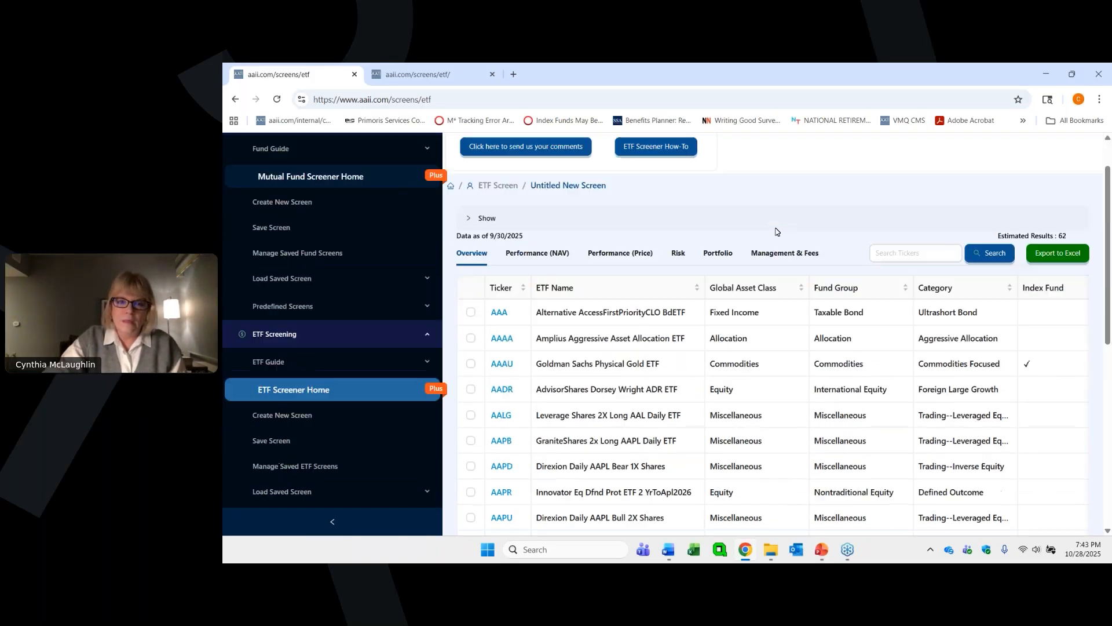
scroll(774, 228, "up", 1)
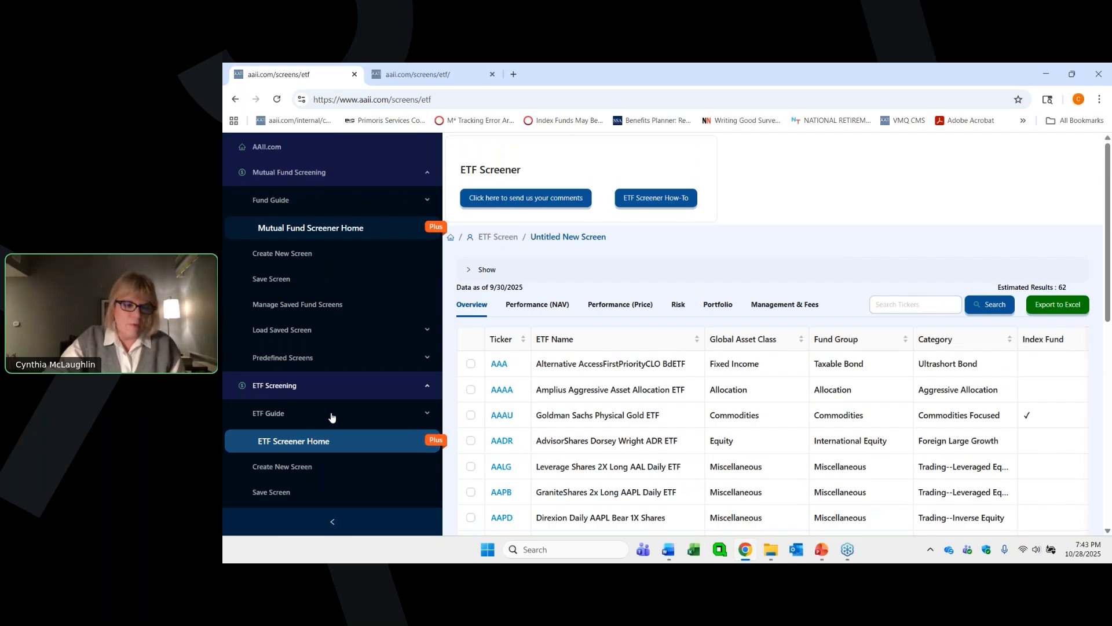
left_click(264, 330)
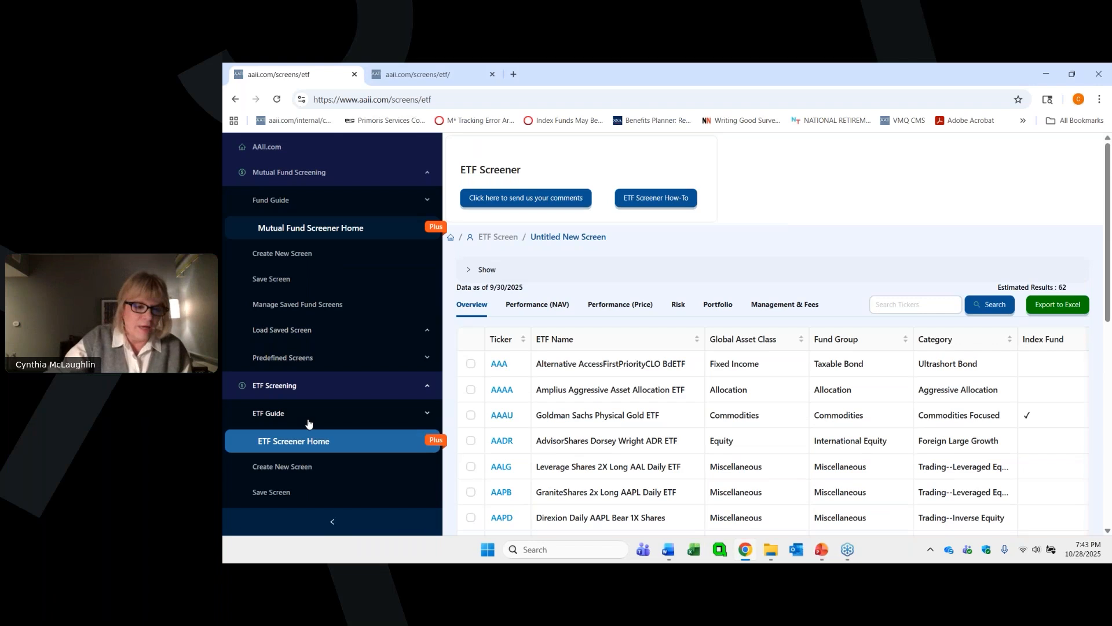
scroll(308, 423, "down", 3)
scroll(308, 423, "down", 1)
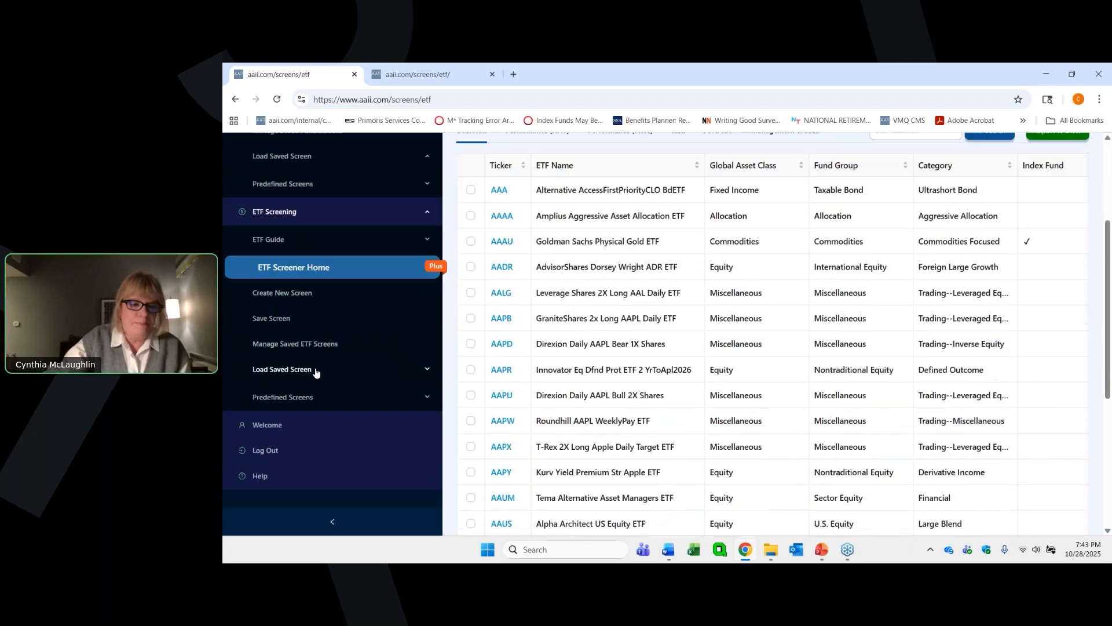
left_click(427, 372)
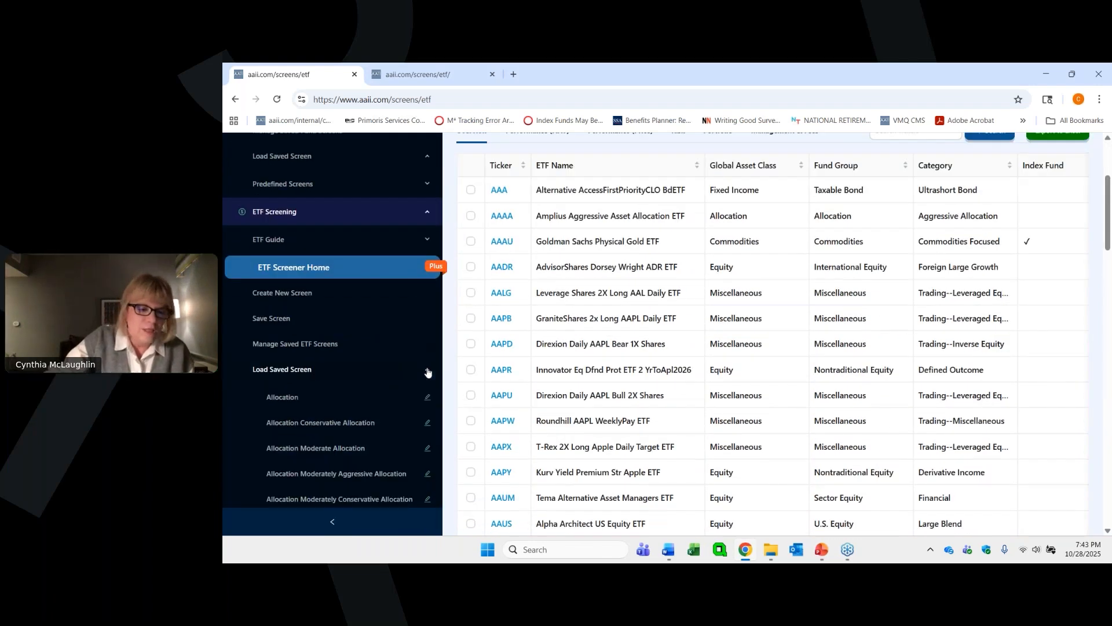
scroll(328, 402, "down", 6)
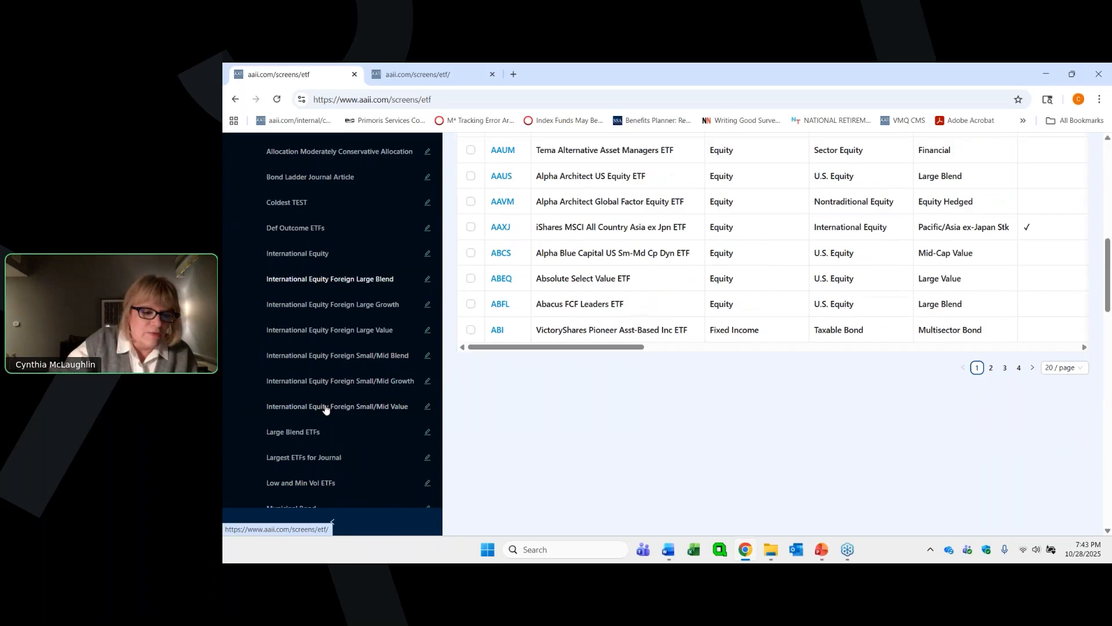
left_click(301, 432)
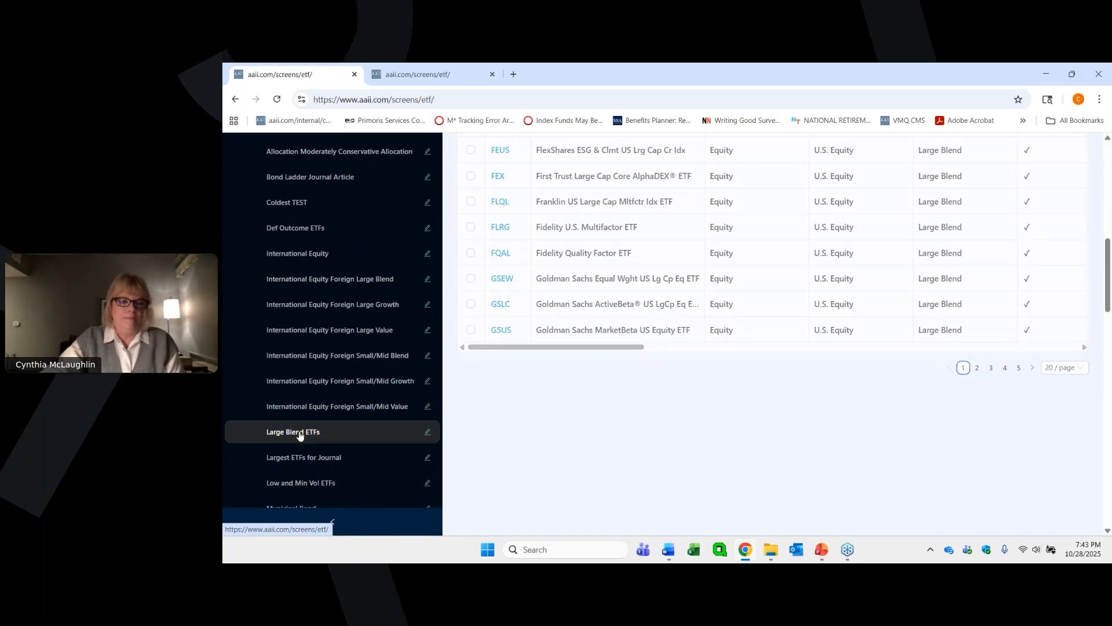
scroll(724, 330, "up", 2)
scroll(724, 330, "up", 10)
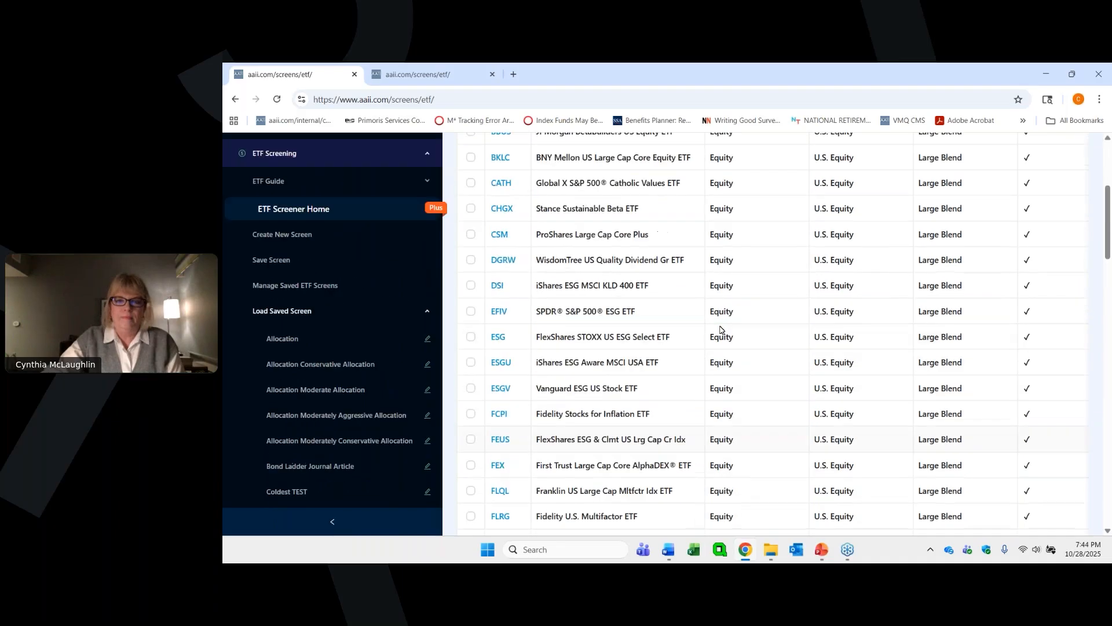
- Look through the Large Blend ETFs results in the Performance (NAV), Performance (Price), Risk, Portfolio and Management & Fees views
scroll(723, 331, "down", 1)
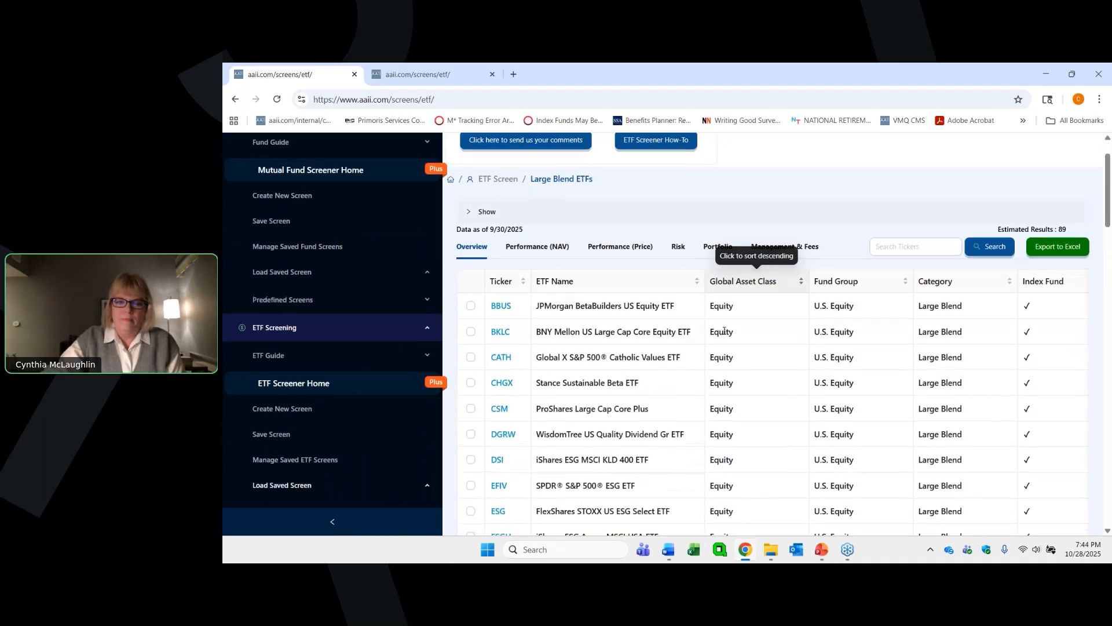
scroll(722, 330, "up", 1)
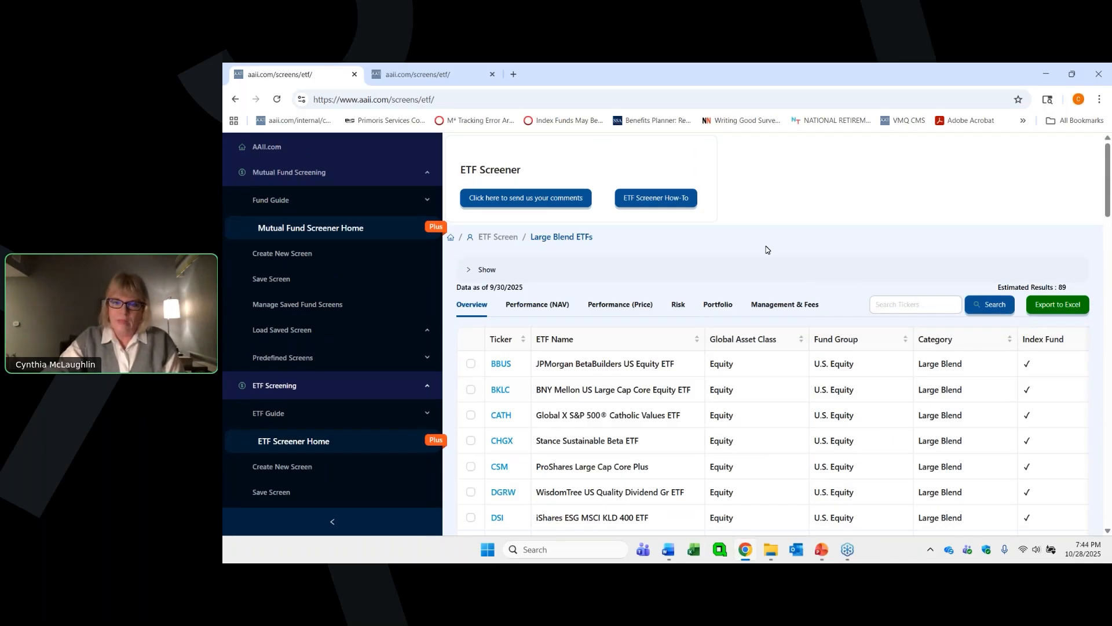
scroll(817, 243, "down", 1)
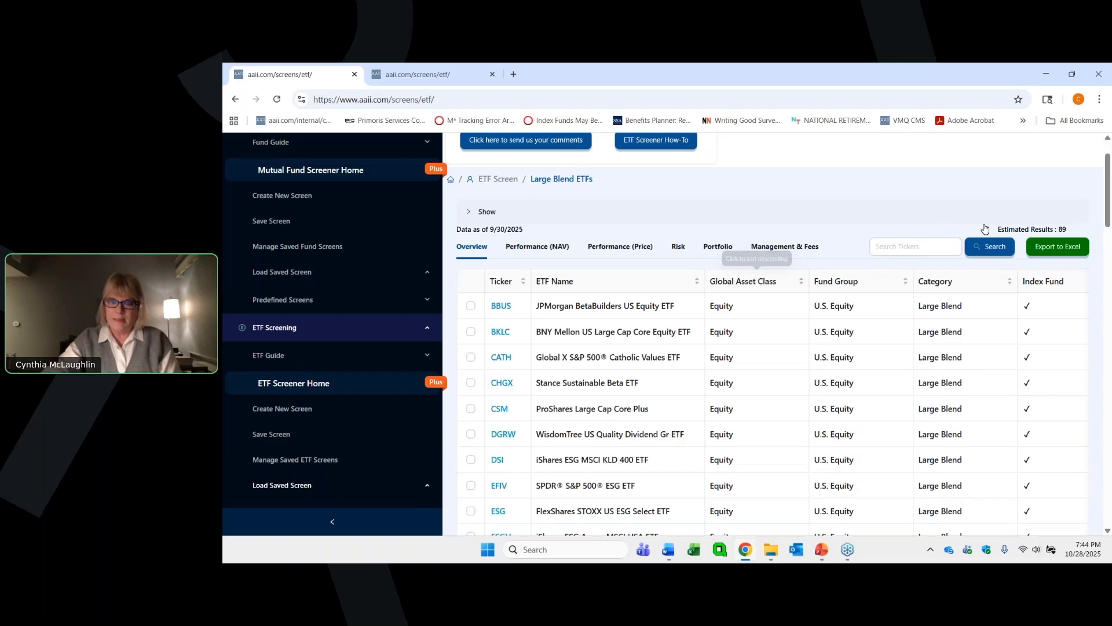
scroll(689, 252, "up", 1)
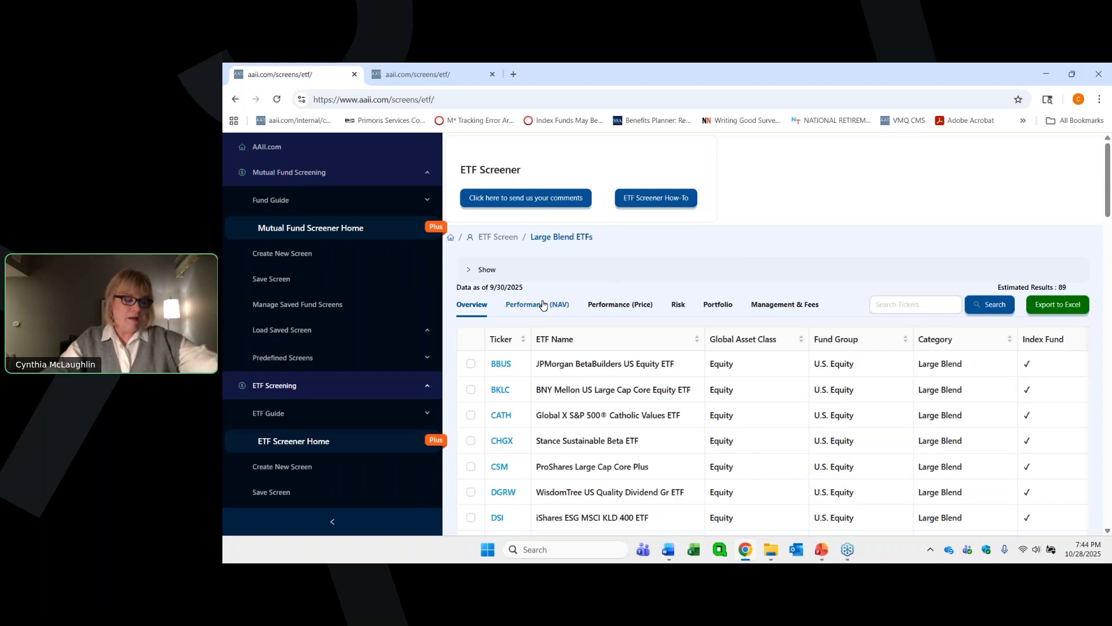
scroll(557, 317, "down", 1)
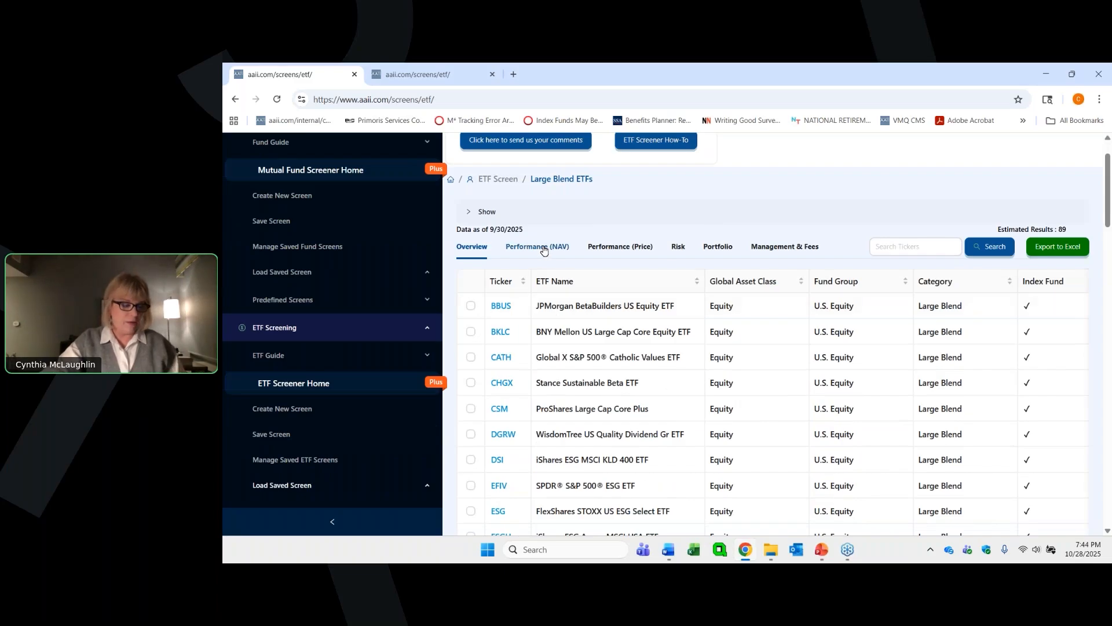
left_click(544, 250)
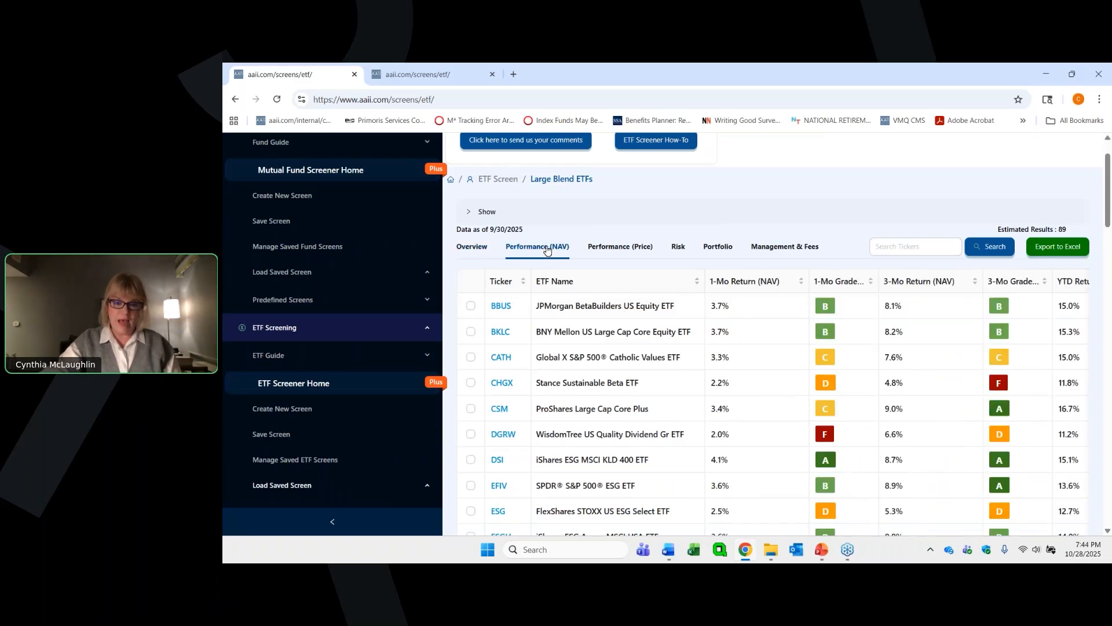
left_click(620, 249)
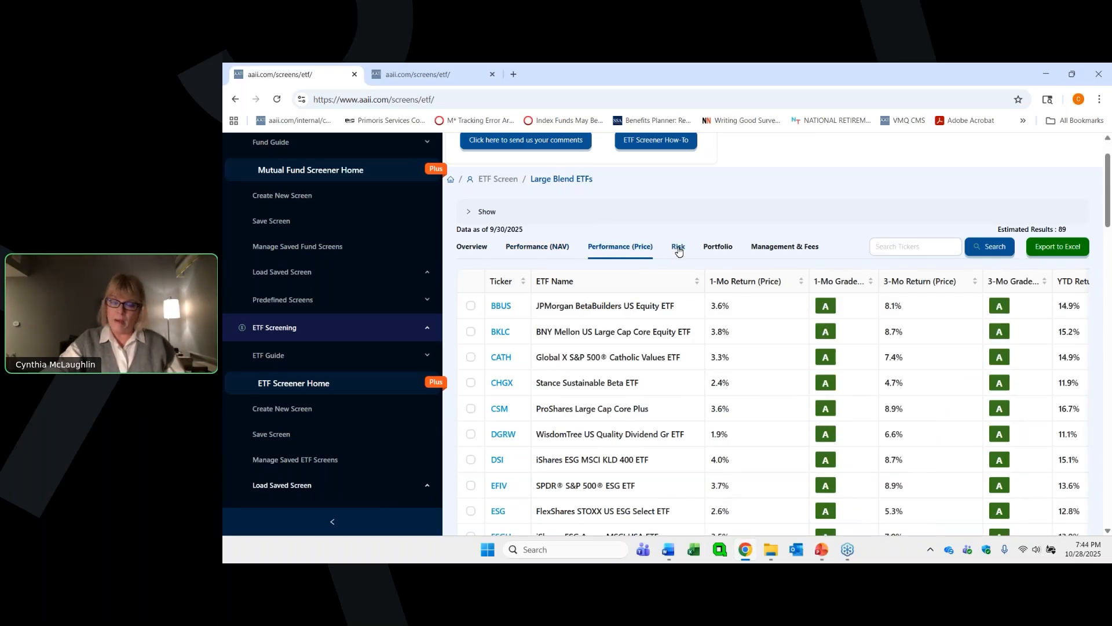
left_click(679, 249)
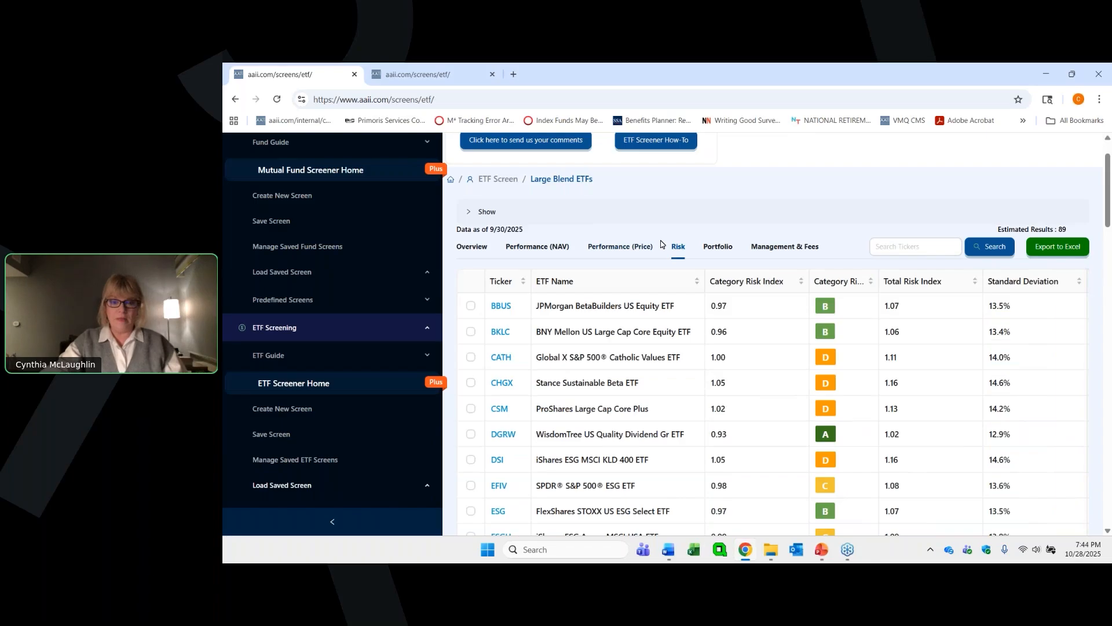
left_click(707, 248)
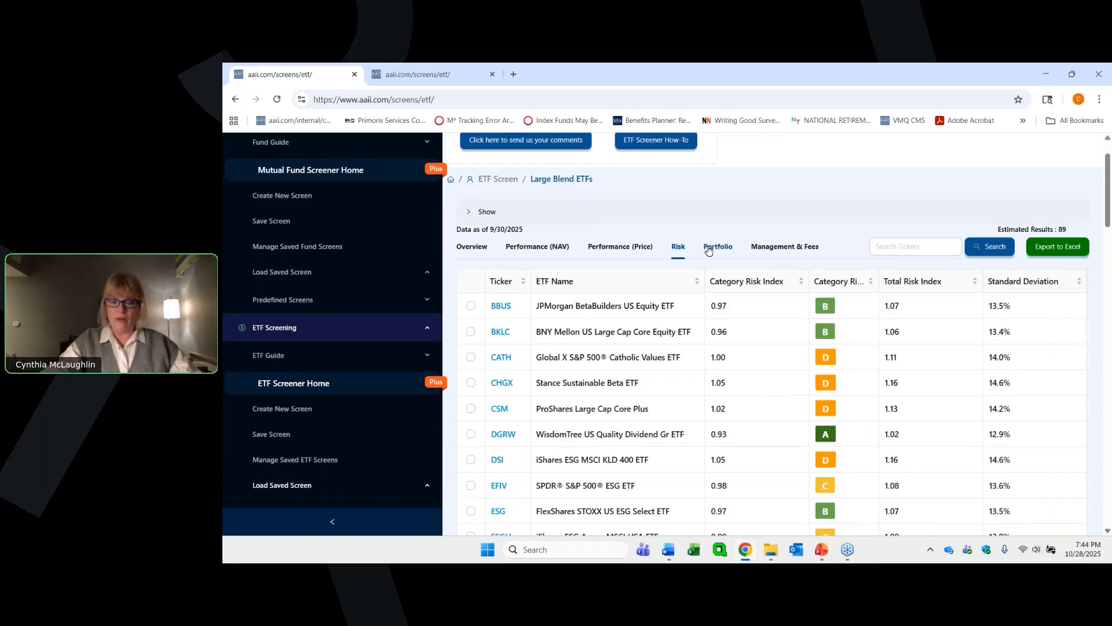
left_click(770, 248)
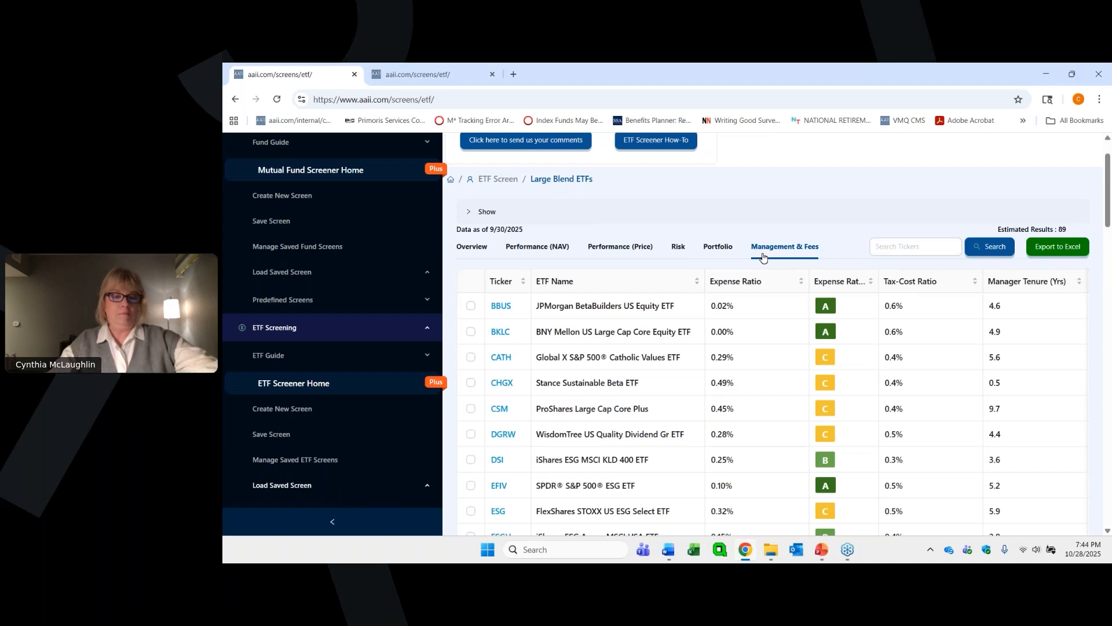
- Show the Performance (NAV) data for the Large Blend ETFs and set the results table to 10 per page
left_click(528, 247)
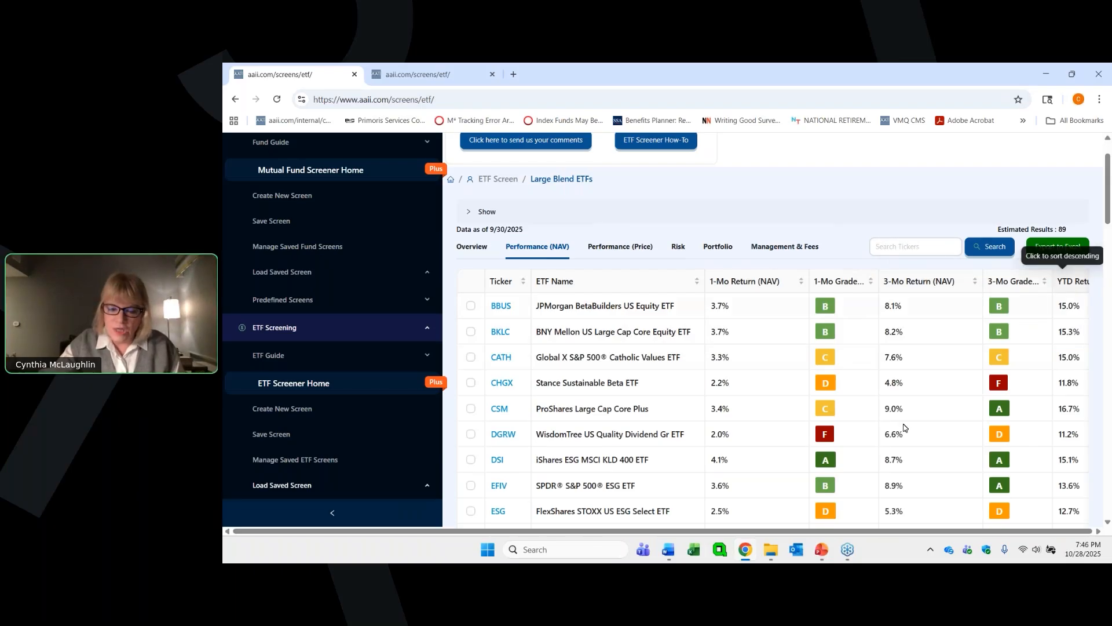
scroll(822, 410, "down", 4)
scroll(822, 410, "down", 5)
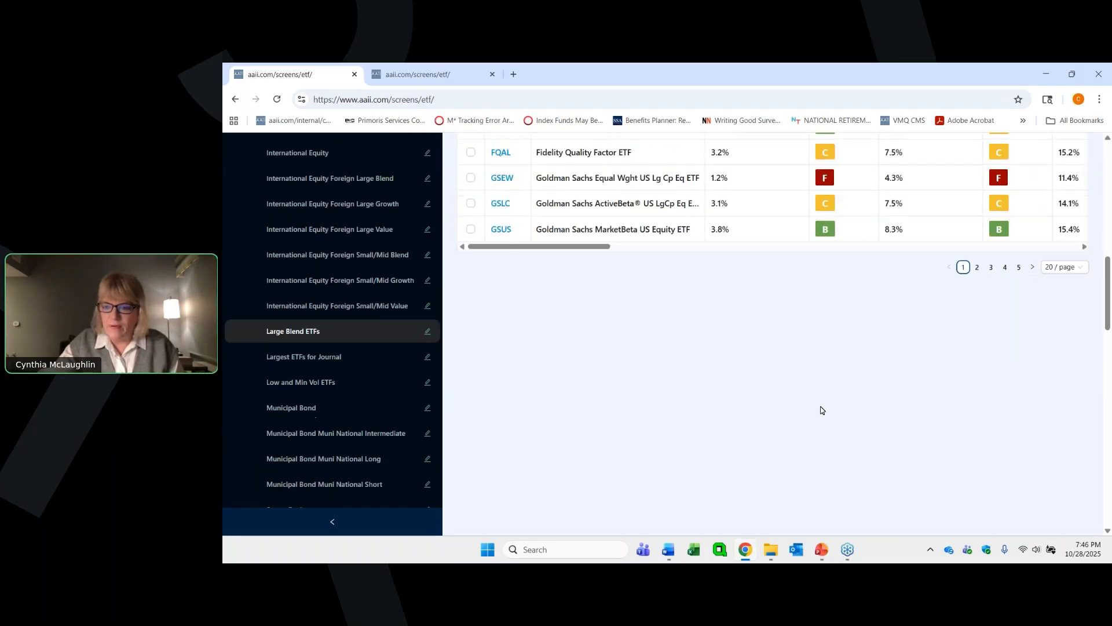
scroll(823, 409, "up", 1)
left_click(1053, 312)
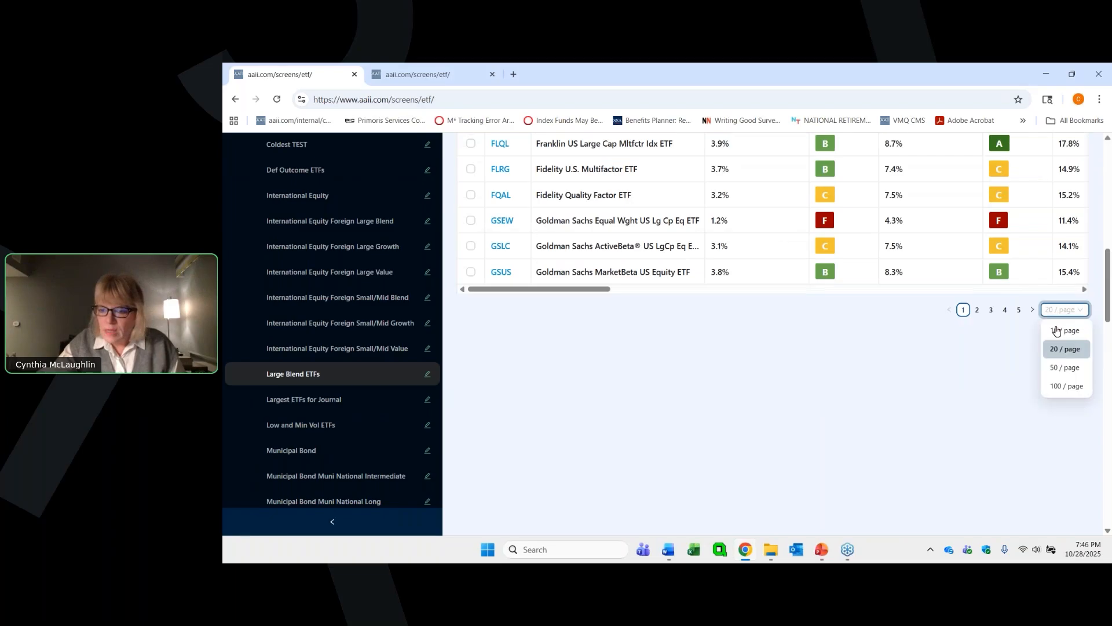
left_click(1054, 331)
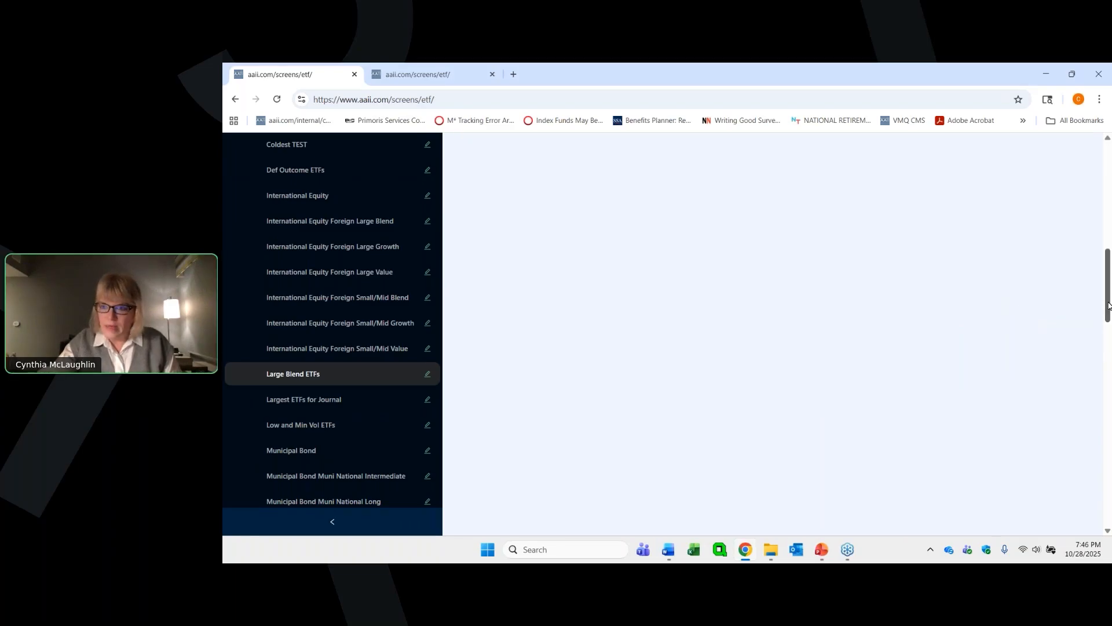
left_click_drag(1109, 306, 1103, 243)
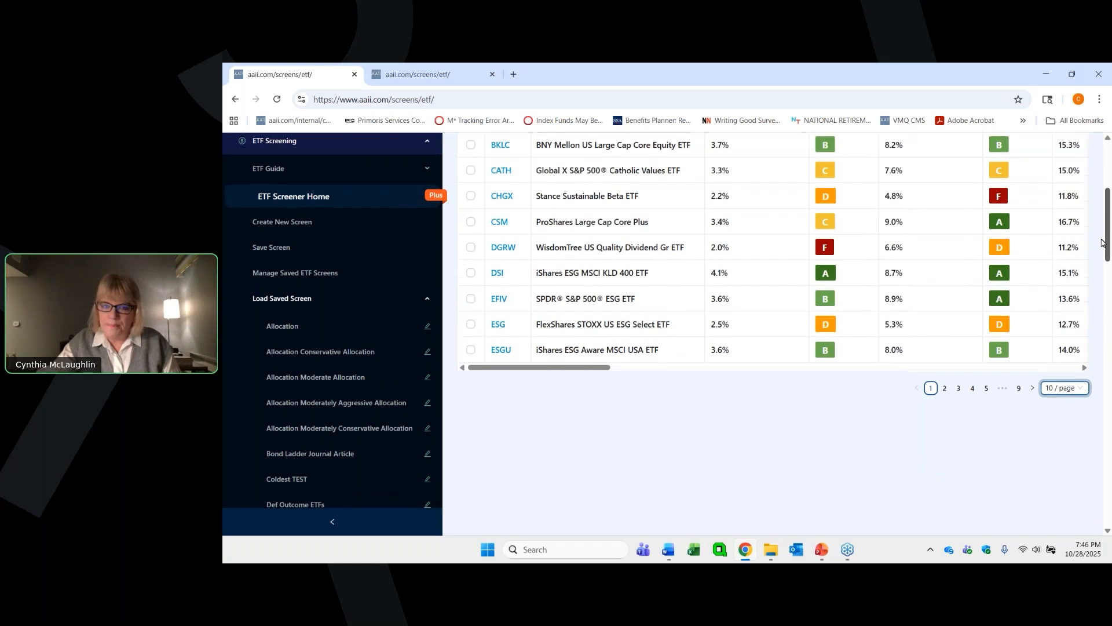
scroll(966, 284, "up", 4)
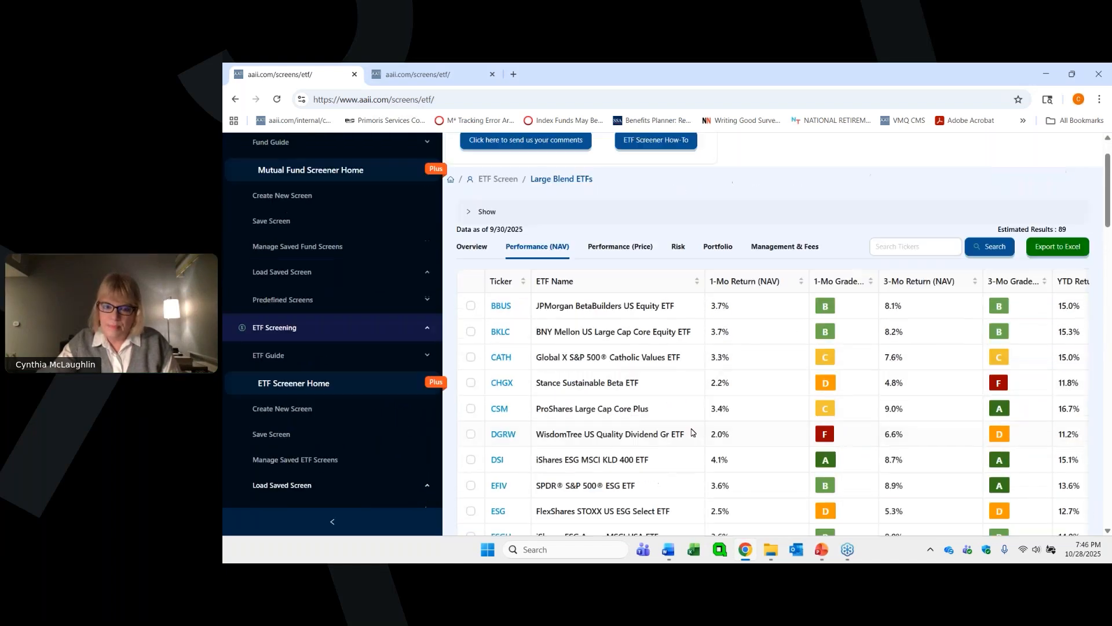
- Examine the calendar-year returns, the annualized returns with their grades, and the YTD tracking error in the Performance (NAV) table
scroll(691, 431, "down", 1)
left_click_drag(604, 495, 1042, 477)
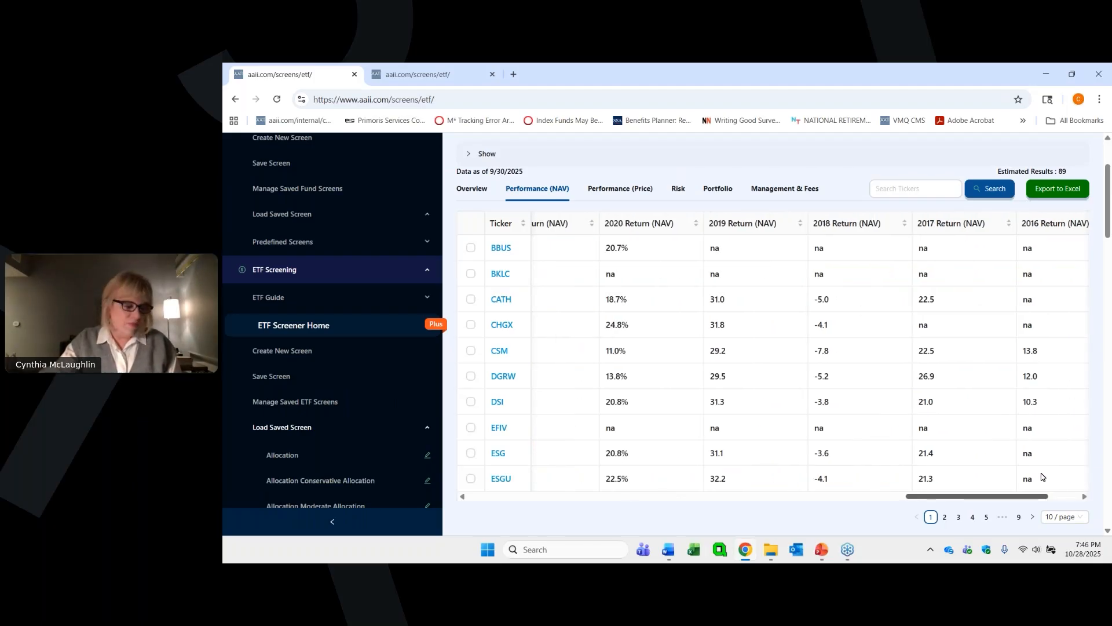
scroll(1037, 477, "left", 3)
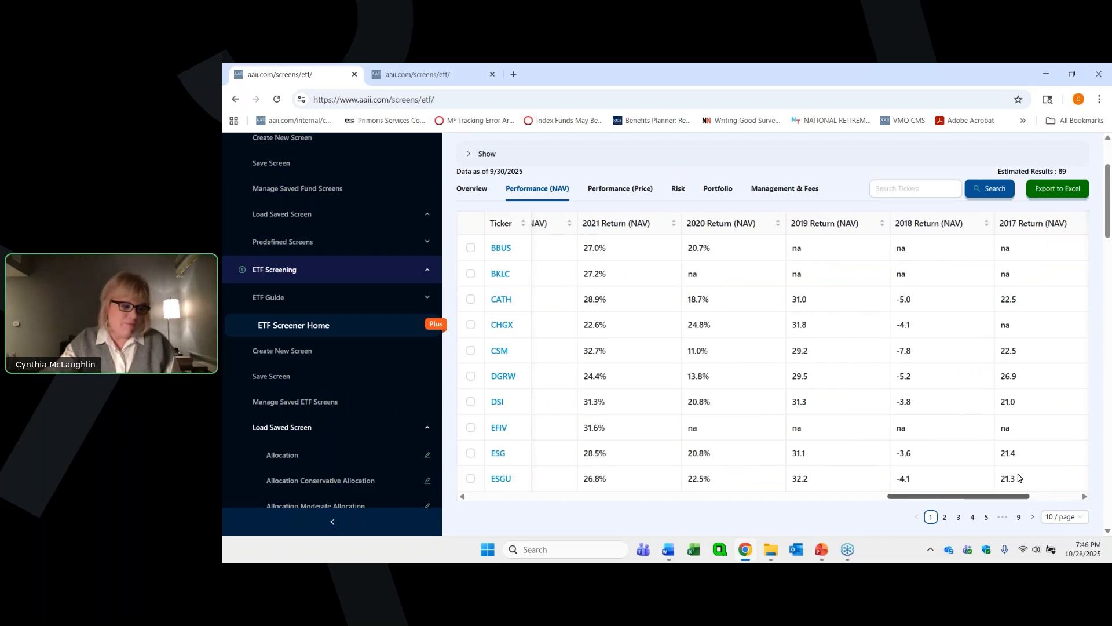
scroll(1017, 477, "left", 2)
scroll(1013, 478, "left", 3)
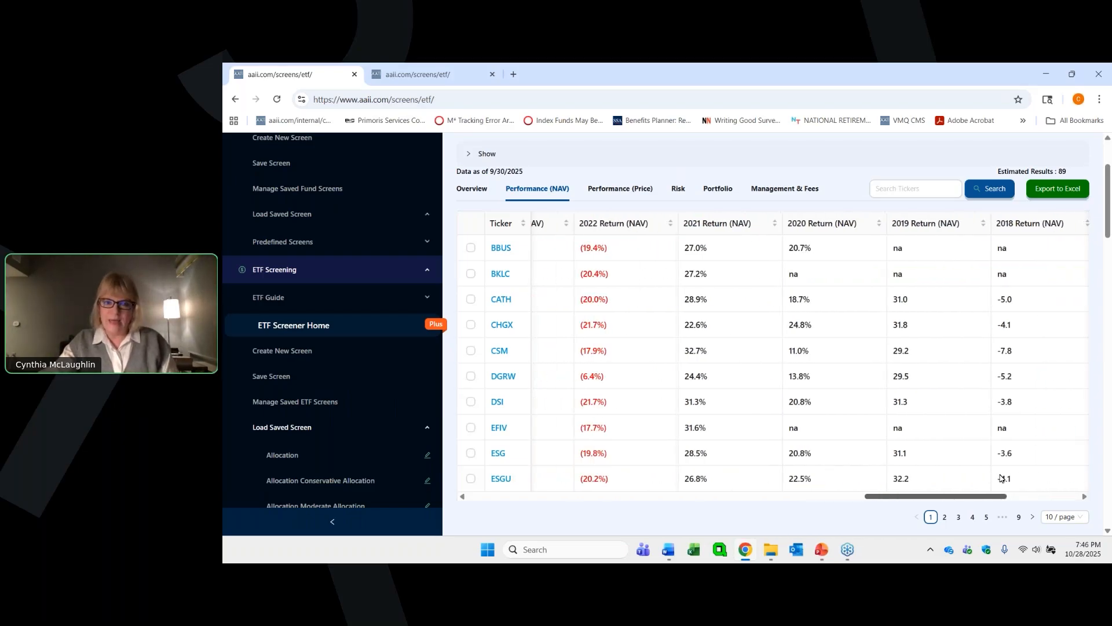
scroll(985, 475, "left", 2)
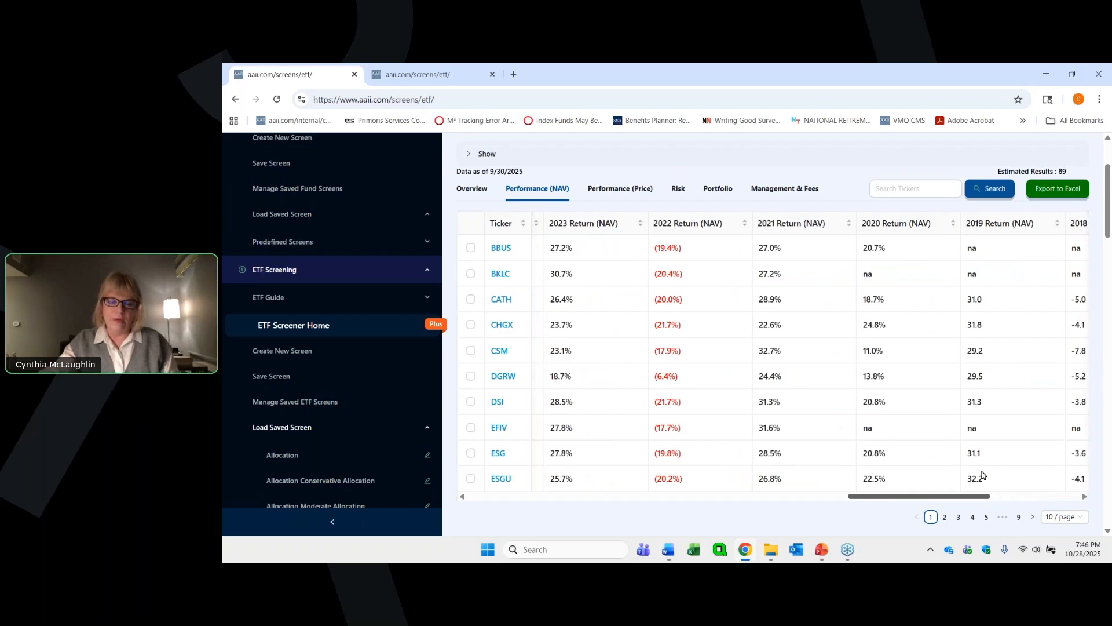
scroll(979, 474, "left", 1)
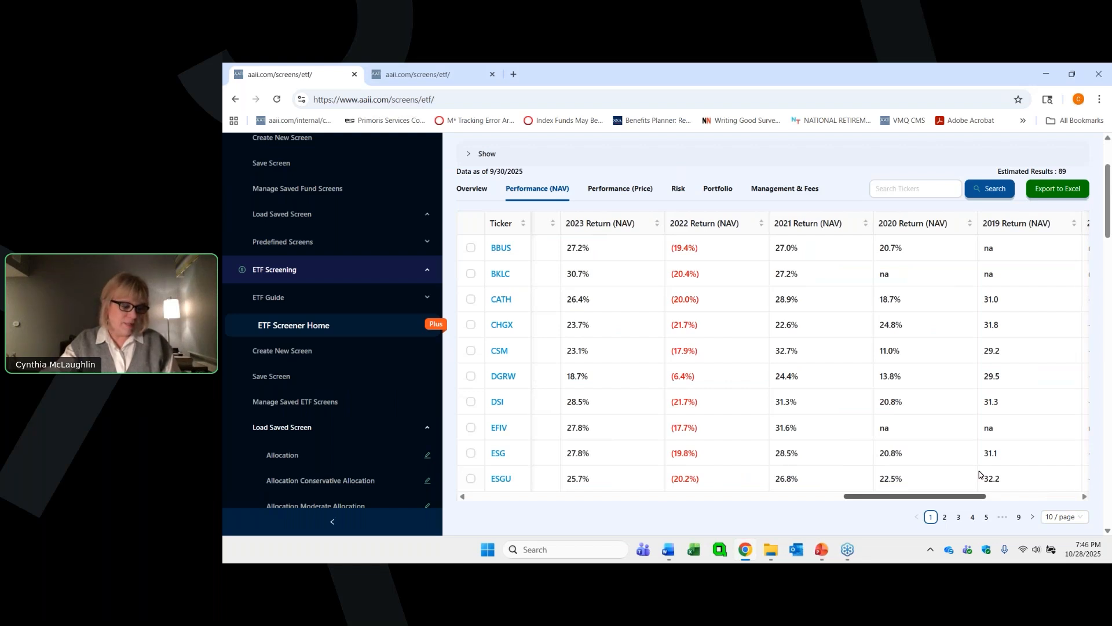
scroll(978, 473, "left", 3)
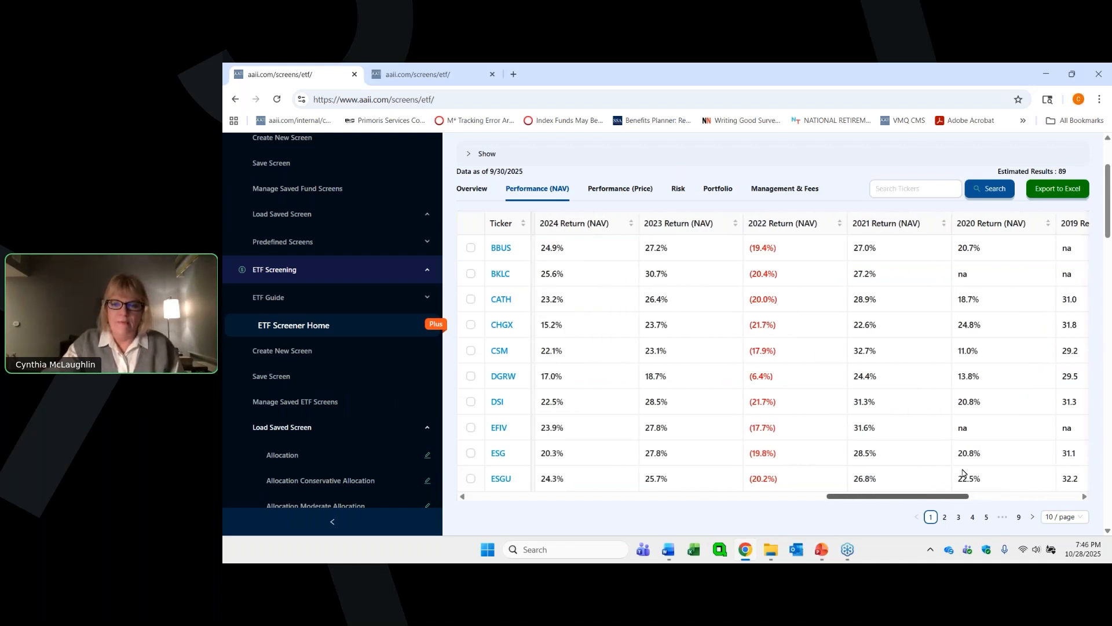
scroll(983, 460, "right", 6)
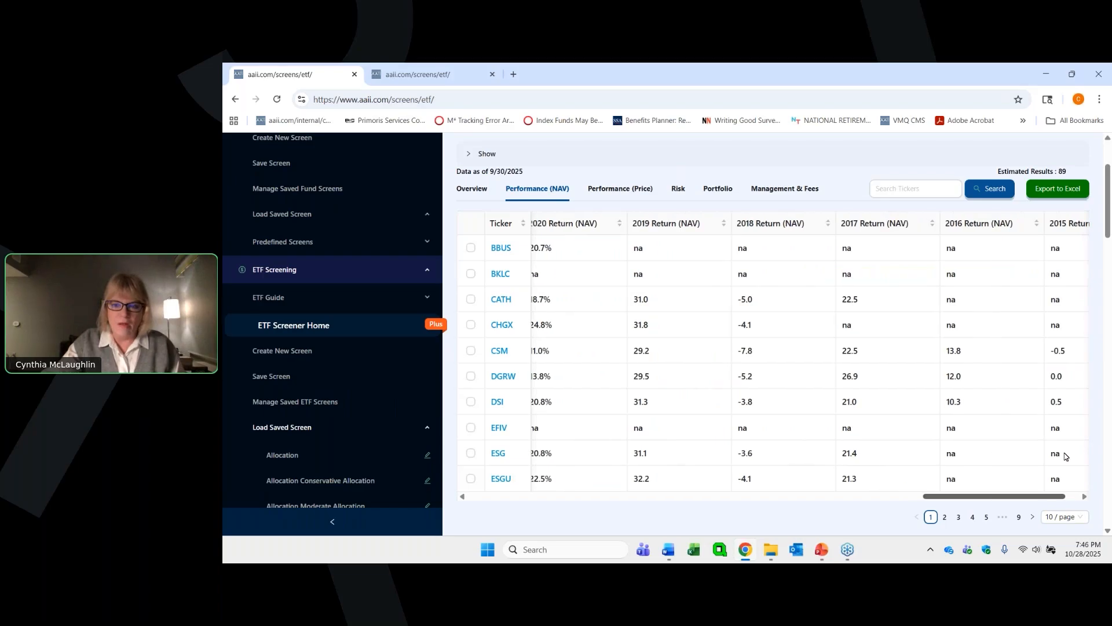
scroll(1048, 452, "left", 10)
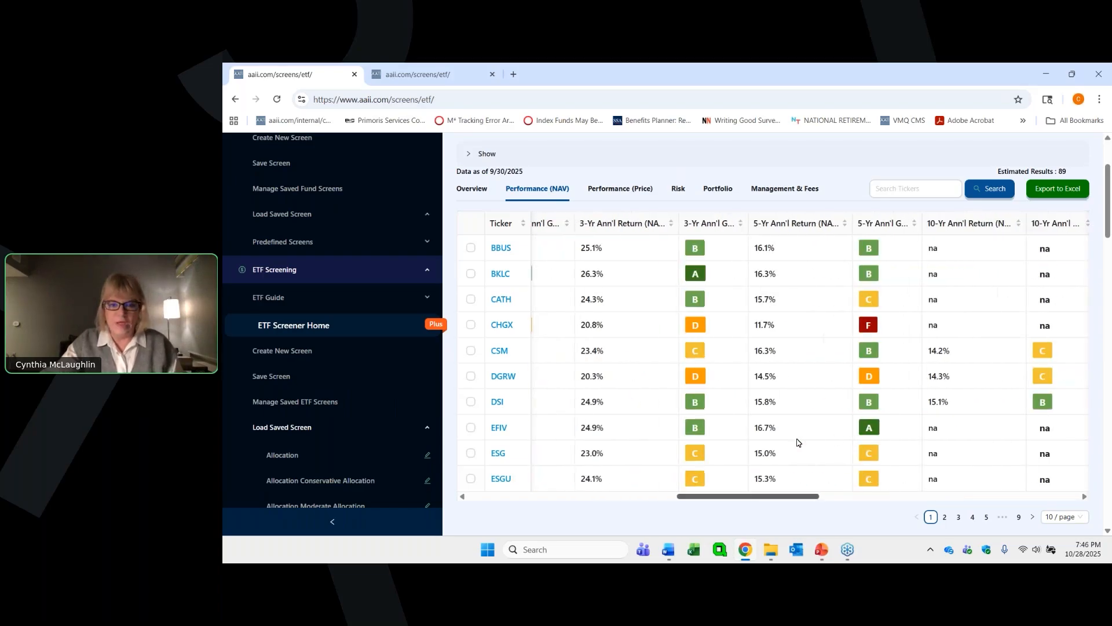
scroll(768, 432, "left", 3)
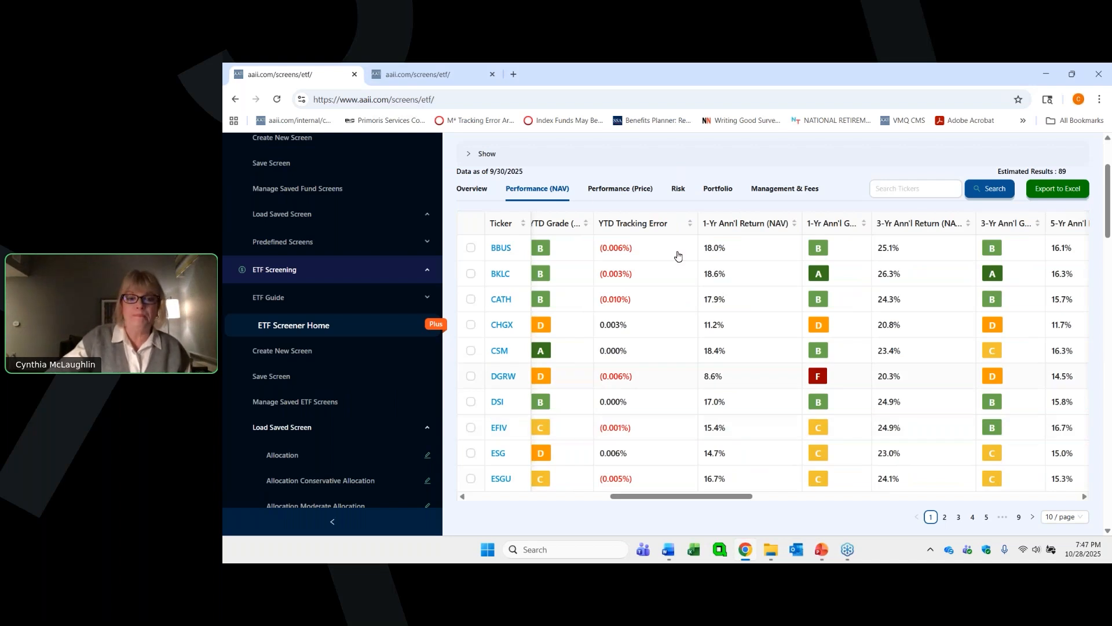
- Examine the price-based annualized returns, grades and calendar-year returns of the screened ETFs in the Performance (Price) view
left_click(629, 191)
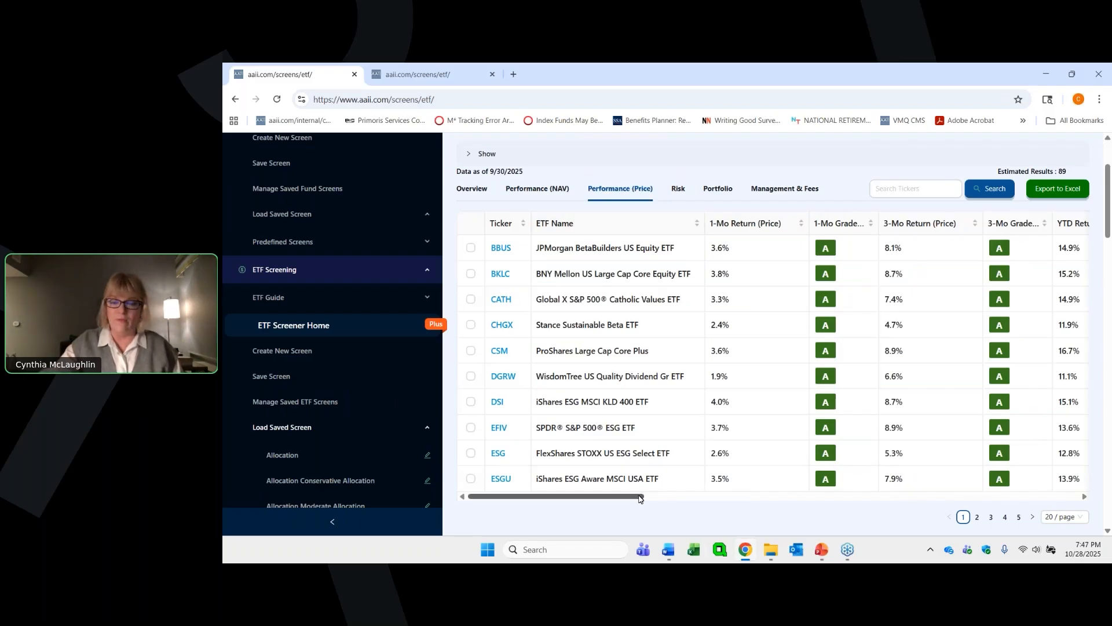
left_click_drag(638, 496, 909, 477)
scroll(911, 478, "right", 5)
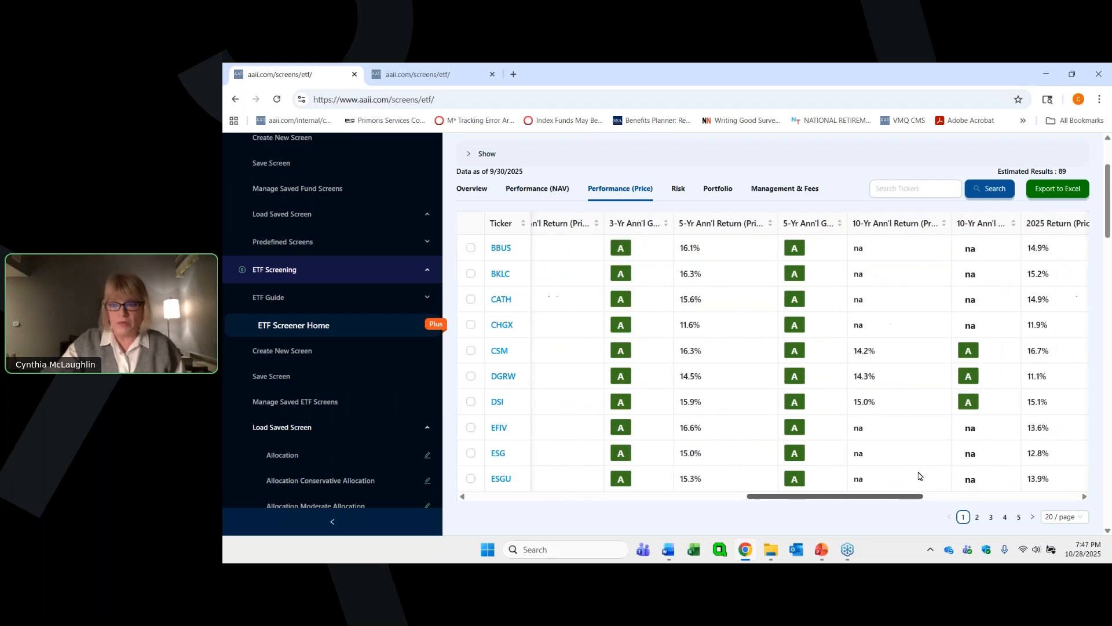
scroll(949, 470, "right", 3)
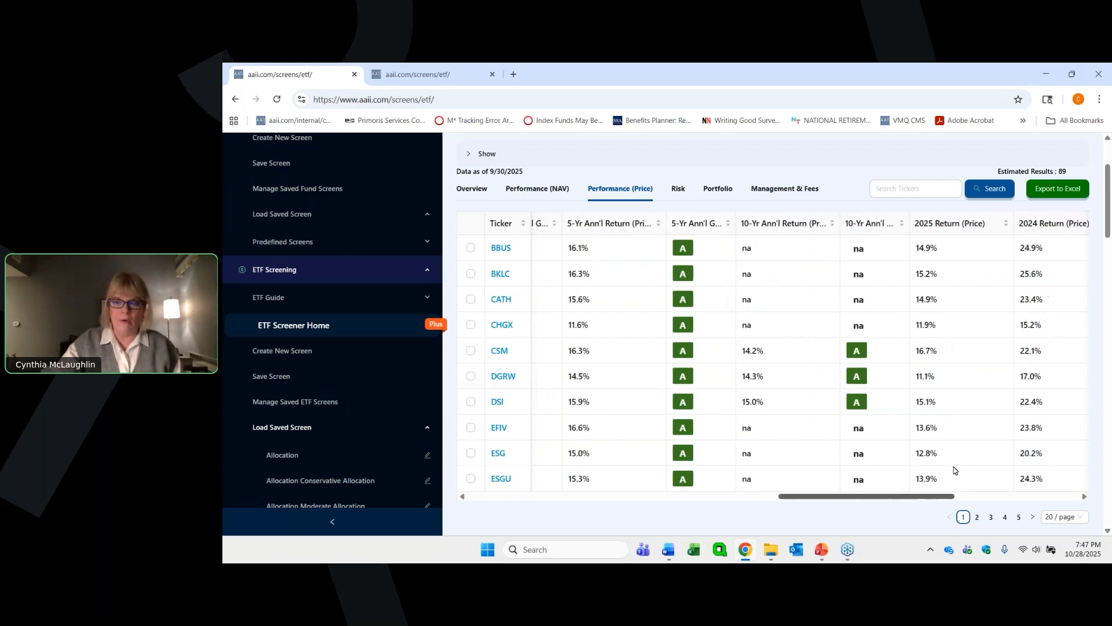
scroll(996, 466, "right", 8)
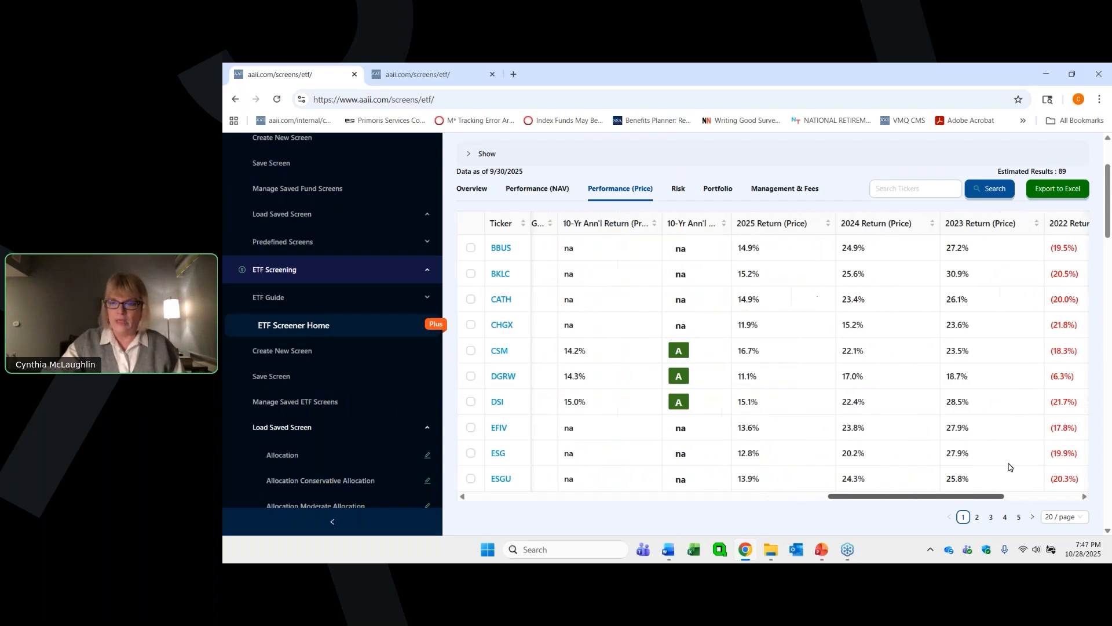
scroll(1022, 461, "left", 2)
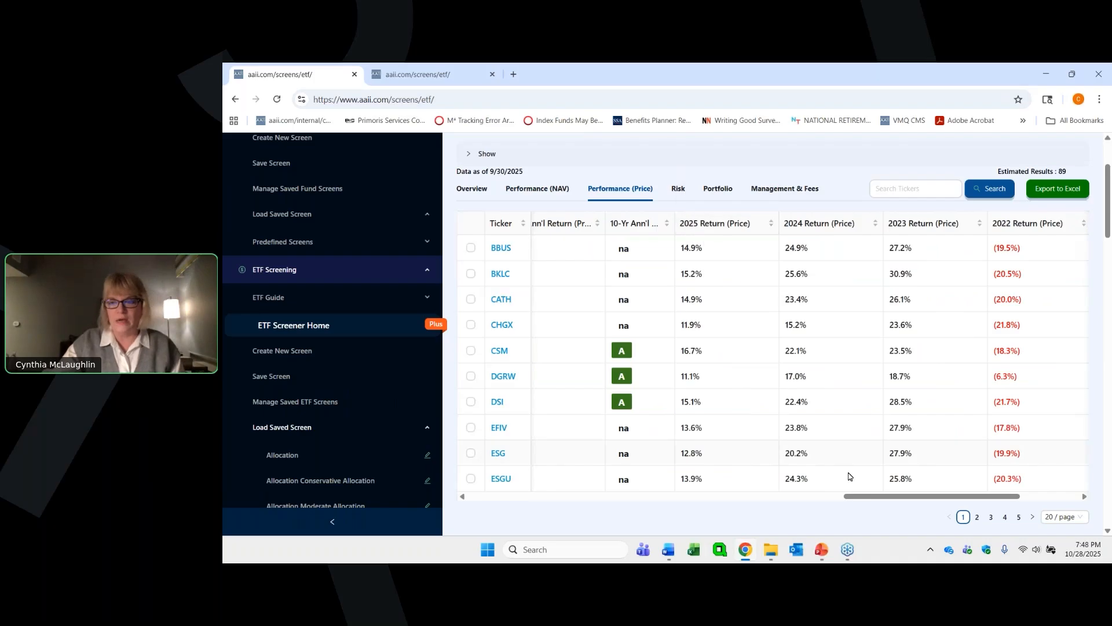
left_click_drag(861, 496, 919, 495)
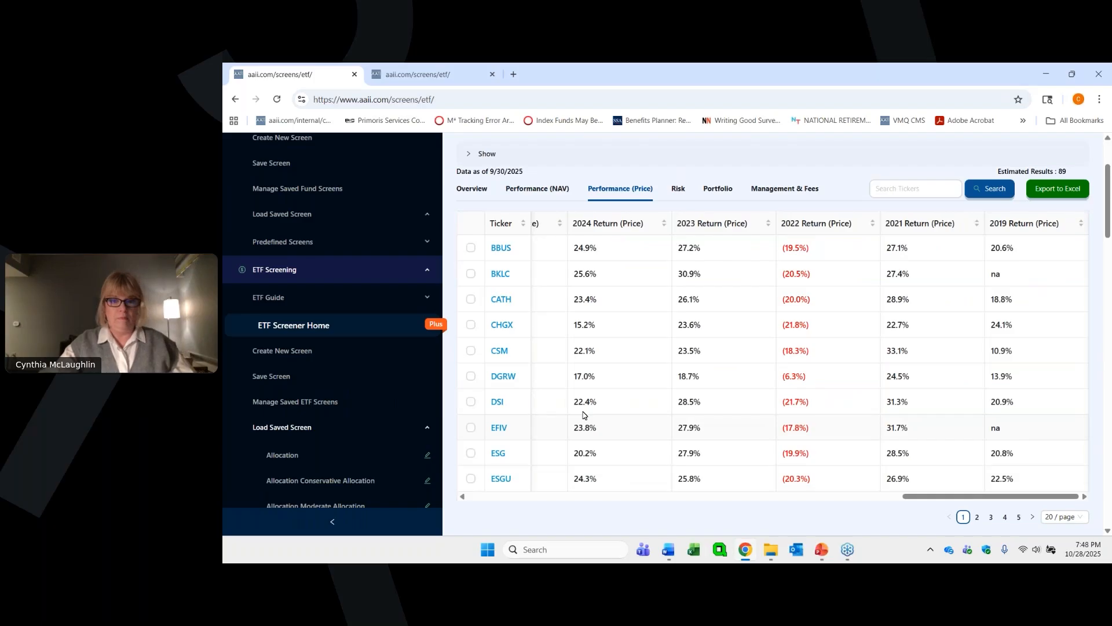
- Examine the ETFs' risk measures through interest rate sensitivity, and their portfolio data including number of holdings and asset allocation percentages
left_click(675, 191)
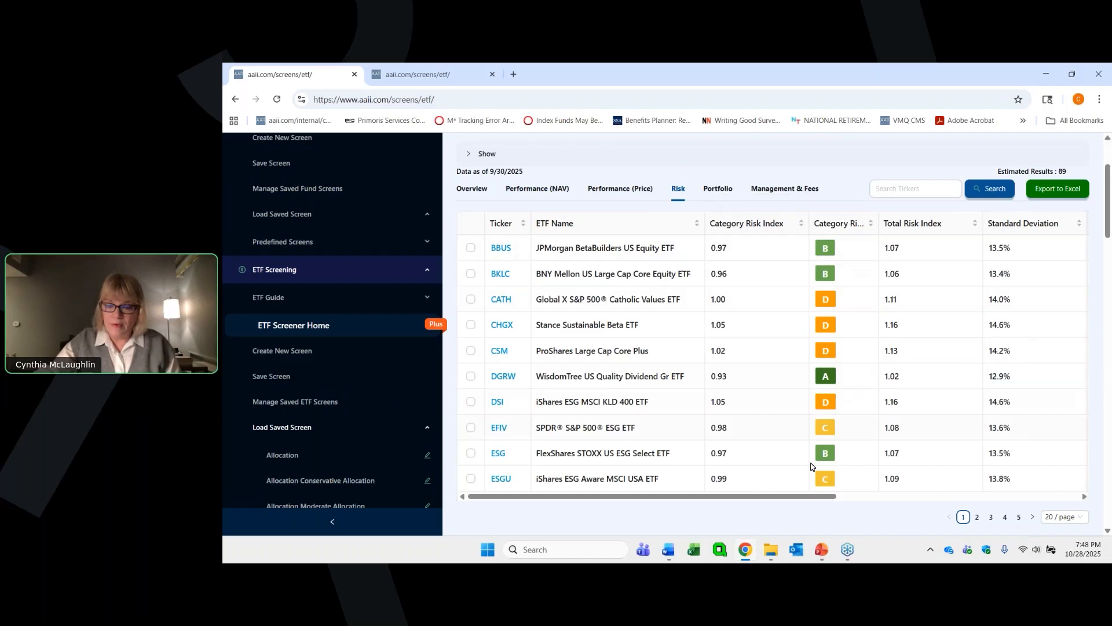
left_click_drag(819, 498, 1076, 458)
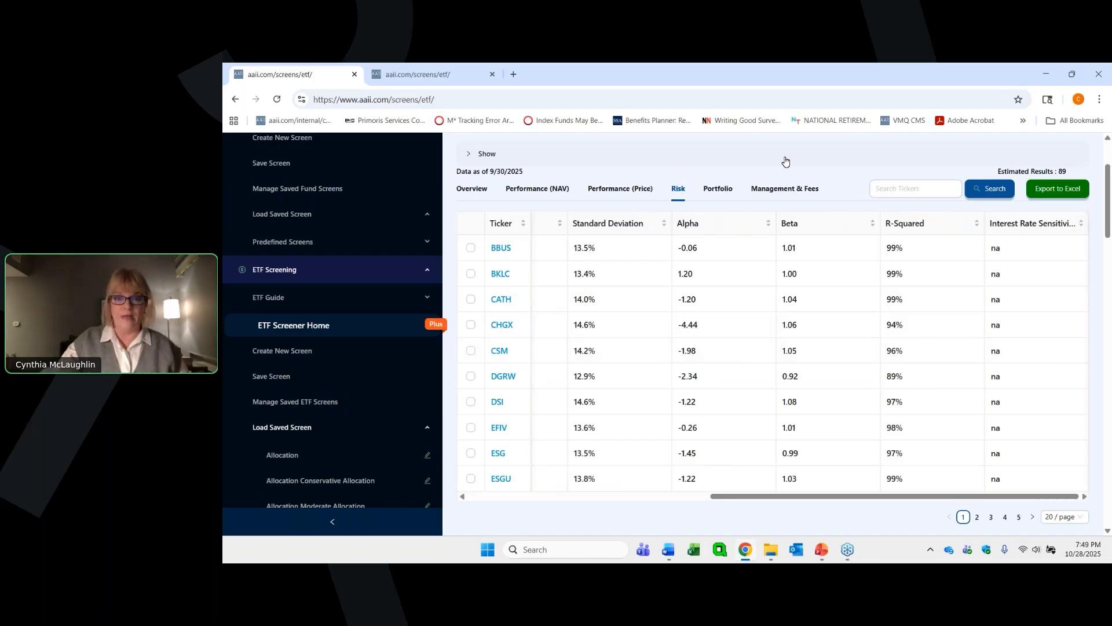
left_click(721, 194)
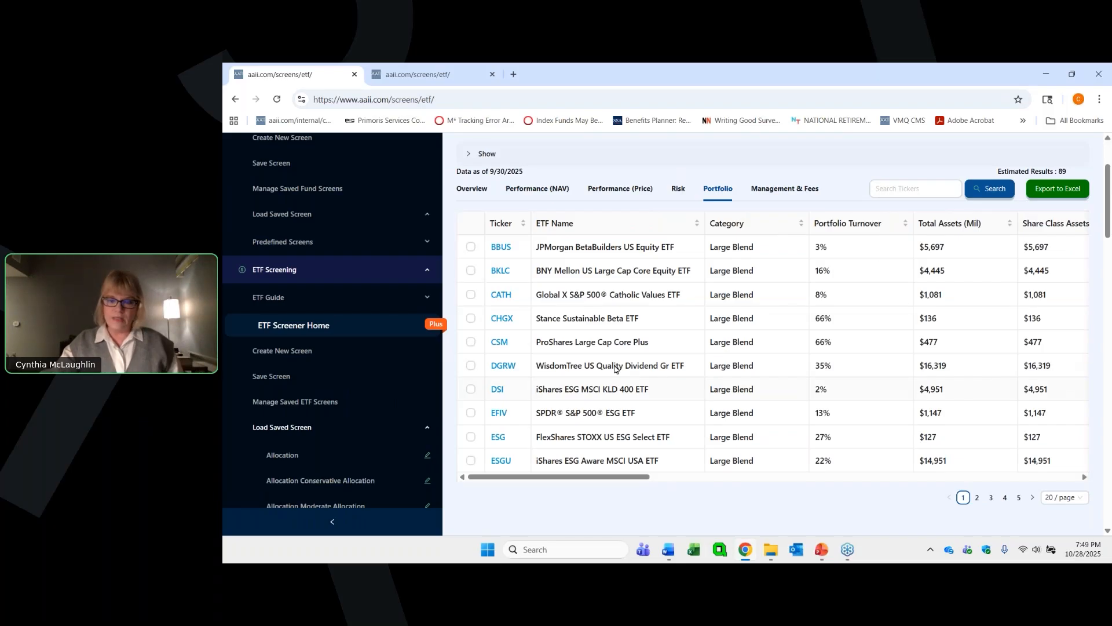
left_click_drag(619, 479, 798, 468)
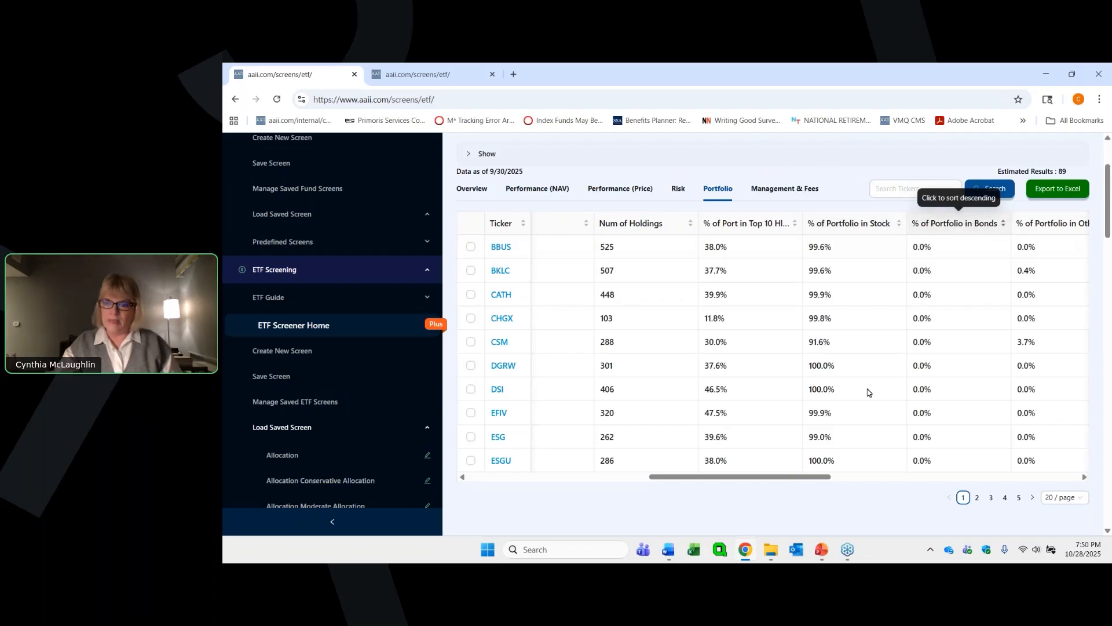
- Examine the ETFs' remaining portfolio data: bond, cash and foreign percentages, inverse, leveraged, socially responsible and index fund flags, and index tracked
left_click_drag(804, 479, 897, 475)
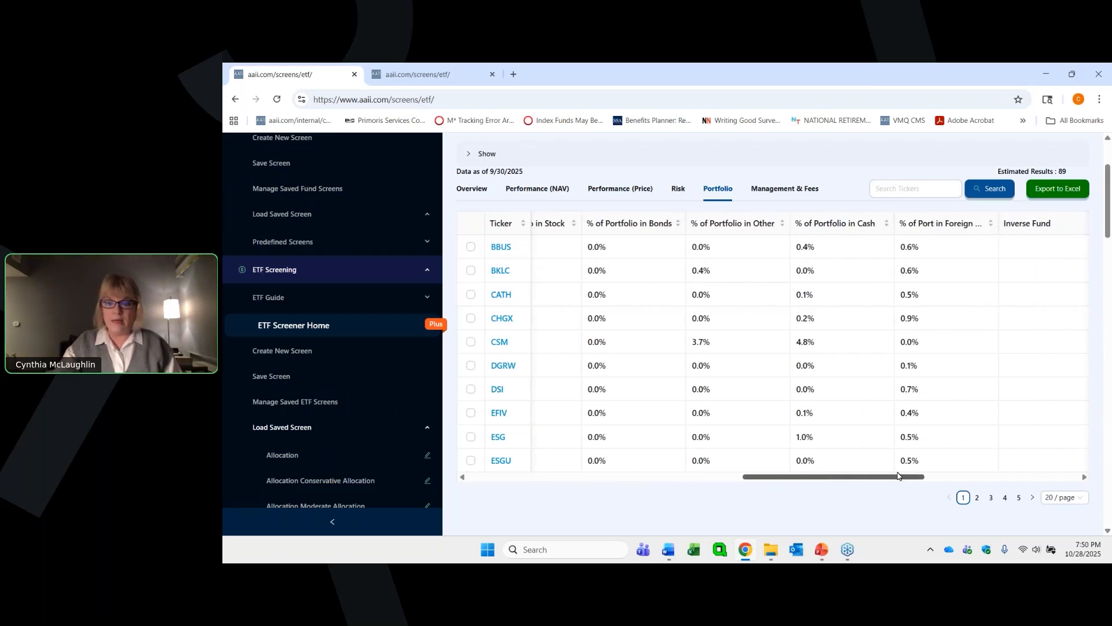
left_click_drag(897, 476, 909, 474)
left_click_drag(911, 473, 950, 470)
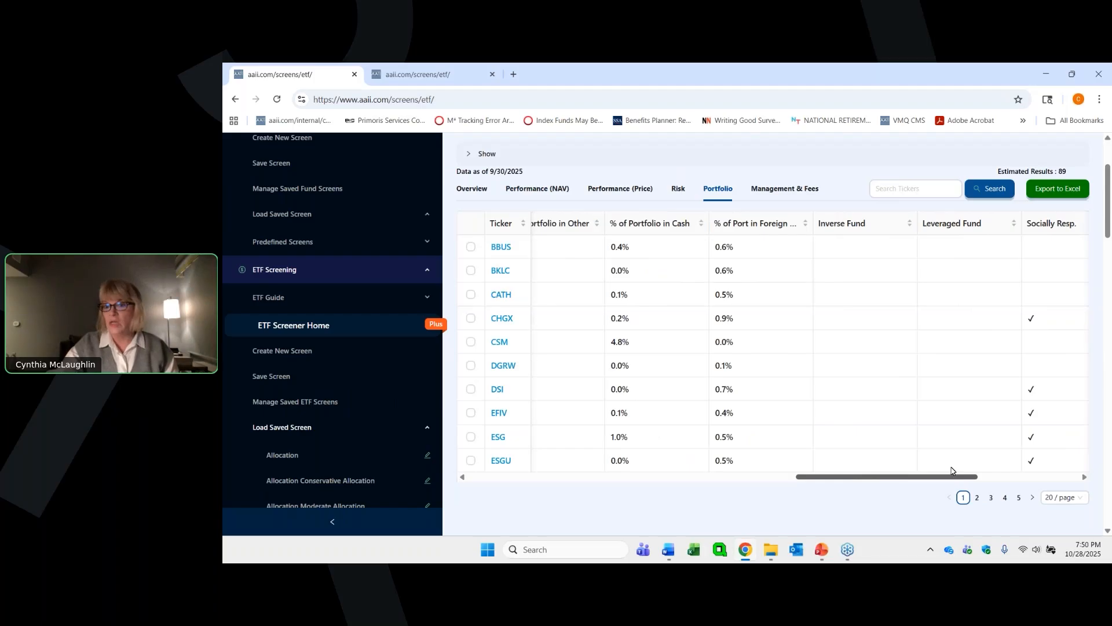
left_click_drag(950, 471, 984, 467)
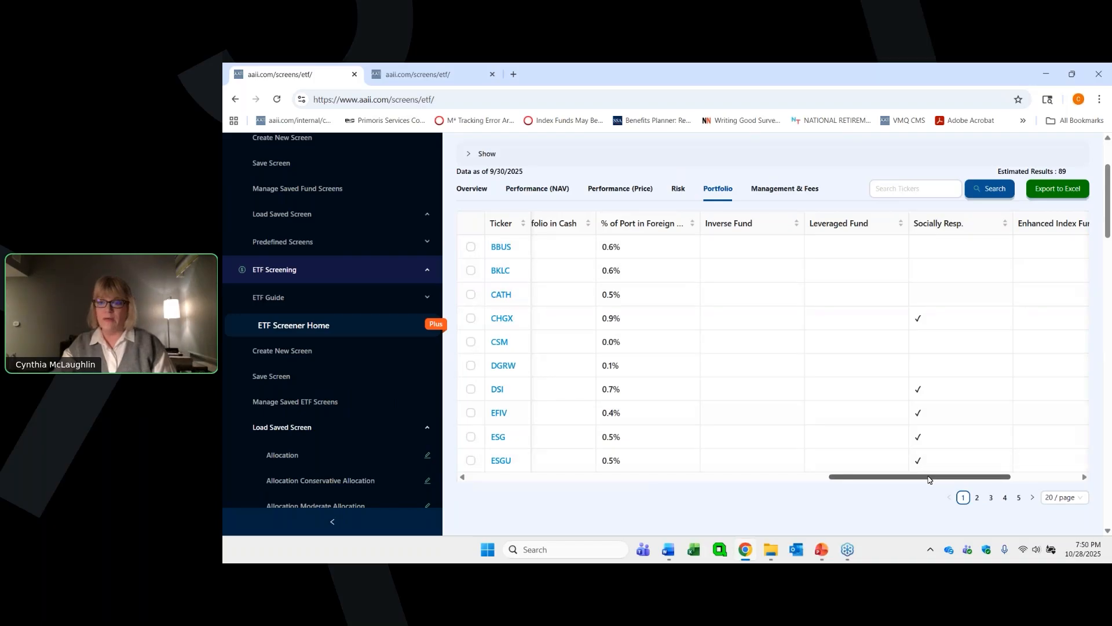
left_click_drag(928, 478, 1014, 471)
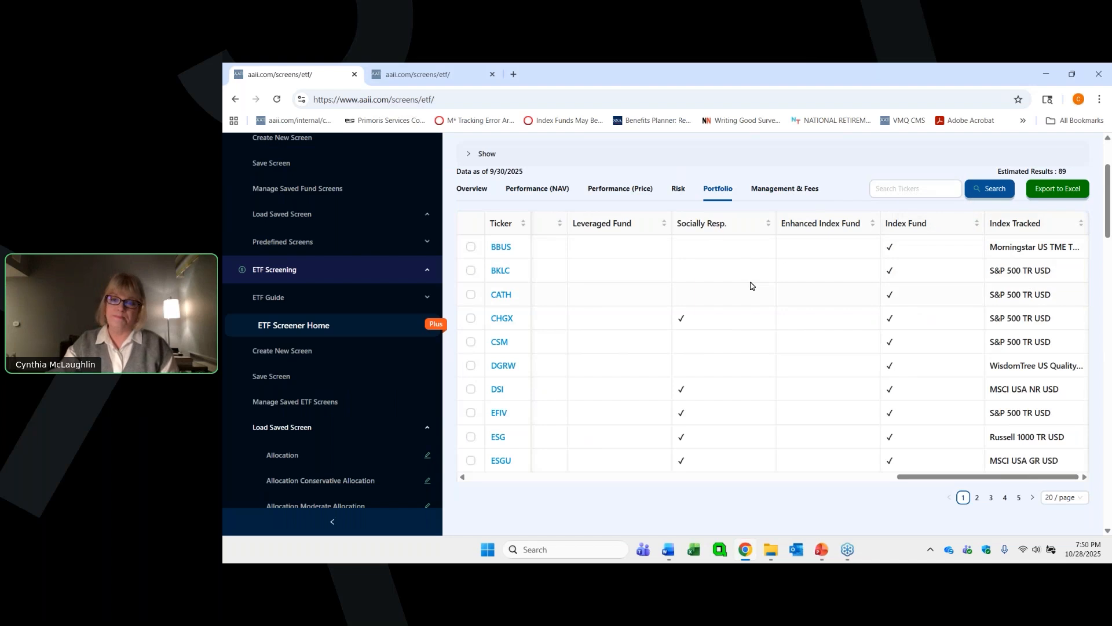
- Examine the ETFs' management and fee data, including expense ratios with grades, tax-cost ratio, manager tenure, fund family and web address
left_click(774, 190)
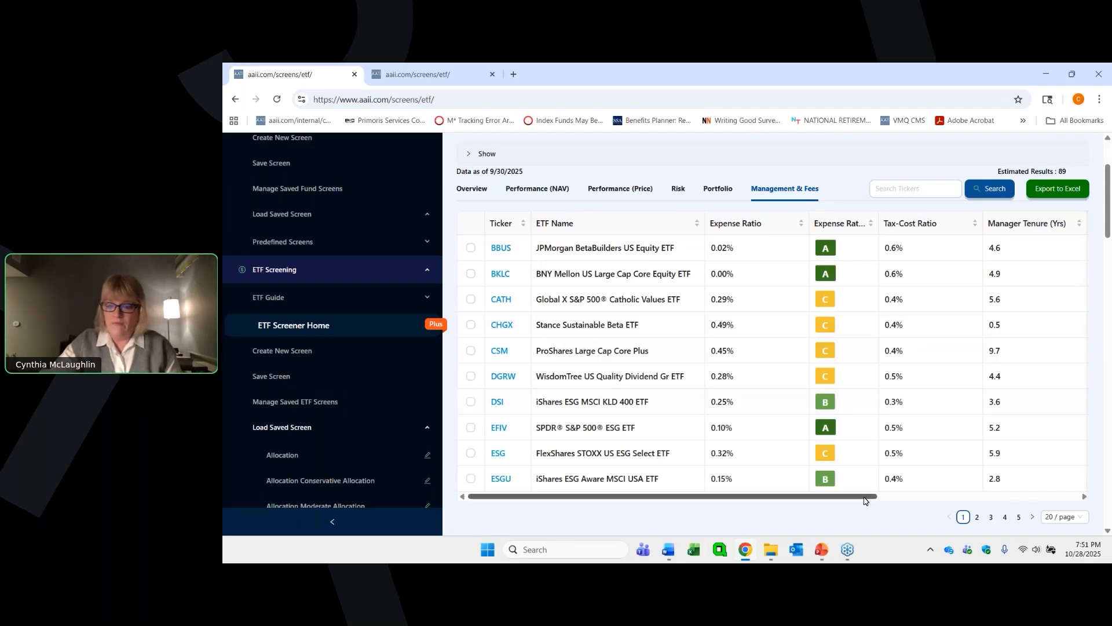
left_click_drag(864, 500, 908, 488)
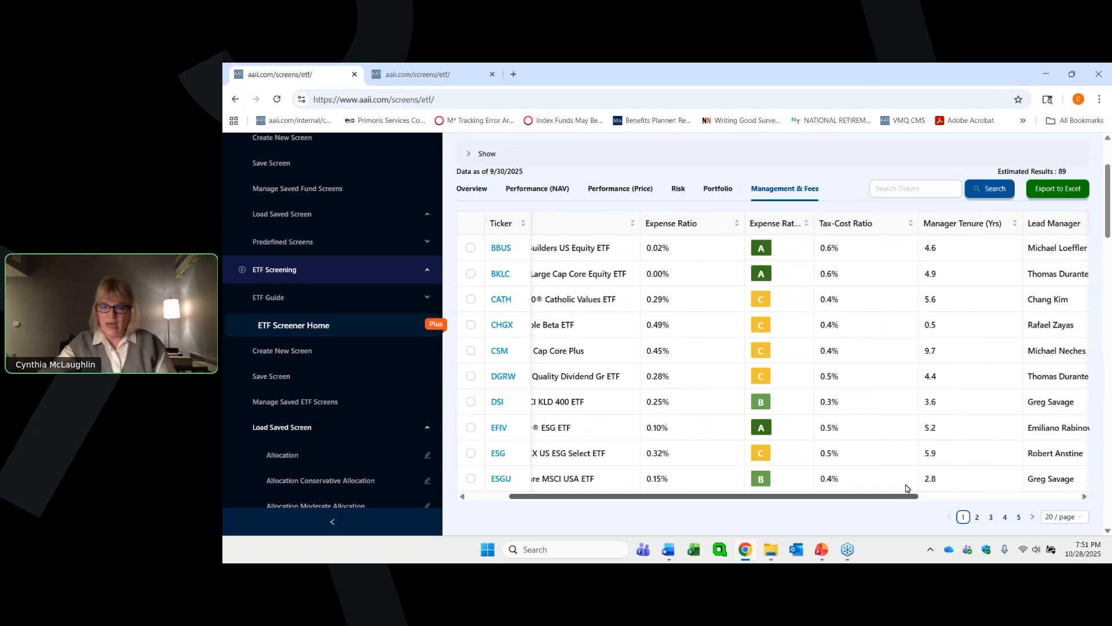
left_click_drag(907, 487, 1090, 464)
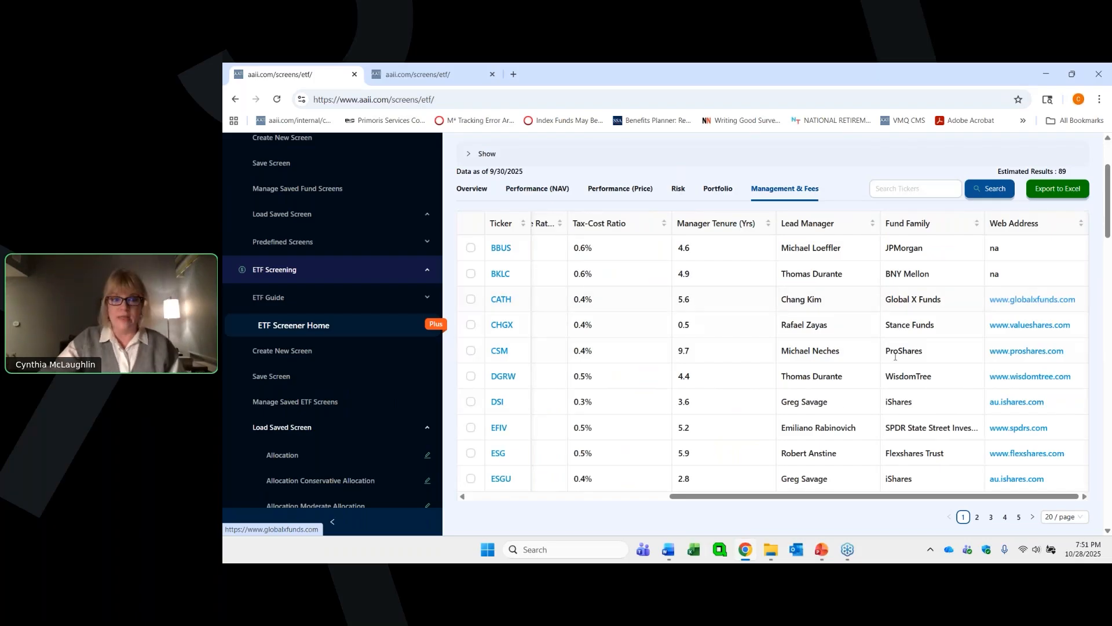
left_click_drag(808, 497, 600, 497)
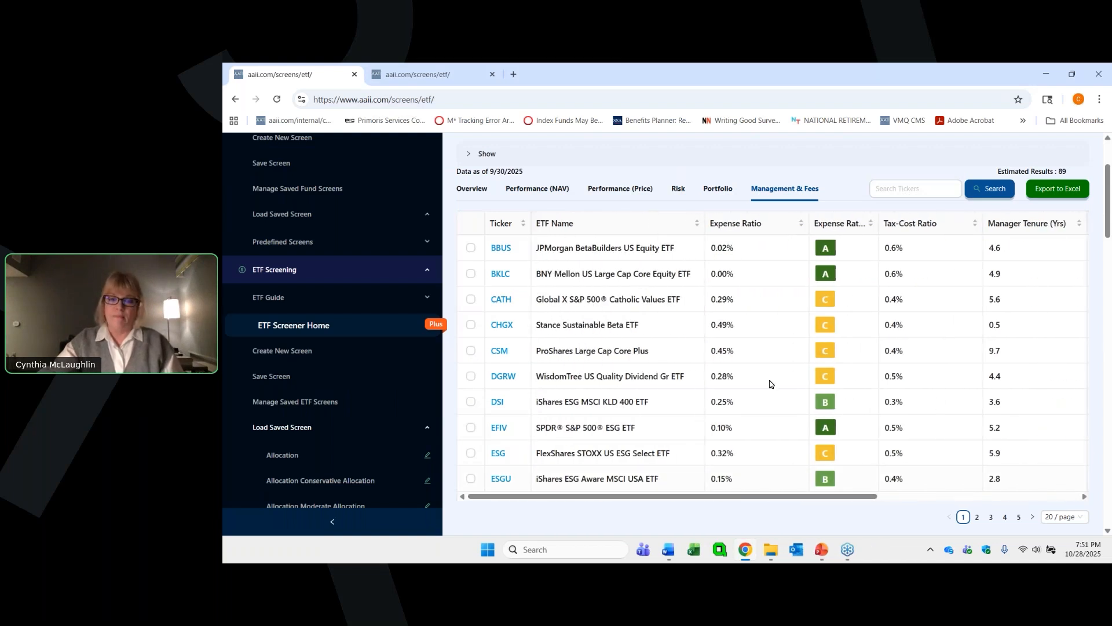
- Sort the Performance (NAV) results by 1-month return in descending order and review the neighbouring return and grade columns
left_click(544, 190)
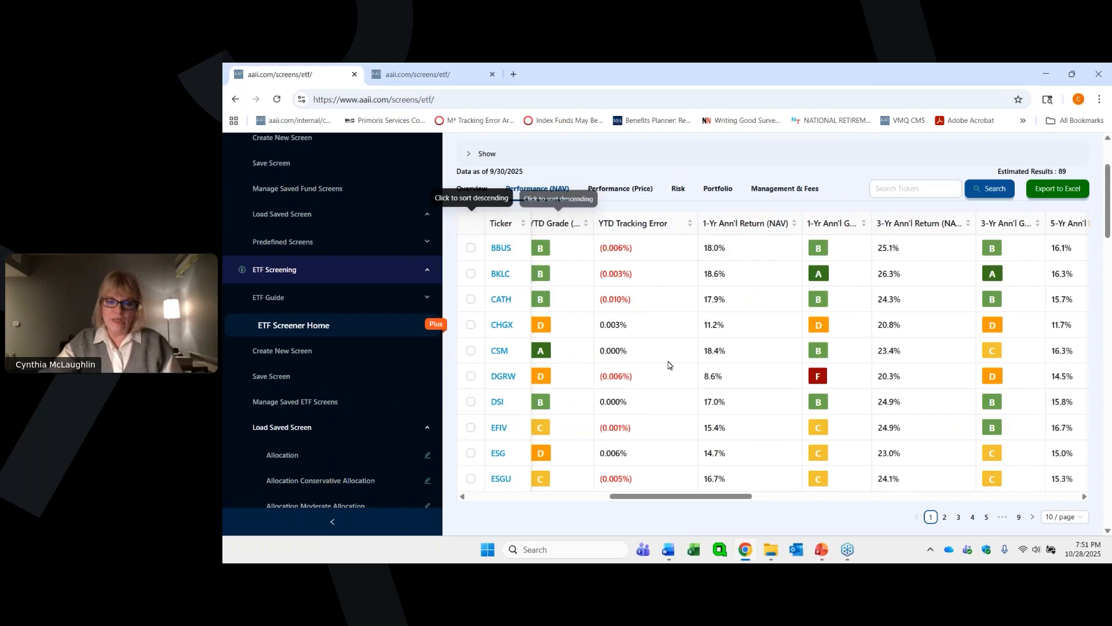
left_click_drag(665, 497, 523, 496)
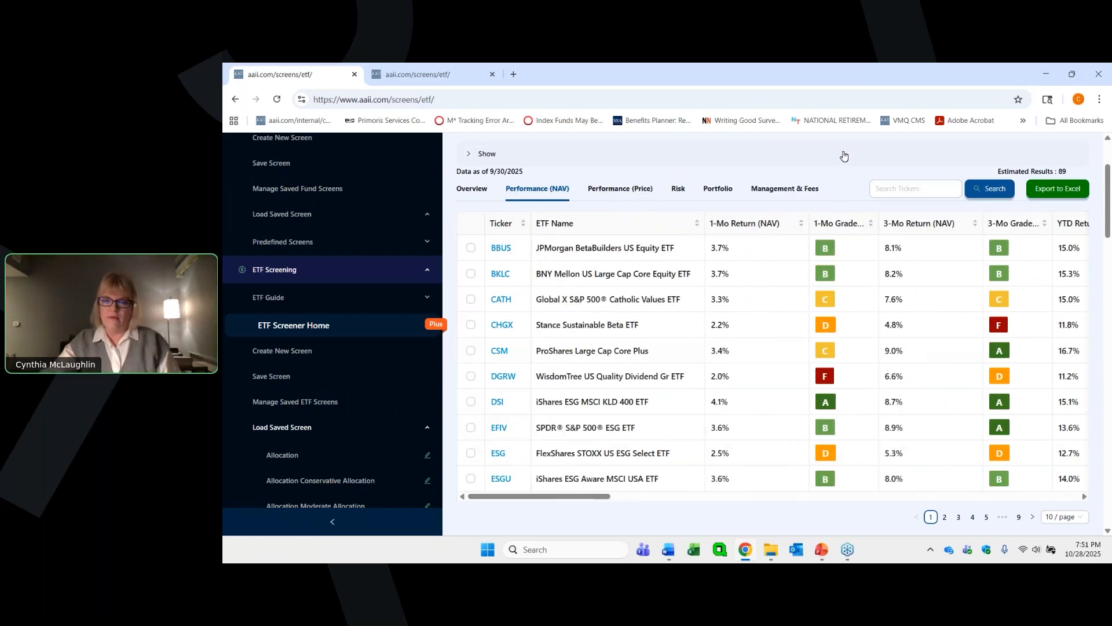
left_click(801, 225)
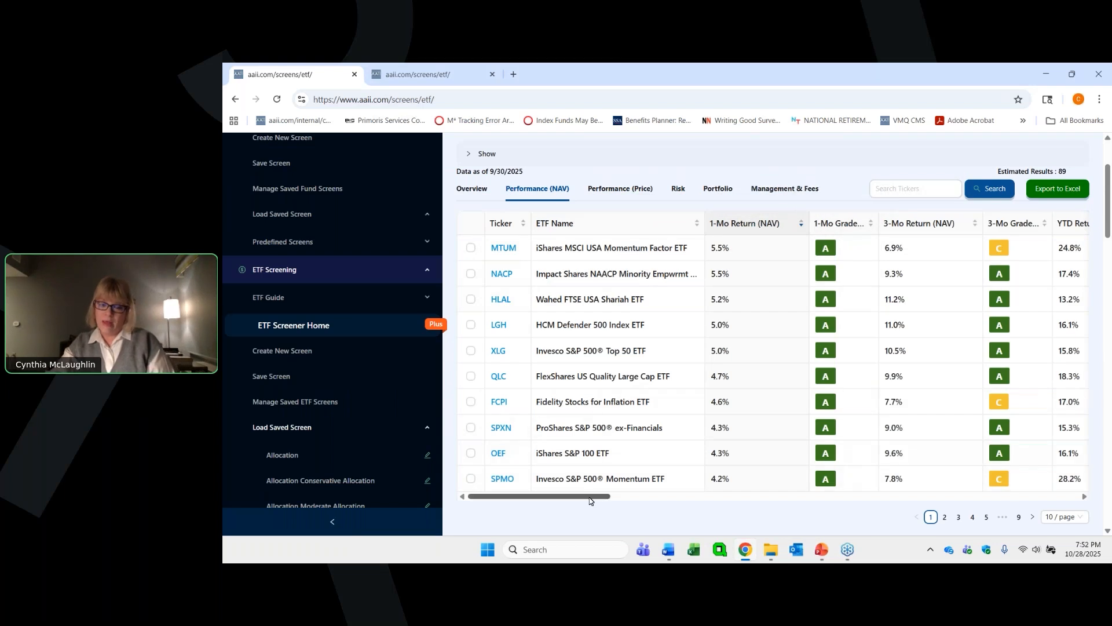
scroll(633, 496, "right", 3)
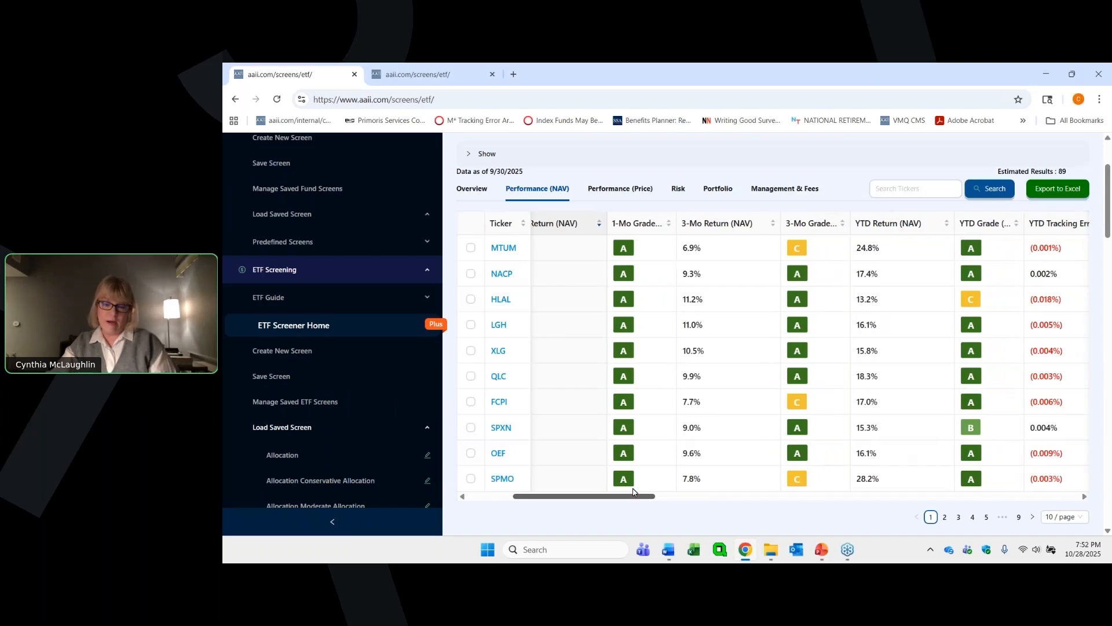
scroll(623, 488, "left", 3)
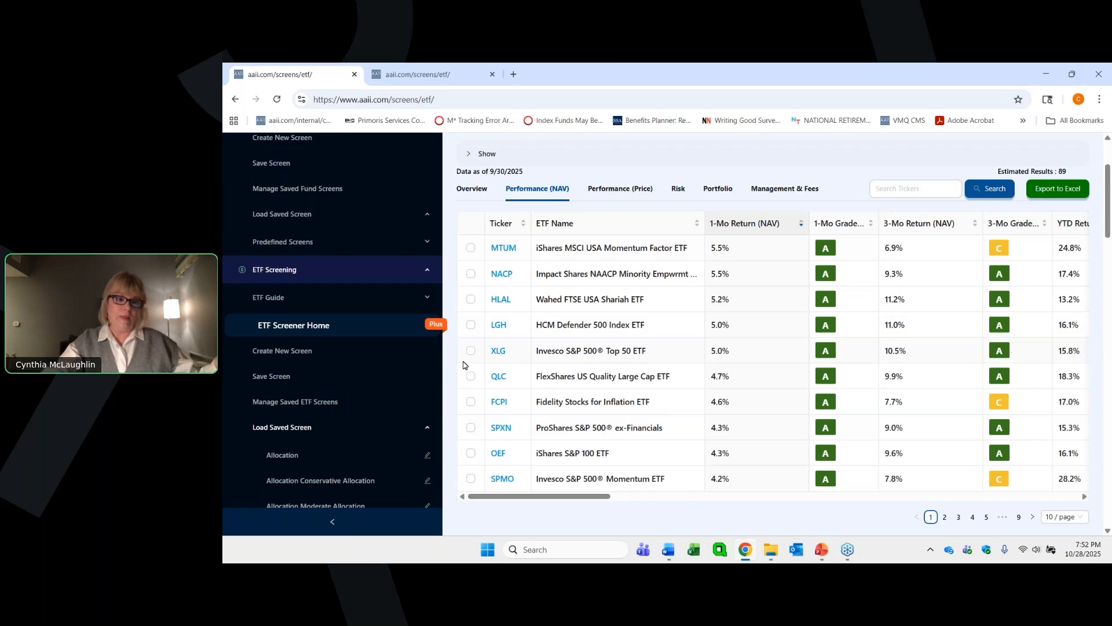
- Load the saved ETF screen Large Blend ETFs
scroll(517, 323, "up", 2)
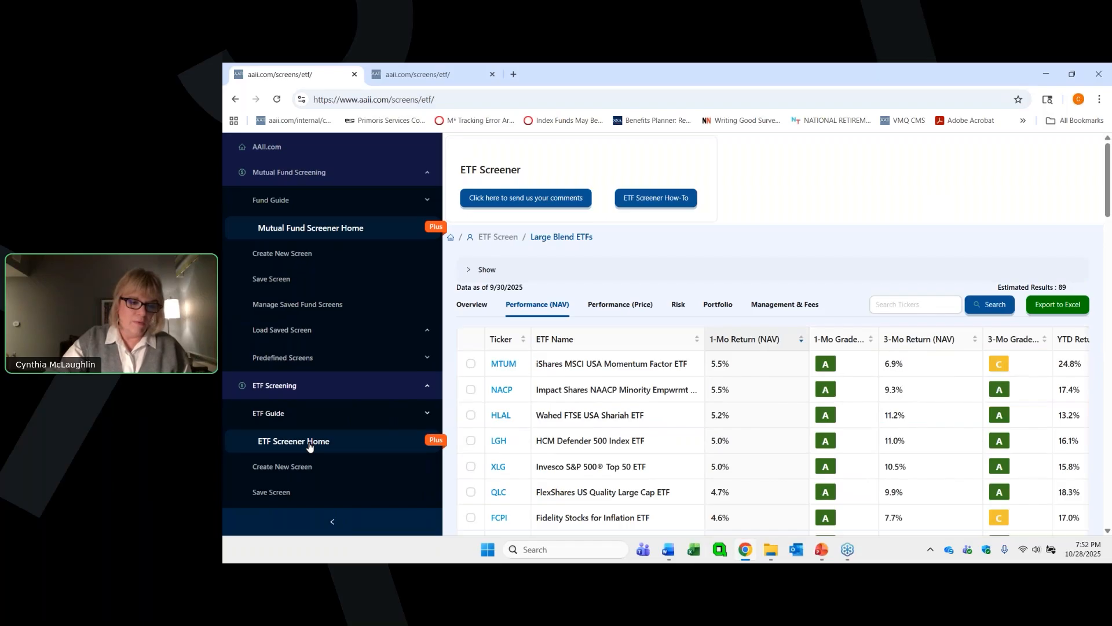
scroll(311, 435, "down", 1)
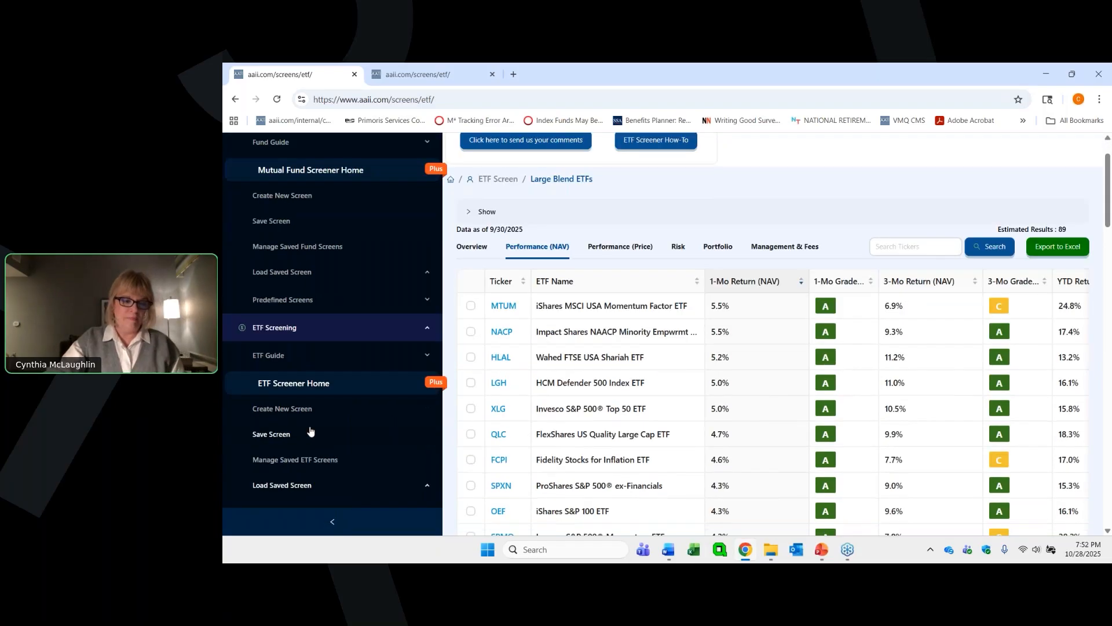
scroll(311, 431, "down", 2)
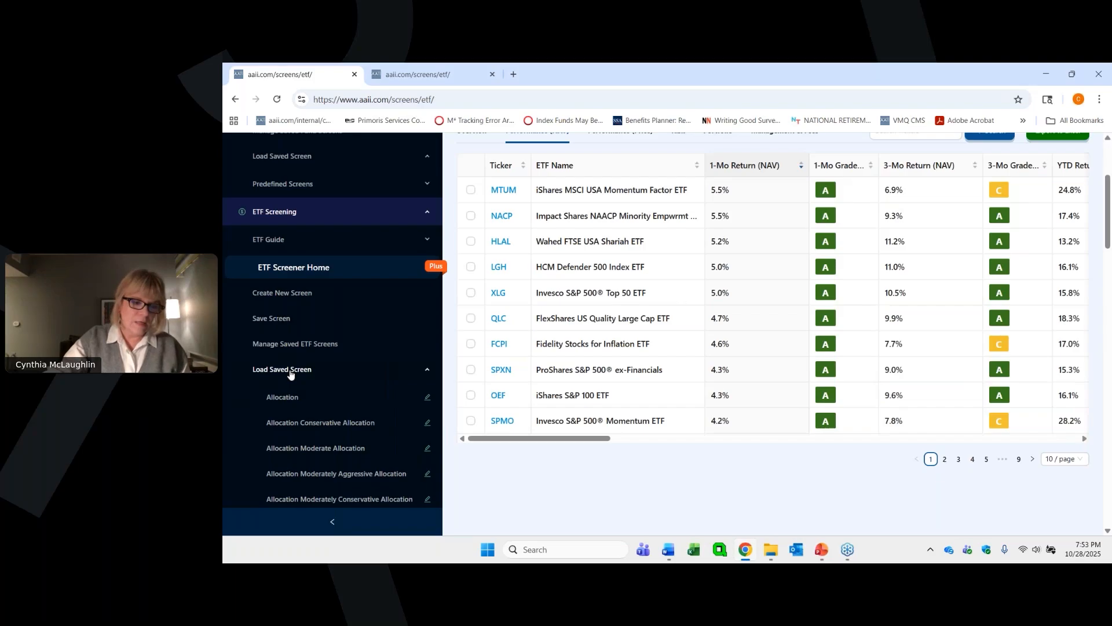
scroll(291, 375, "down", 6)
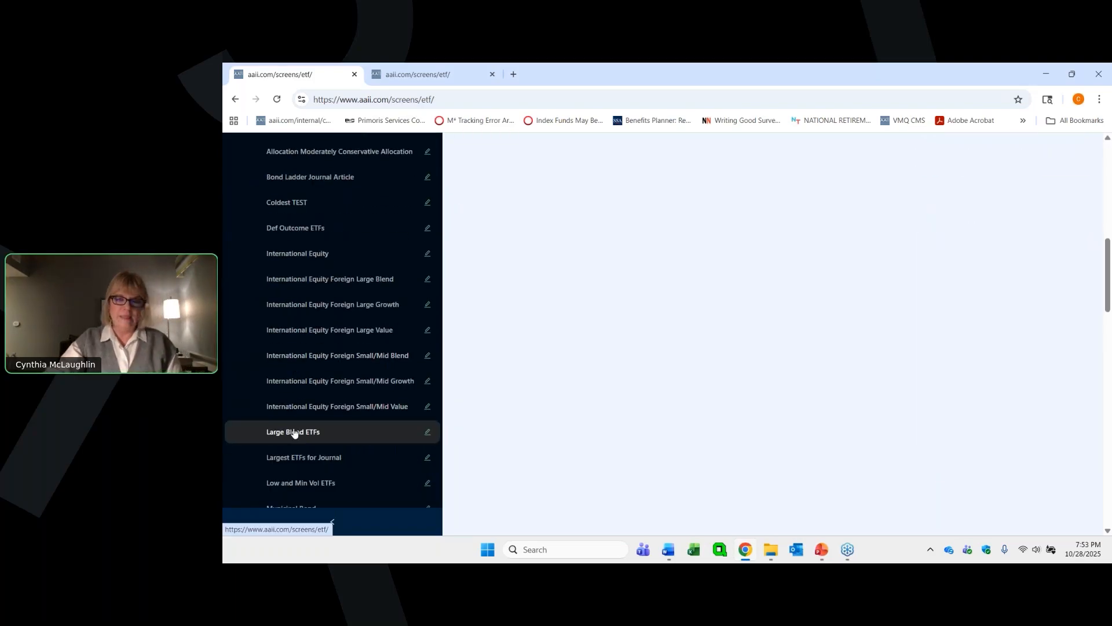
left_click(293, 433)
scroll(624, 322, "up", 5)
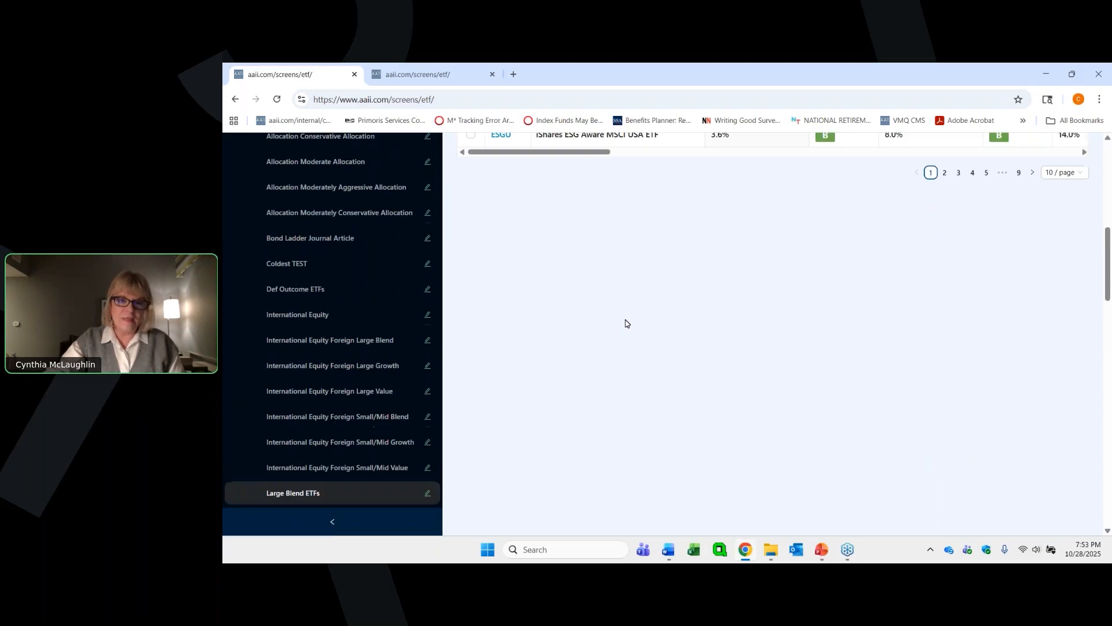
scroll(626, 323, "down", 5)
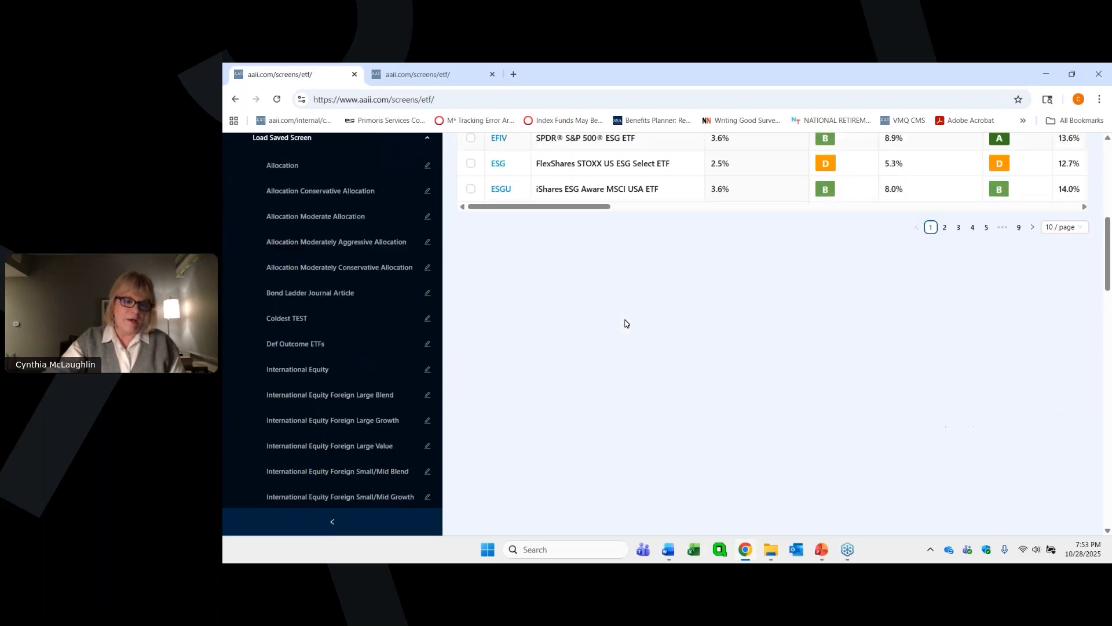
- Find the Large Blend ETFs screen among the managed saved ETF screens and open it for editing
scroll(374, 383, "up", 4)
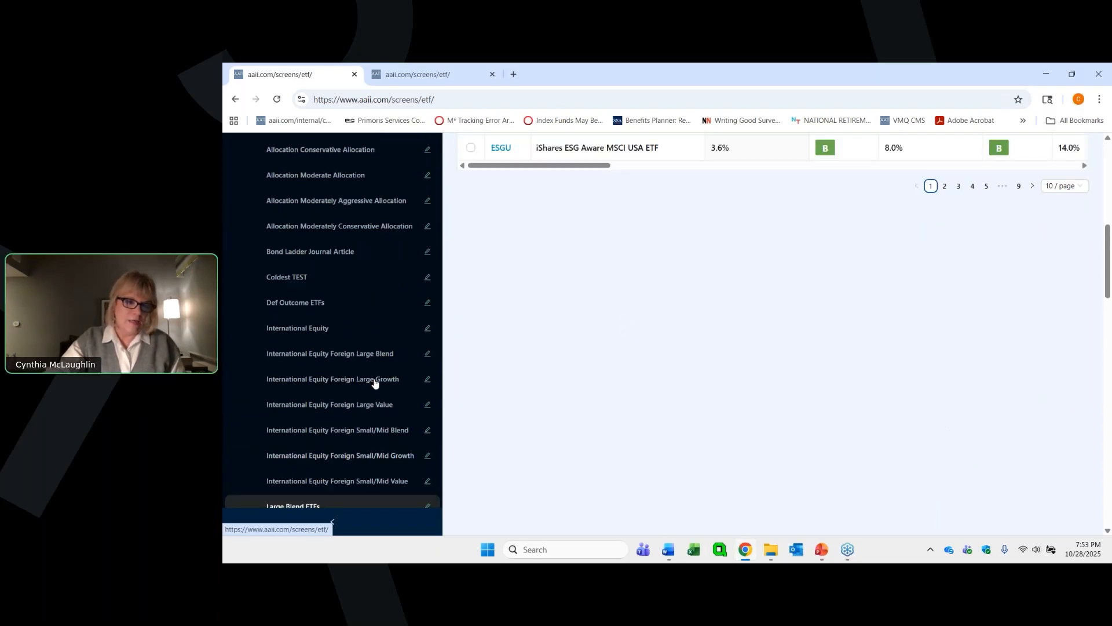
scroll(369, 381, "up", 2)
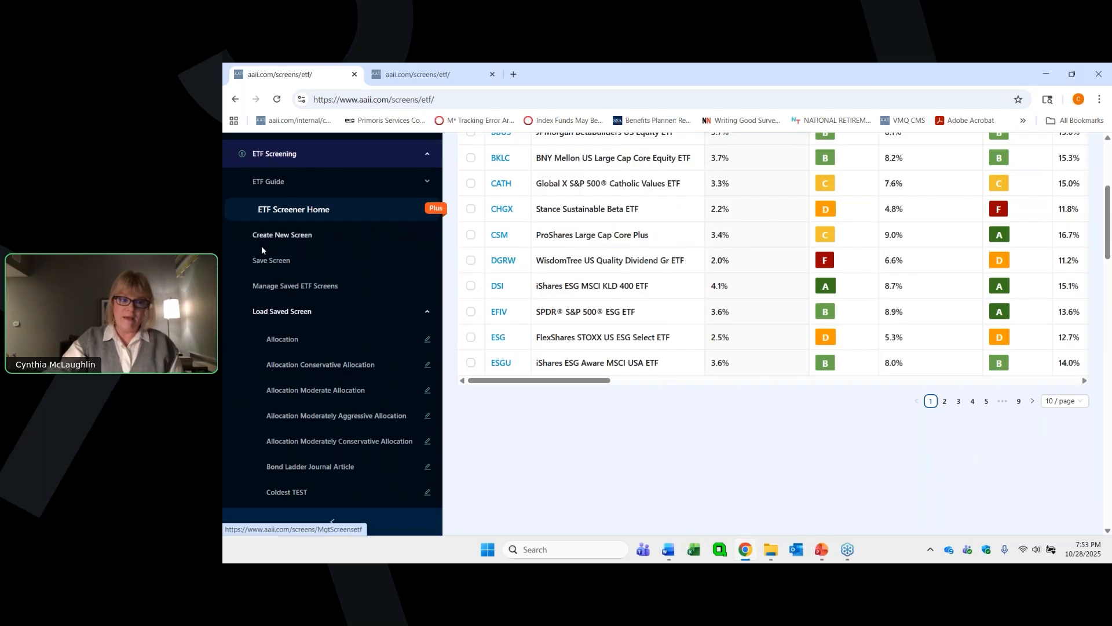
left_click(292, 287)
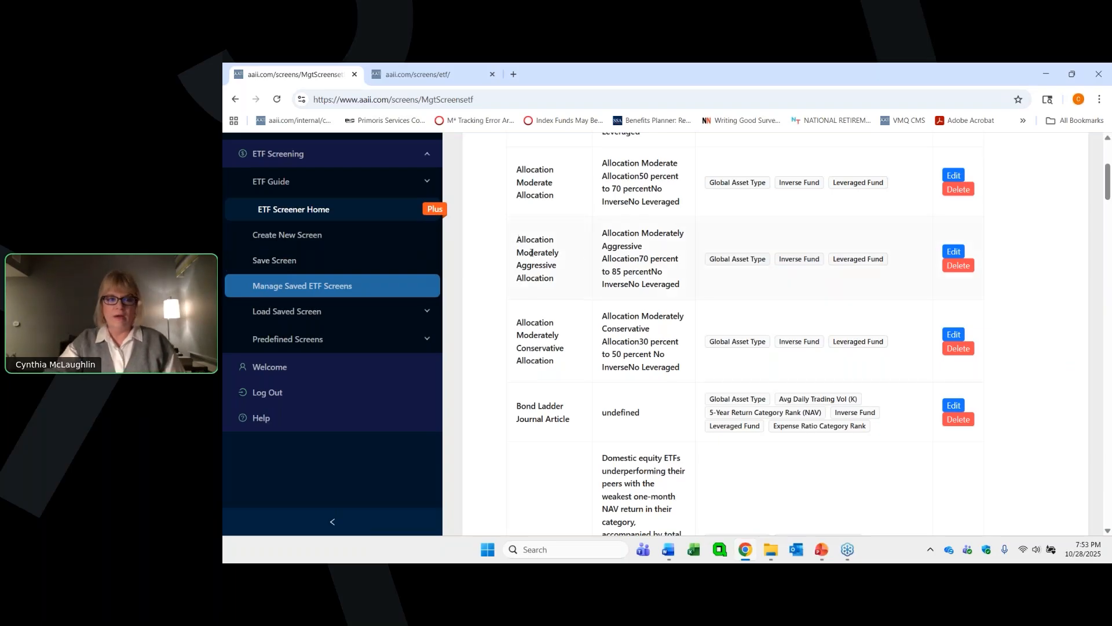
scroll(884, 273, "up", 3)
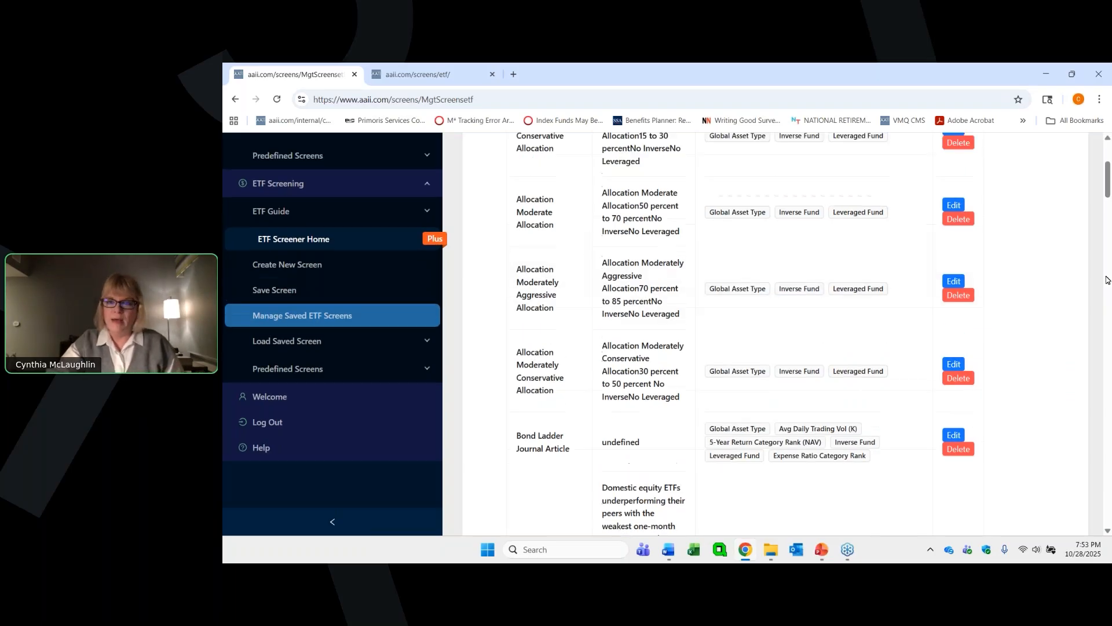
scroll(883, 273, "down", 1)
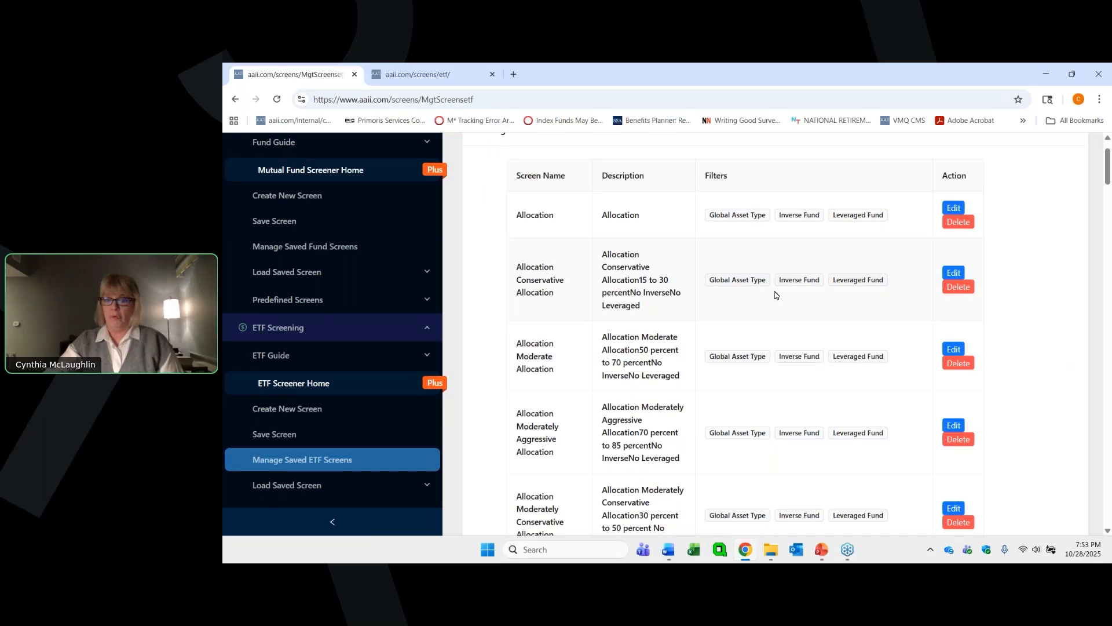
scroll(776, 295, "down", 10)
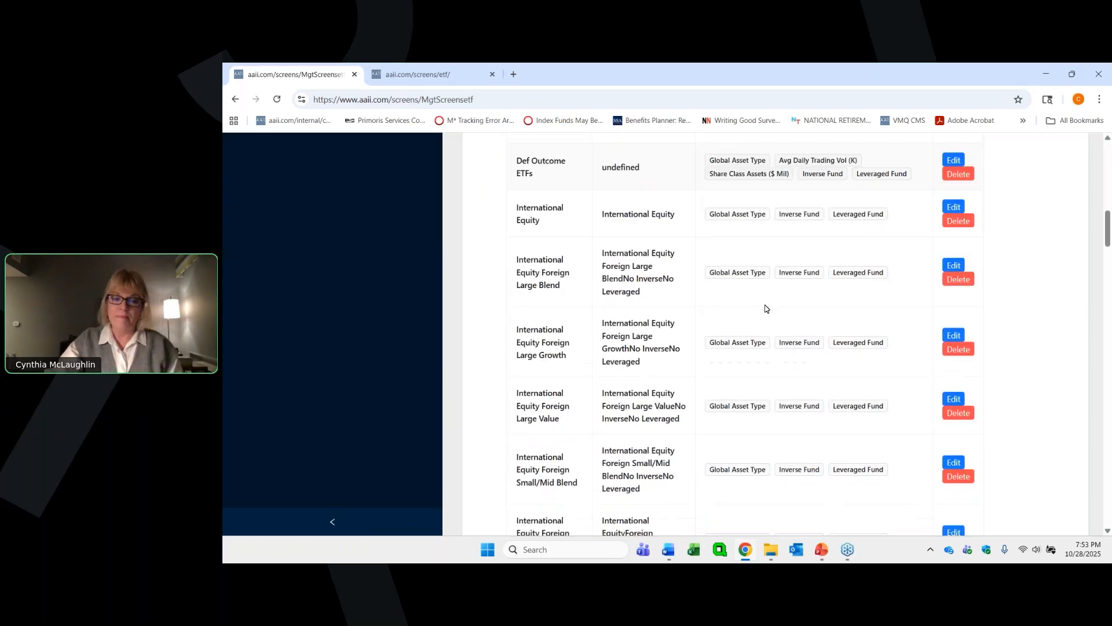
scroll(765, 308, "down", 7)
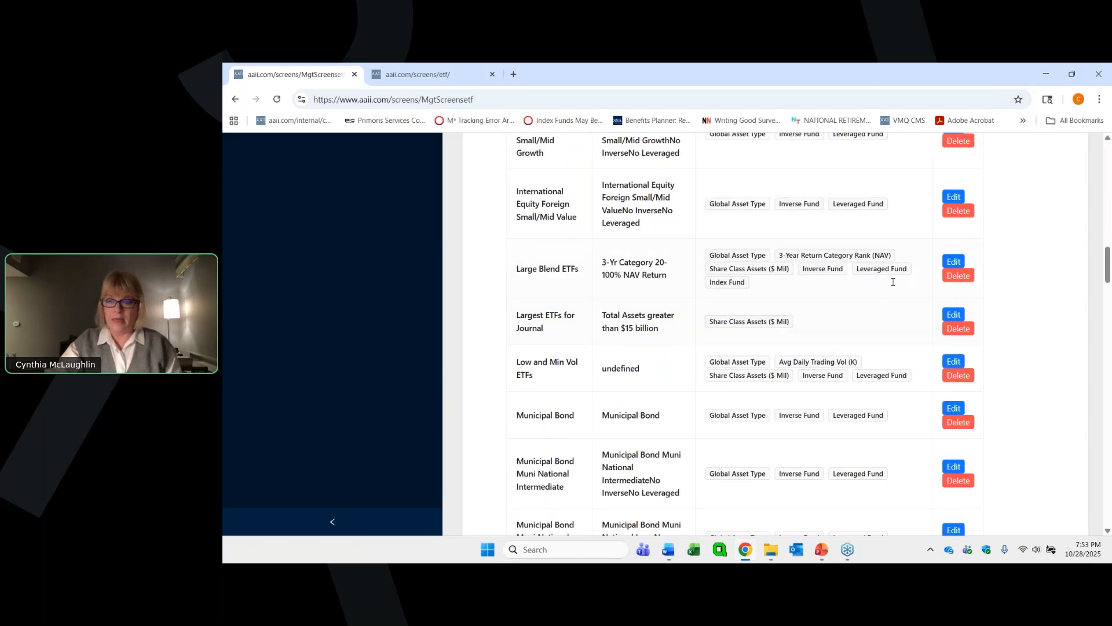
left_click(954, 262)
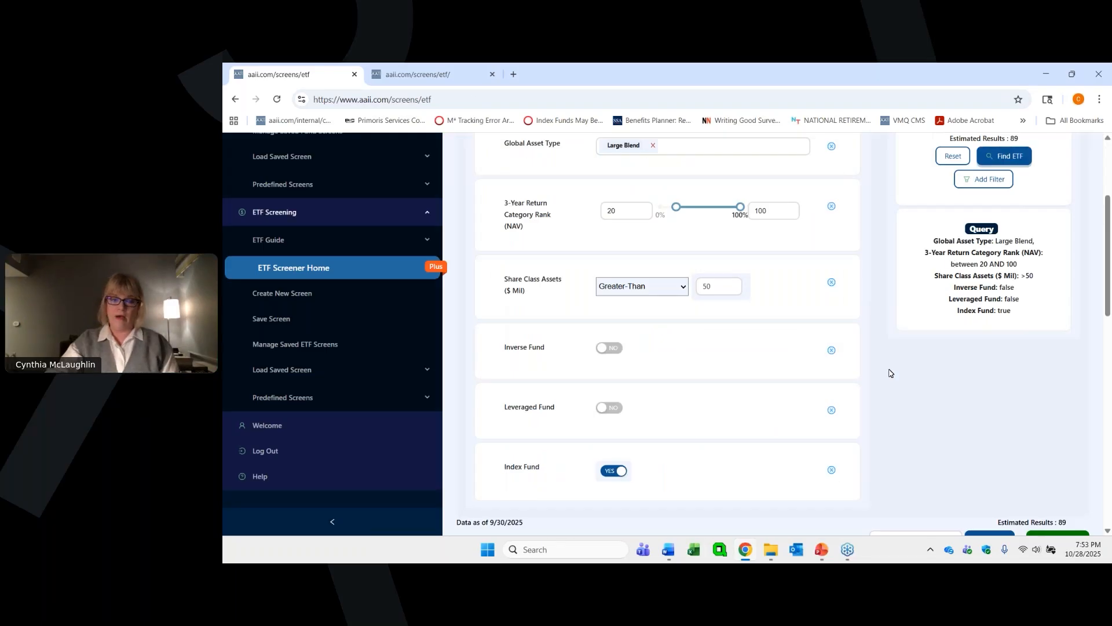
- Review the filter criteria and query of the Large Blend ETFs screen and its list of matching ETFs
scroll(889, 372, "up", 2)
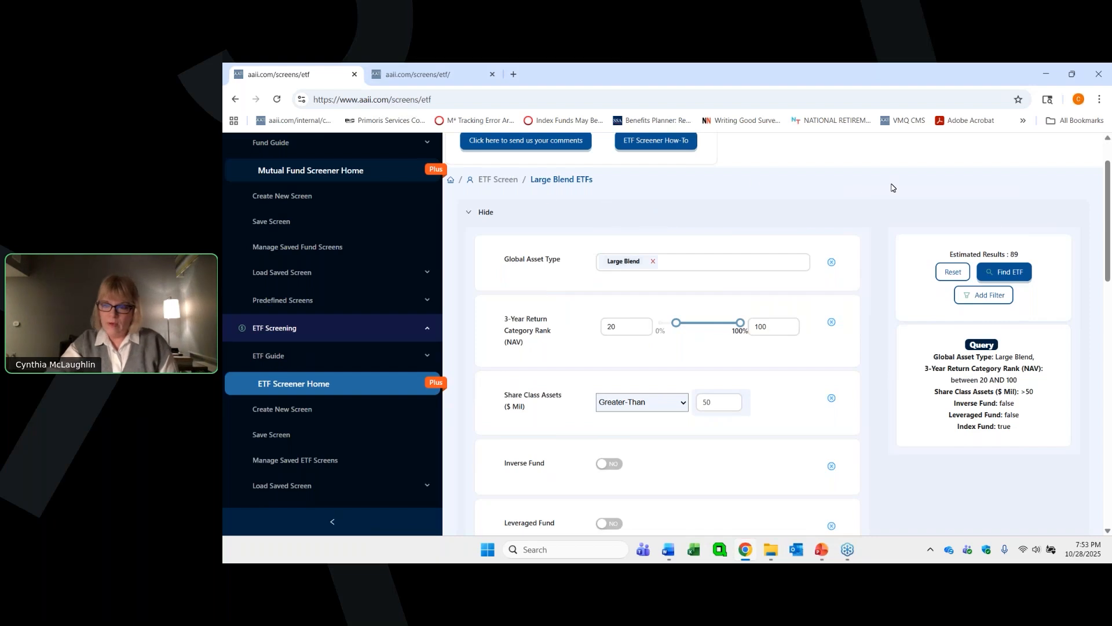
scroll(888, 186, "down", 1)
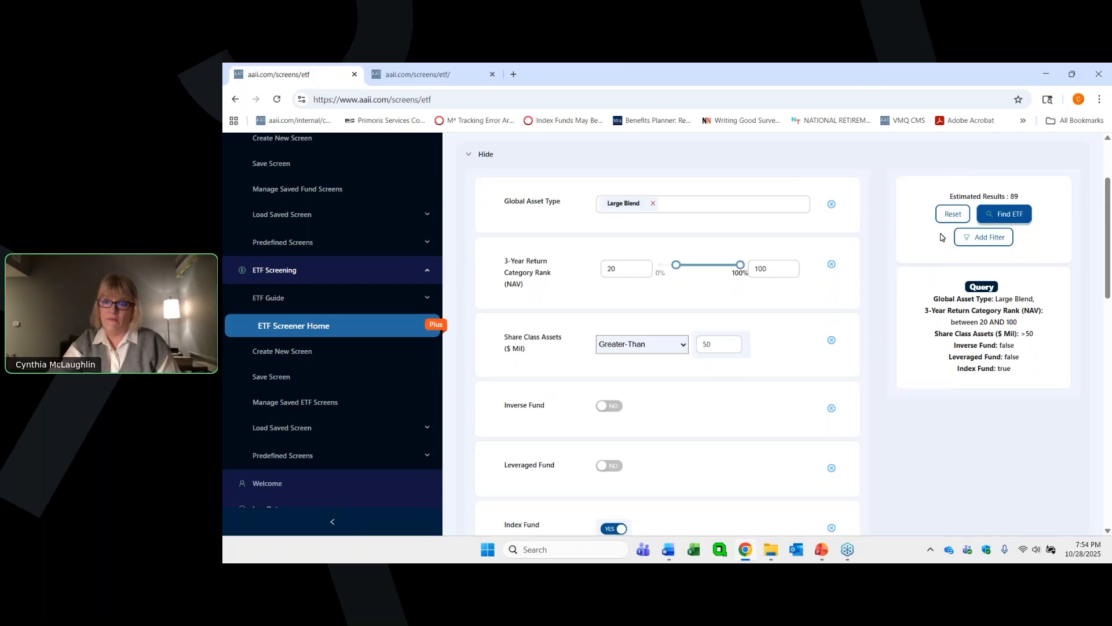
scroll(878, 274, "down", 4)
scroll(879, 274, "down", 5)
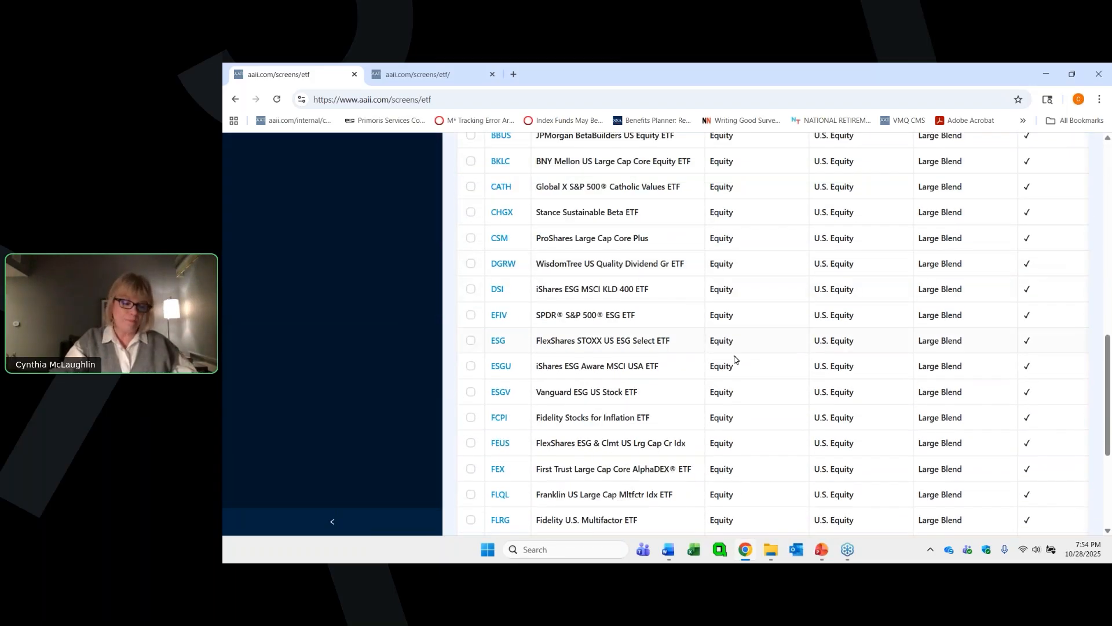
scroll(634, 393, "down", 1)
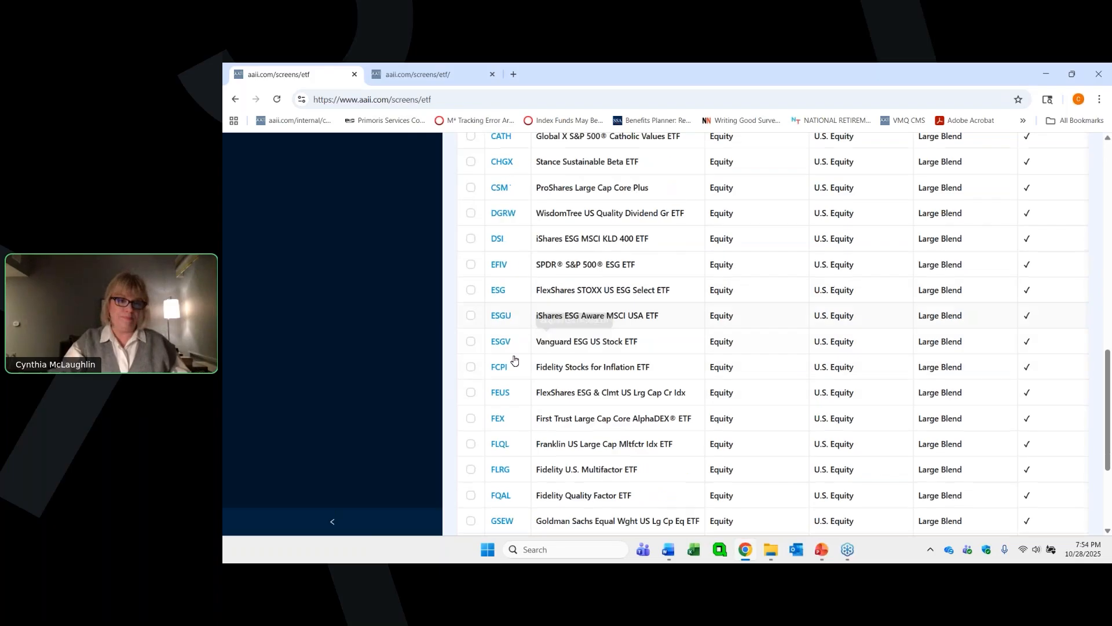
scroll(363, 274, "up", 3)
scroll(363, 270, "up", 6)
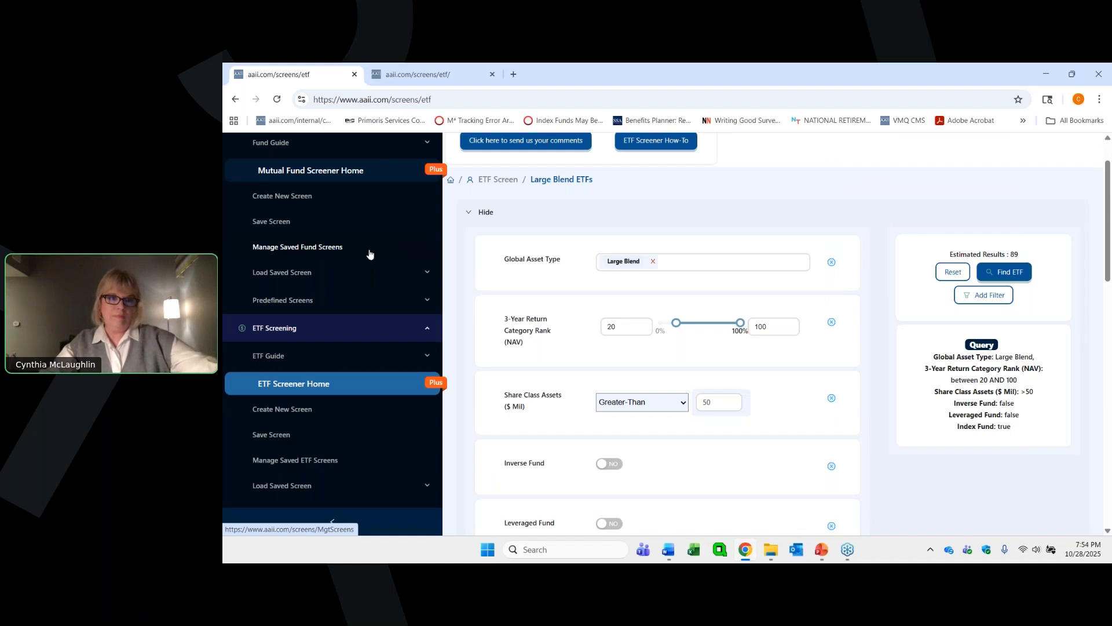
scroll(697, 155, "up", 1)
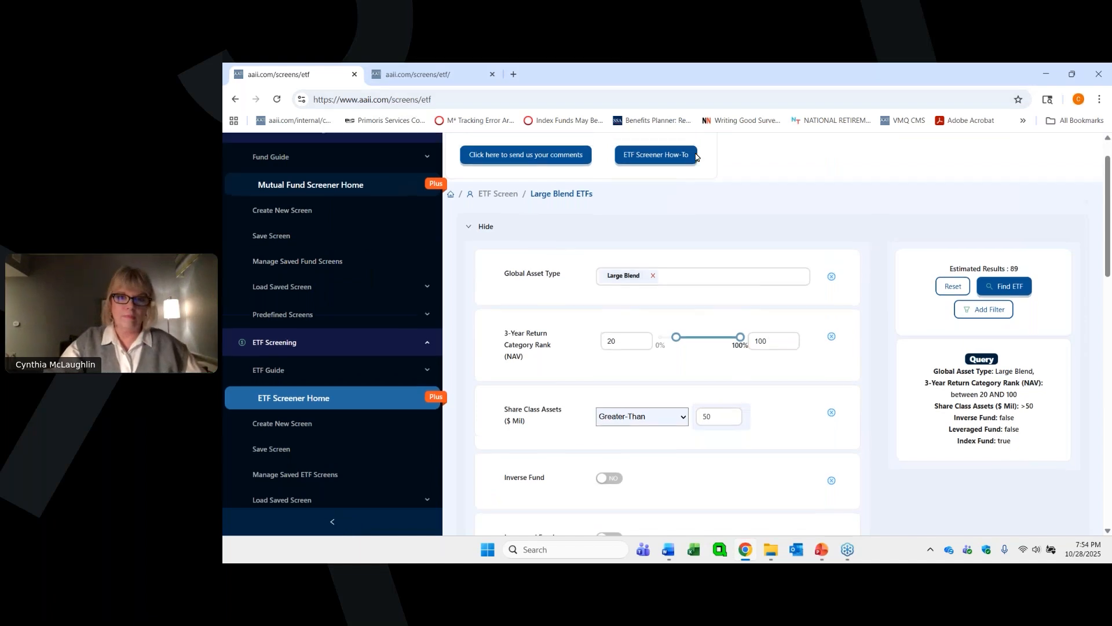
scroll(697, 155, "up", 1)
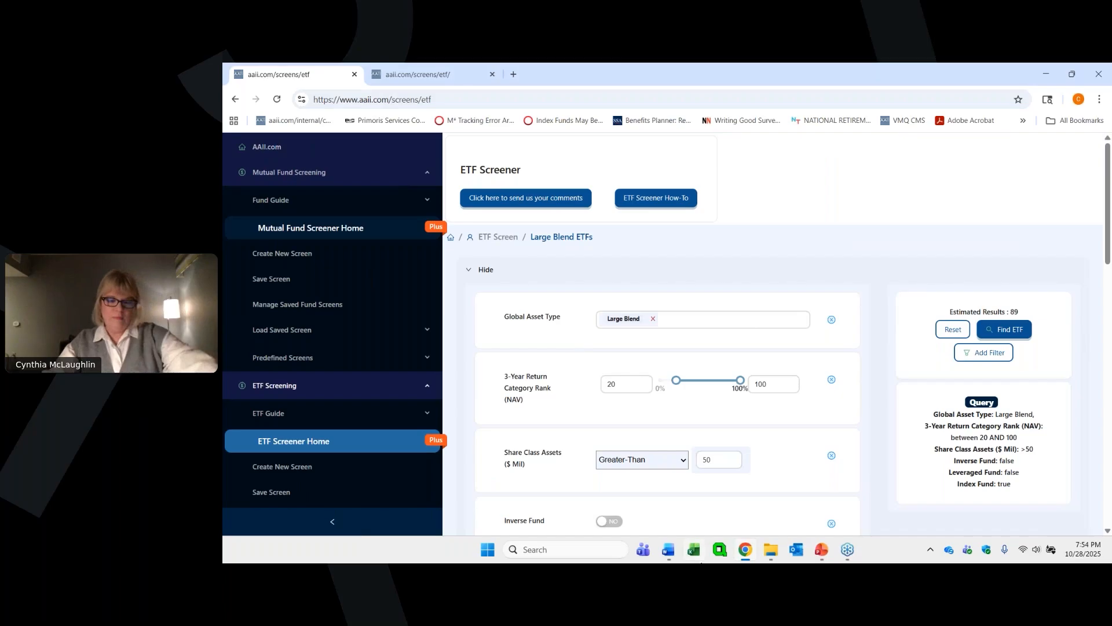
- Switch to the PowerPoint presentation and select slide 18, "Using AAII's First Cut (Predefined) ETF Lists"
mouse_move(823, 553)
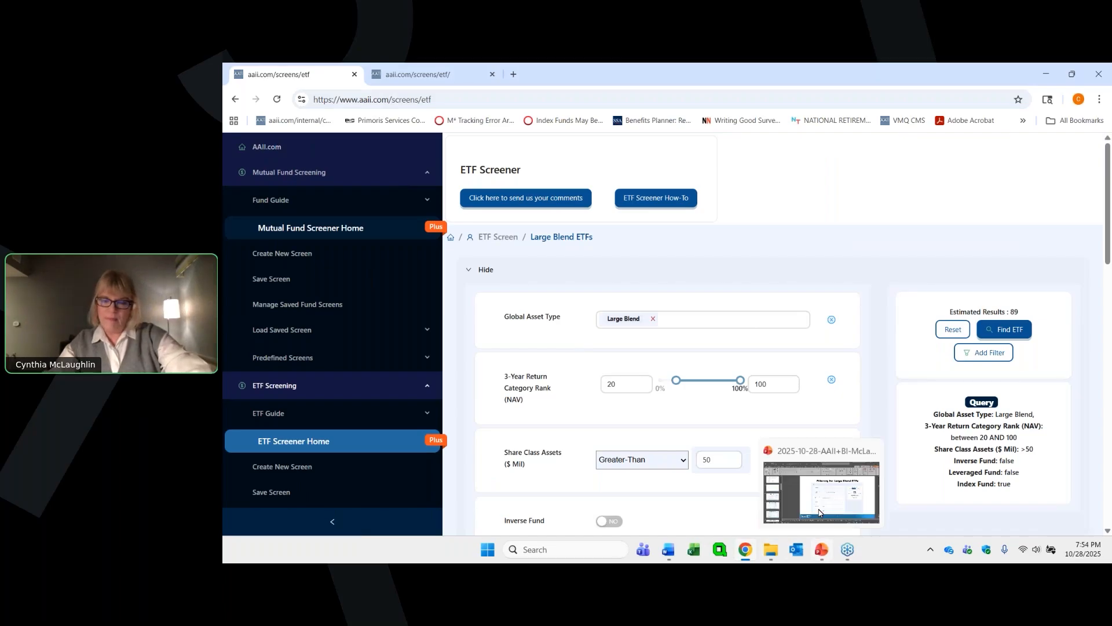
left_click(819, 512)
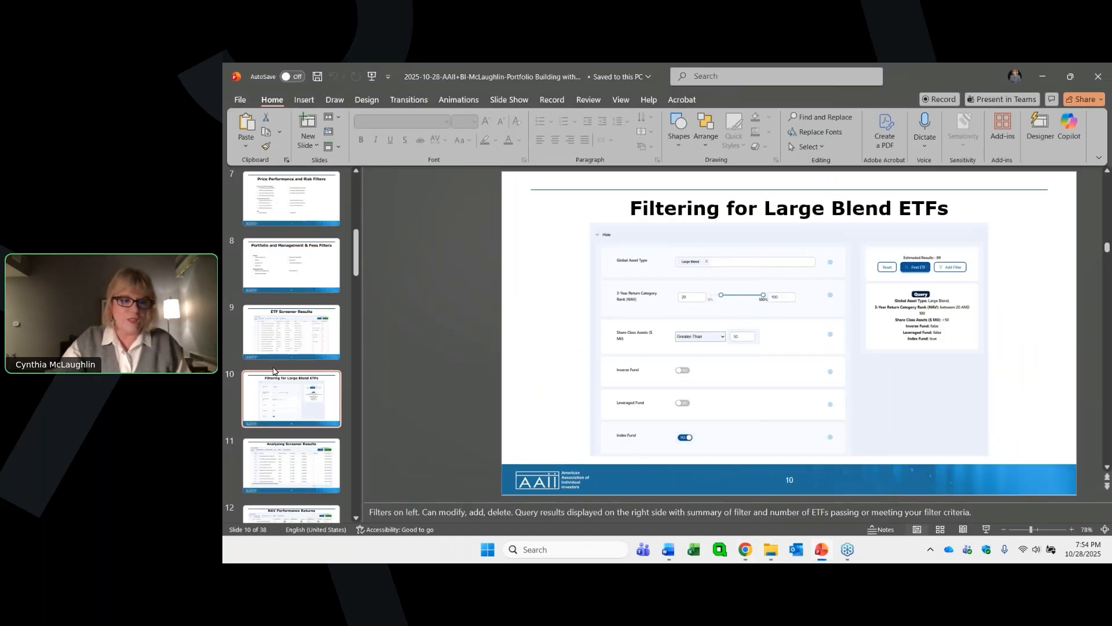
left_click_drag(355, 246, 354, 340)
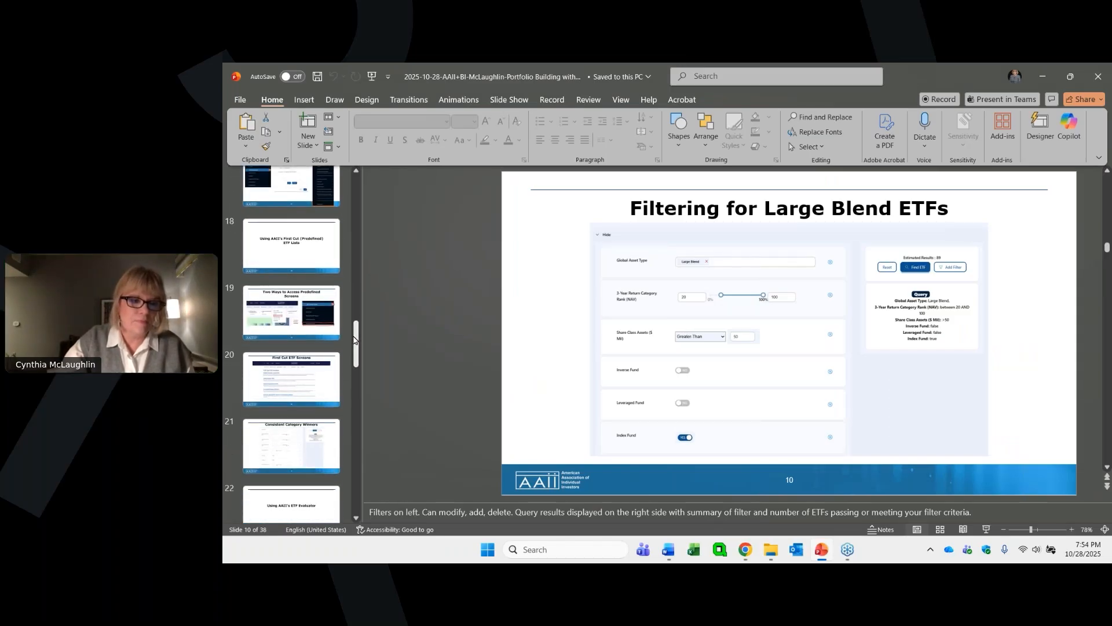
left_click(291, 253)
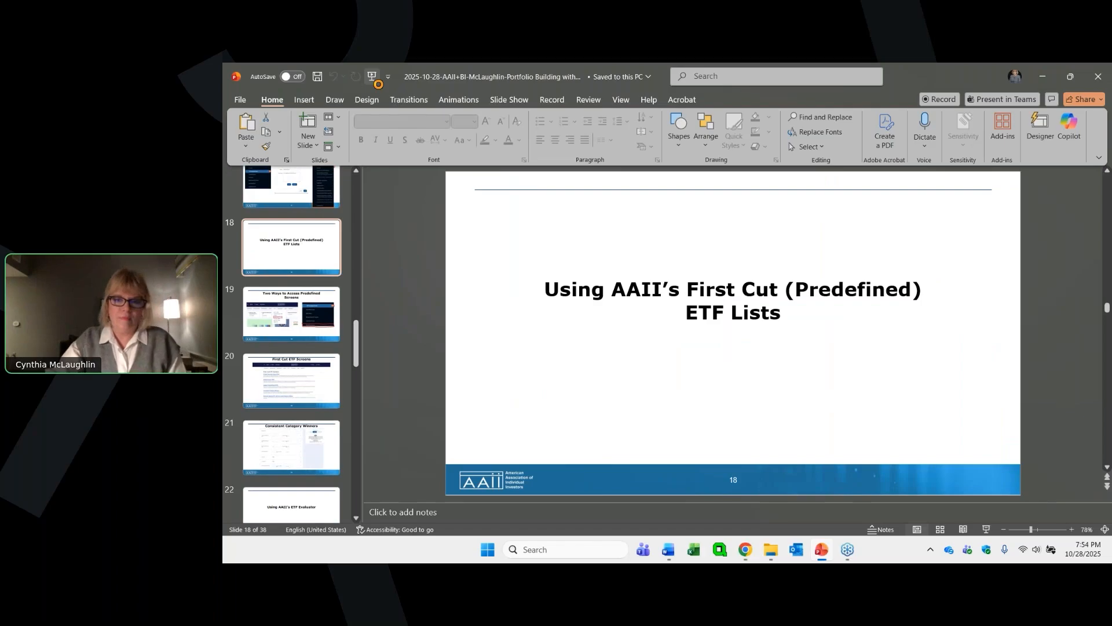
- Start the slide show from the beginning and advance through it to the "Using AAII's First Cut (Predefined) ETF Lists" slide
left_click(372, 76)
key("Right")
key("Right")
key("Right")
key("Right")
key("Right")
key("Right")
key("Right")
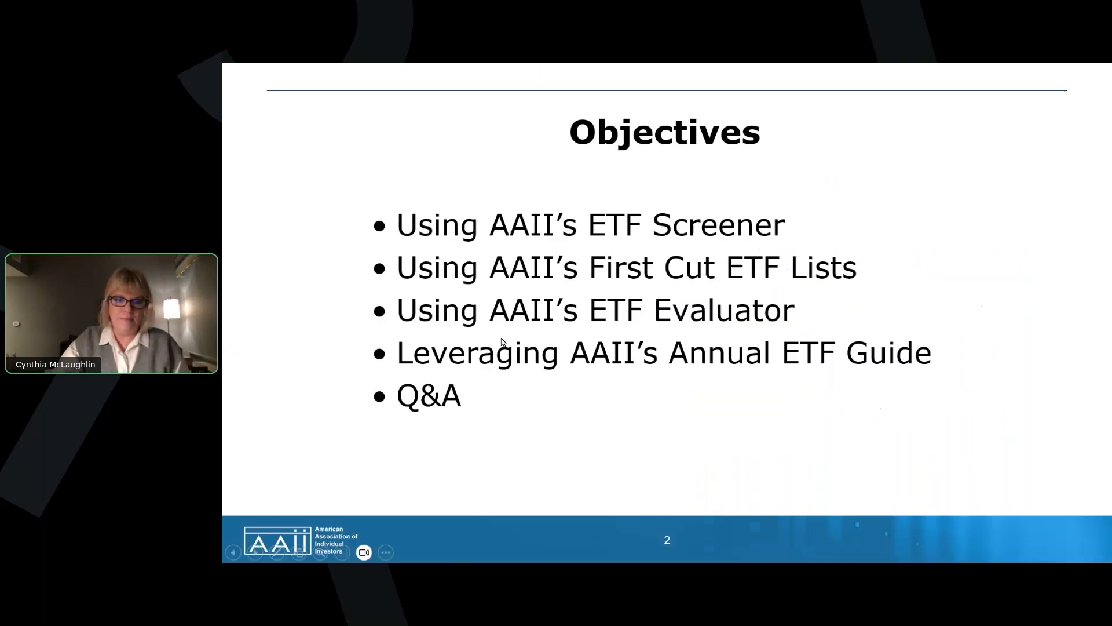
key("Right")
key("Right")
key("Right")
key("Right")
key("Right")
key("Right")
key("Right")
key("Right")
key("Right")
key("Right")
key("Right")
key("Right")
key("Right")
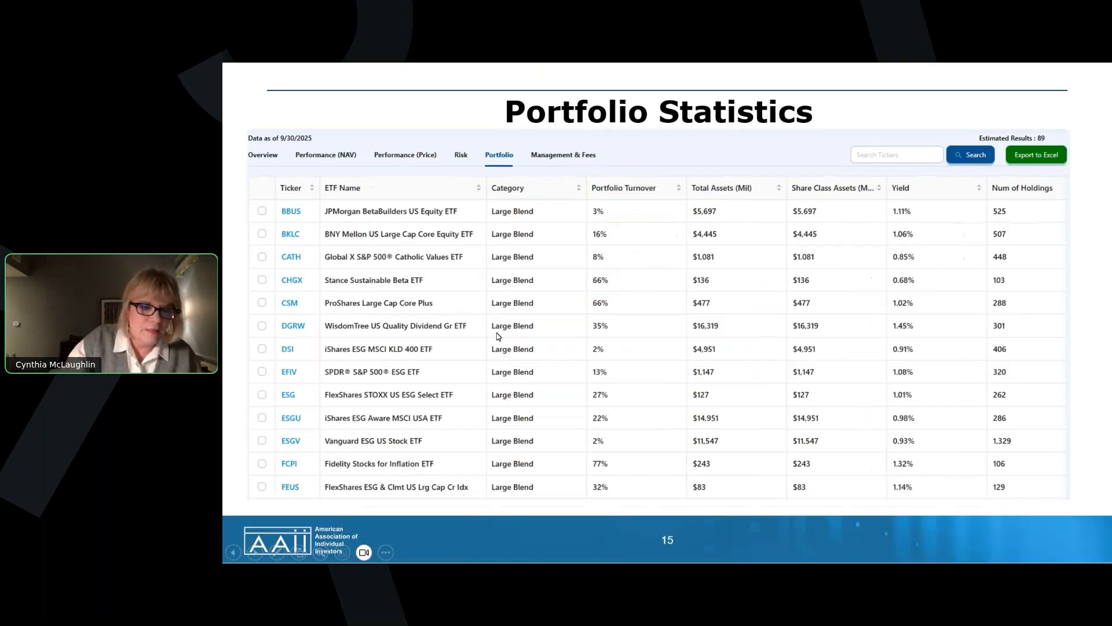
key("Left")
key("Left")
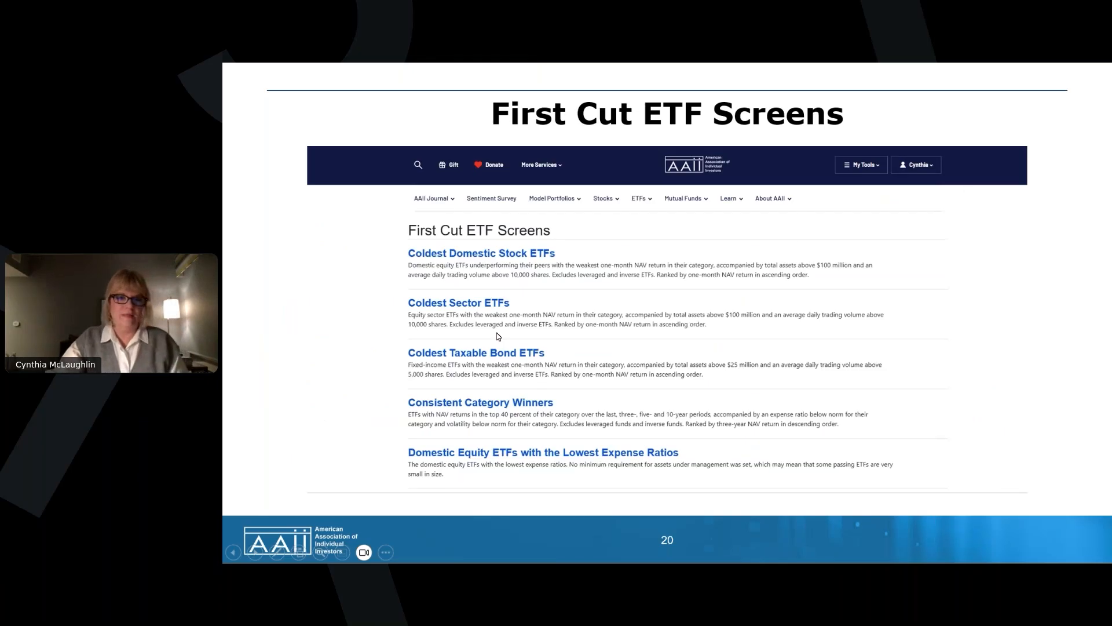
key("Left")
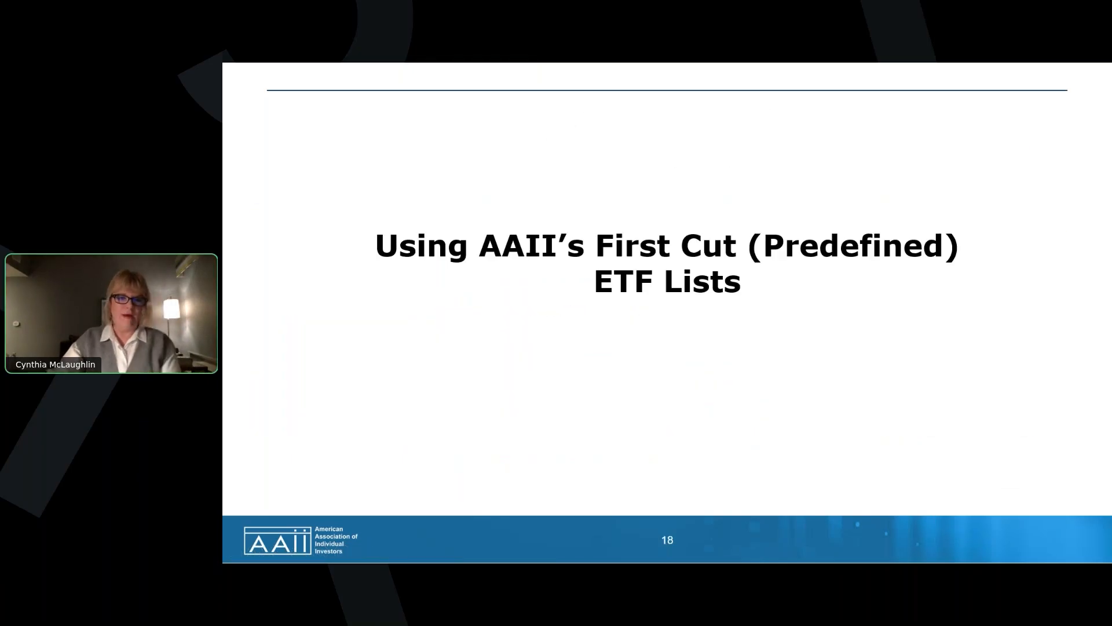
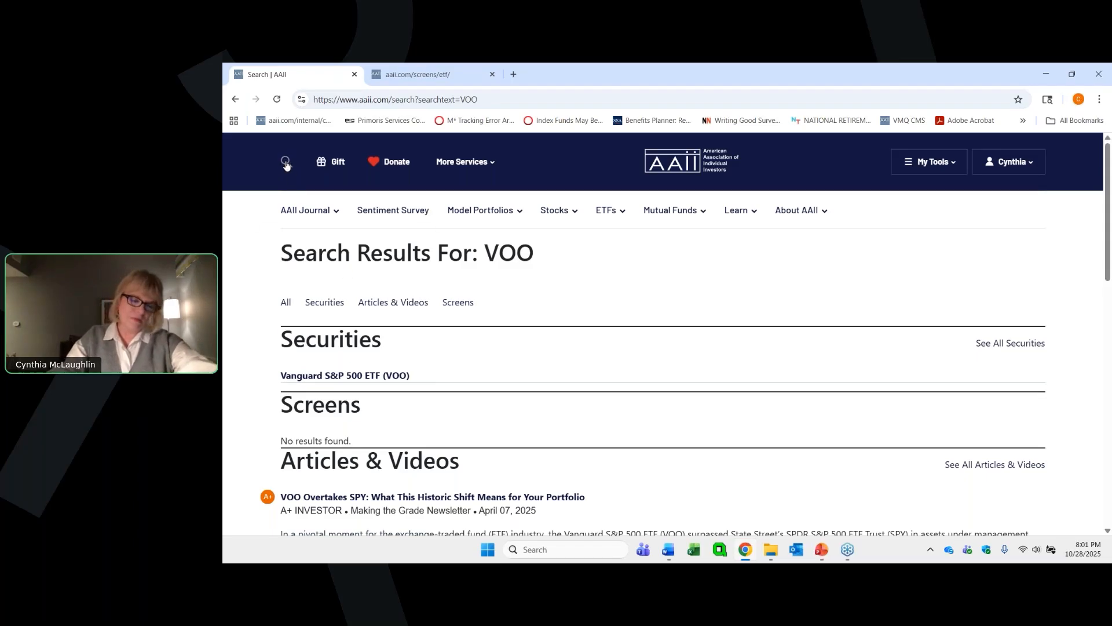
- Review the securities, screens and articles found for VOO and open the Vanguard S&P 500 ETF (VOO) evaluator page
scroll(476, 301, "down", 1)
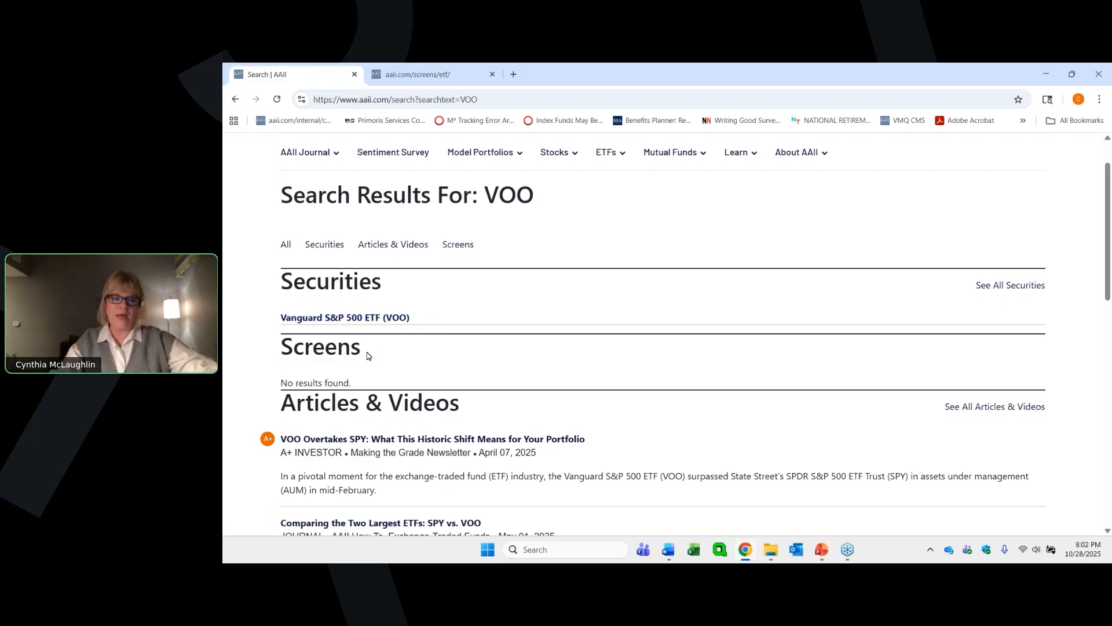
scroll(413, 340, "down", 1)
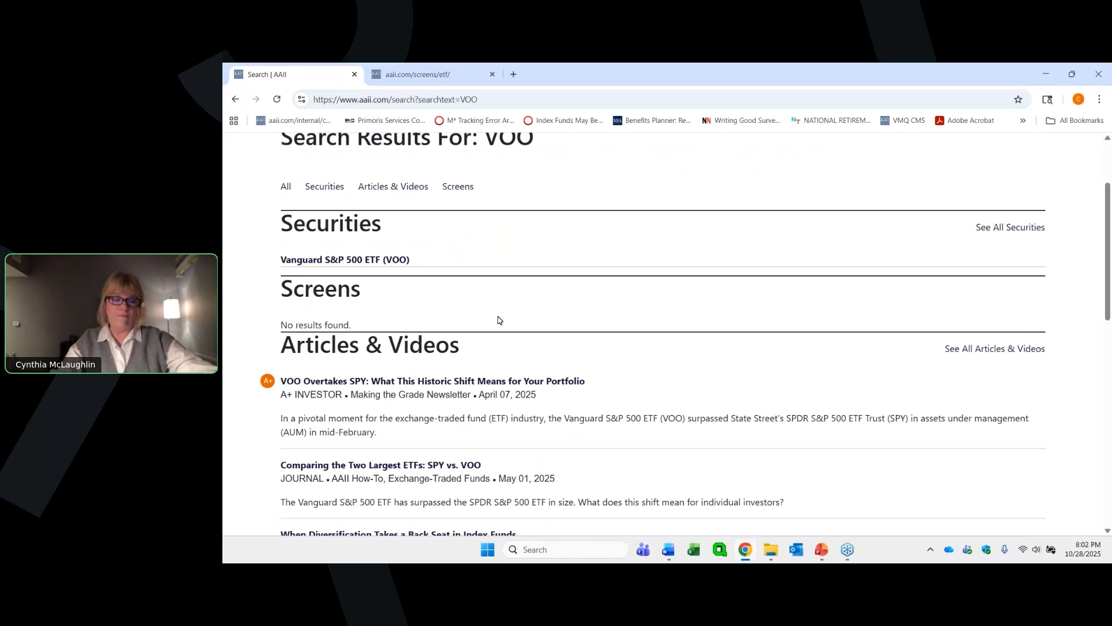
scroll(498, 320, "down", 1)
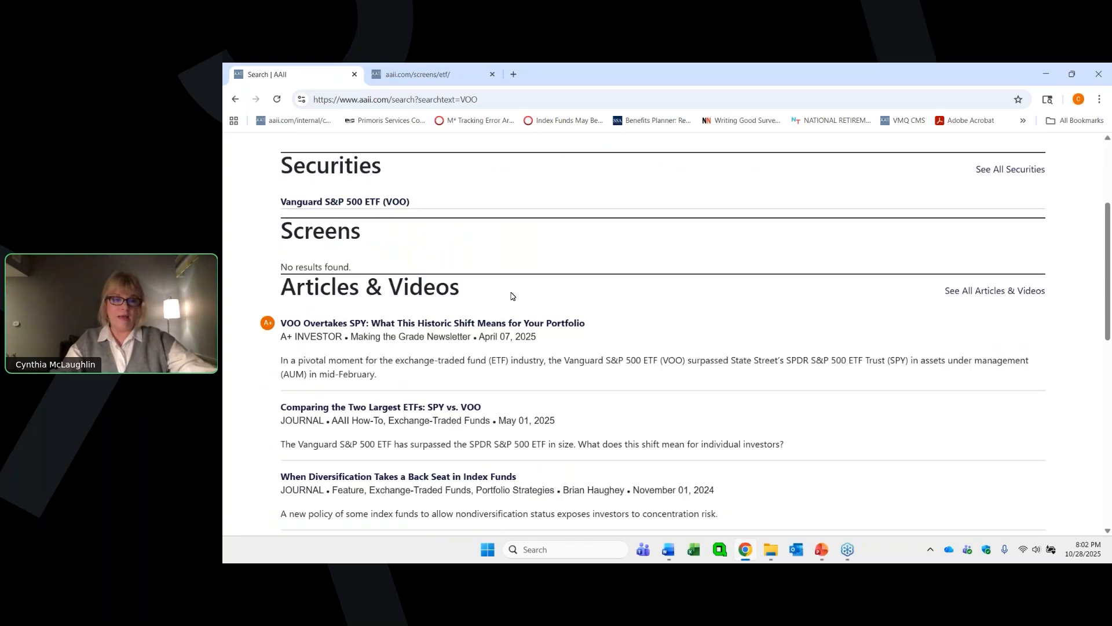
scroll(481, 301, "down", 2)
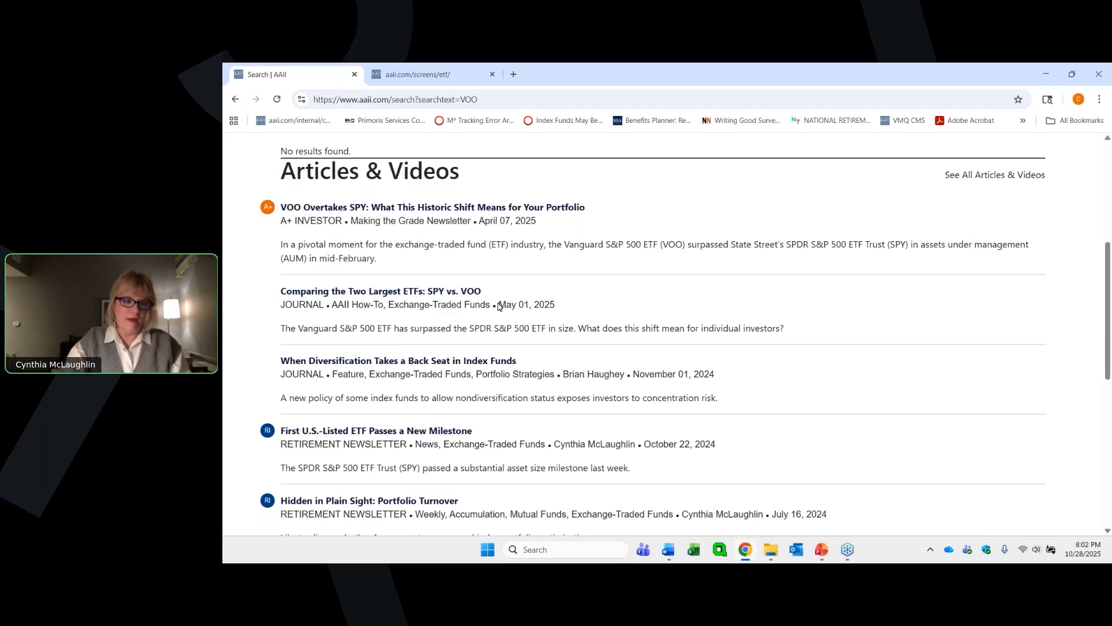
scroll(498, 305, "up", 1)
scroll(498, 305, "down", 3)
scroll(496, 313, "up", 5)
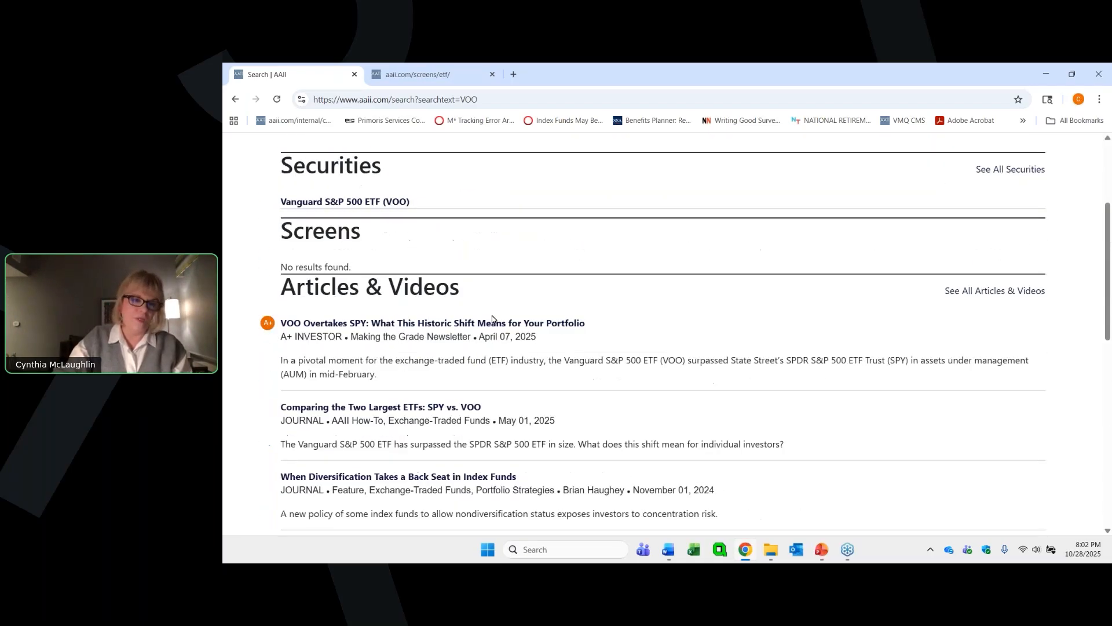
scroll(492, 318, "up", 1)
left_click(357, 259)
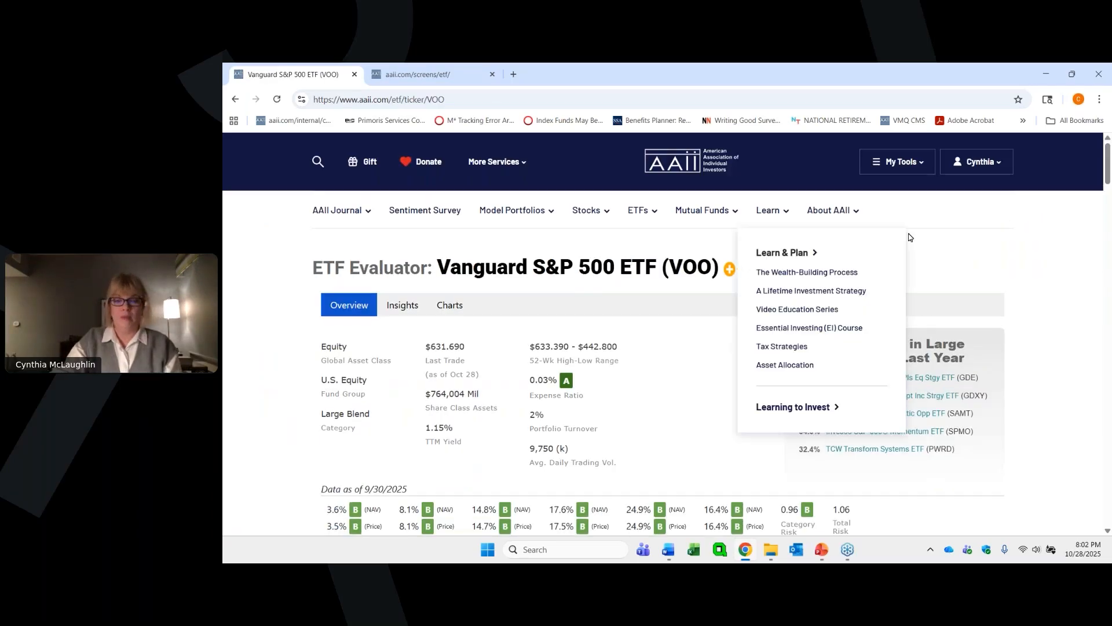
- View the portfolio choices for following VOO and close them without adding the ETF to another portfolio
scroll(971, 255, "down", 1)
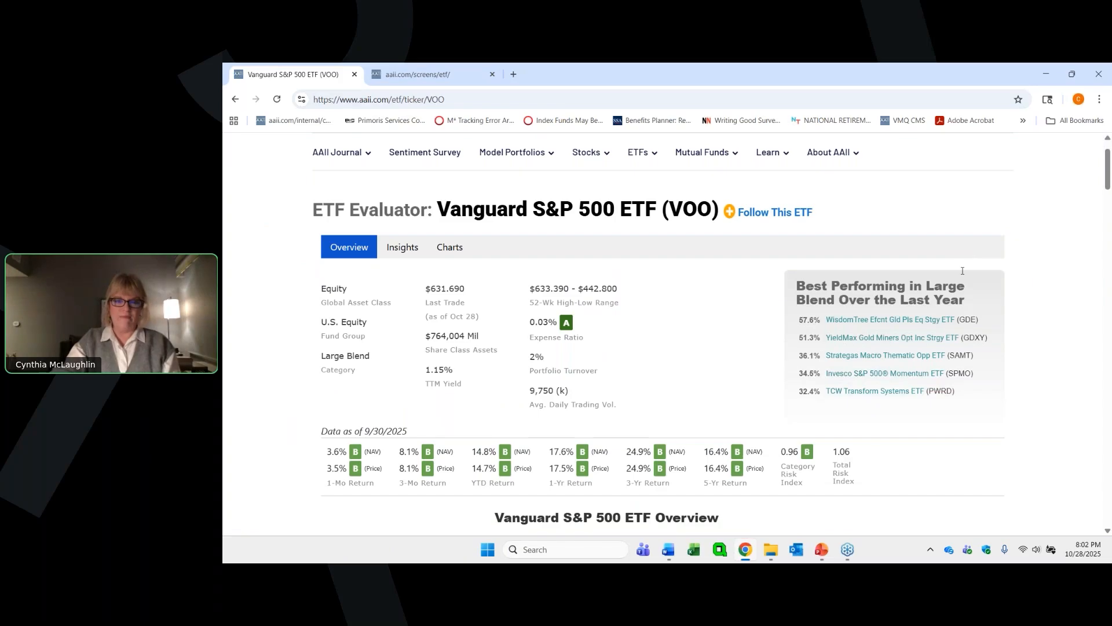
left_click(729, 213)
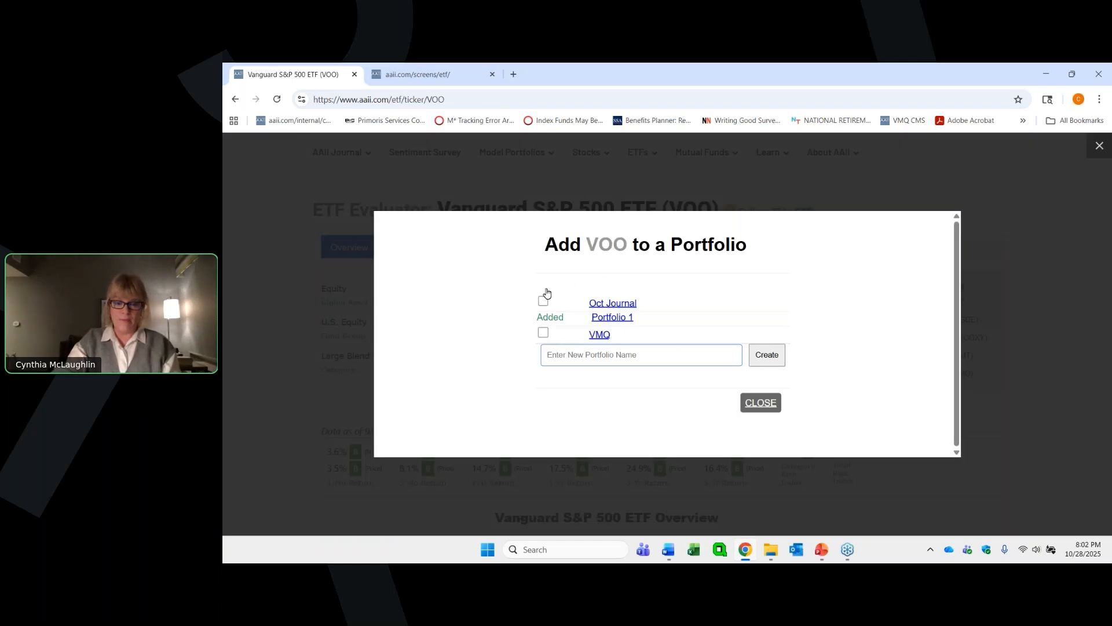
left_click(756, 403)
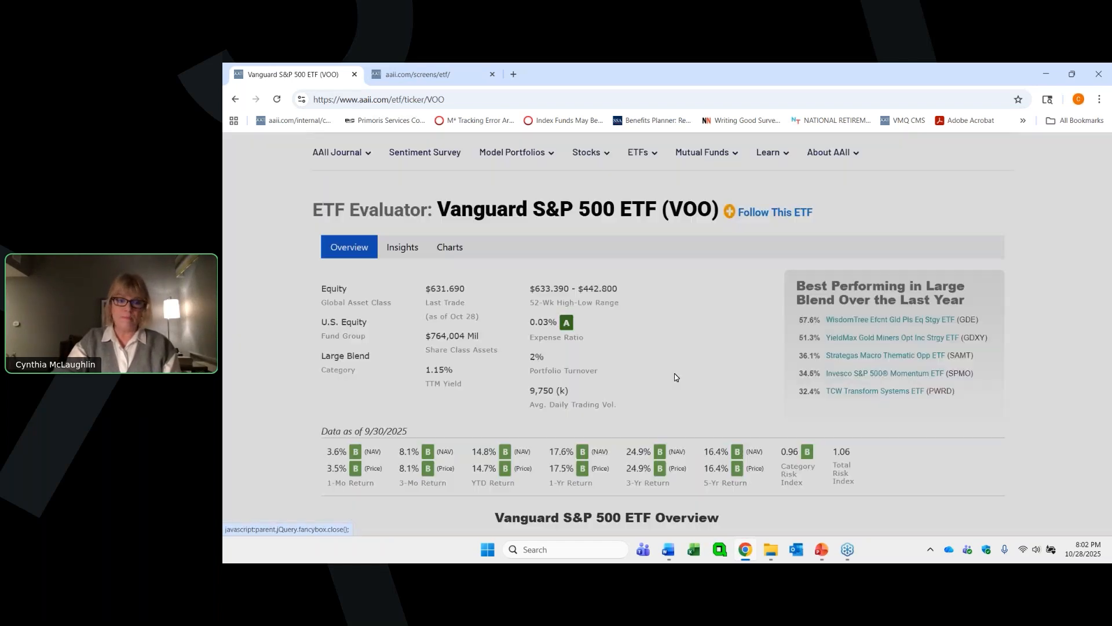
- Read VOO's overview text, covering its investment objective, assets under management, performance and fees, grades and risk
scroll(480, 290, "down", 1)
scroll(481, 289, "down", 4)
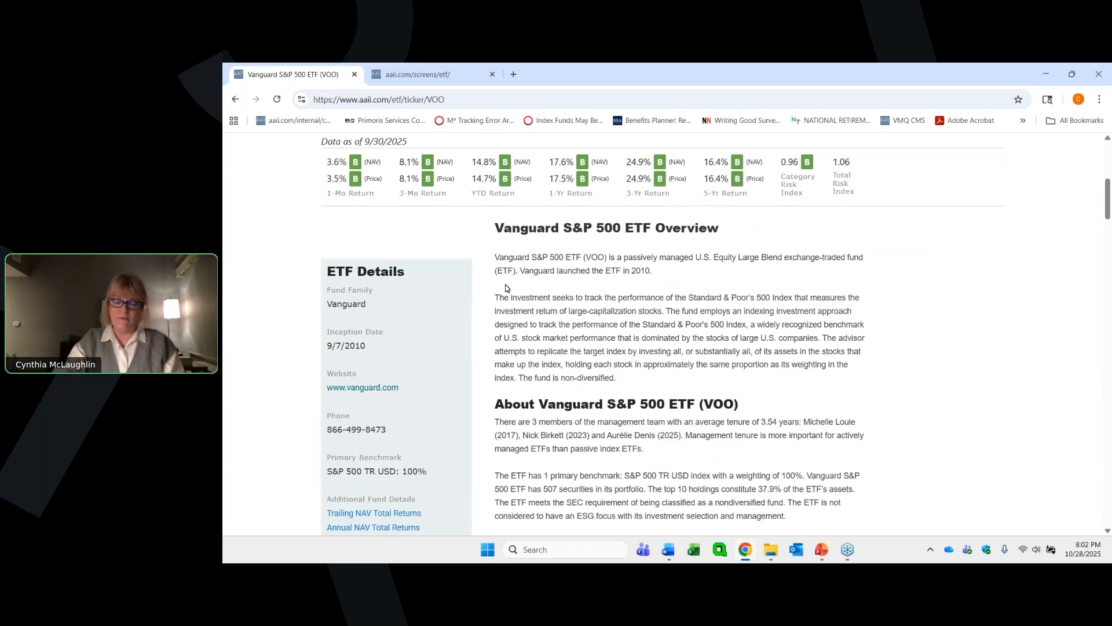
scroll(504, 290, "down", 2)
scroll(509, 288, "down", 1)
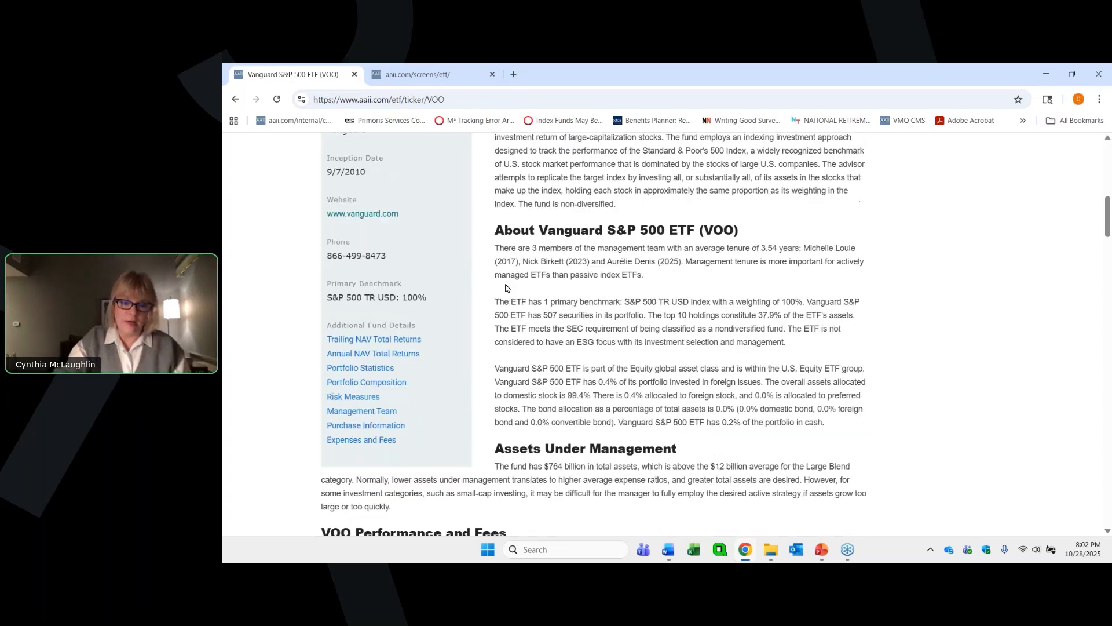
scroll(559, 260, "down", 1)
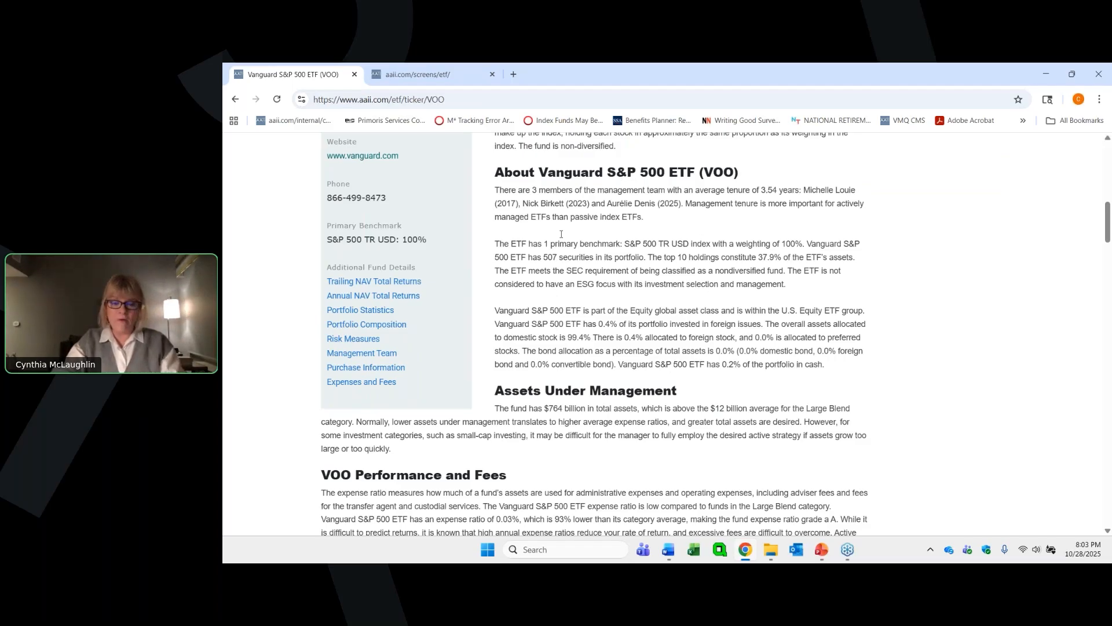
scroll(530, 279, "down", 2)
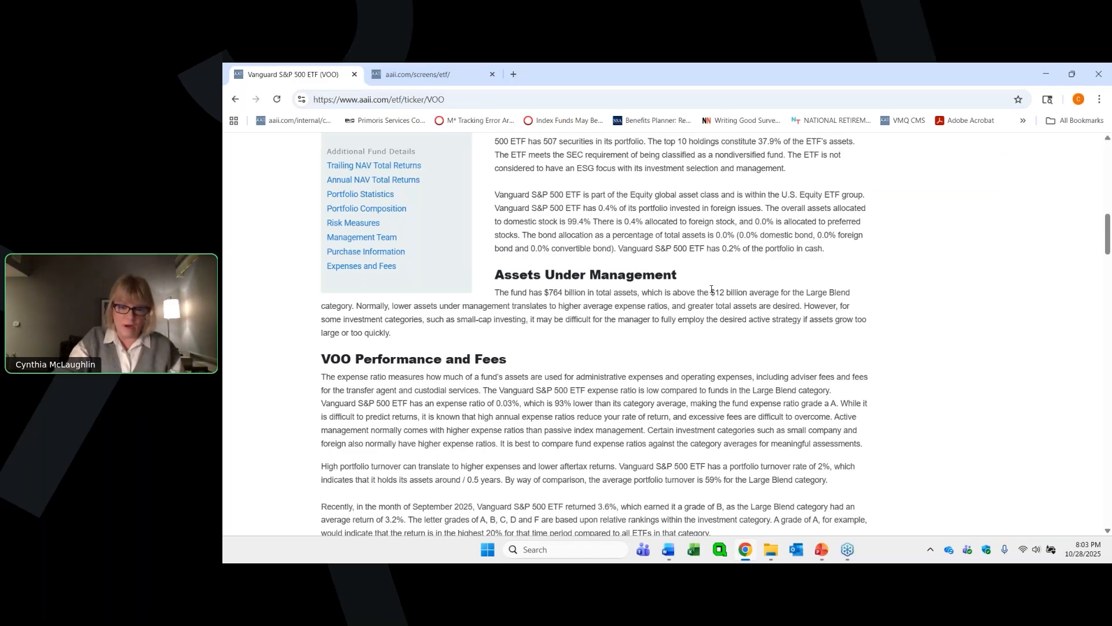
scroll(711, 289, "down", 5)
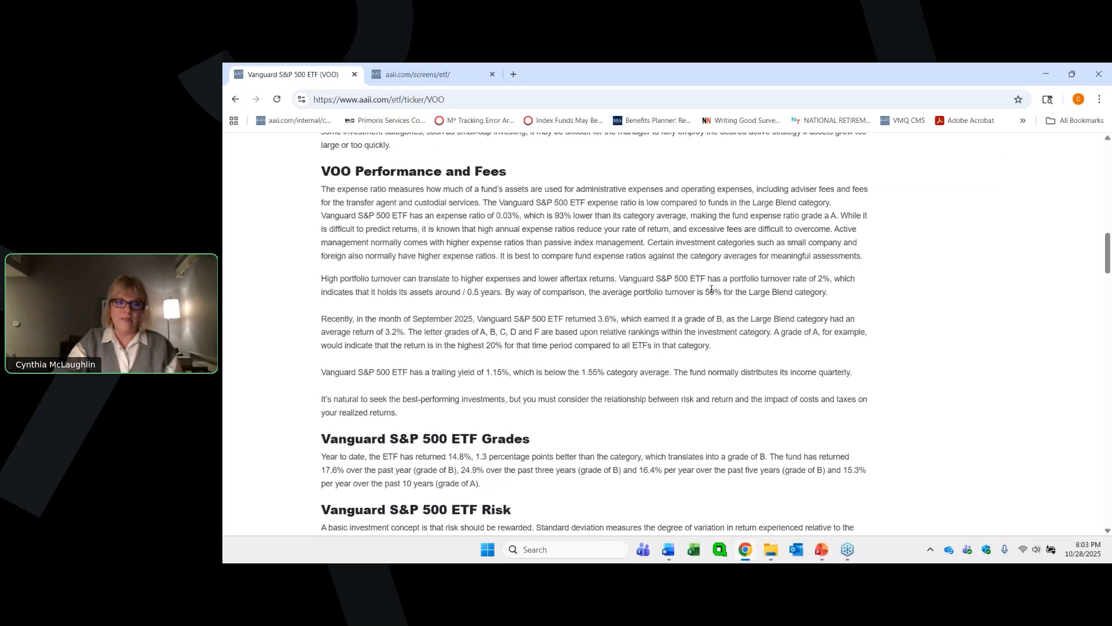
scroll(706, 288, "down", 2)
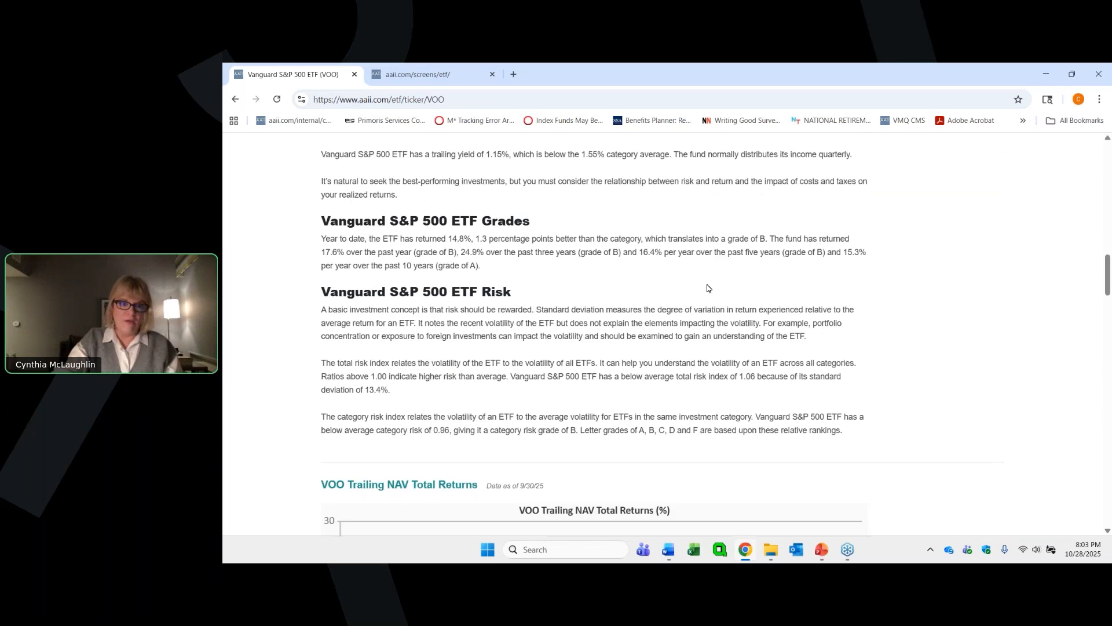
scroll(706, 288, "down", 3)
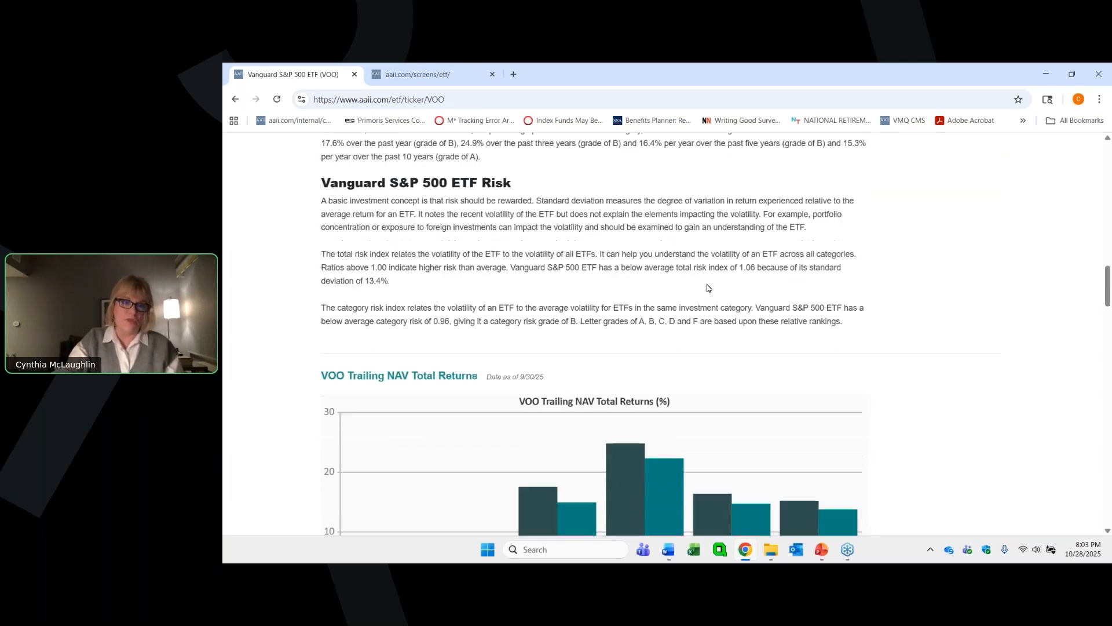
- Examine the charts and tables of VOO's trailing and annual NAV total returns against the Large Blend category
scroll(707, 288, "down", 2)
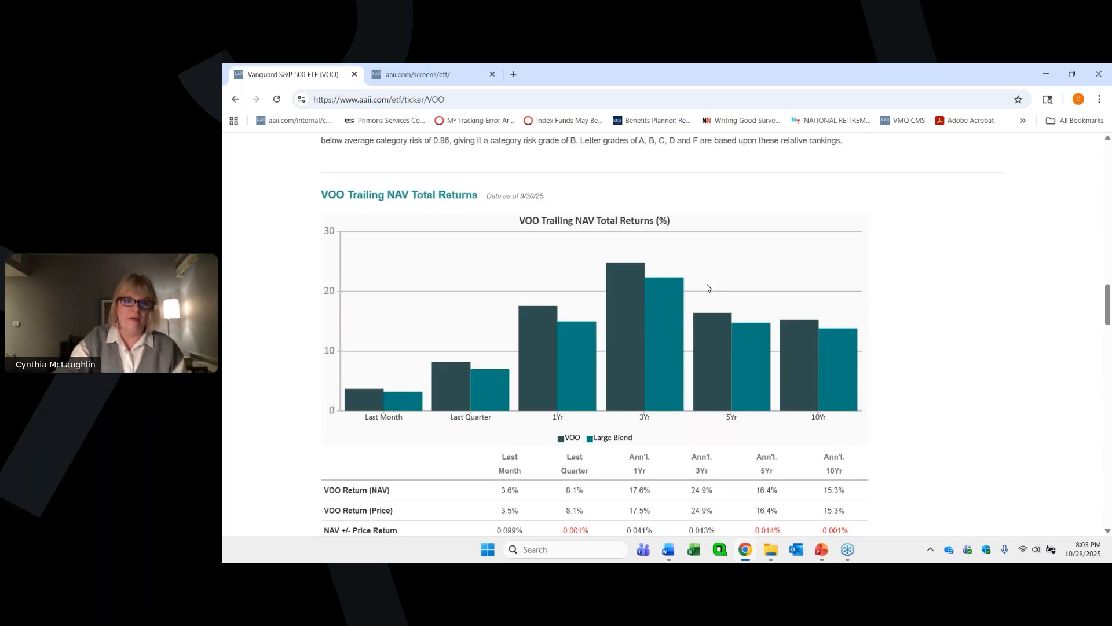
scroll(706, 287, "down", 1)
scroll(707, 288, "down", 1)
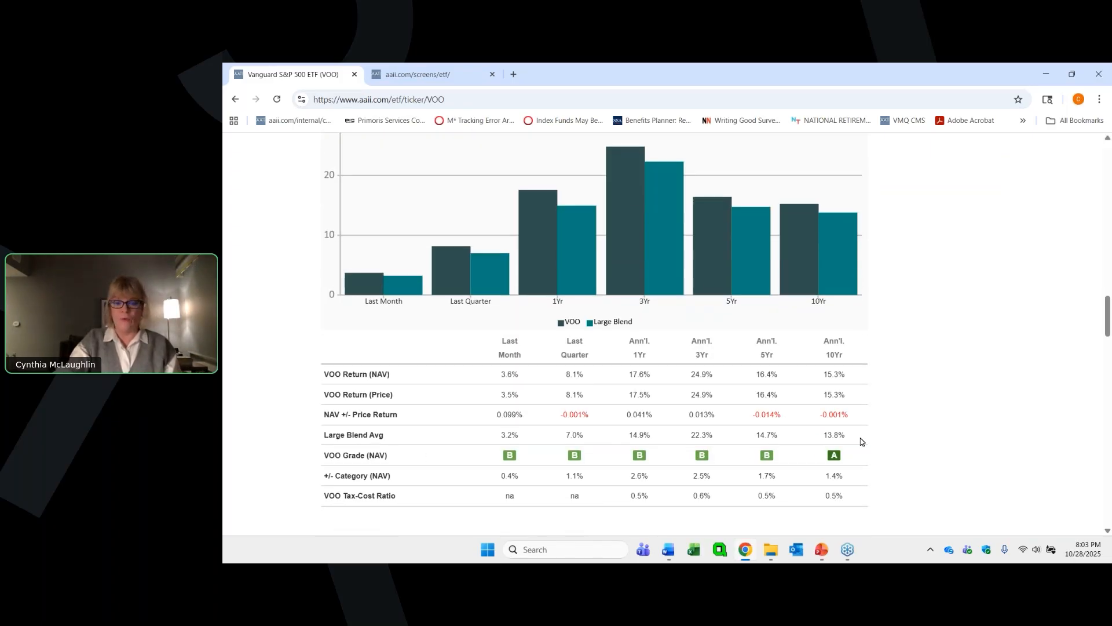
scroll(941, 374, "down", 1)
scroll(941, 374, "down", 6)
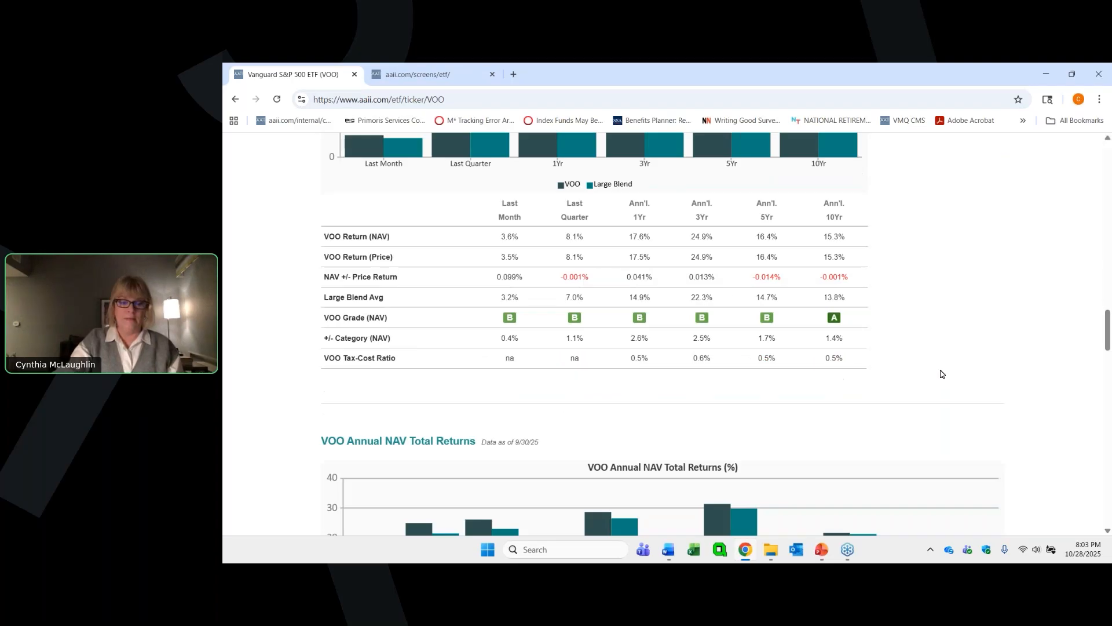
scroll(941, 373, "down", 1)
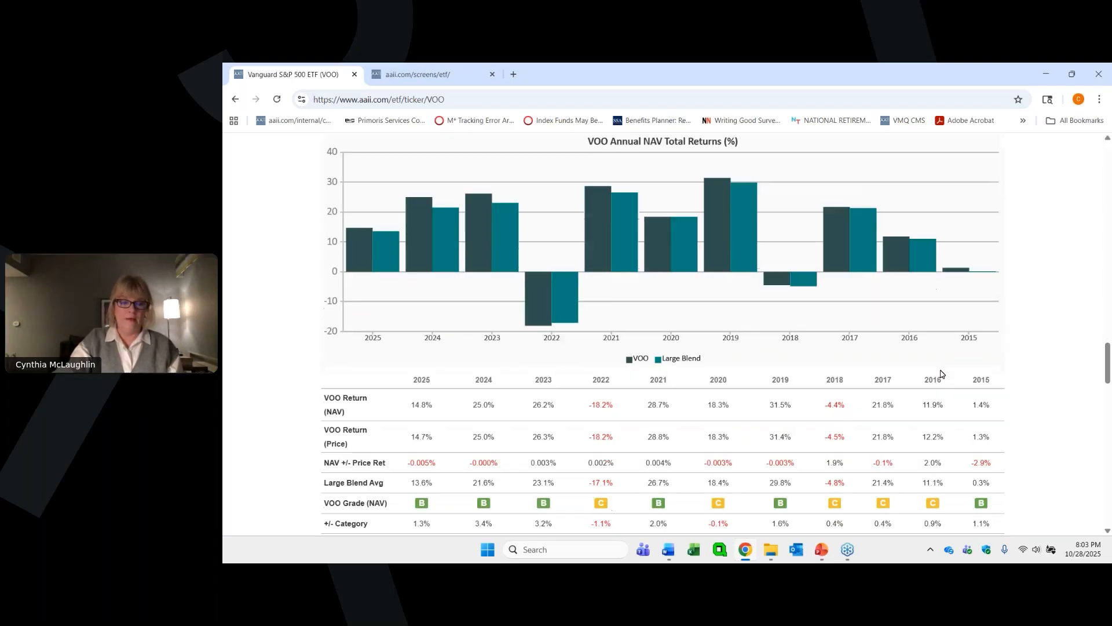
scroll(939, 373, "up", 1)
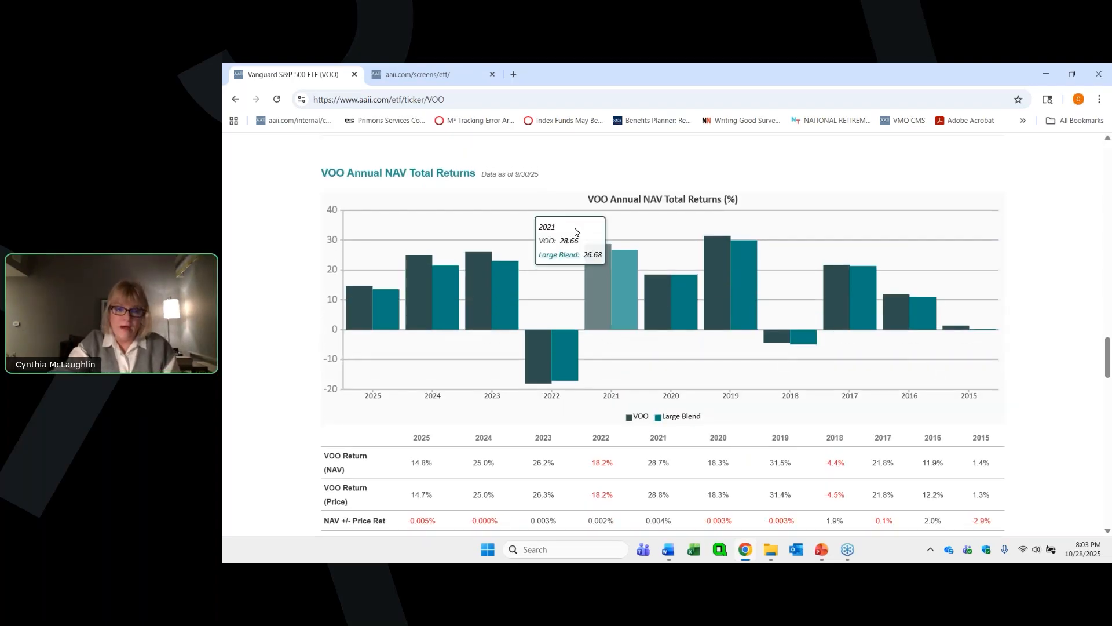
scroll(628, 360, "down", 3)
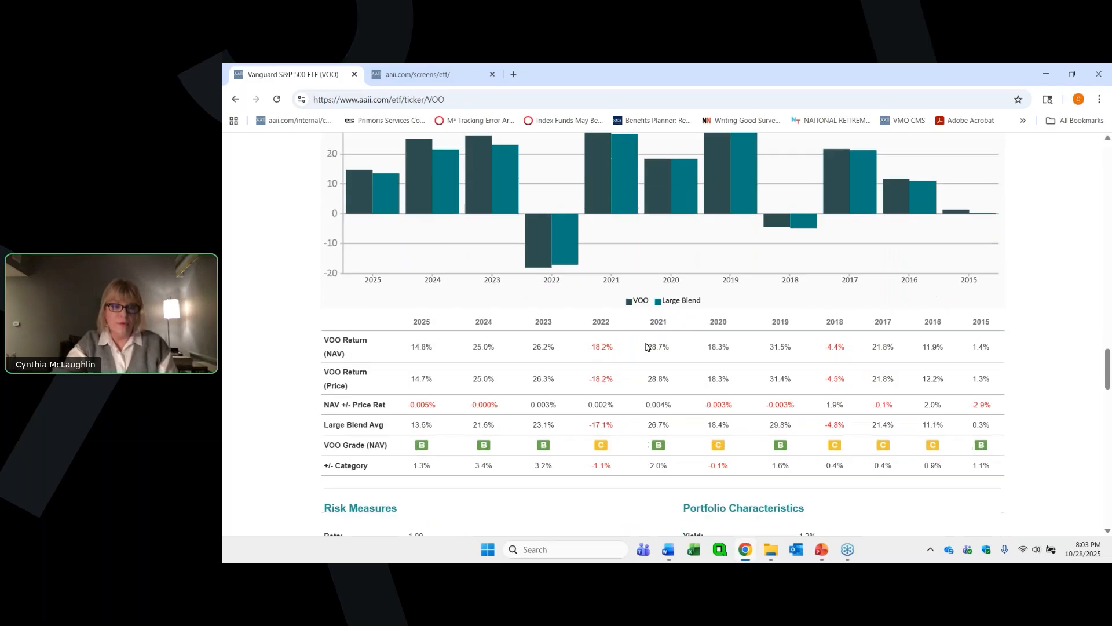
- Review VOO's risk measures, portfolio characteristics, management team, composition, purchase information and fees, and highlight its expense ratio rating
scroll(627, 360, "down", 3)
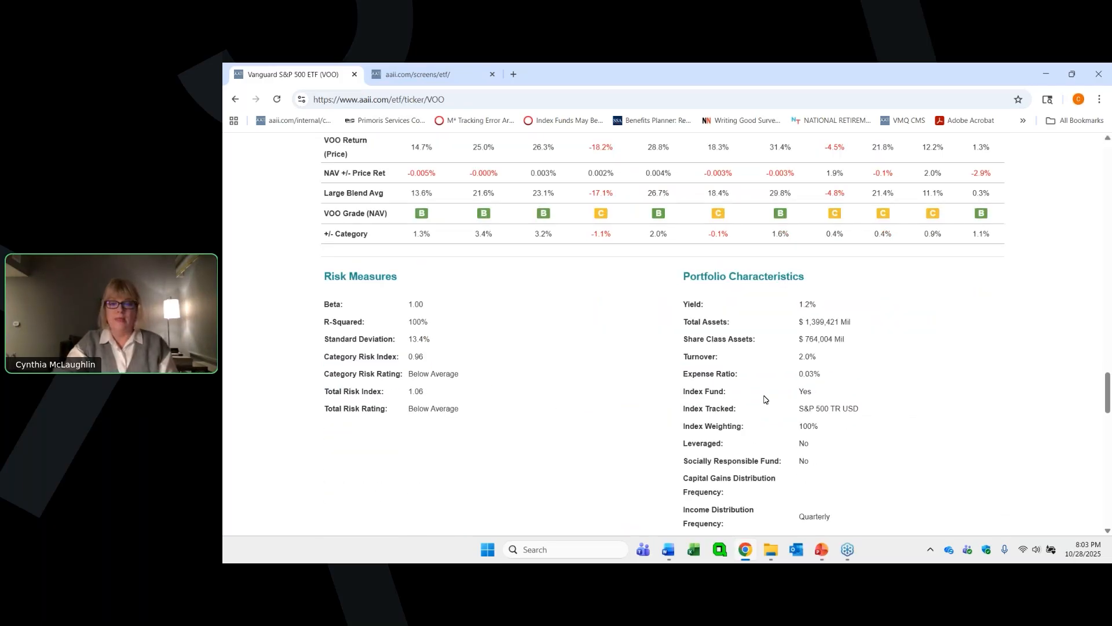
scroll(445, 371, "down", 2)
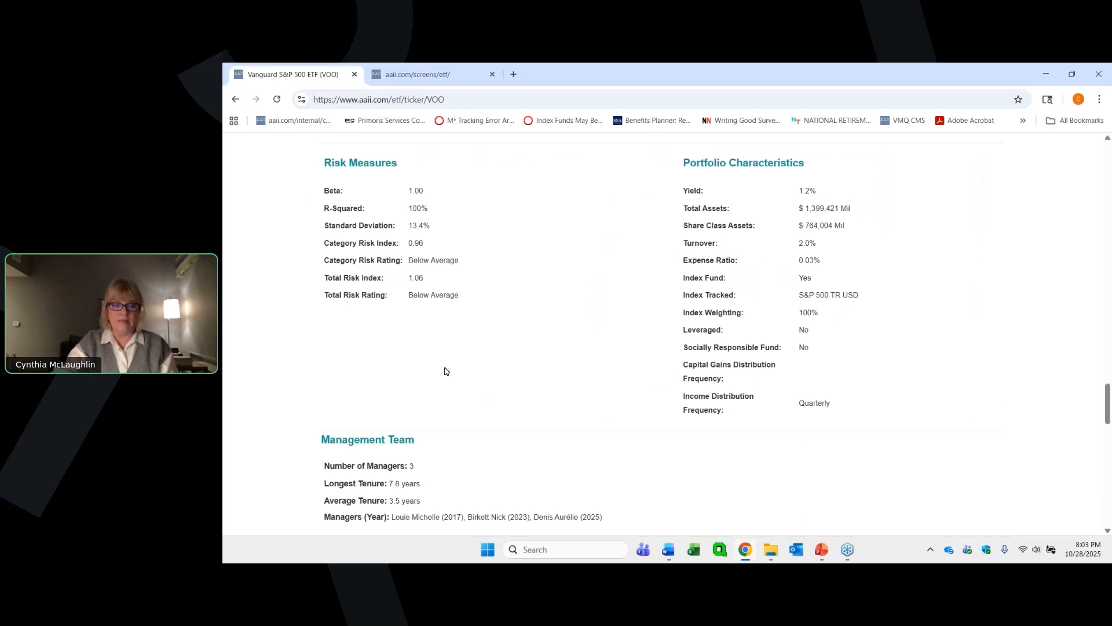
scroll(444, 371, "down", 3)
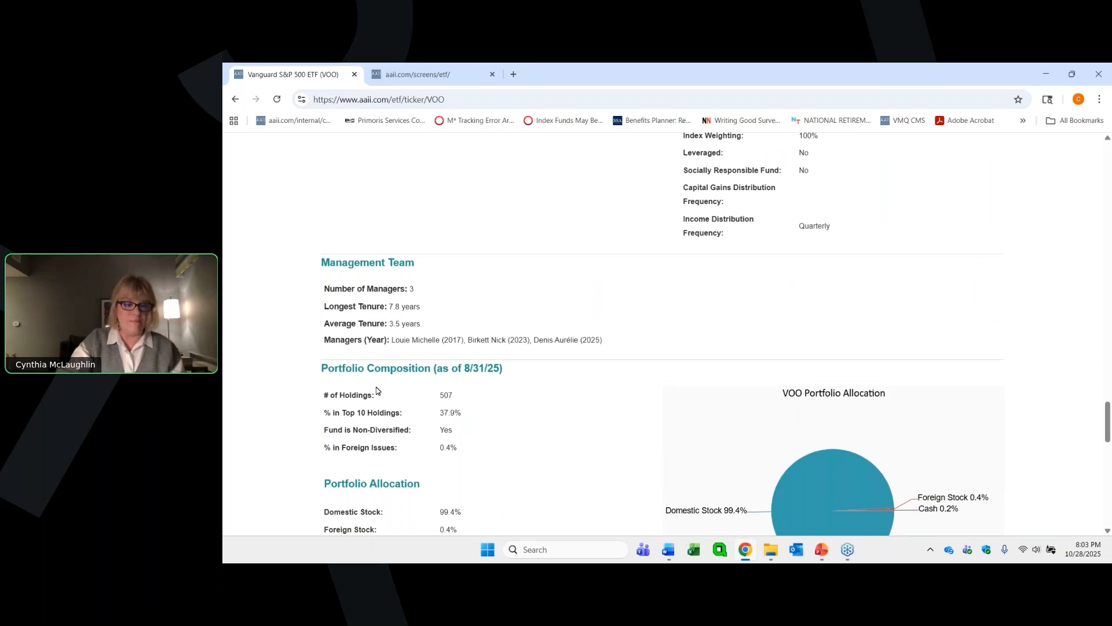
scroll(375, 390, "down", 3)
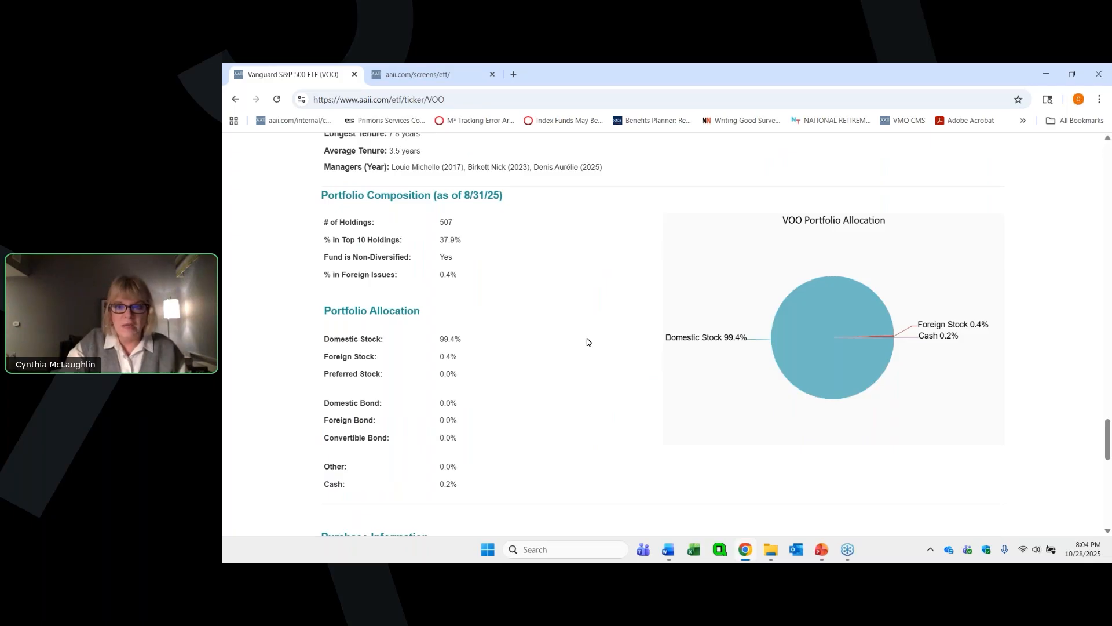
scroll(587, 341, "down", 4)
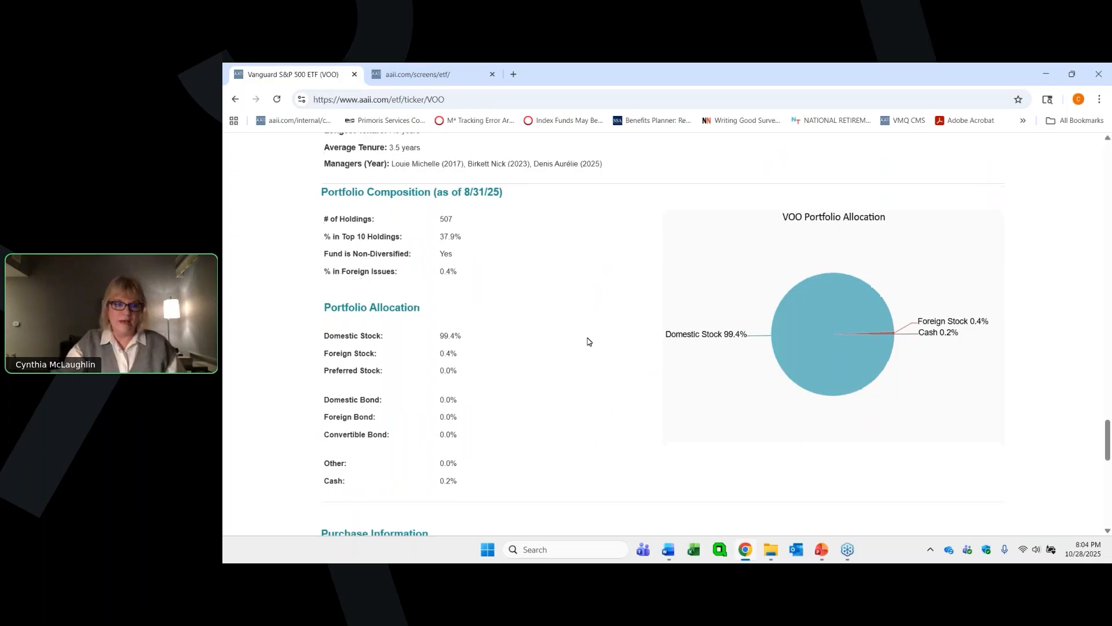
scroll(587, 341, "down", 1)
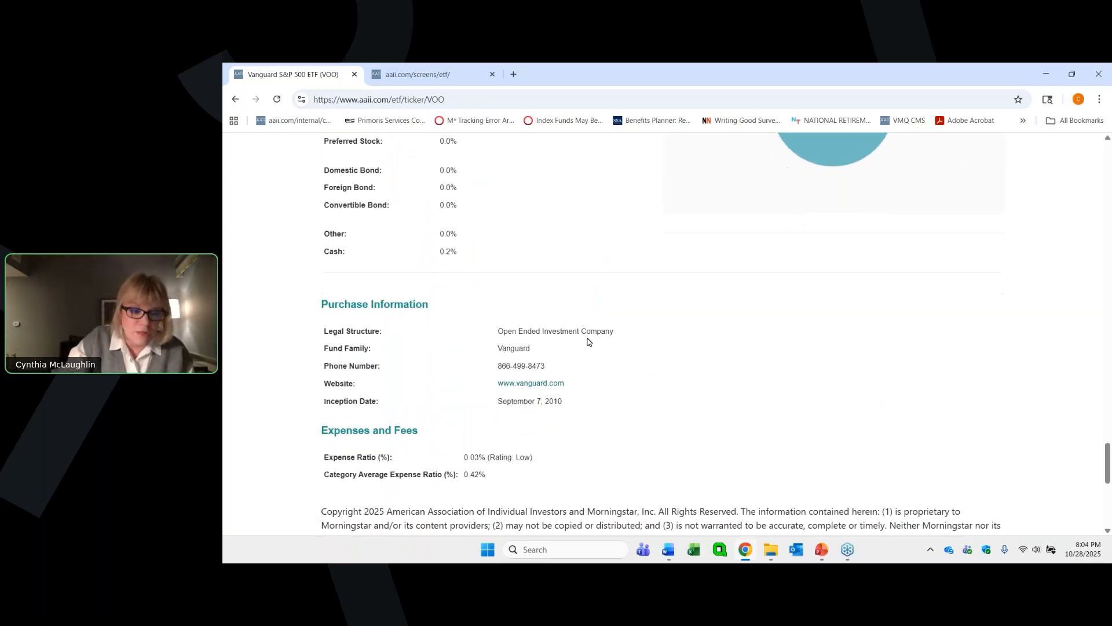
scroll(587, 344, "down", 1)
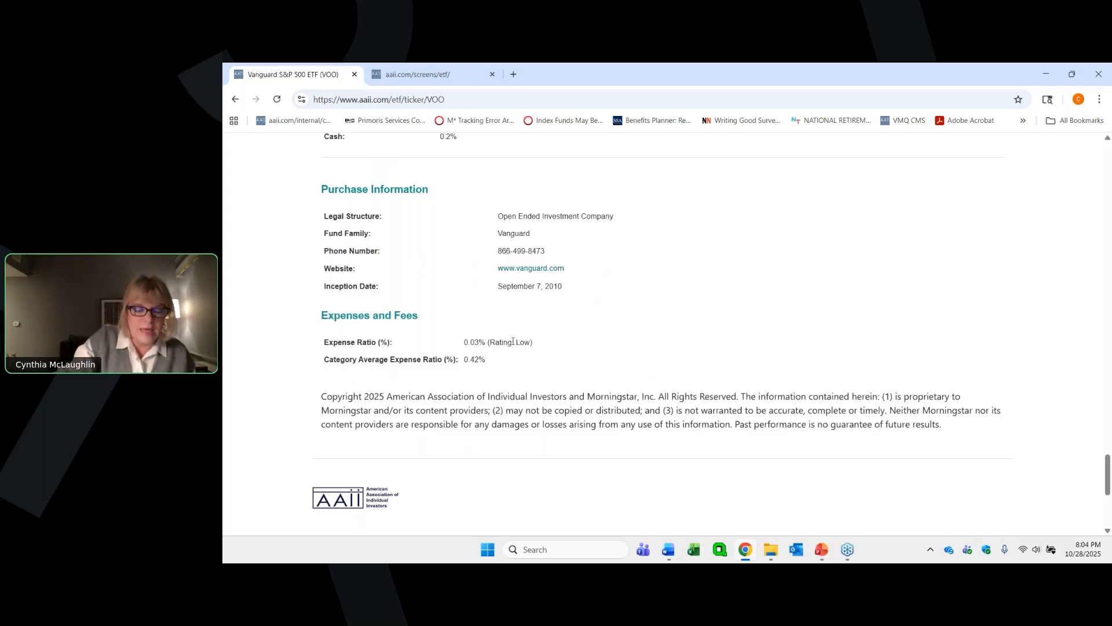
left_click_drag(492, 342, 529, 343)
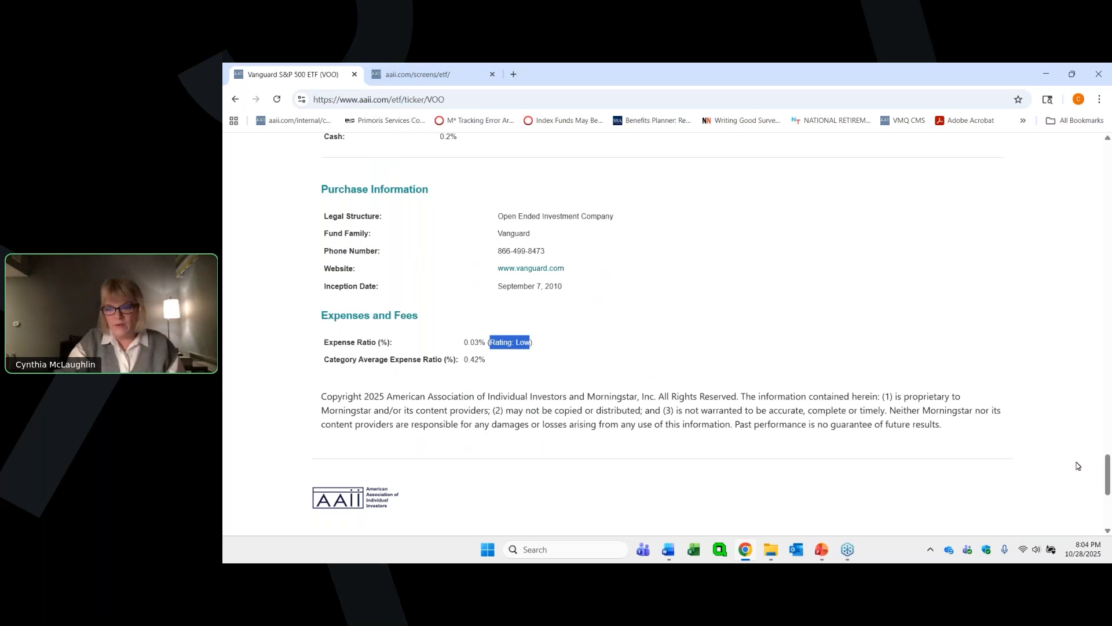
- Display the Charts view for VOO and examine its three-month daily candlestick price chart
left_click_drag(1107, 475, 1108, 148)
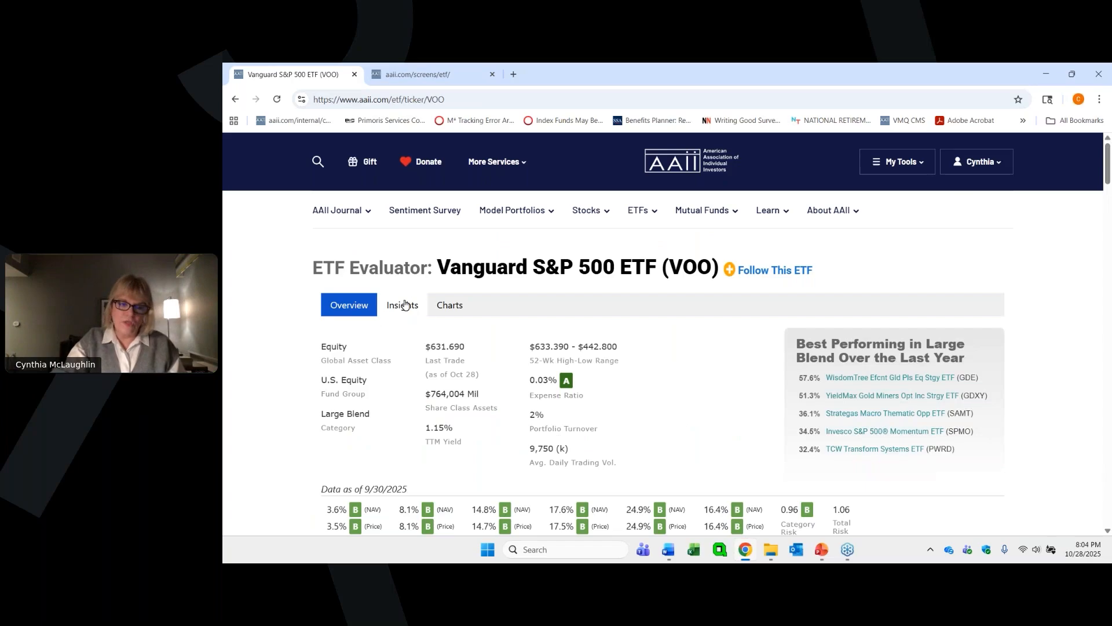
left_click(447, 305)
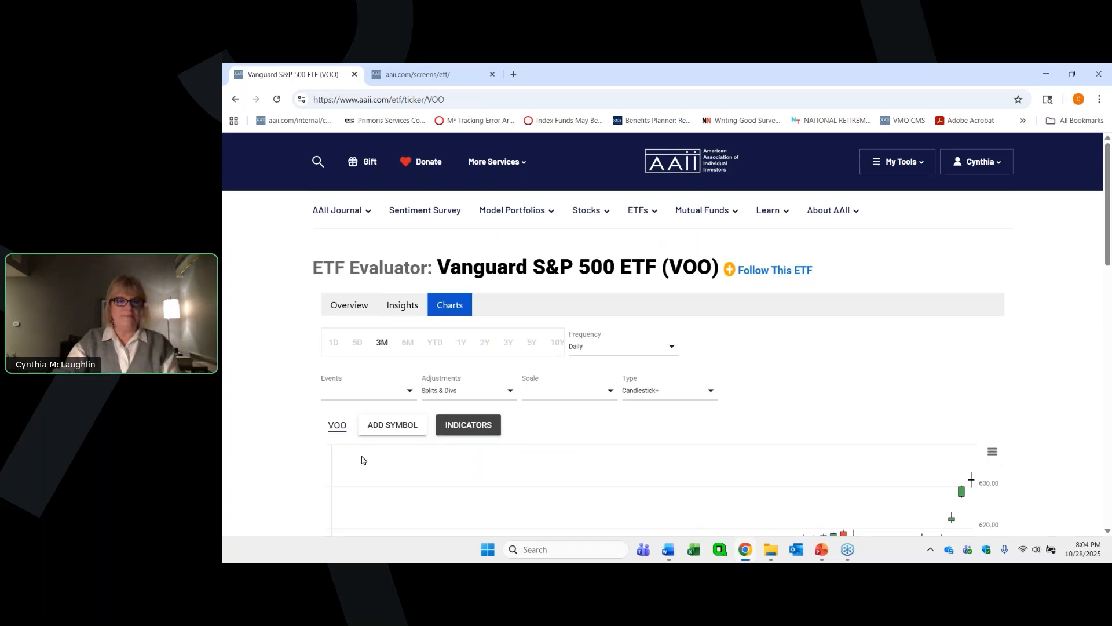
scroll(581, 337, "down", 2)
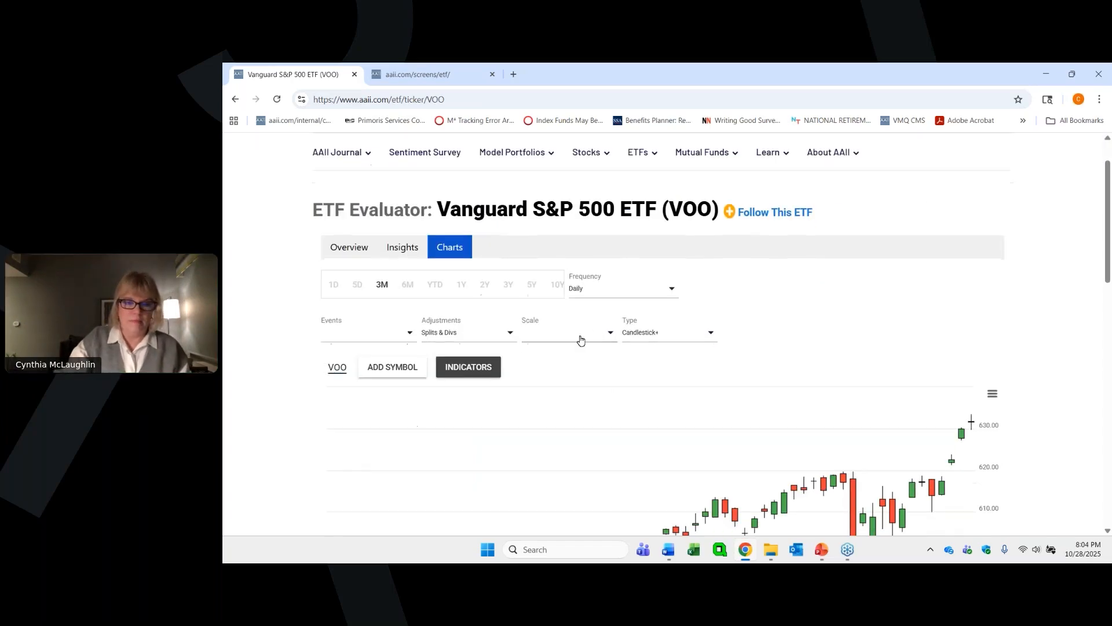
scroll(579, 325, "down", 1)
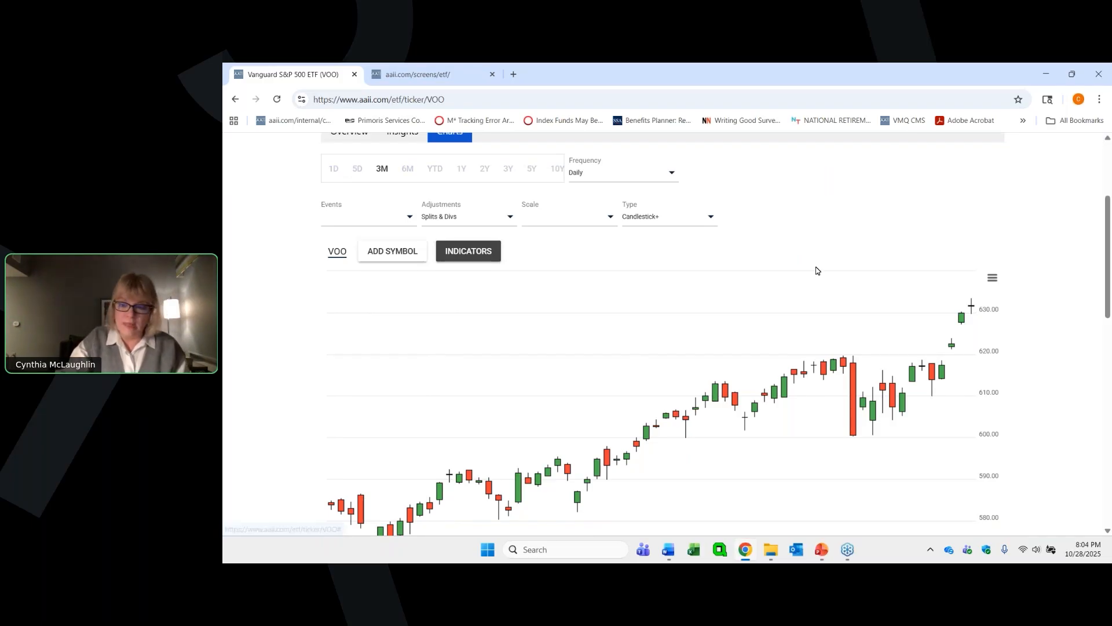
scroll(952, 226, "down", 1)
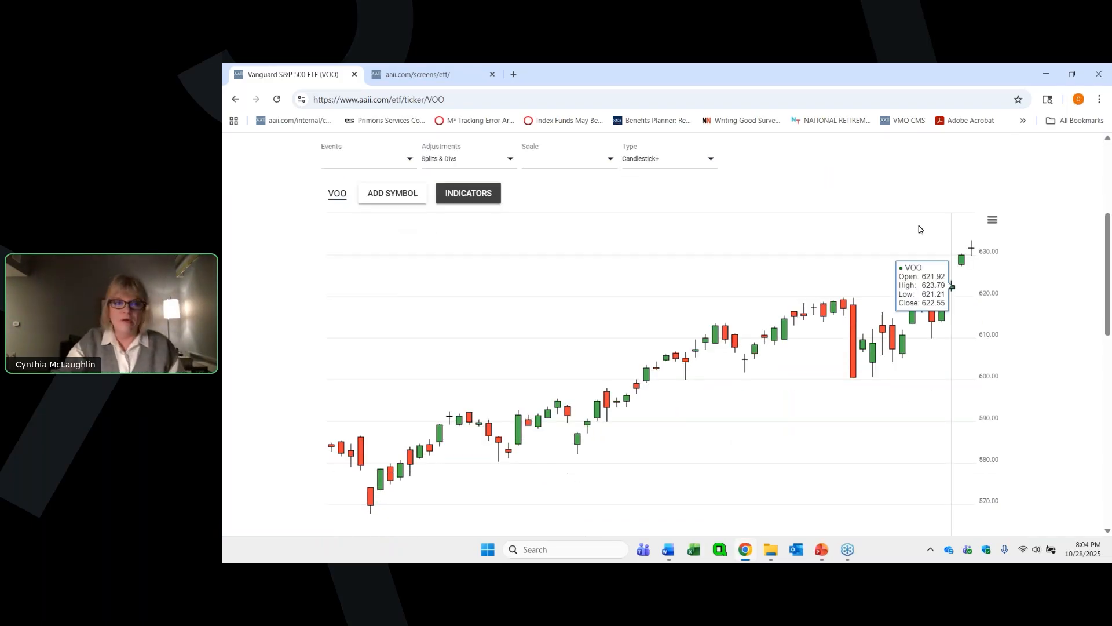
- Add the iShares Core S&P 500 ETF (IVV) to the VOO price chart as a comparison symbol
left_click(381, 199)
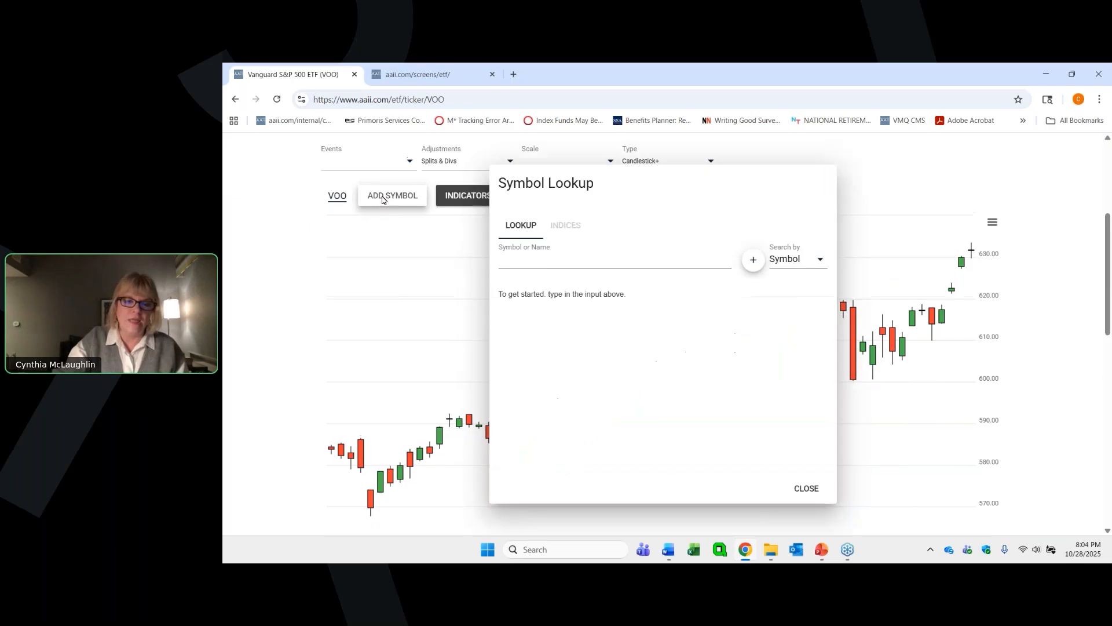
left_click(541, 258)
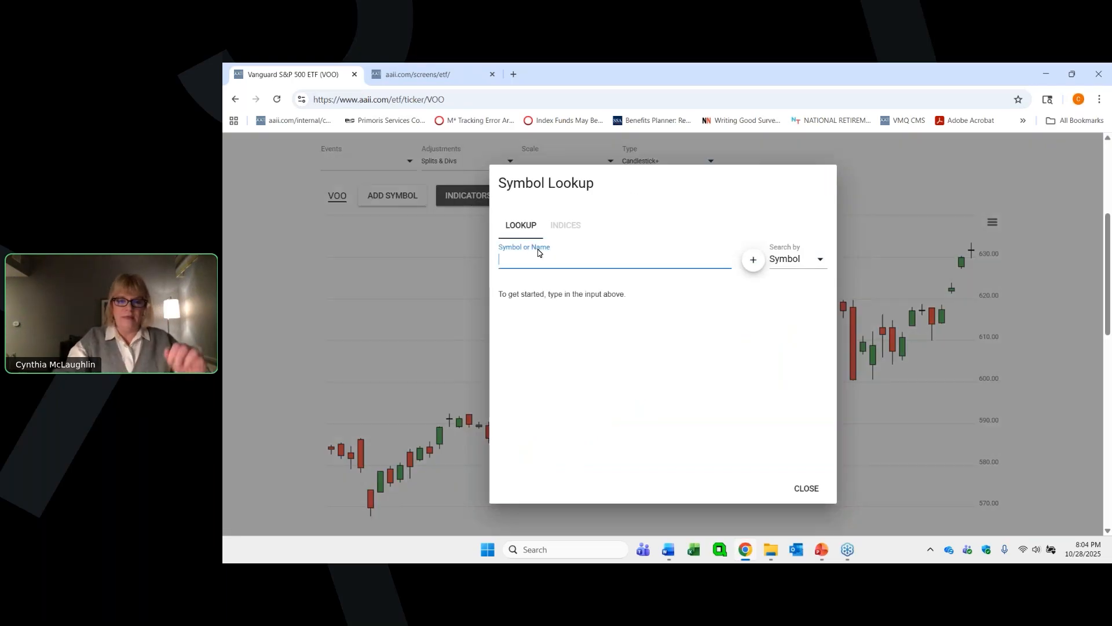
type("I")
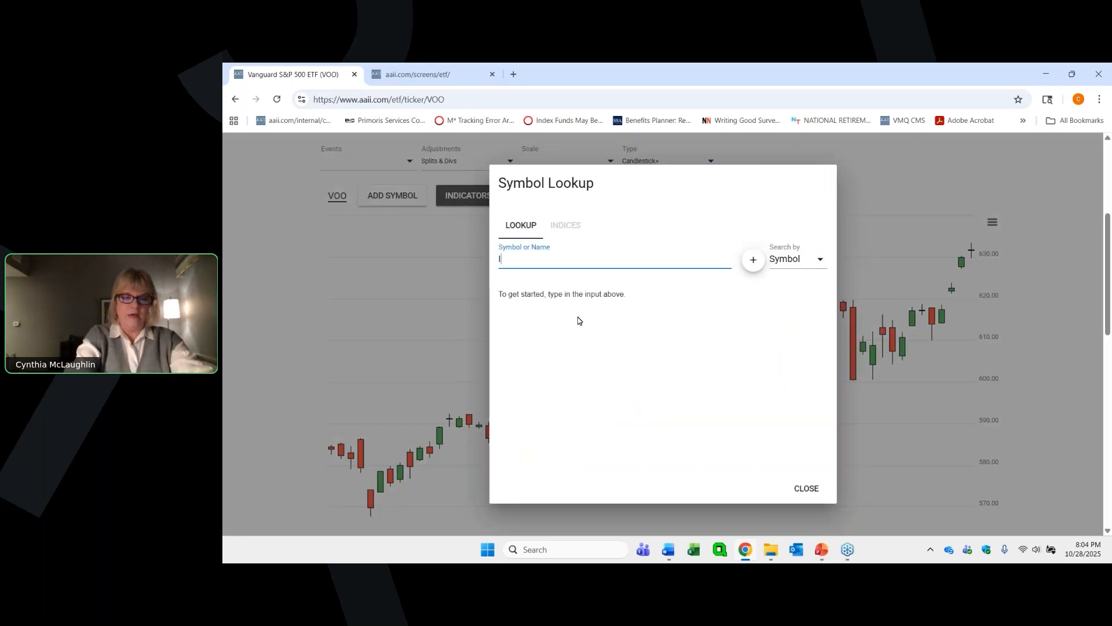
type("VV")
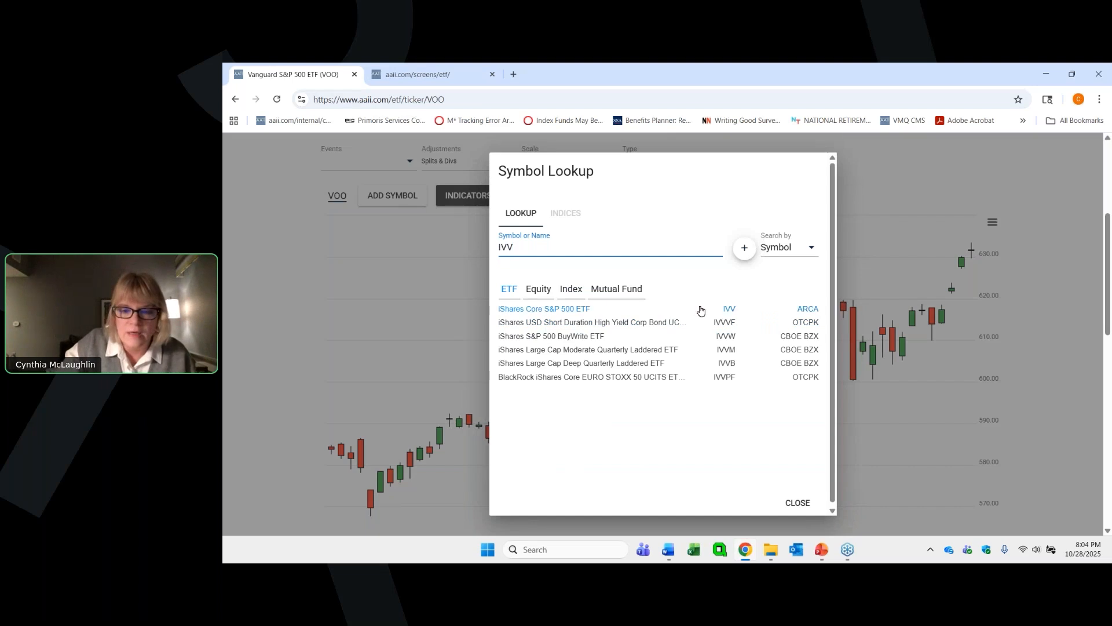
left_click(553, 311)
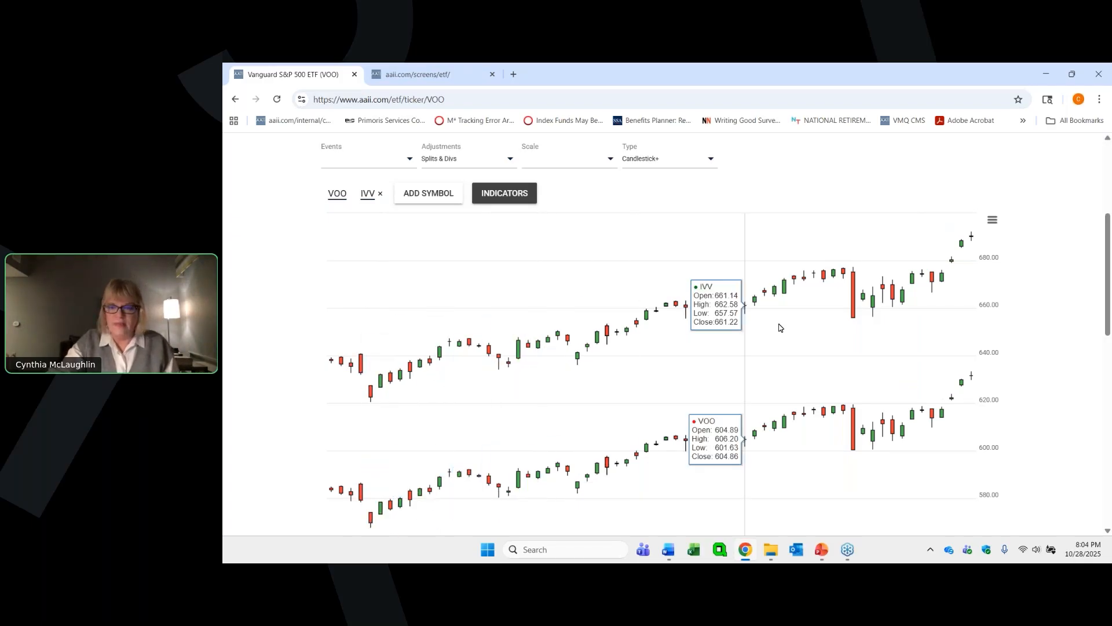
- Set the frequency of the VOO and IVV comparison chart to Weekly
scroll(685, 186, "up", 1)
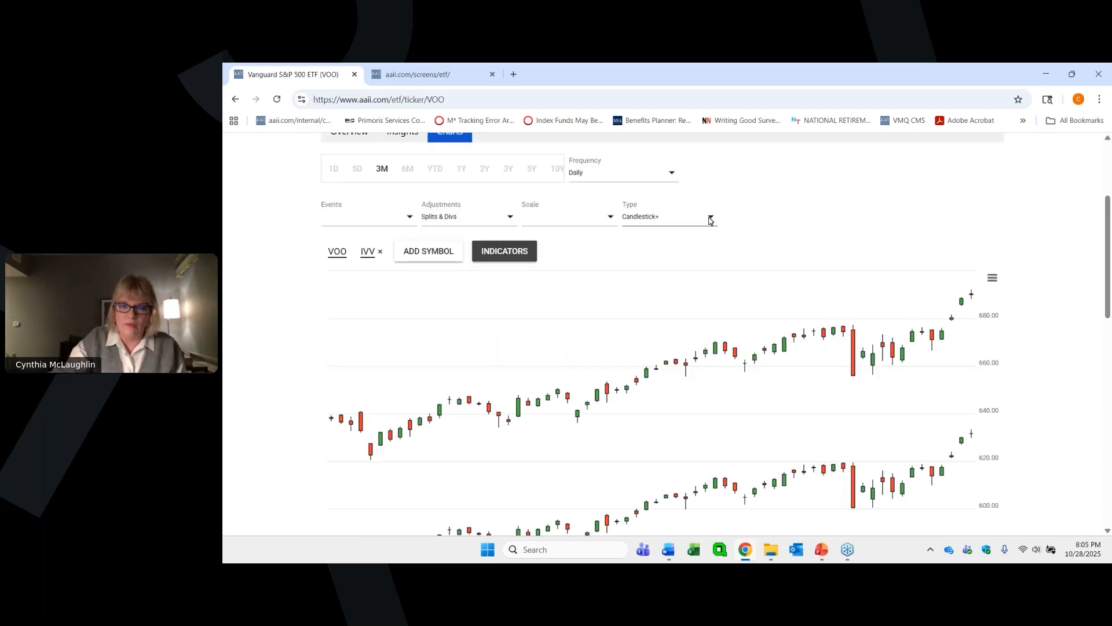
left_click(717, 216)
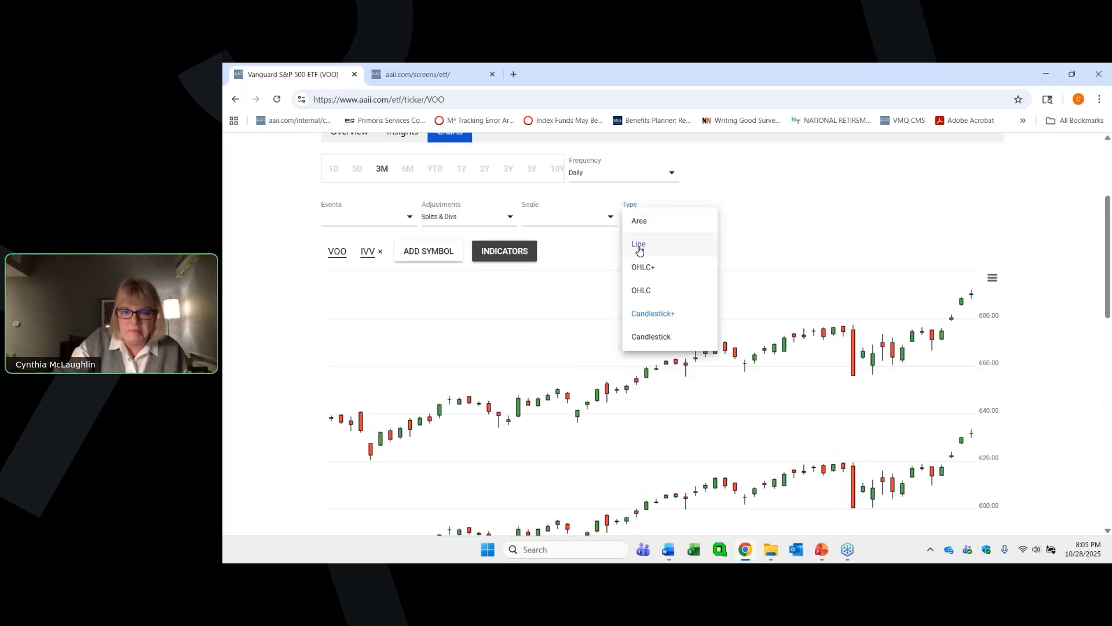
left_click(654, 184)
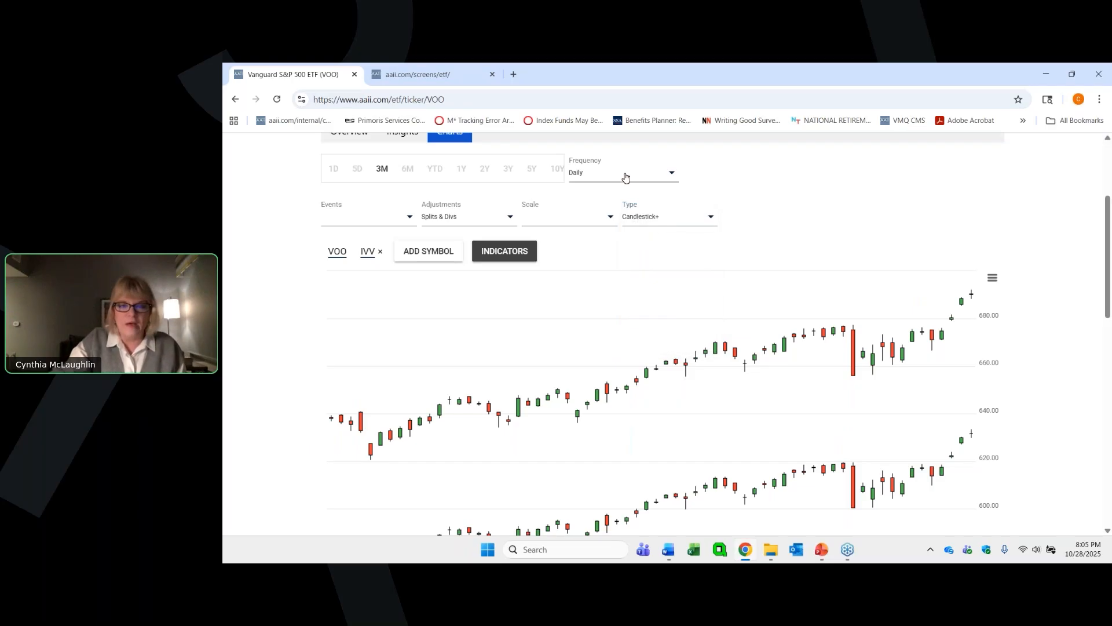
left_click(670, 177)
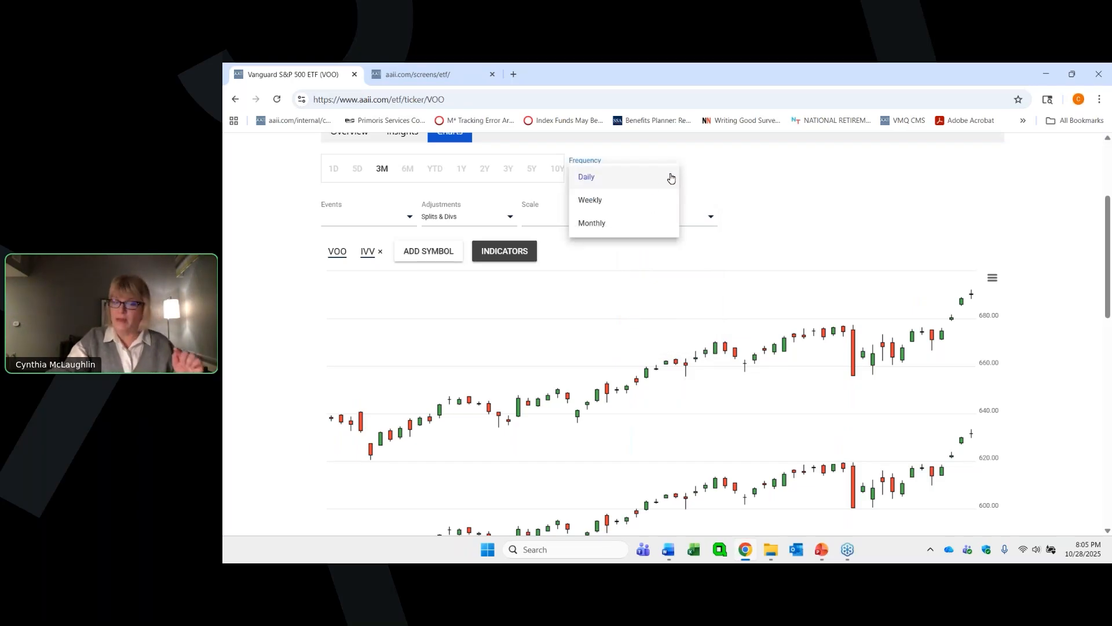
left_click(607, 205)
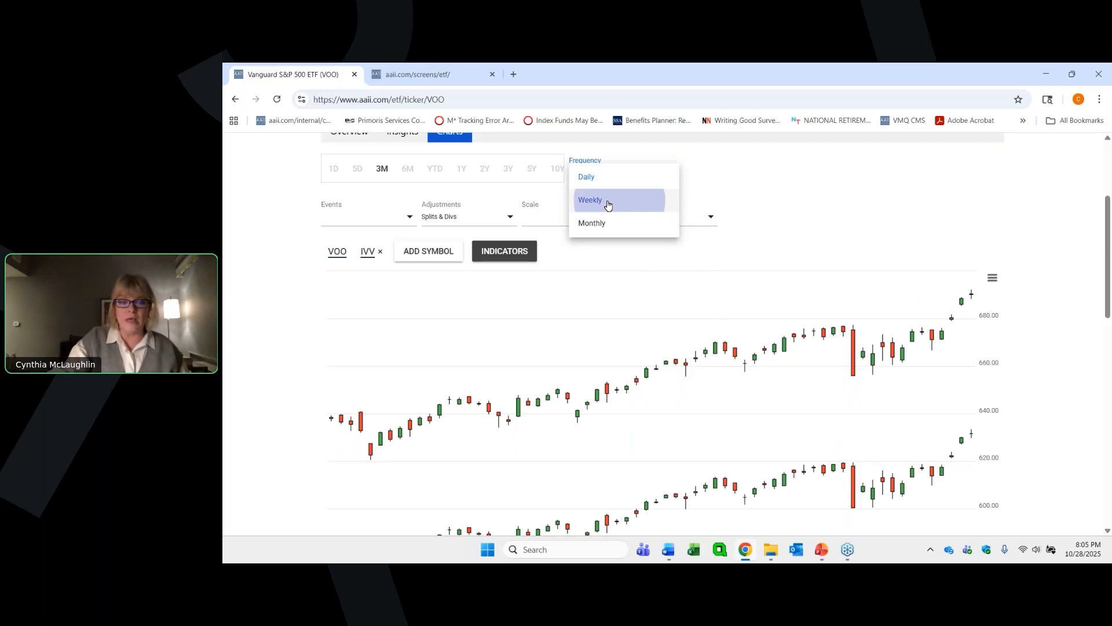
- Examine the weekly candlesticks of VOO and IVV together with the volume bars below them
scroll(815, 230, "down", 3)
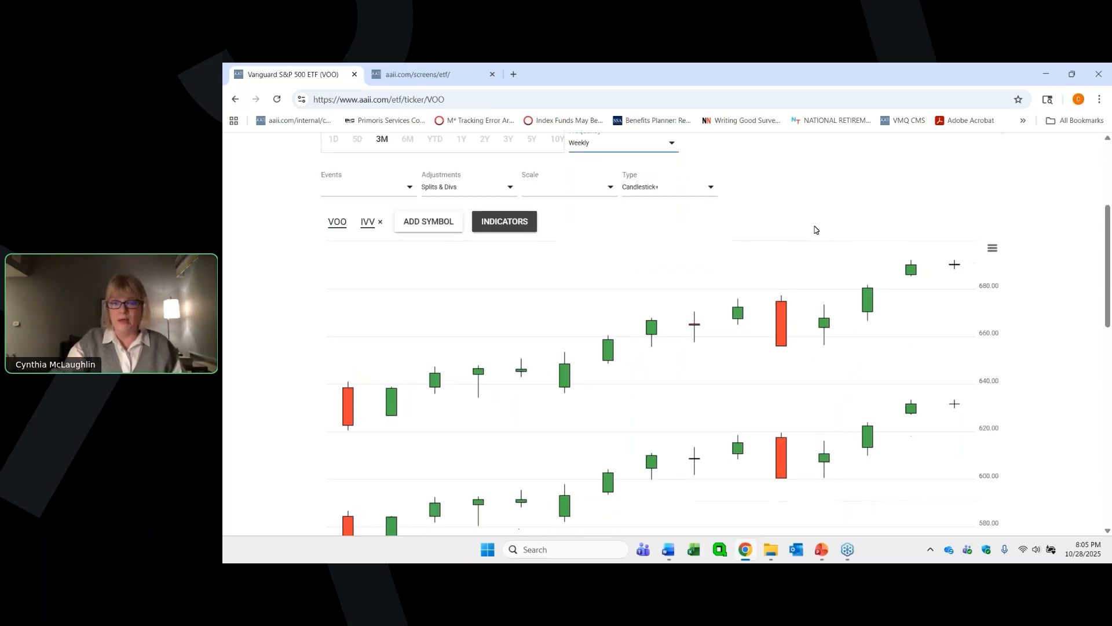
scroll(815, 230, "up", 1)
scroll(815, 230, "down", 3)
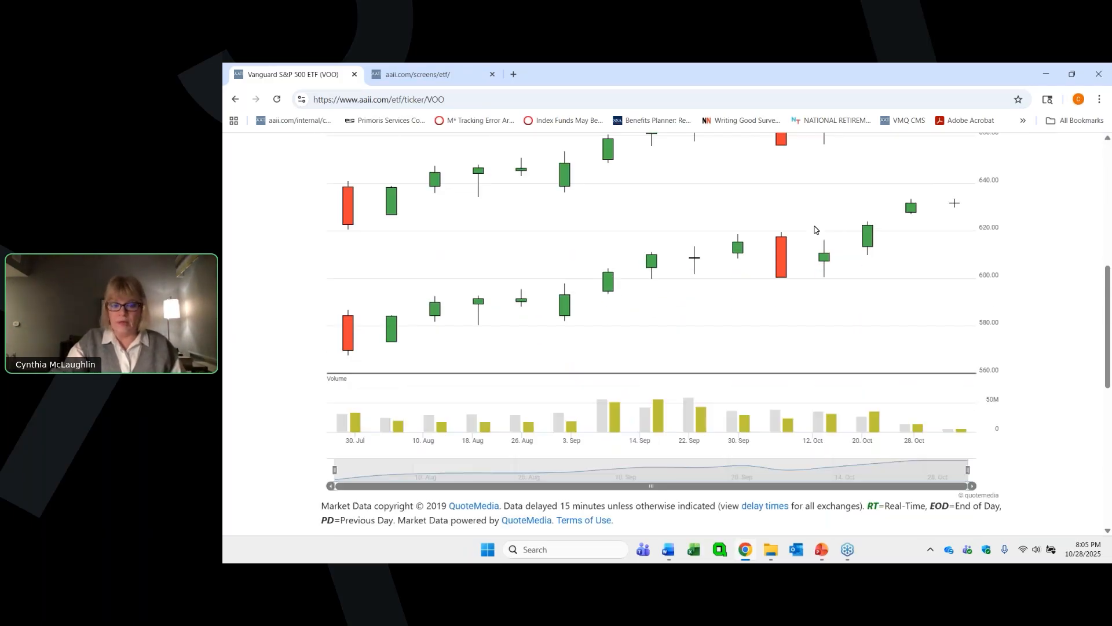
scroll(816, 230, "down", 1)
scroll(815, 230, "down", 2)
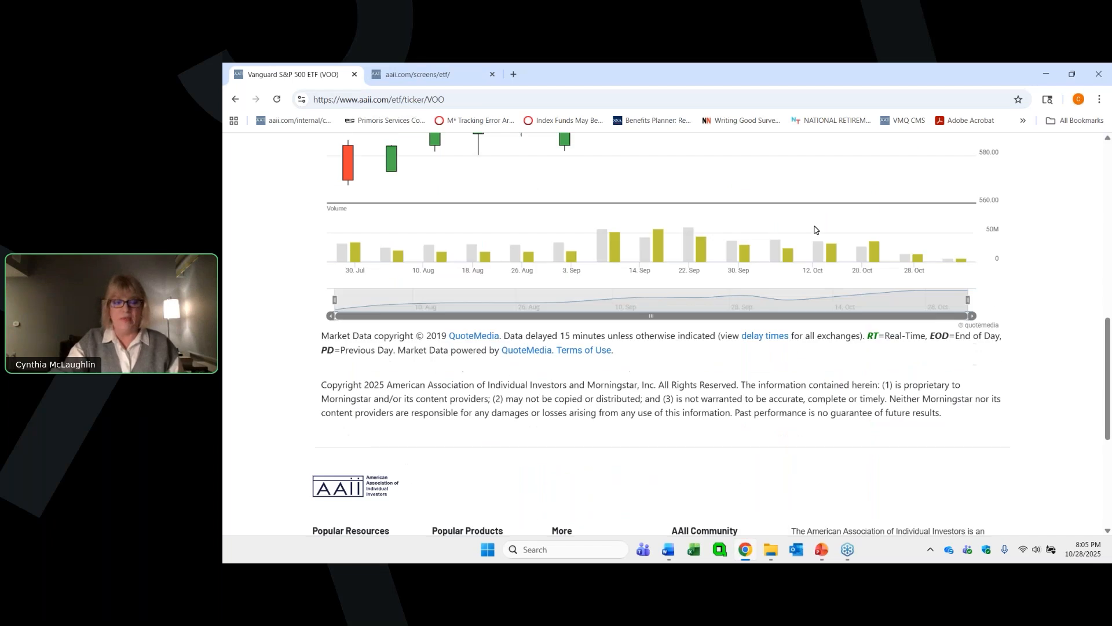
scroll(813, 229, "up", 6)
scroll(809, 226, "up", 2)
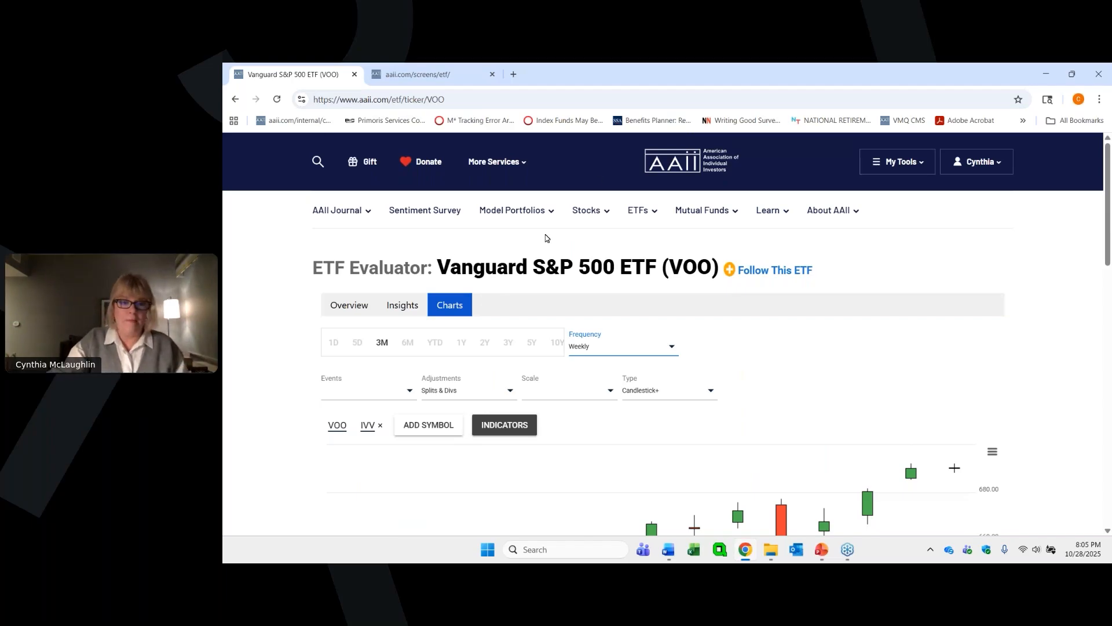
- Go to the Compare ETFs page and run a comparison of VOO, VOOG and IVV
mouse_move(634, 210)
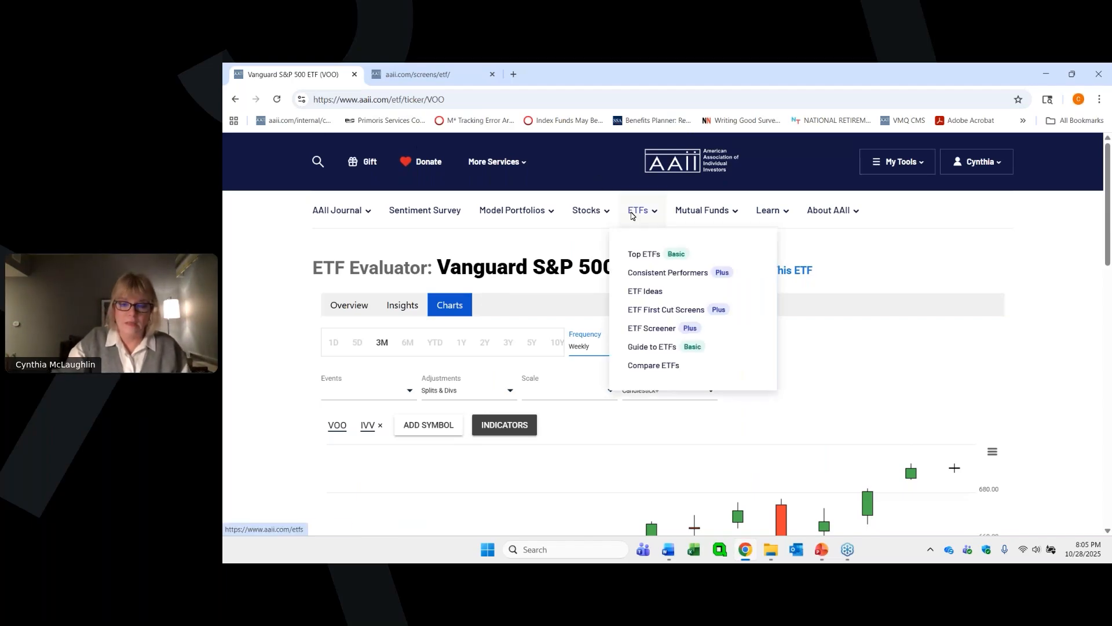
left_click(643, 366)
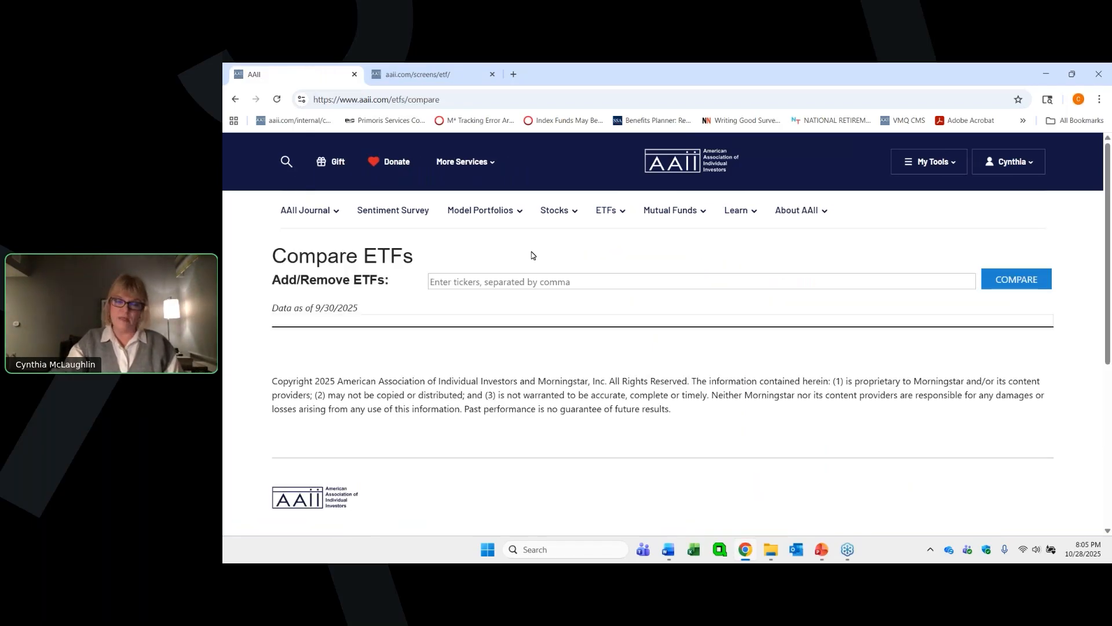
mouse_move(606, 210)
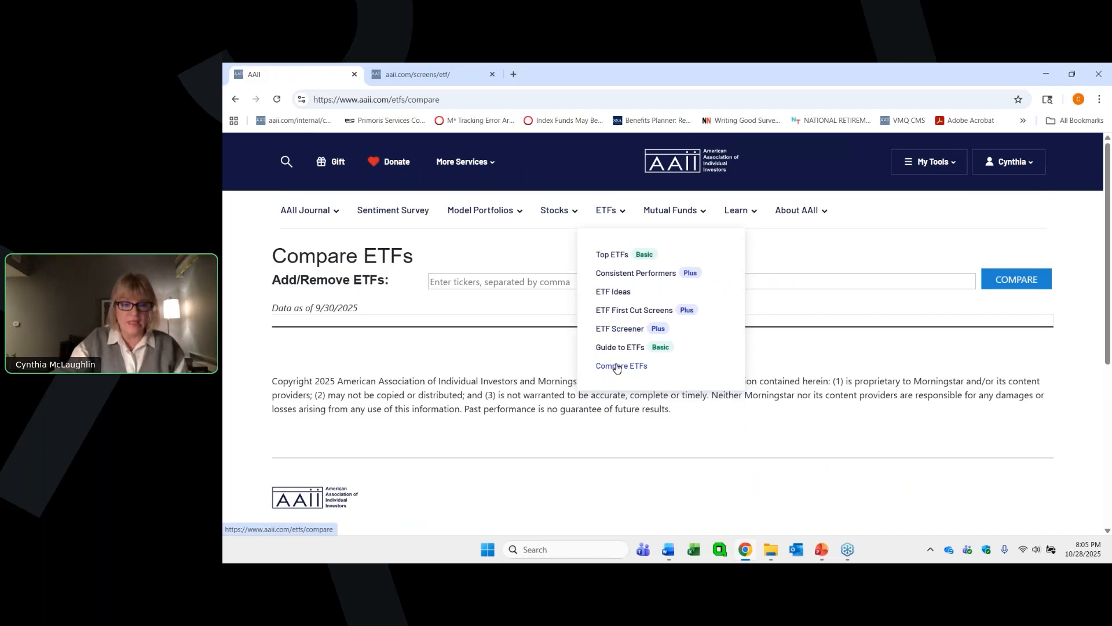
left_click(430, 277)
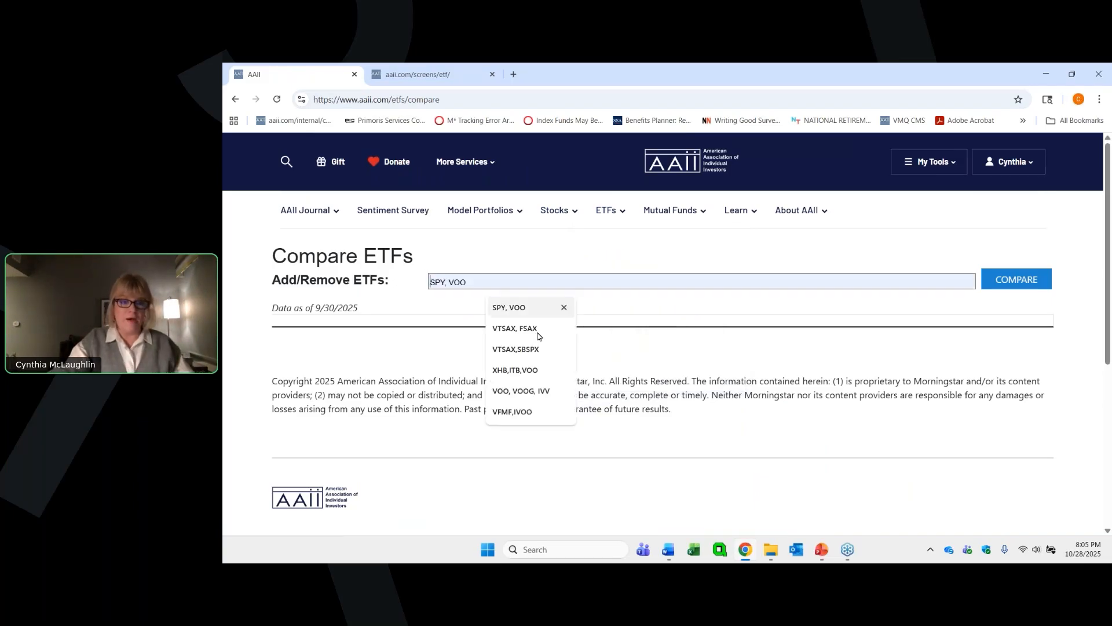
left_click(528, 392)
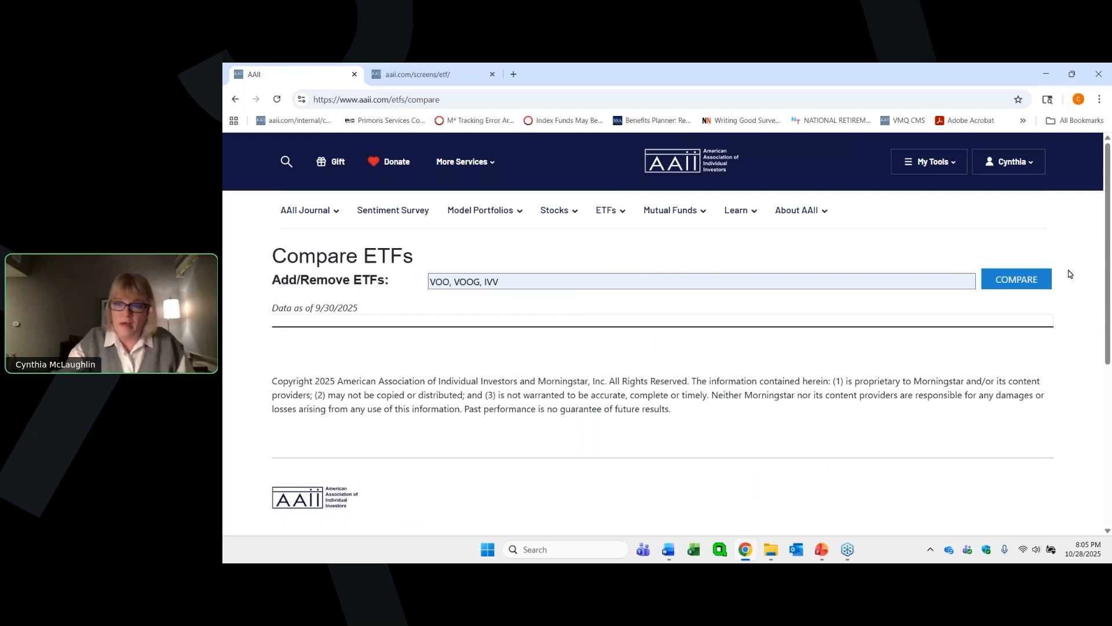
left_click(1006, 288)
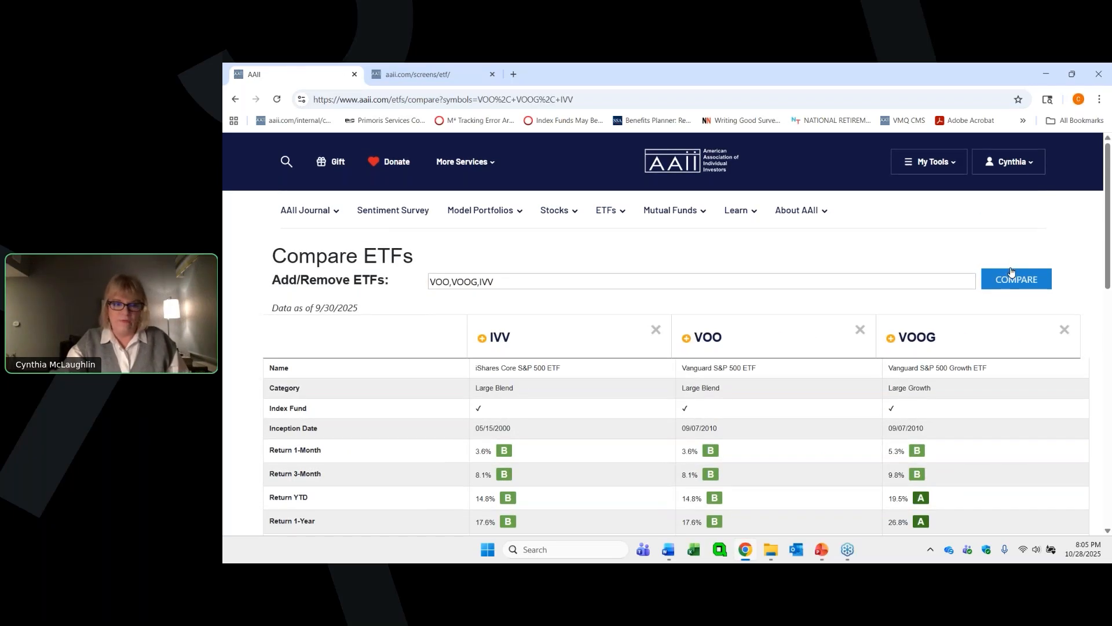
- Review the comparison table's category, returns, grades, risk indexes, turnover, expense ratio and fund family for IVV, VOO and VOOG
scroll(1088, 225, "down", 1)
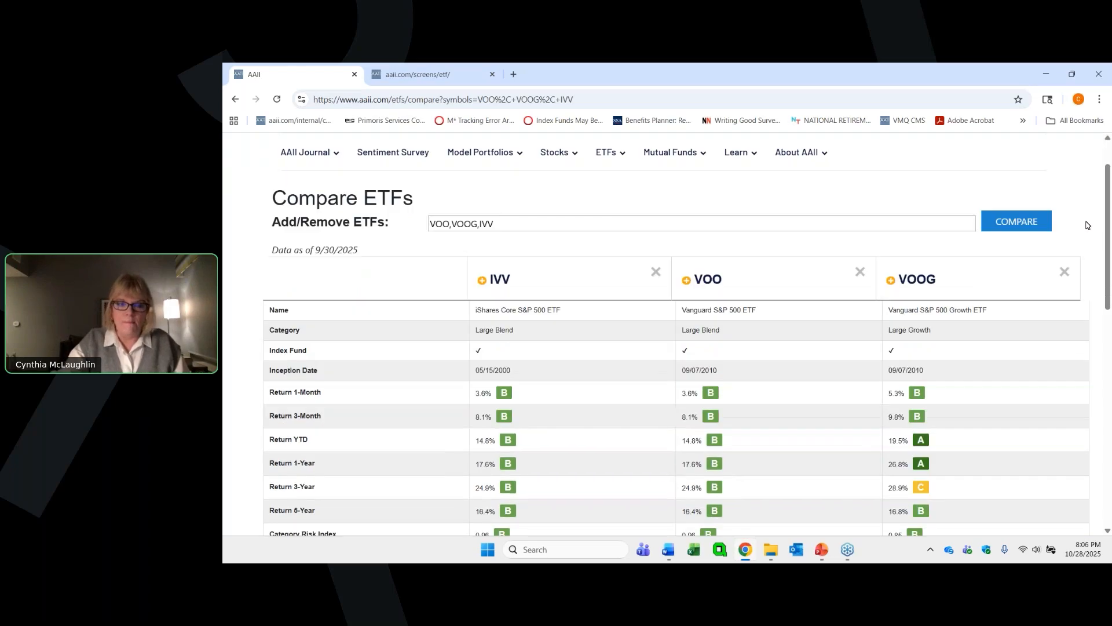
scroll(1086, 225, "down", 1)
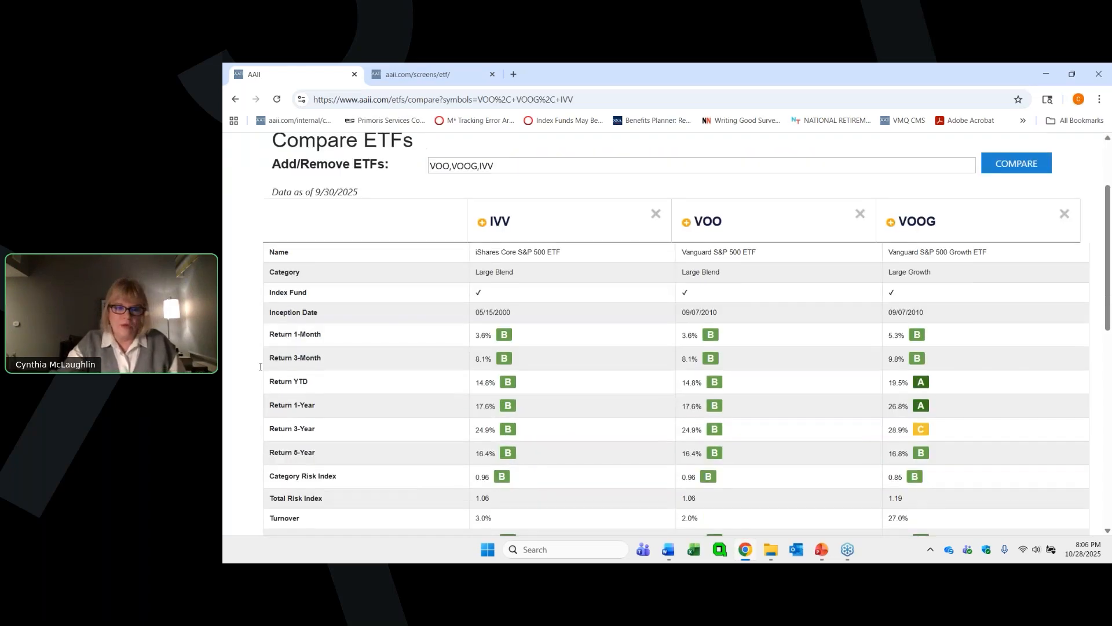
scroll(260, 366, "down", 2)
scroll(311, 312, "up", 1)
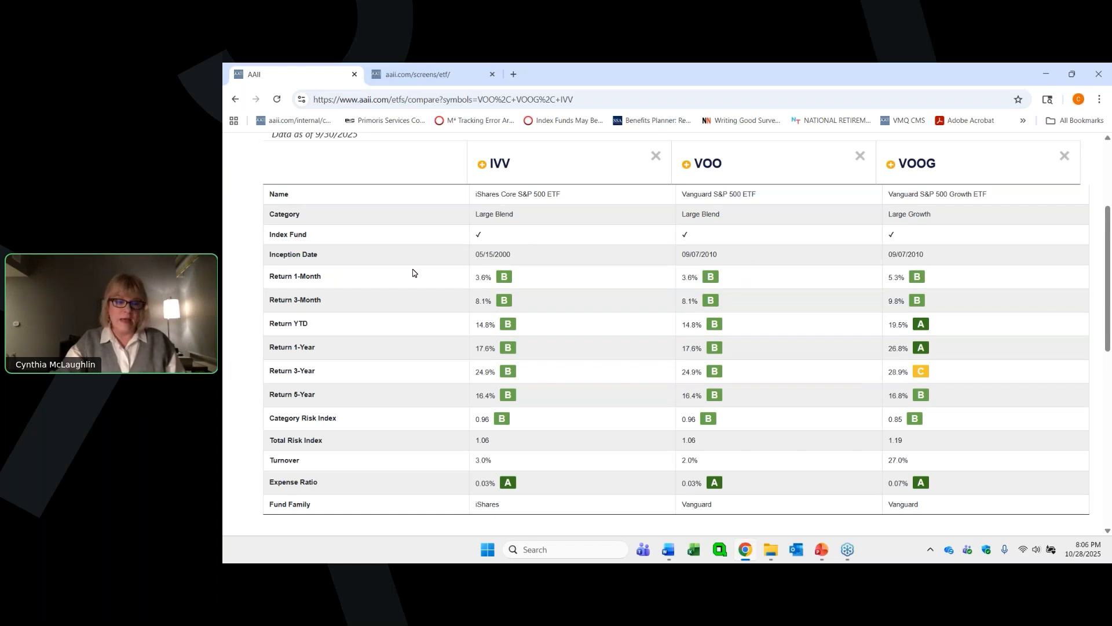
scroll(412, 272, "down", 2)
scroll(421, 275, "down", 2)
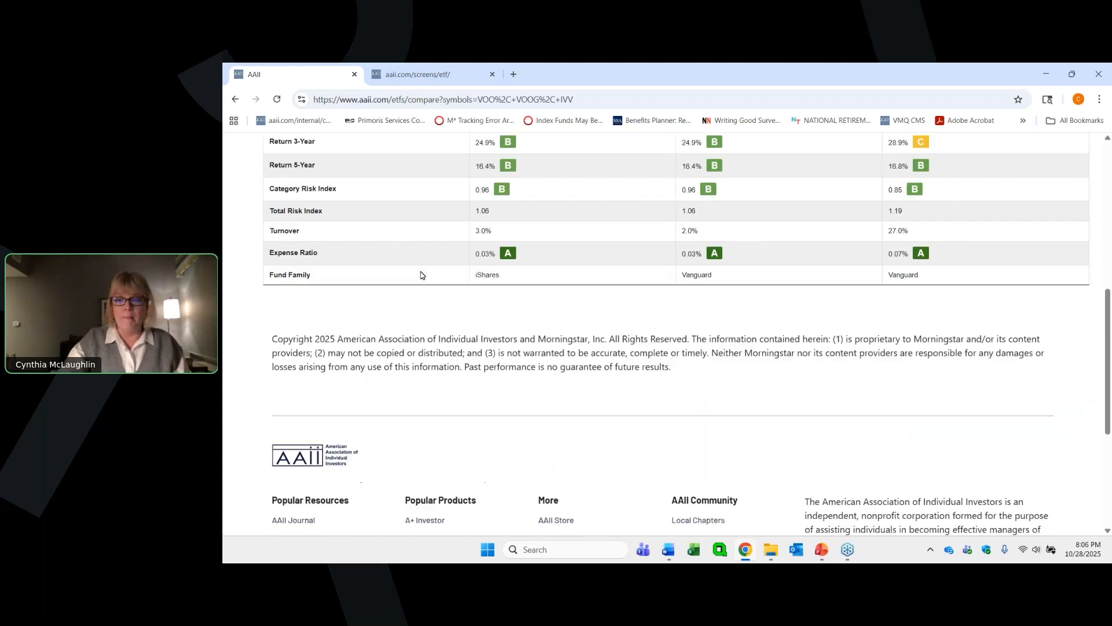
scroll(421, 275, "up", 5)
scroll(421, 275, "up", 2)
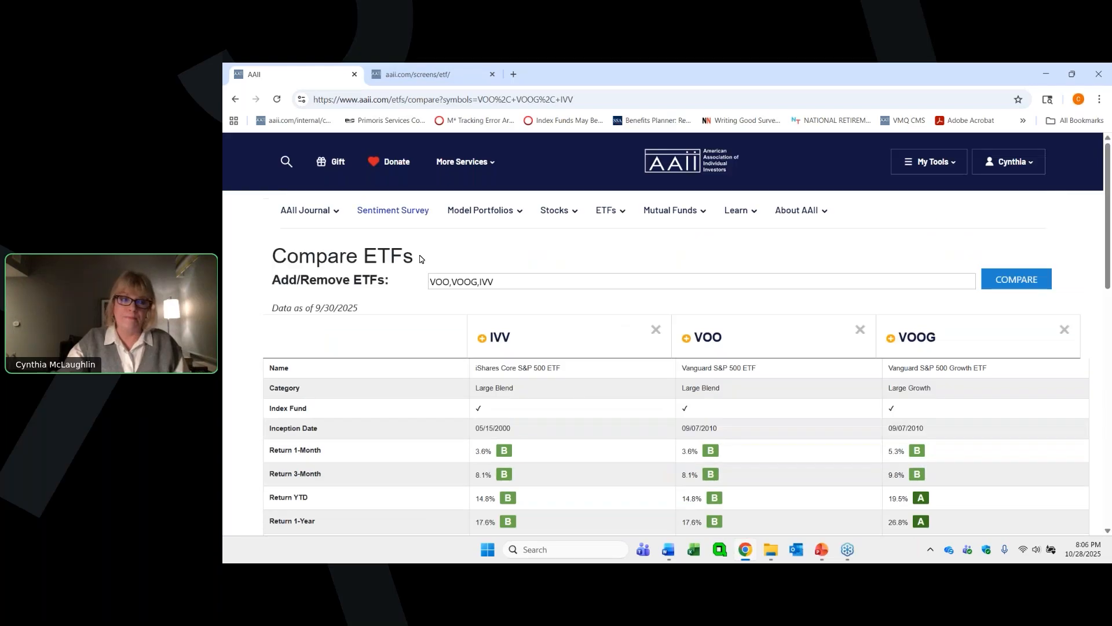
- Switch back to the ETF Screener, run the Large Blend ETFs screen and look through its results
left_click(414, 74)
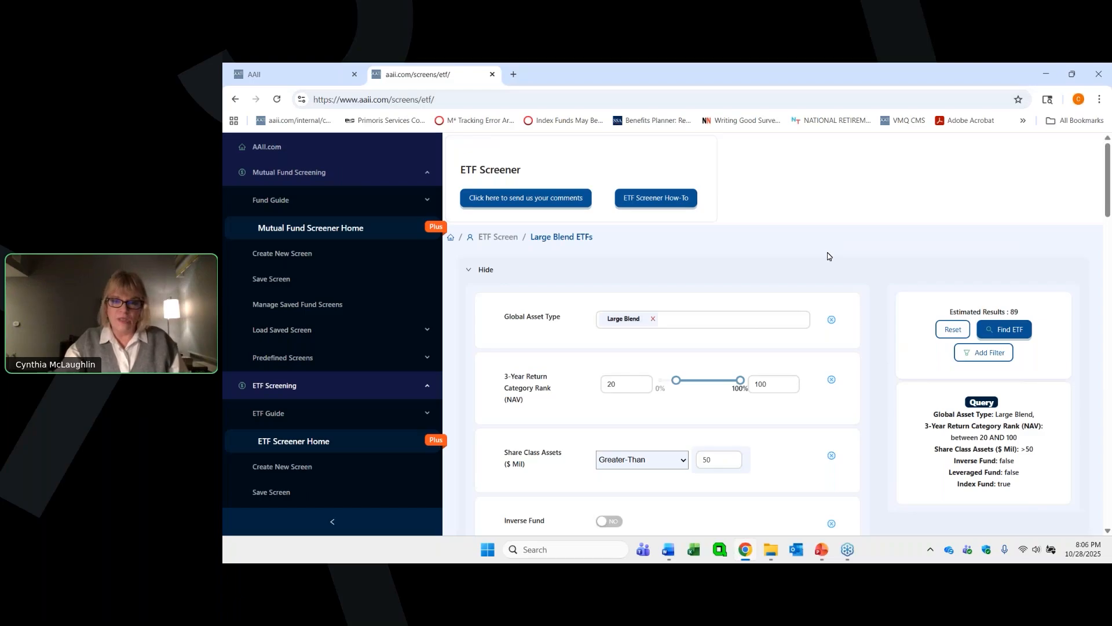
left_click(1005, 329)
scroll(885, 271, "down", 3)
scroll(842, 280, "down", 12)
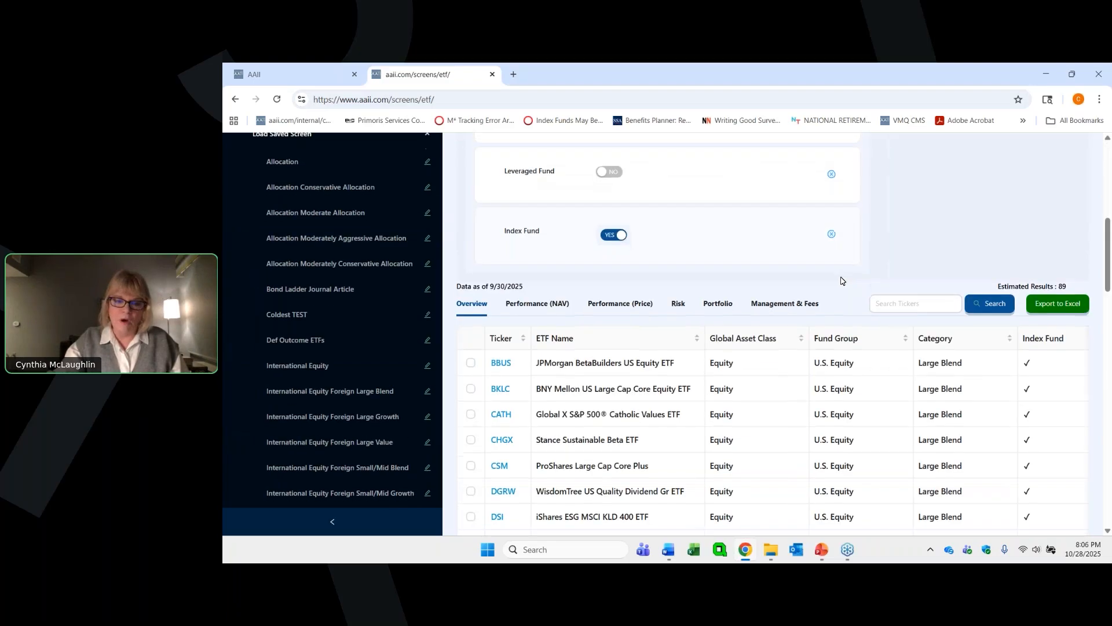
scroll(844, 281, "down", 1)
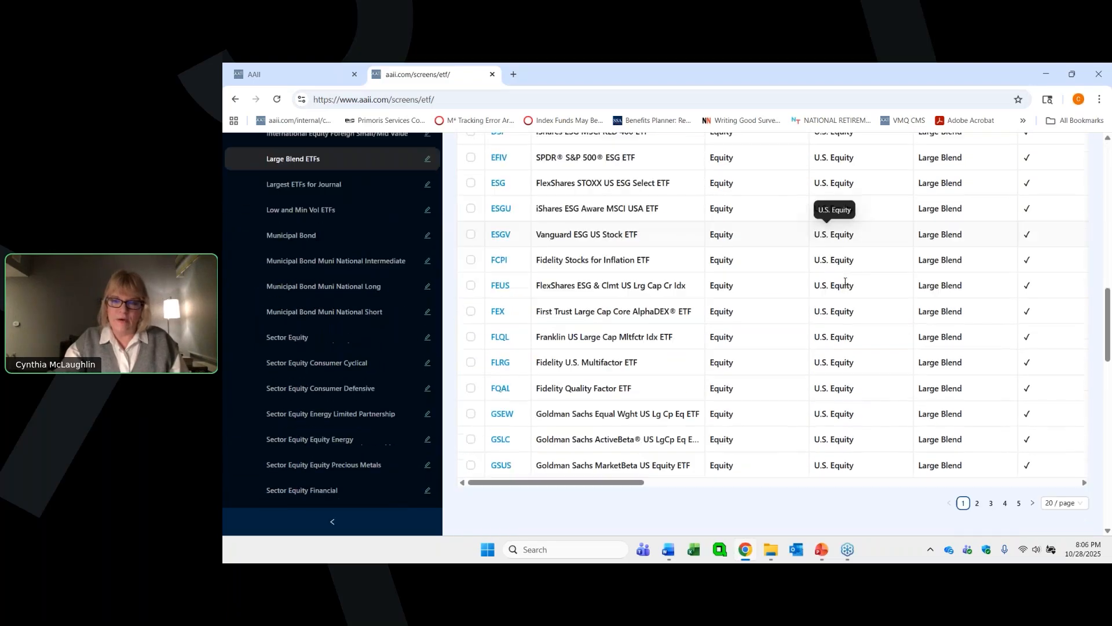
scroll(828, 231, "up", 6)
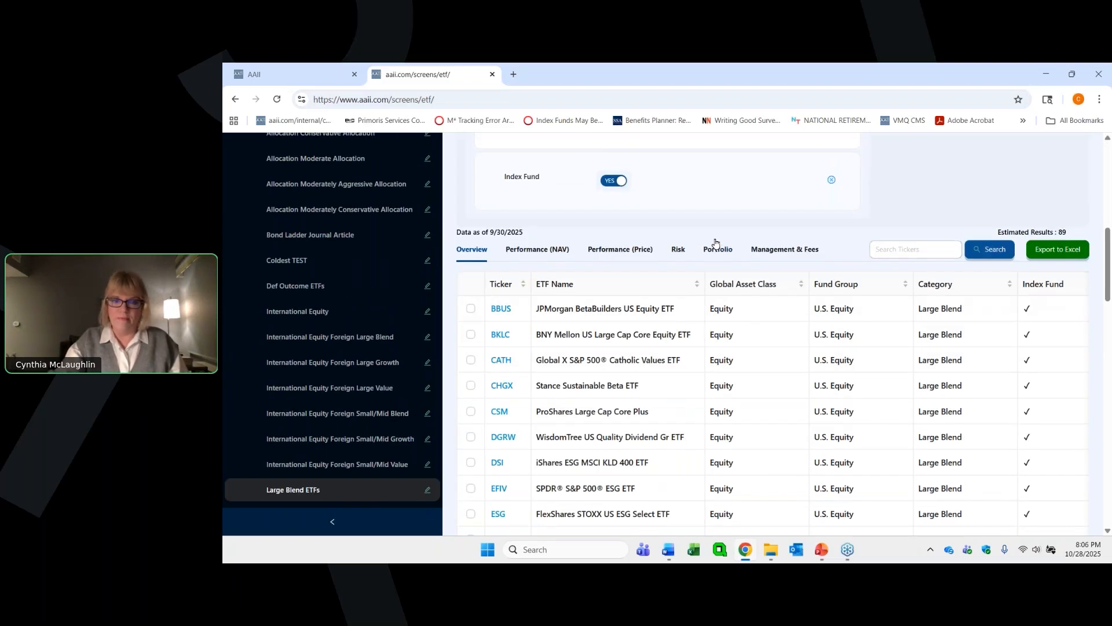
- Search the screen results for the ticker VOO and select the Vanguard S&P 500 ETF
left_click(902, 250)
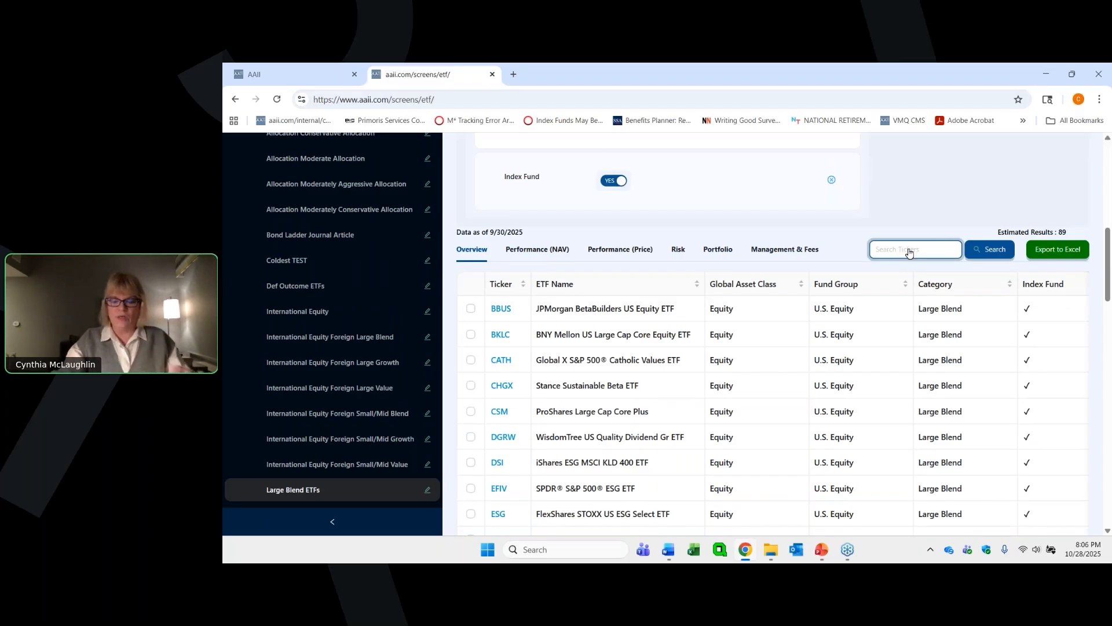
type("V")
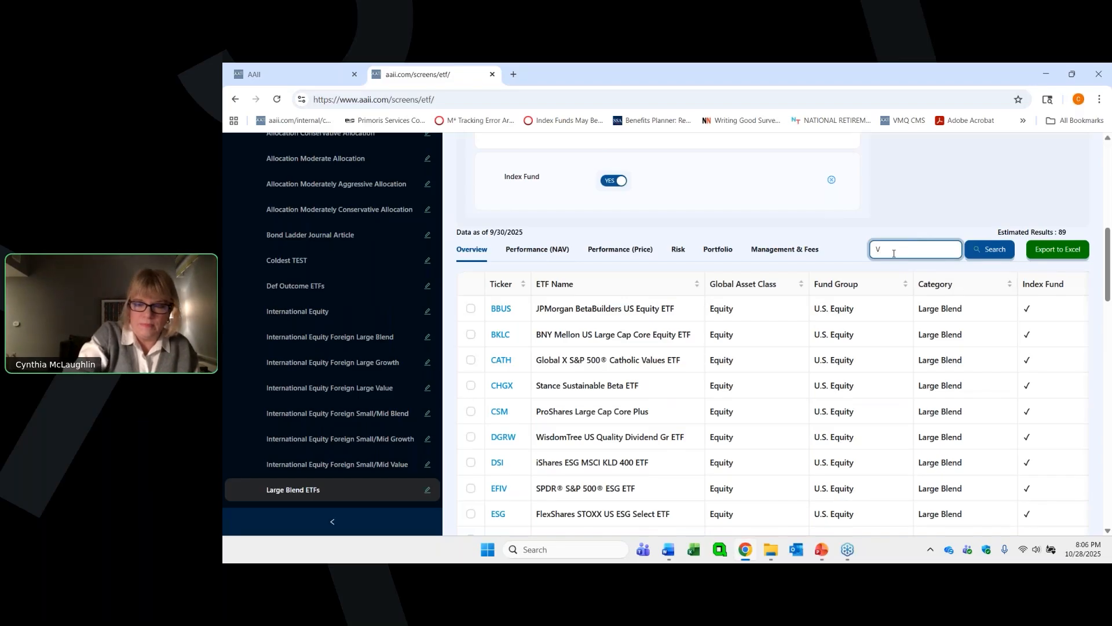
type("OO")
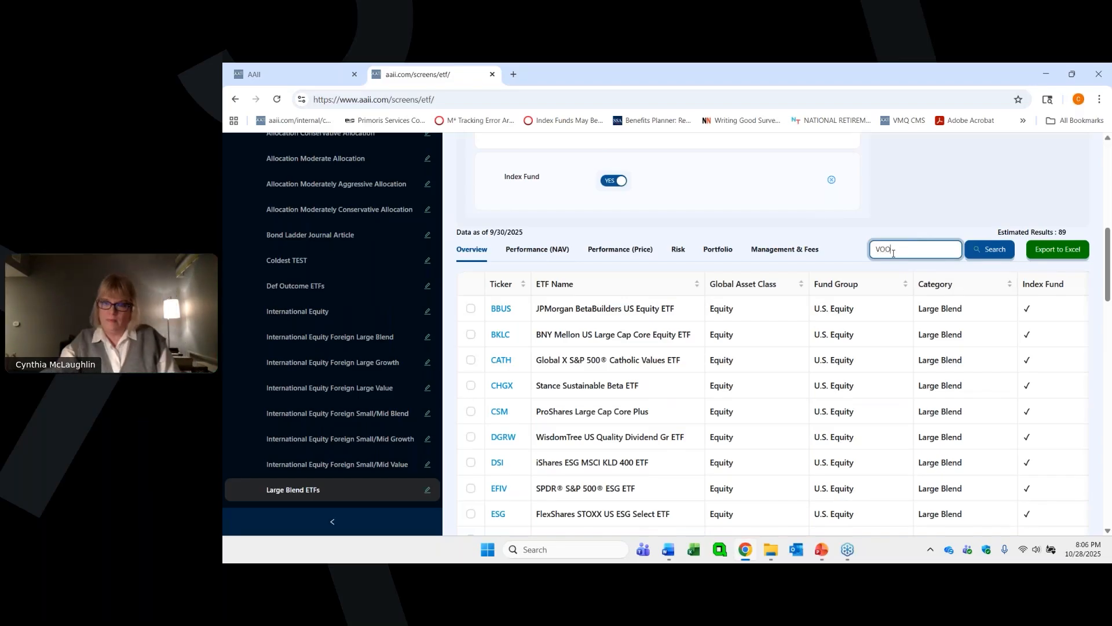
scroll(904, 244, "down", 1)
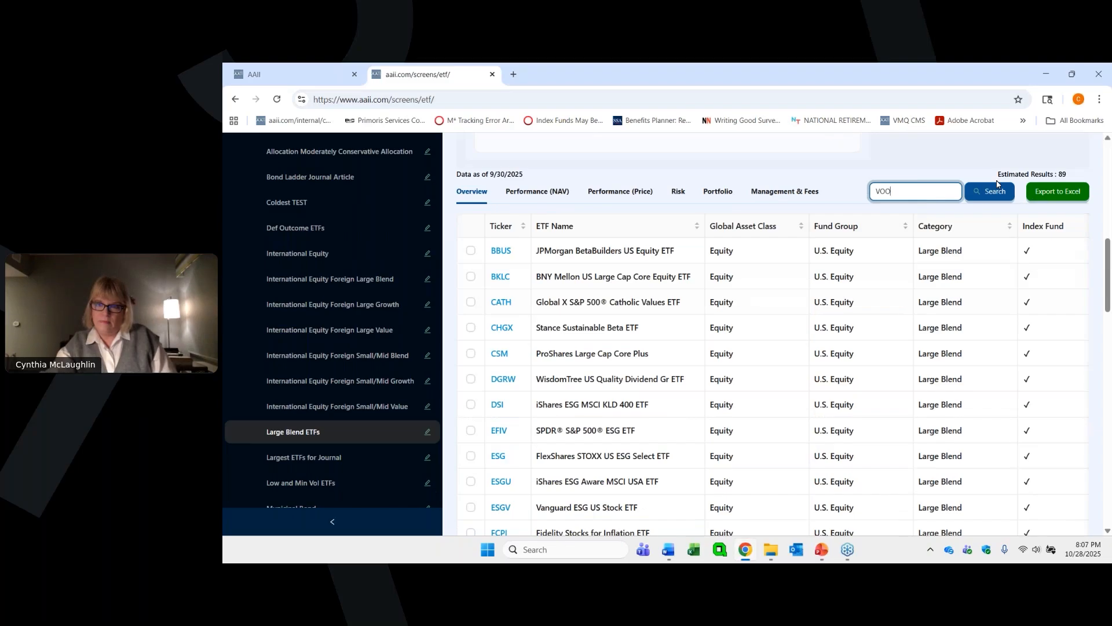
left_click(992, 190)
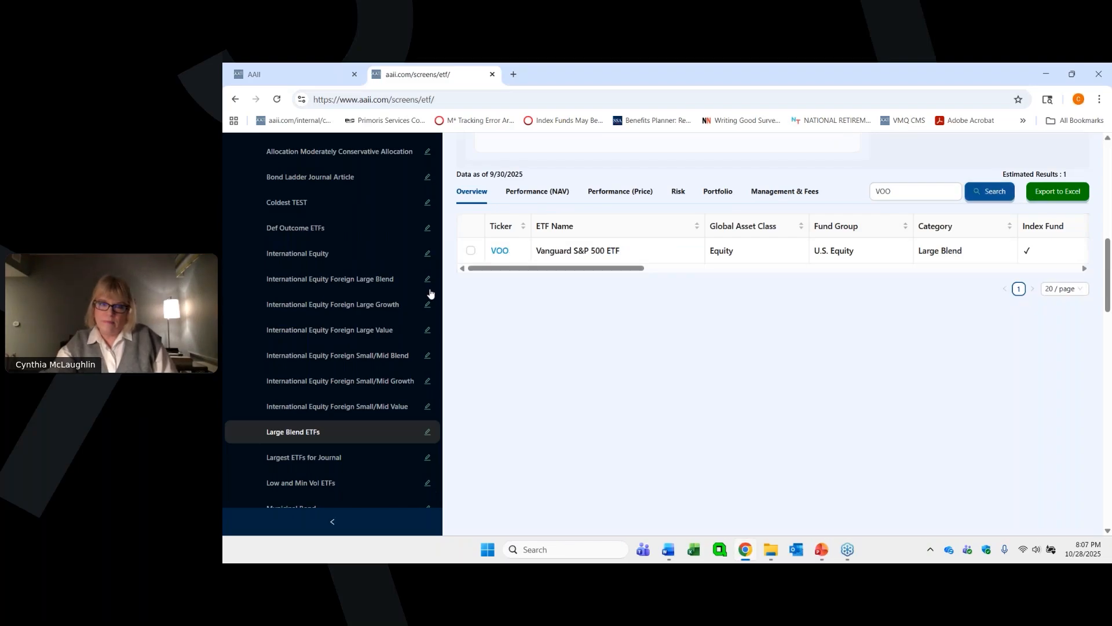
left_click(470, 251)
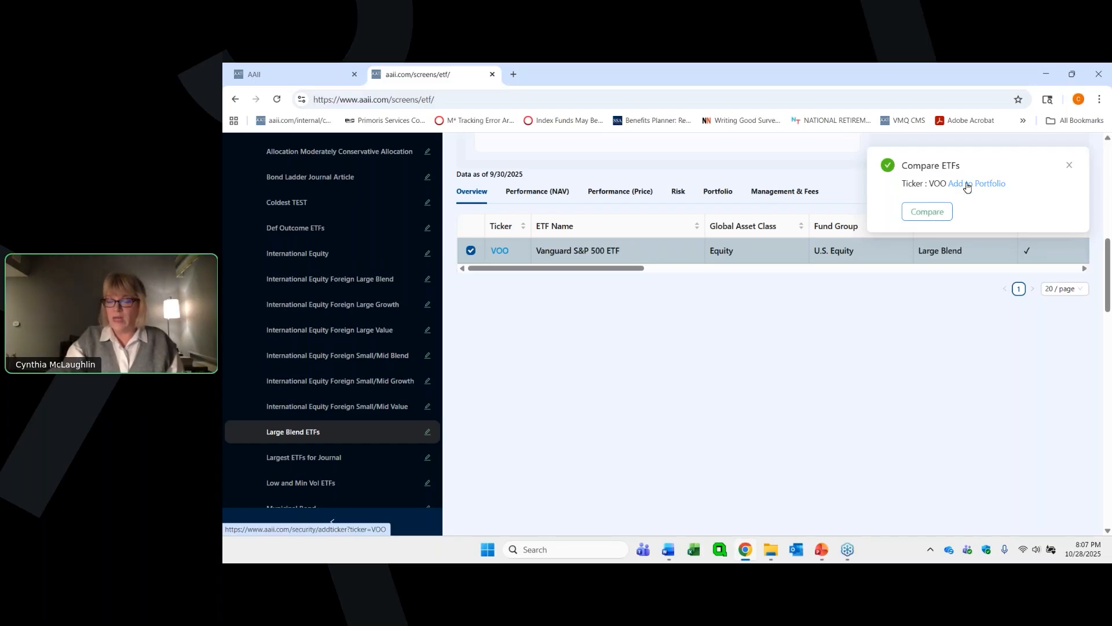
- Open the ETF comparison for the selected VOO and extend it to compare VOO, VOOG and IVV
left_click(921, 213)
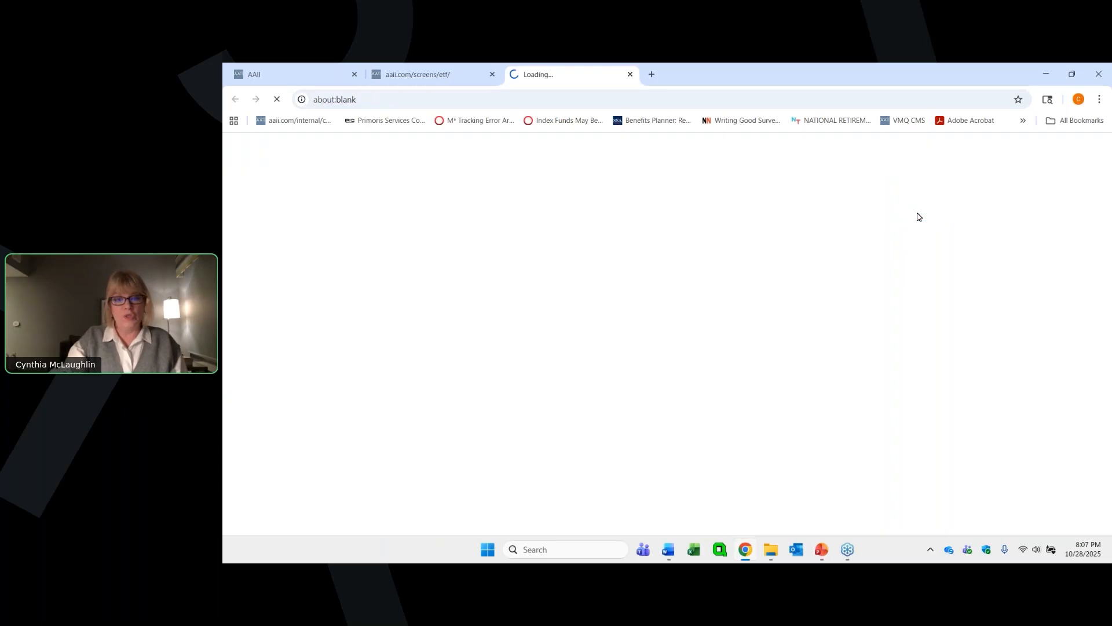
left_click(514, 281)
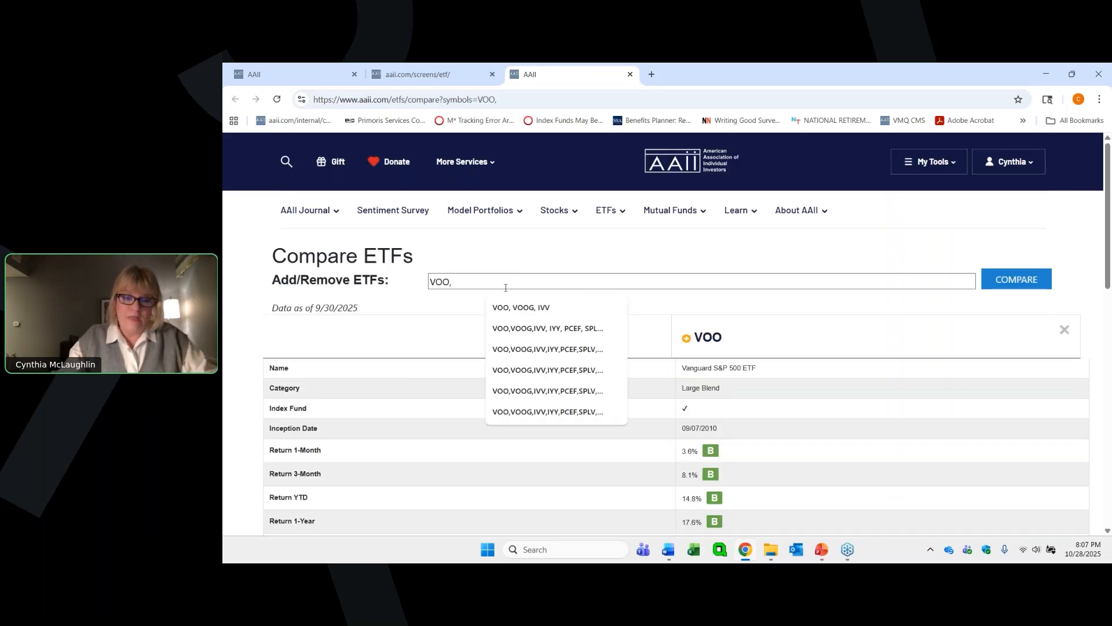
left_click(521, 308)
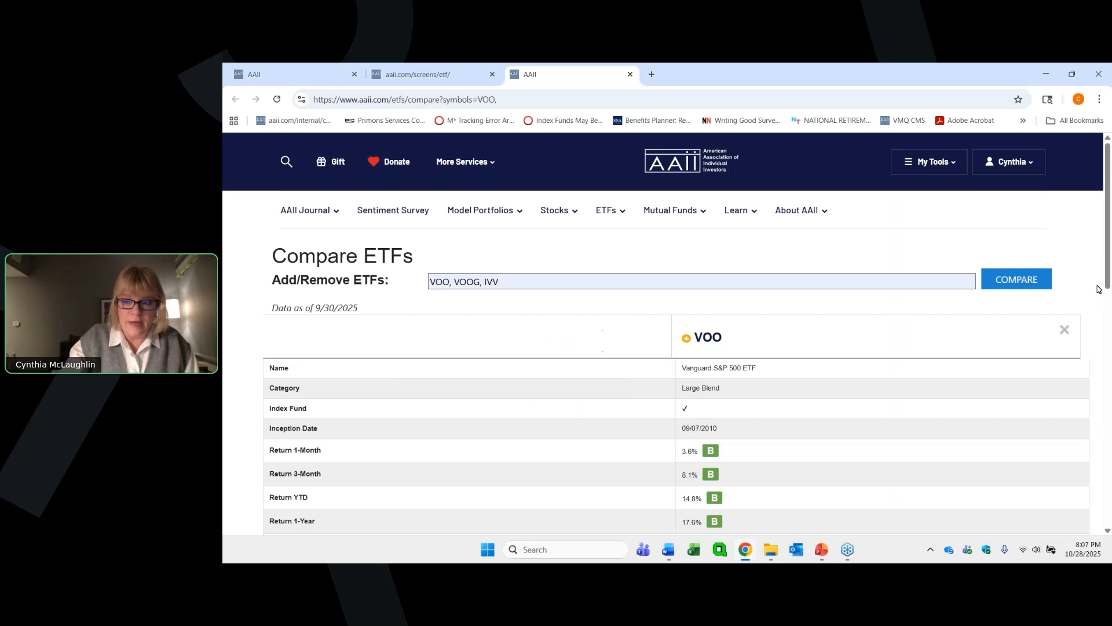
left_click(1008, 283)
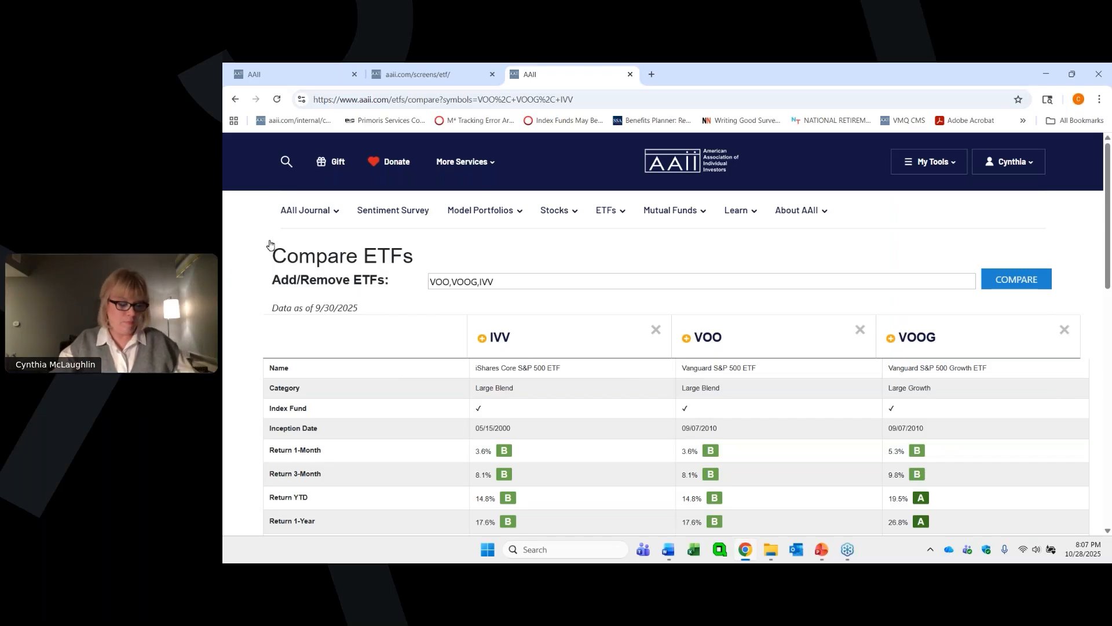
- Look over the comparison table for IVV, VOO and VOOG and switch to the PowerPoint presentation
scroll(507, 250, "down", 1)
scroll(508, 250, "up", 1)
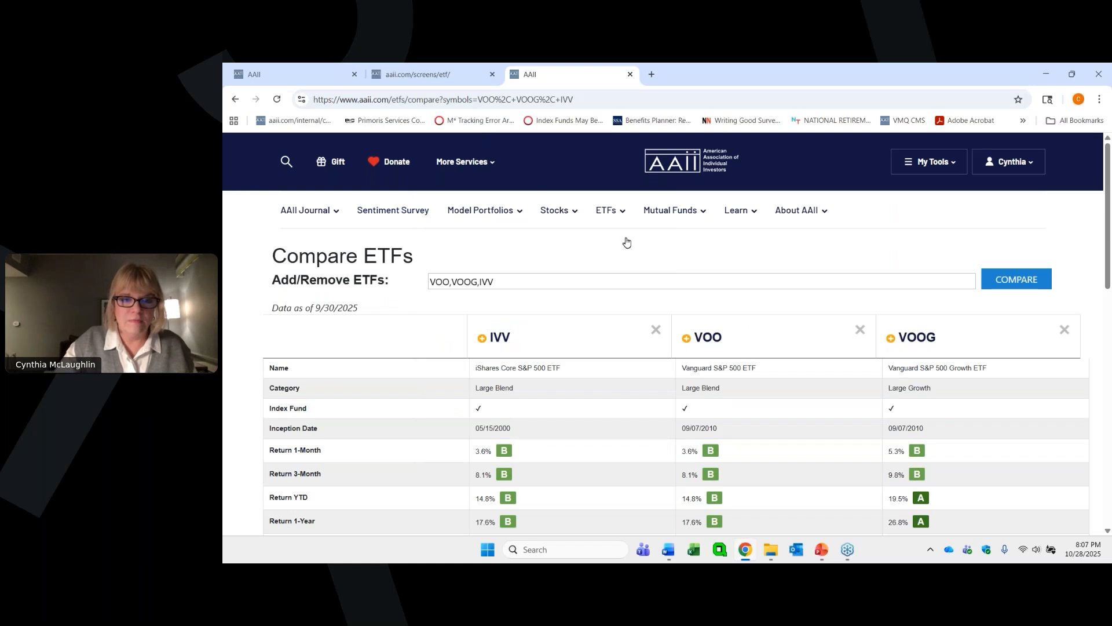
left_click(819, 551)
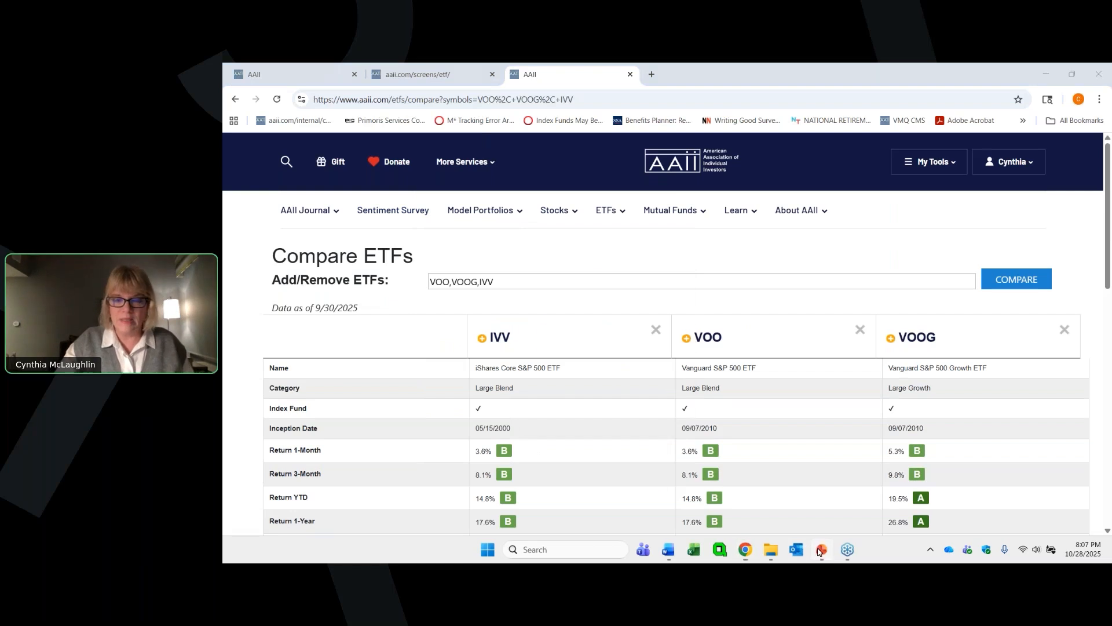
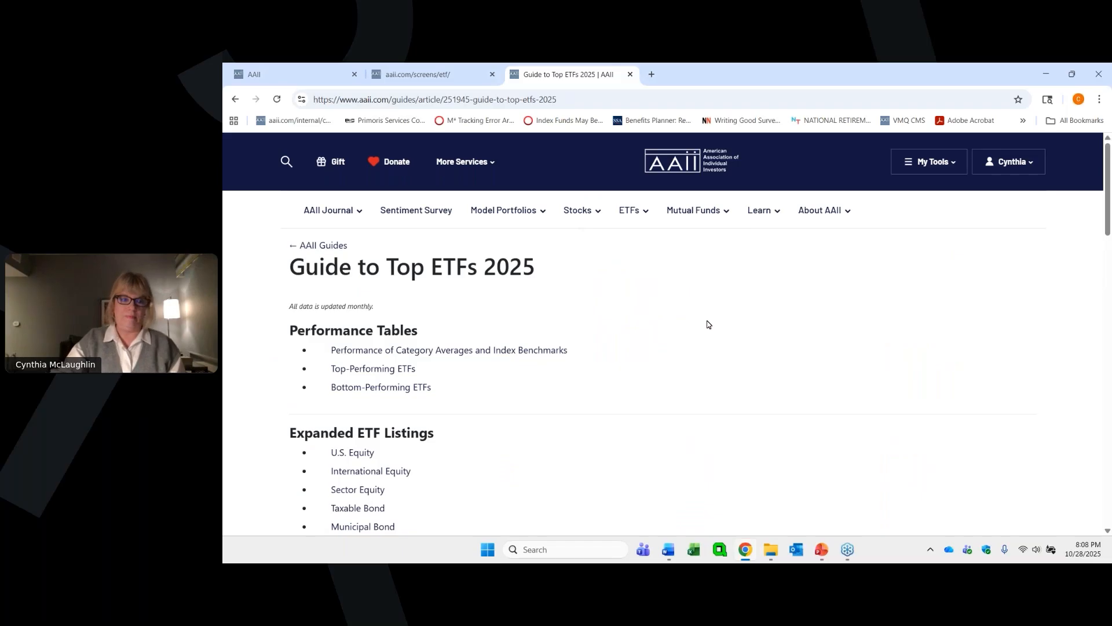
- Open the Performance of Category Averages and Index Benchmarks table from the Guide to Top ETFs 2025
scroll(707, 324, "down", 2)
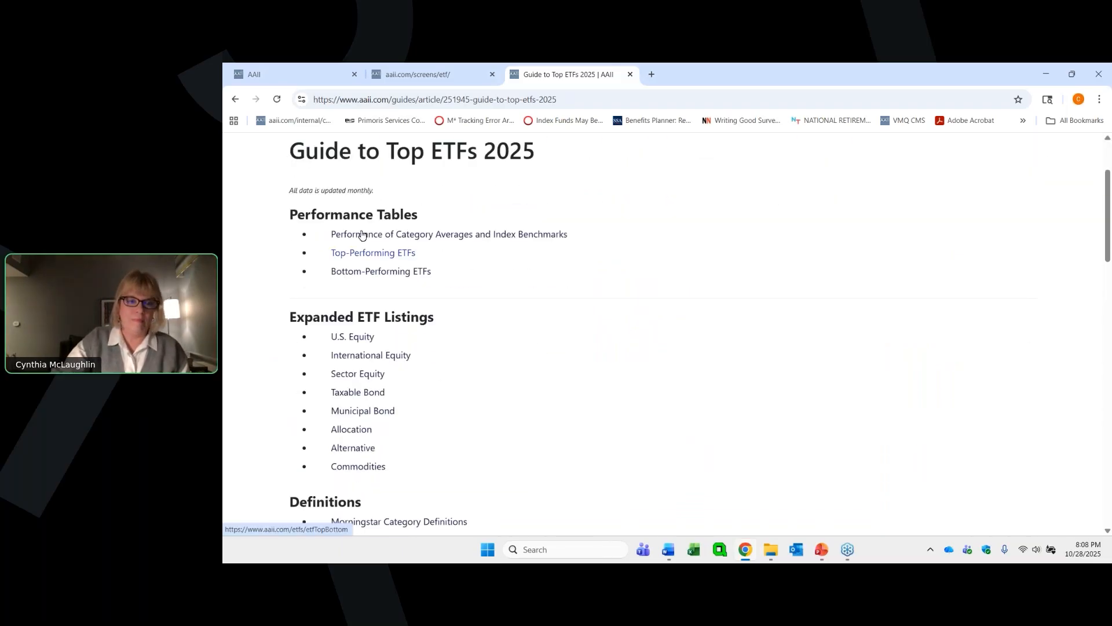
scroll(467, 182, "up", 1)
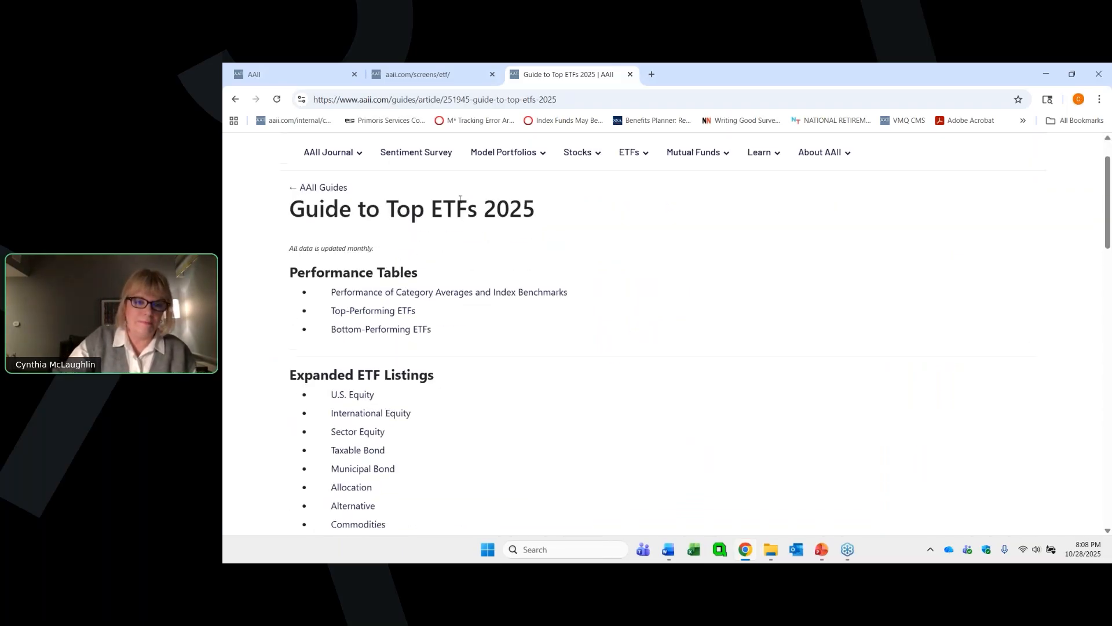
left_click(389, 295)
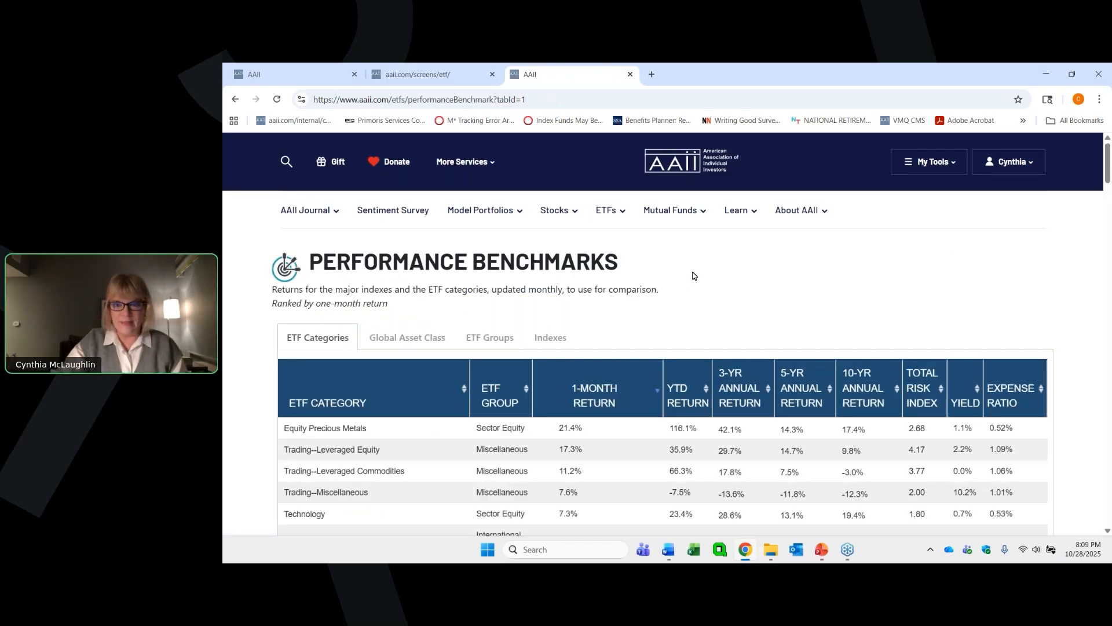
- Sort the ETF Categories table by YTD return in ascending and descending order, and by 1-month return in ascending order
scroll(694, 276, "down", 1)
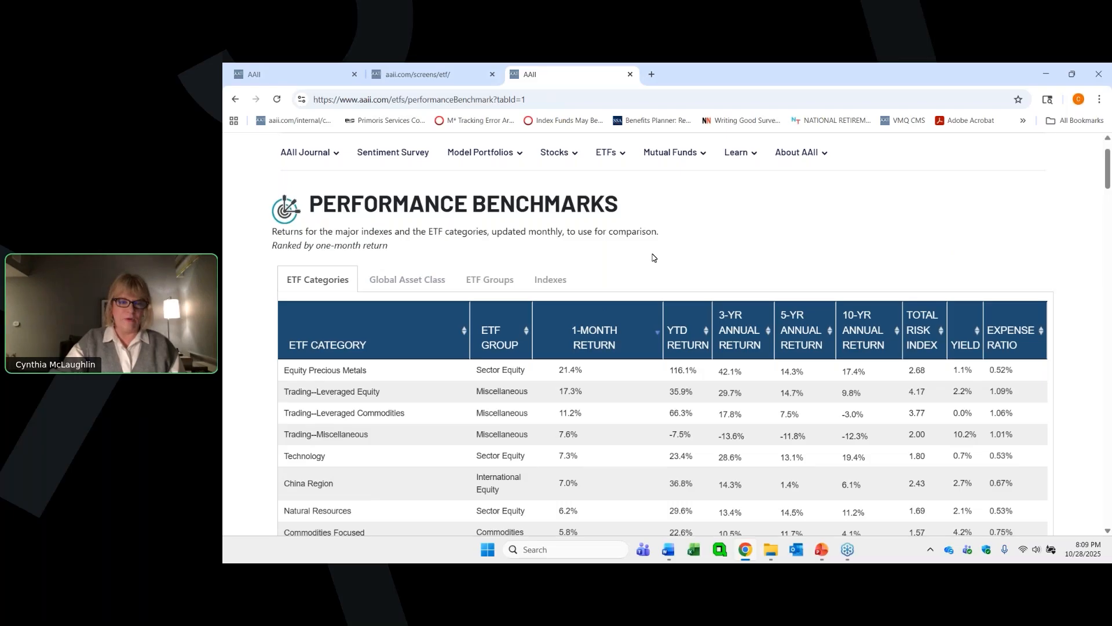
scroll(653, 258, "down", 1)
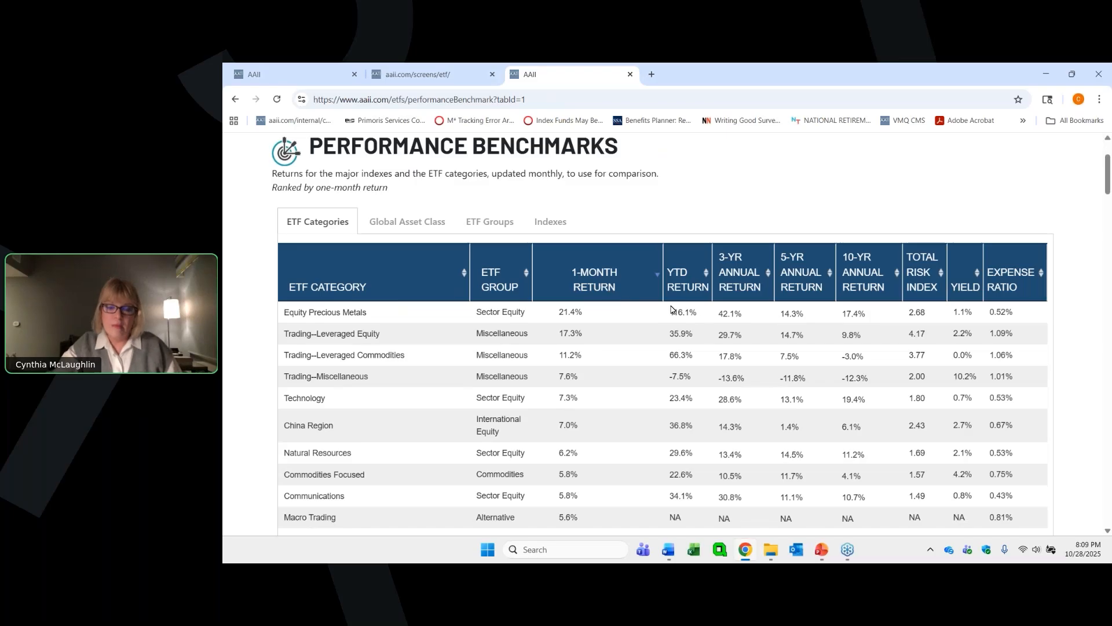
left_click(707, 274)
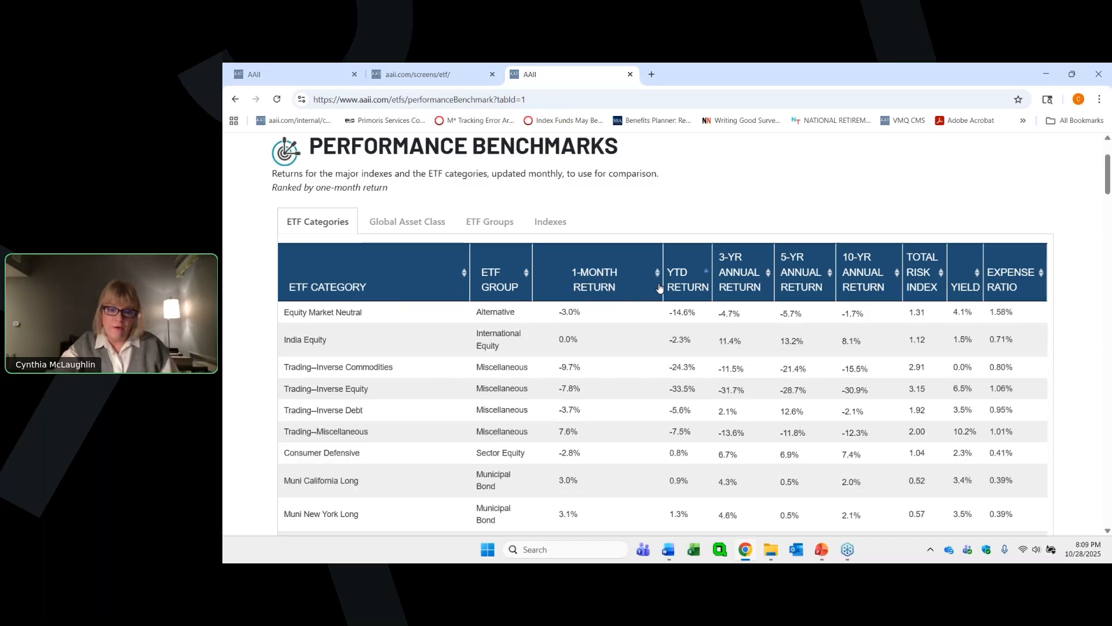
left_click(706, 274)
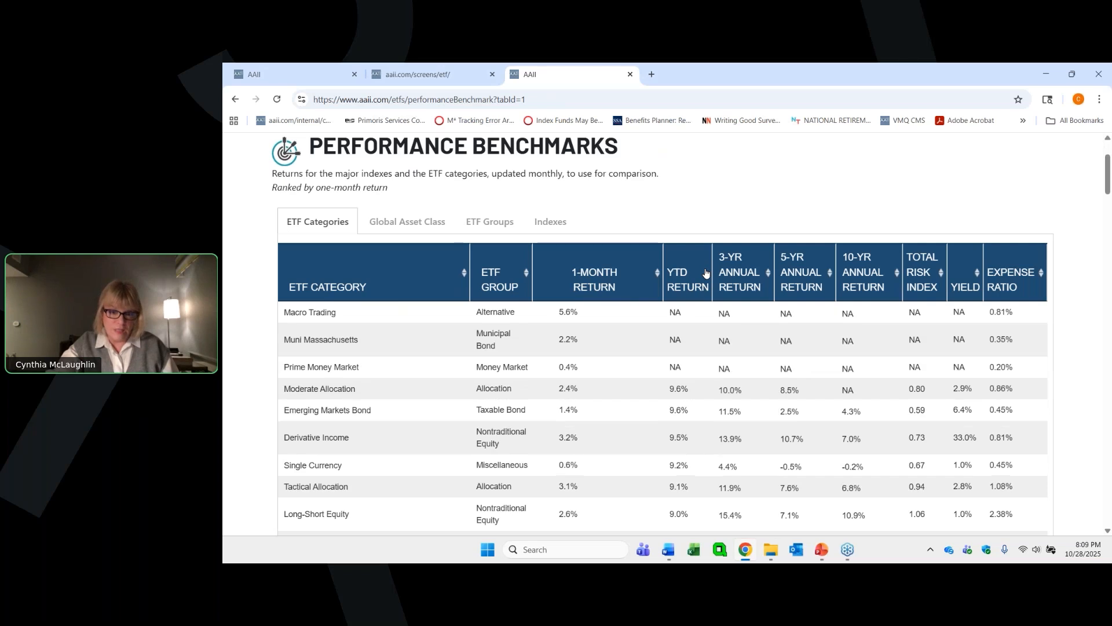
left_click(658, 274)
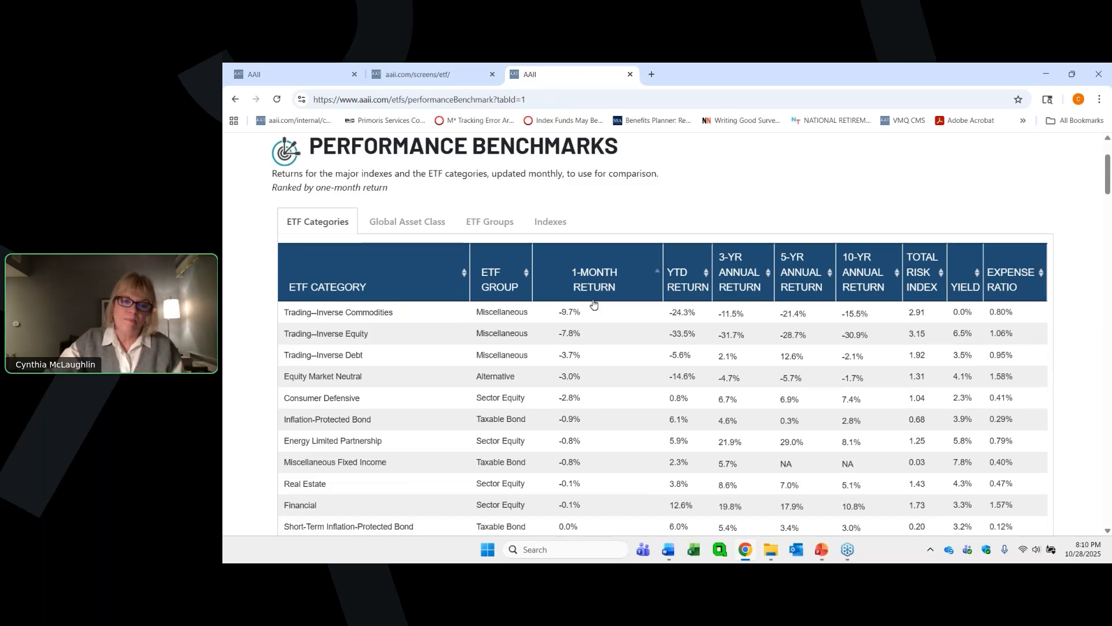
- Look through the performance benchmarks for Global Asset Class, ETF Groups and Indexes
left_click(400, 224)
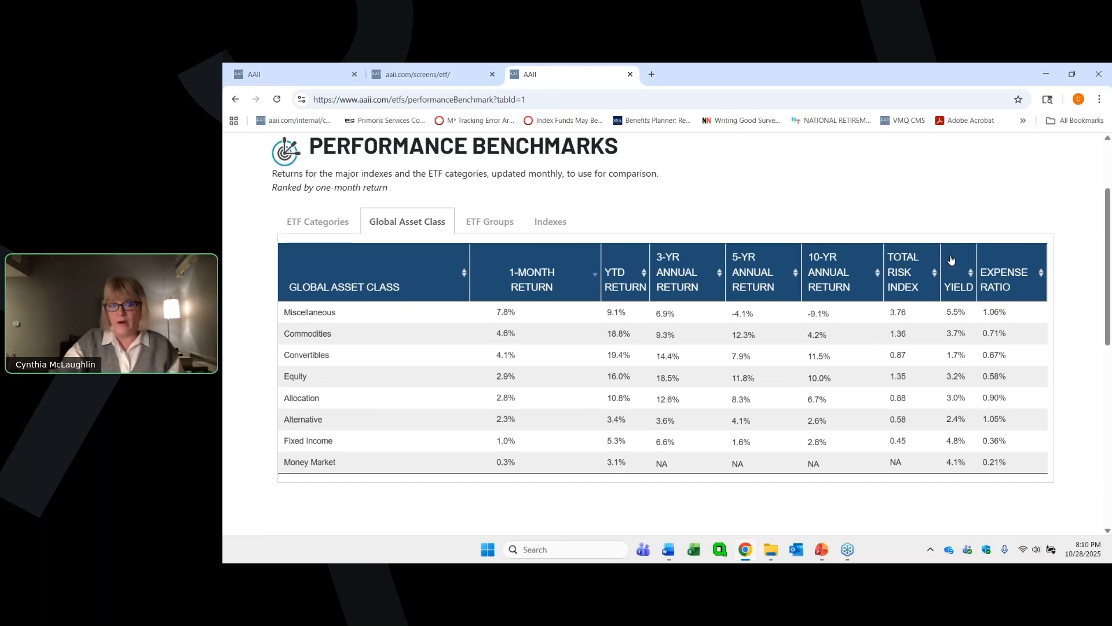
left_click(498, 225)
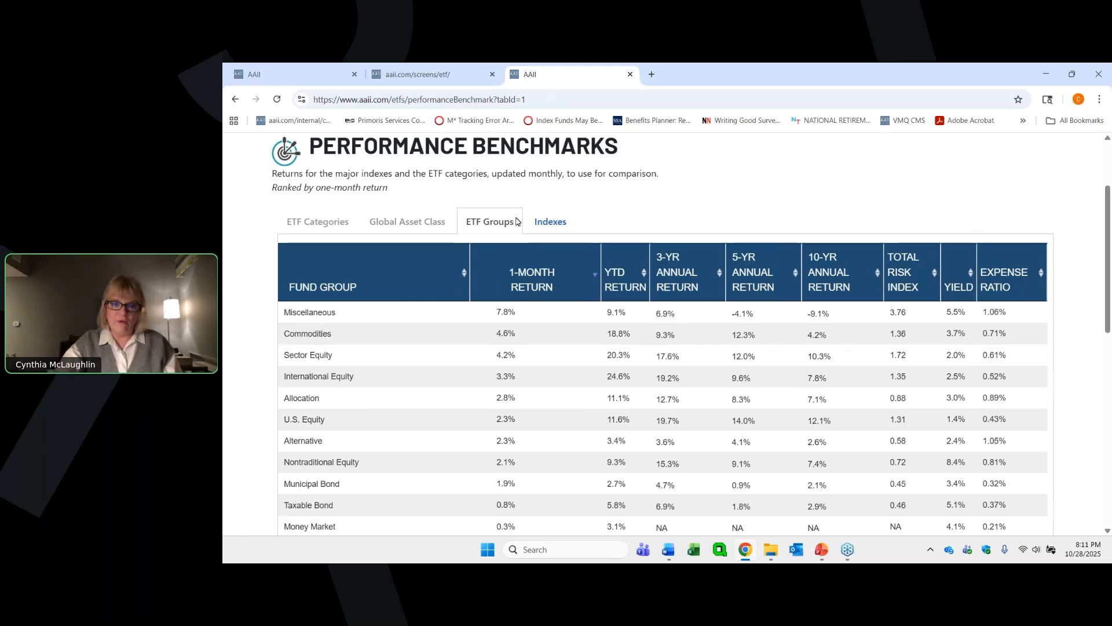
left_click(539, 226)
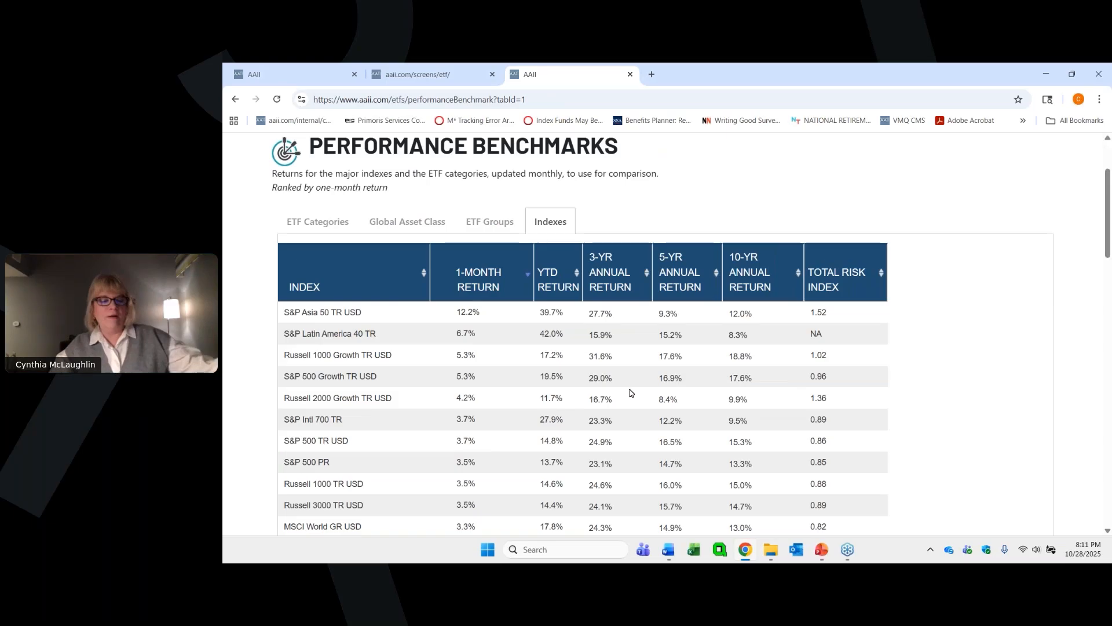
scroll(506, 308, "down", 1)
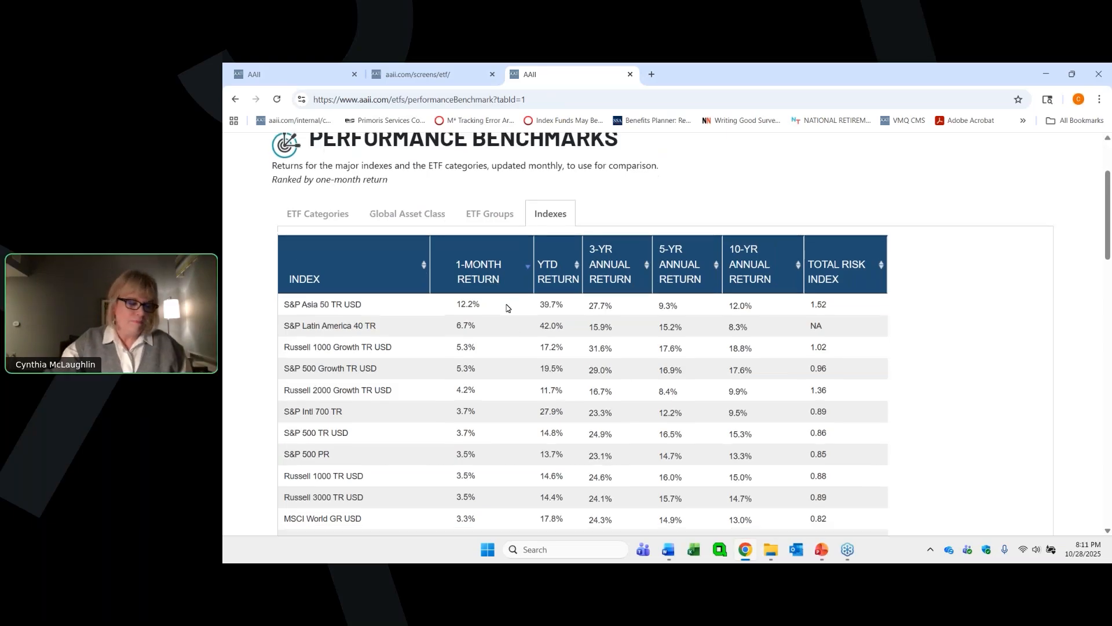
scroll(506, 308, "down", 2)
scroll(509, 305, "up", 2)
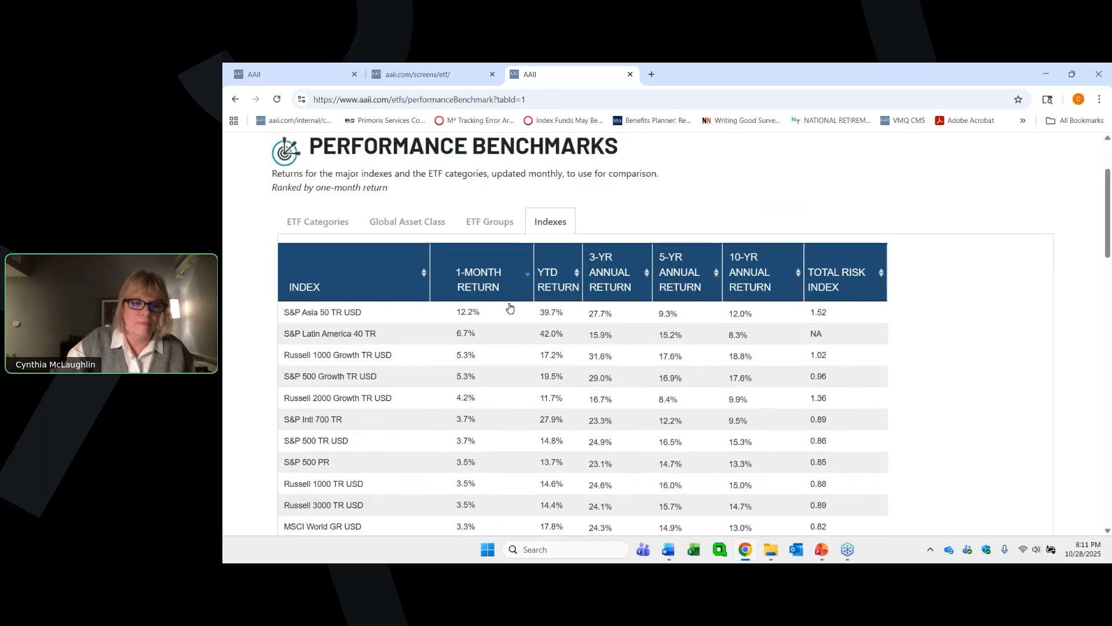
- Return to the Guide to Top ETFs 2025 and open its Top-Performing ETFs page
scroll(510, 307, "up", 2)
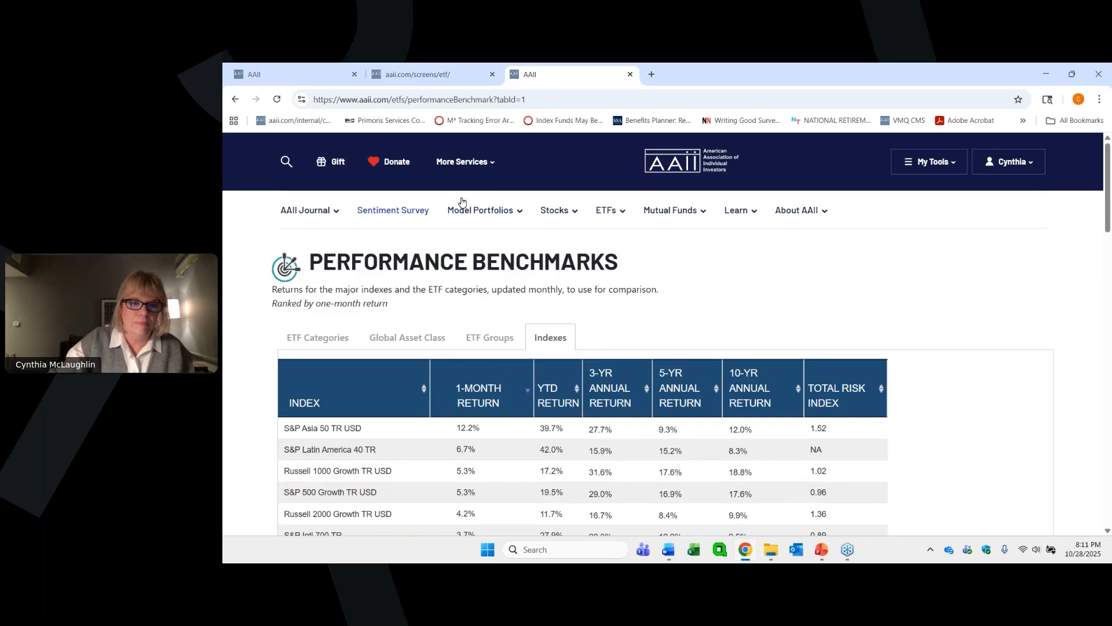
left_click(237, 102)
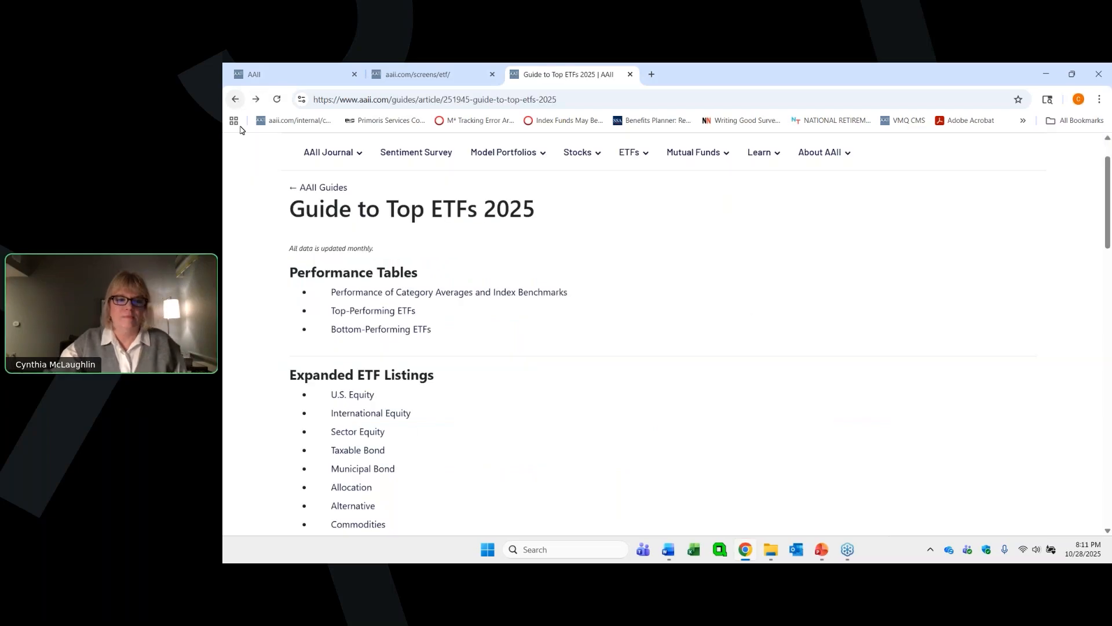
left_click(372, 313)
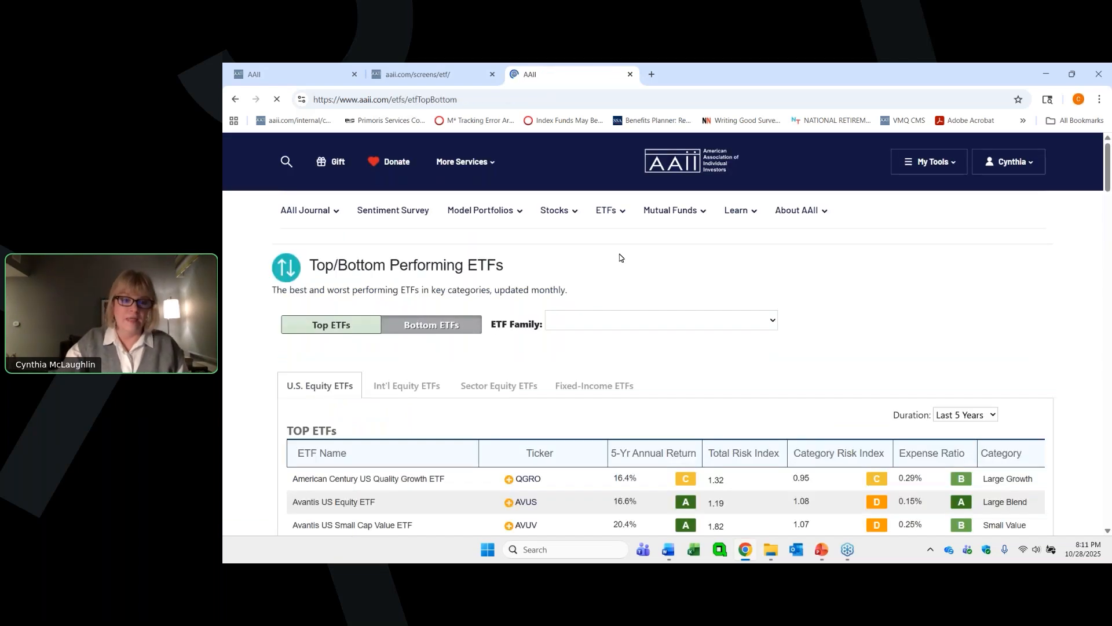
- View the bottom-performing U.S. equity ETFs and the available ETF families, and return to the top-performing list
scroll(406, 326, "down", 1)
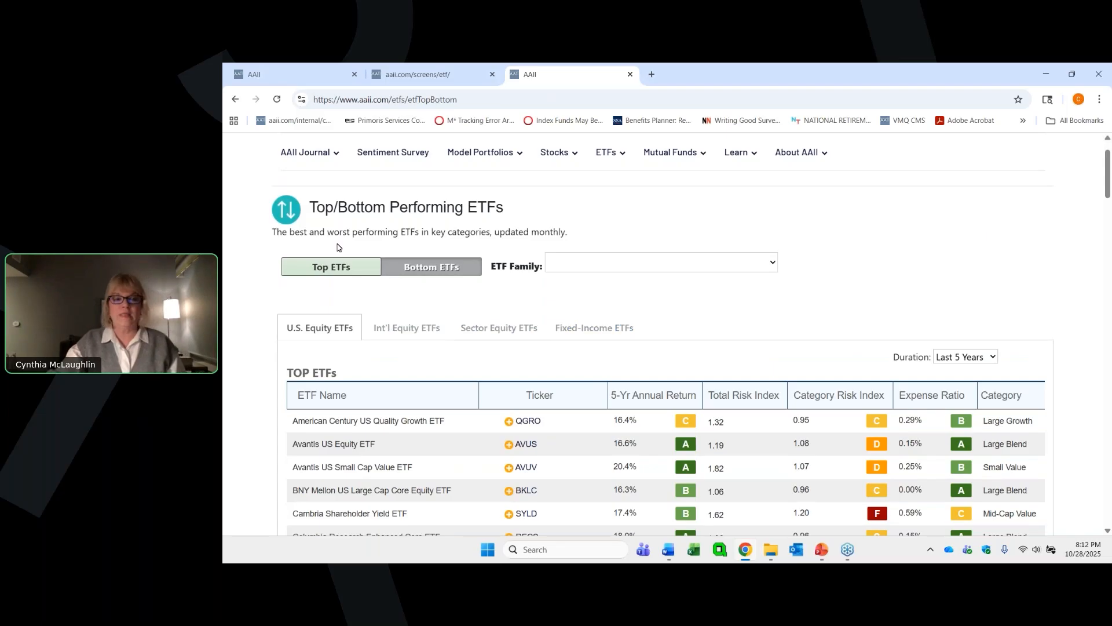
left_click(407, 266)
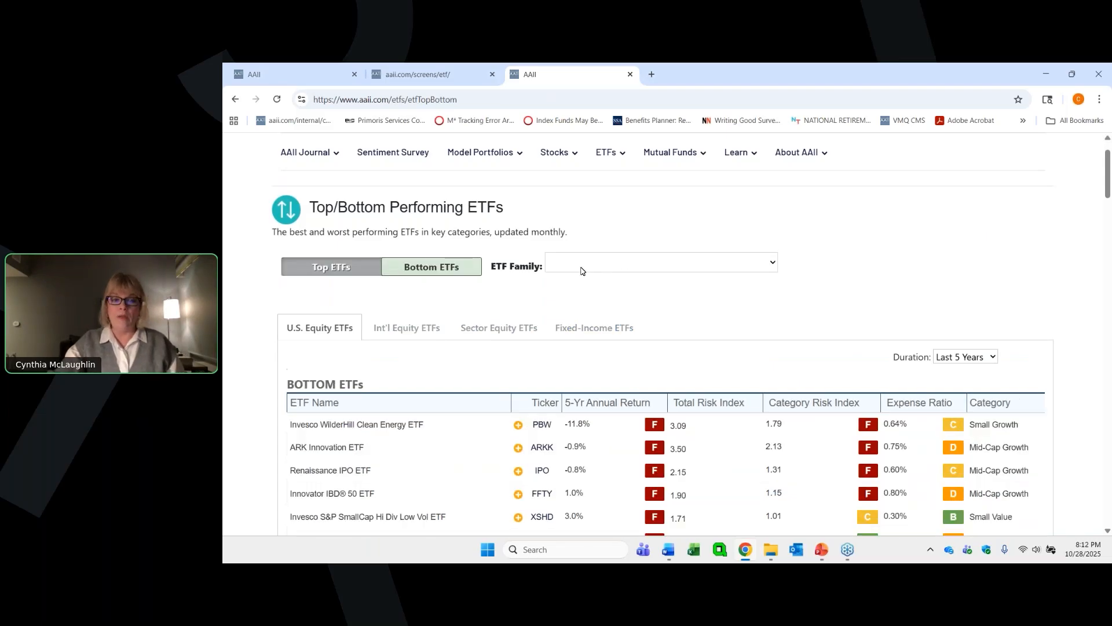
left_click(592, 266)
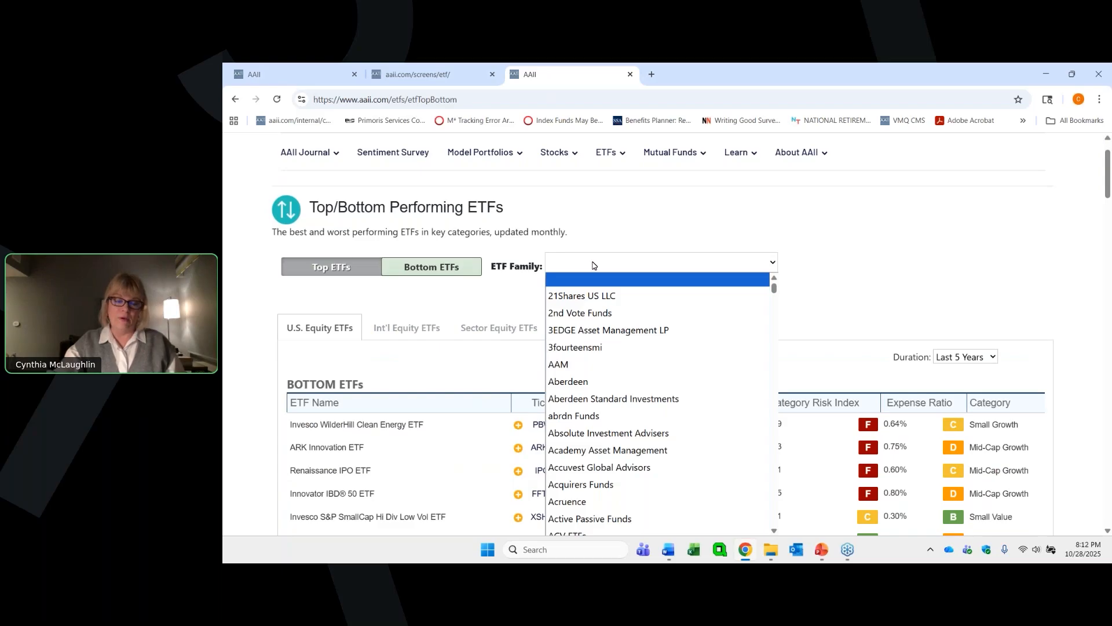
left_click(336, 267)
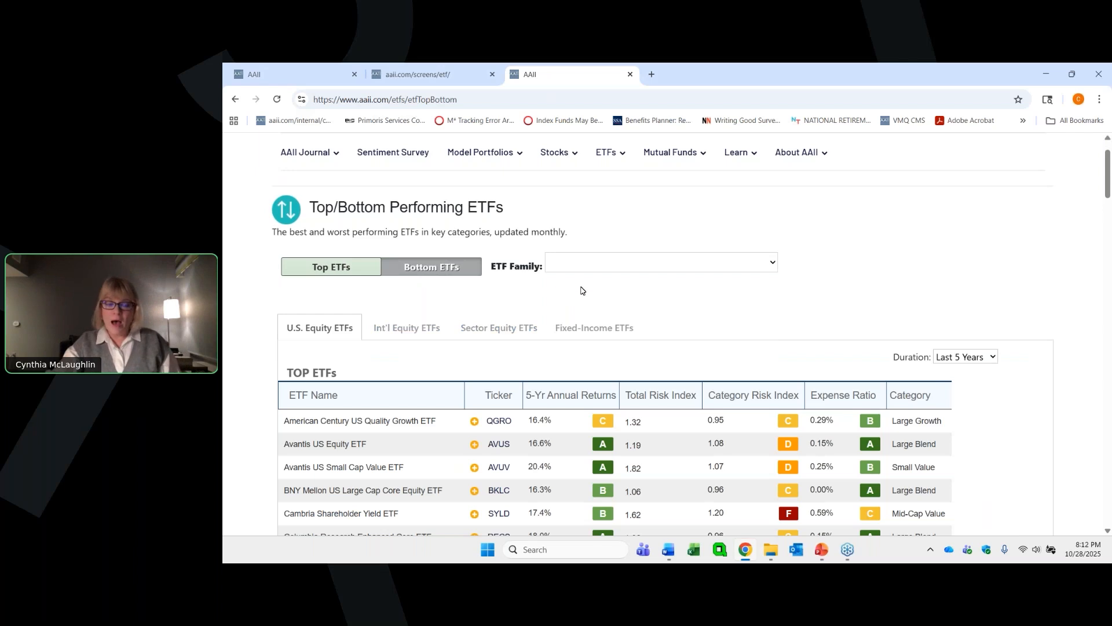
- Filter the top-performing U.S. equity ETFs to the Vanguard ETF family
left_click(621, 266)
scroll(678, 341, "down", 5)
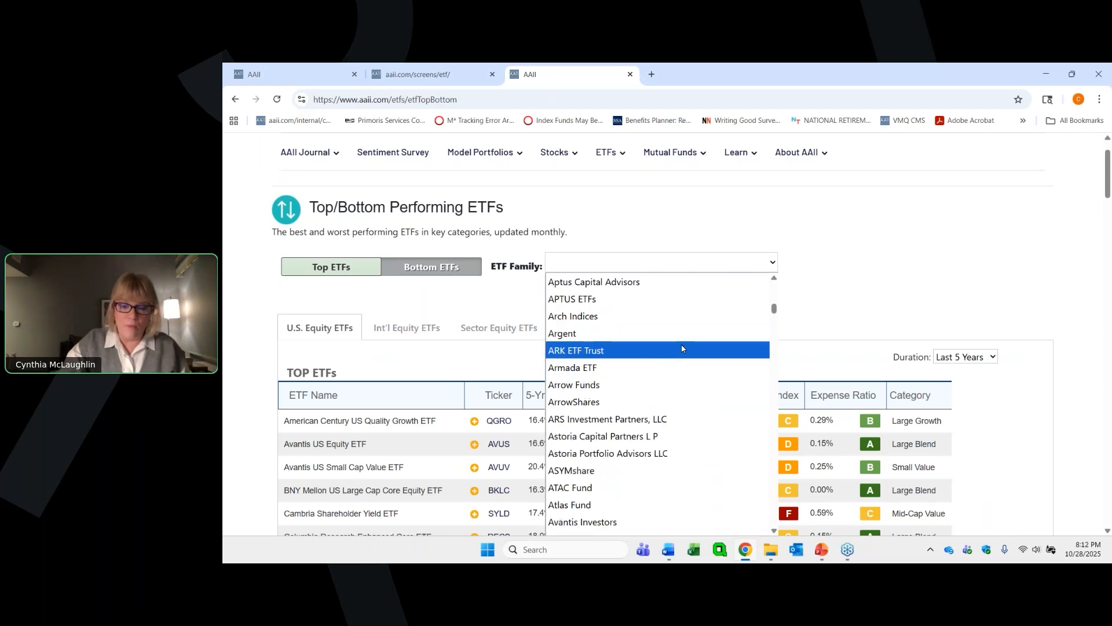
scroll(681, 347, "down", 20)
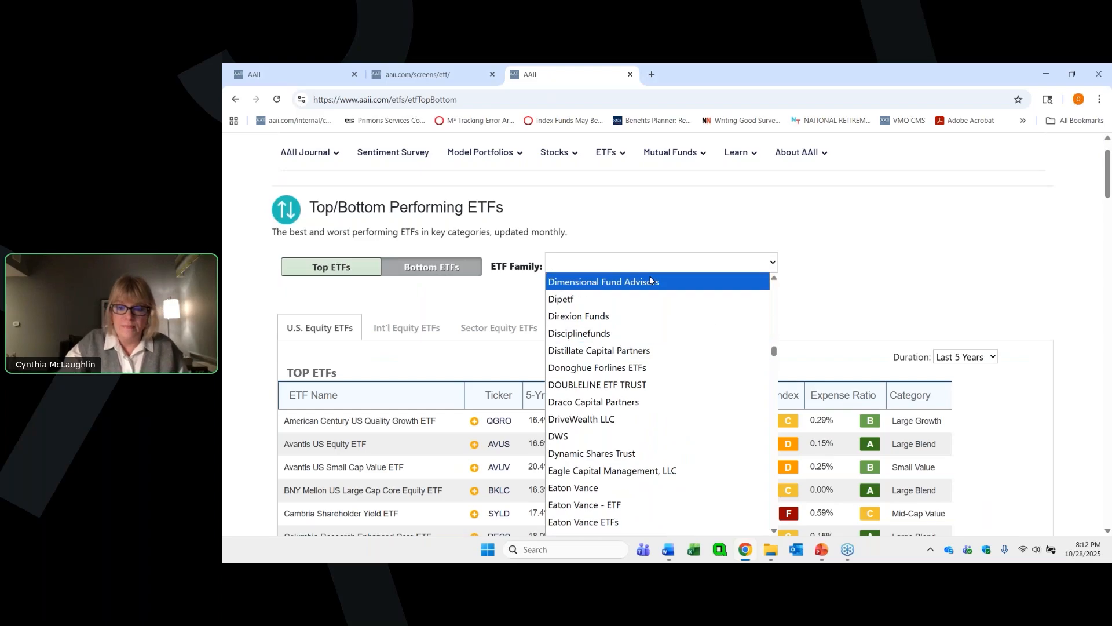
left_click(645, 261)
left_click(643, 261)
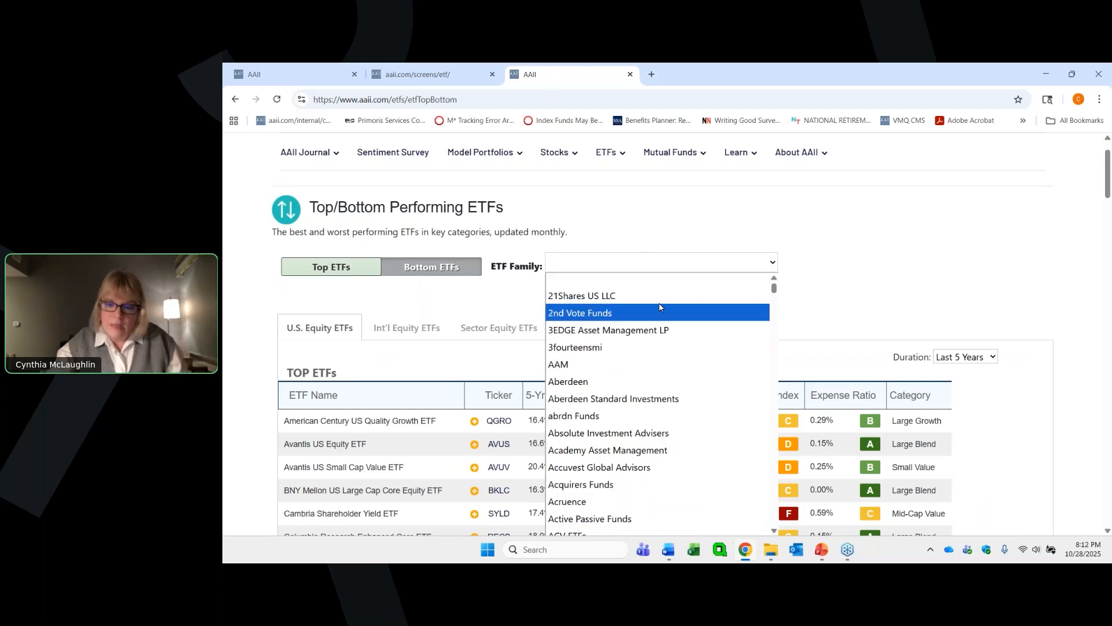
scroll(770, 348, "down", 8)
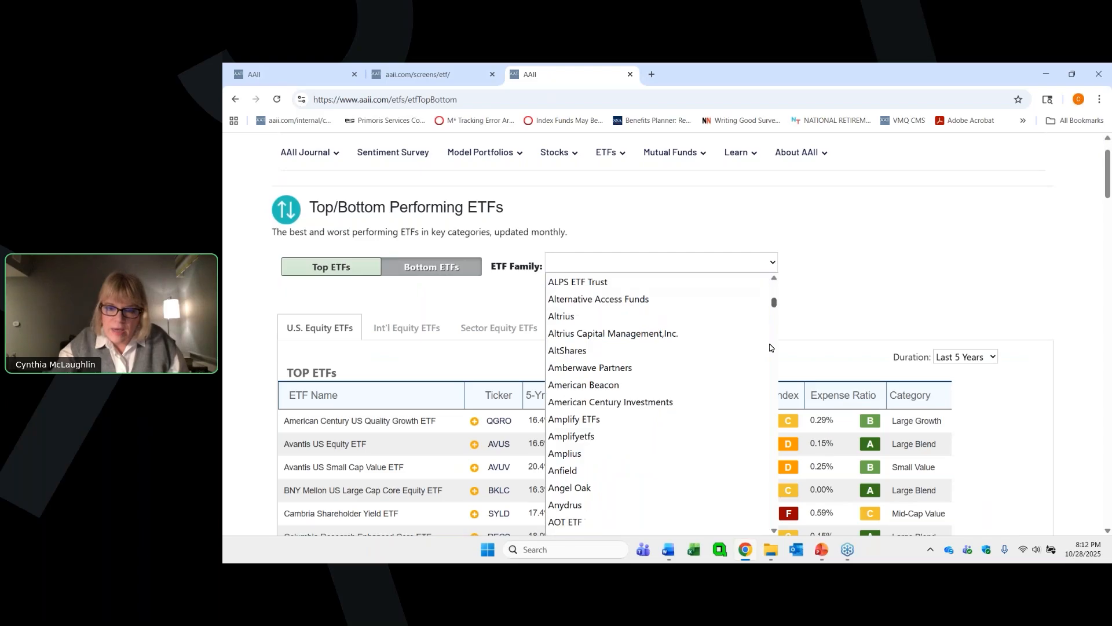
scroll(753, 506, "down", 20)
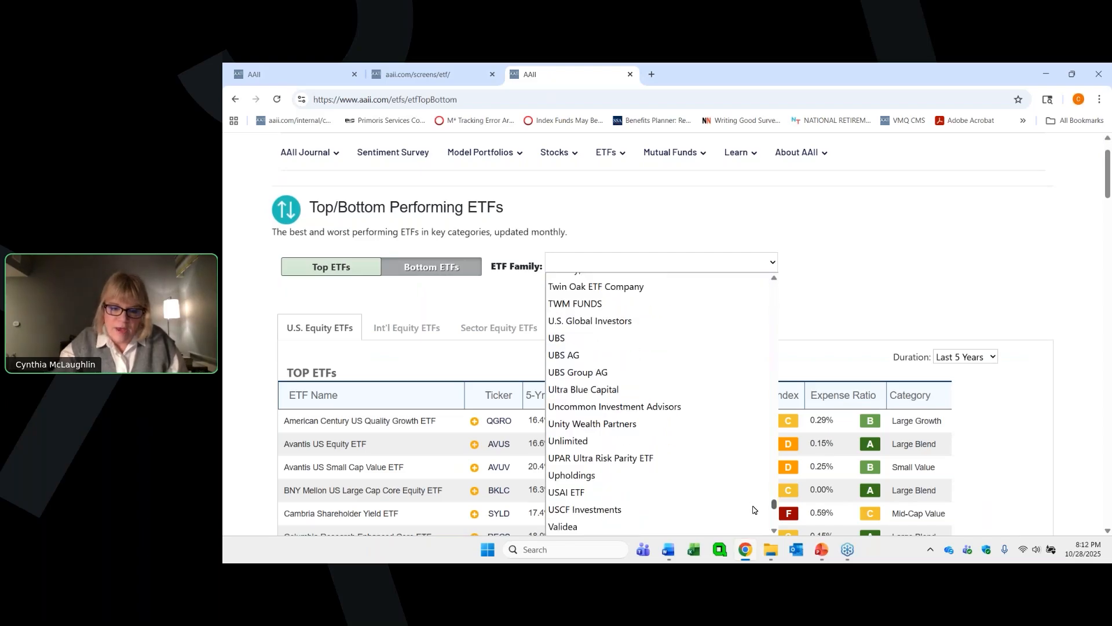
scroll(753, 510, "down", 3)
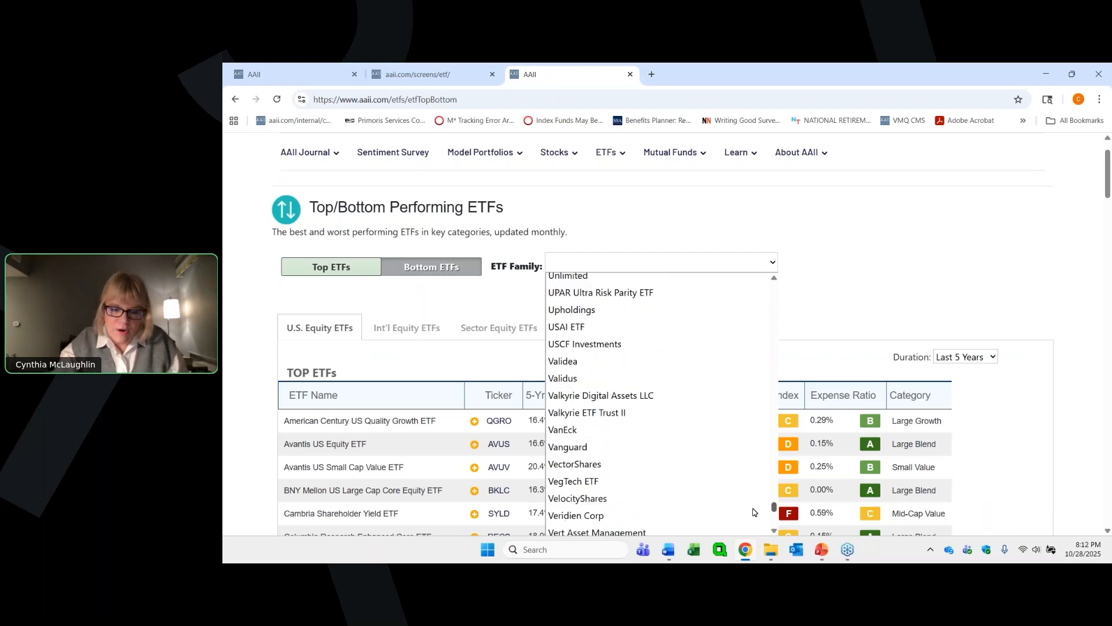
left_click(601, 447)
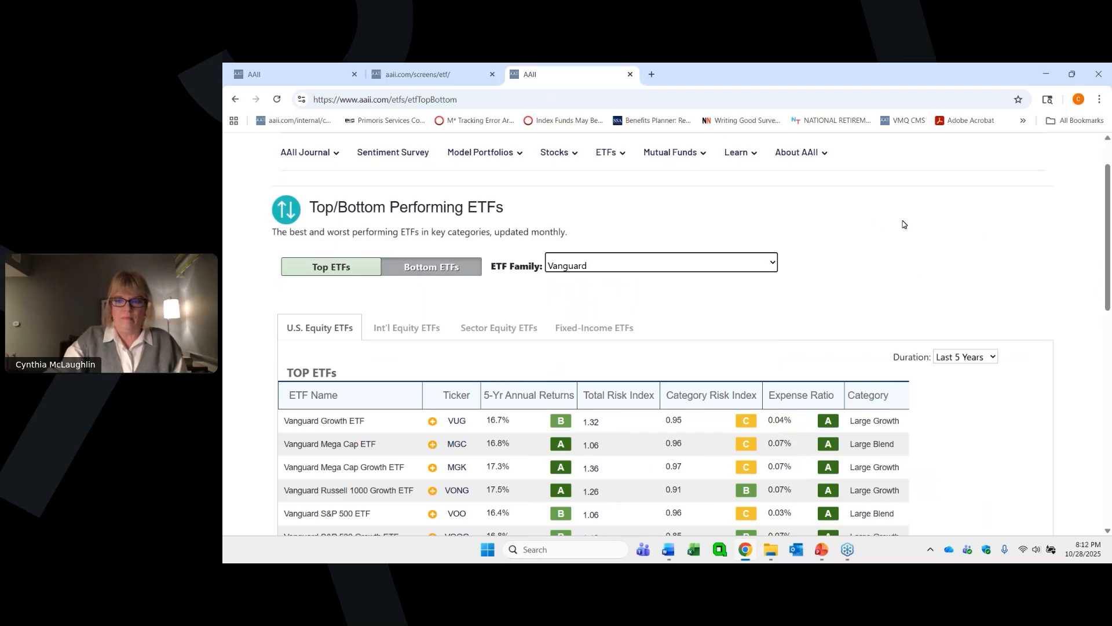
left_click(917, 282)
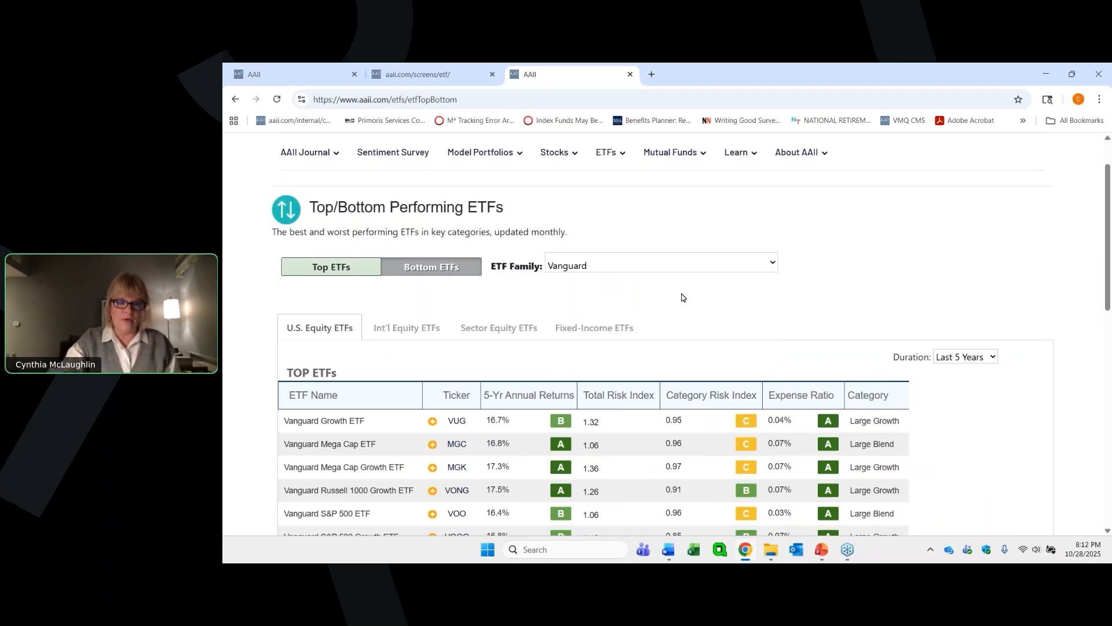
- Set the duration of Vanguard's top U.S. equity ETF list to Last 1 Year
scroll(681, 297, "down", 2)
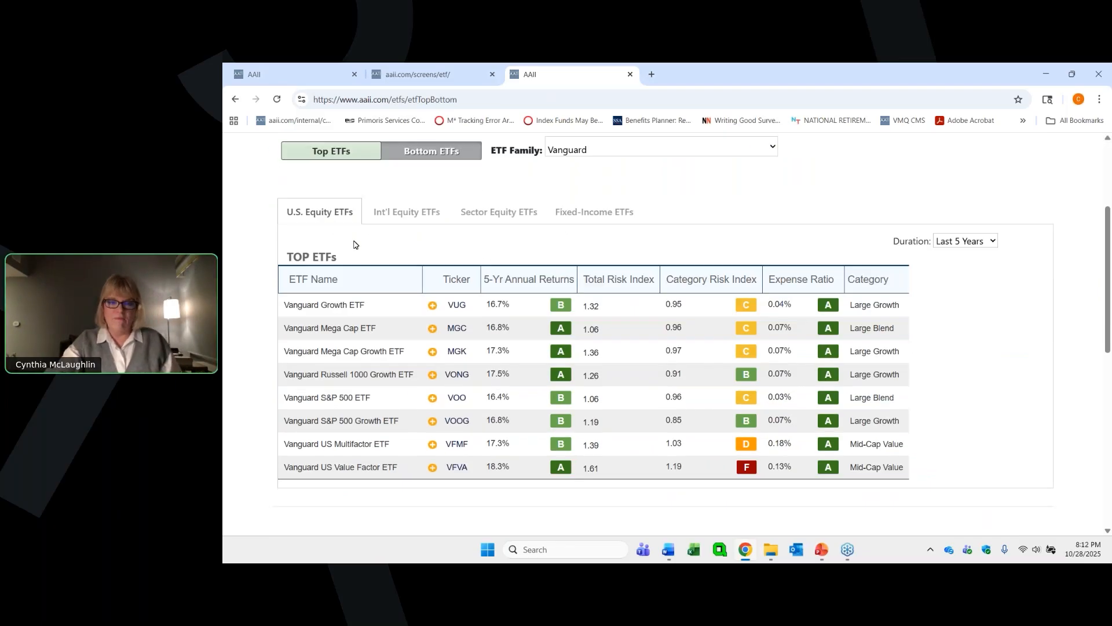
left_click(984, 243)
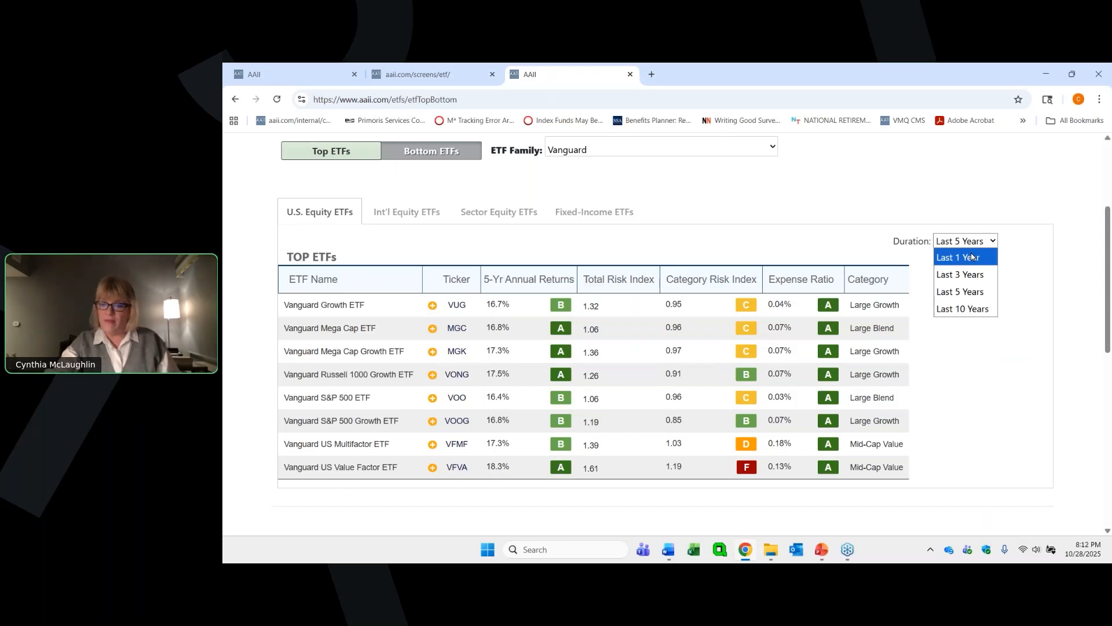
left_click(971, 258)
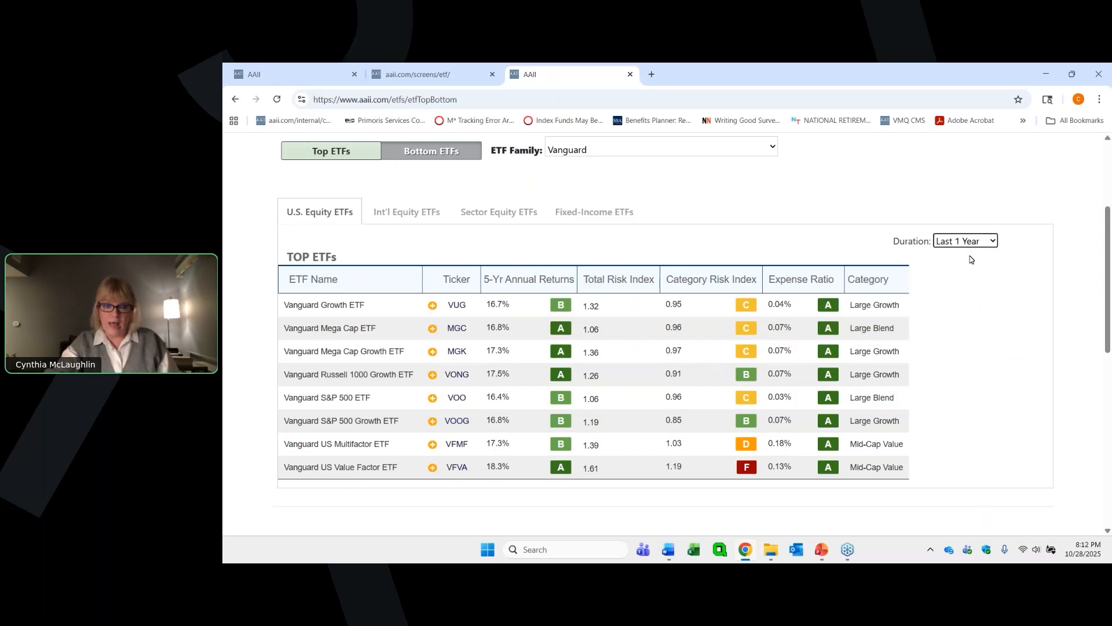
- Set the duration to Last 10 Years and show Vanguard's bottom-performing U.S. equity ETFs
left_click(979, 245)
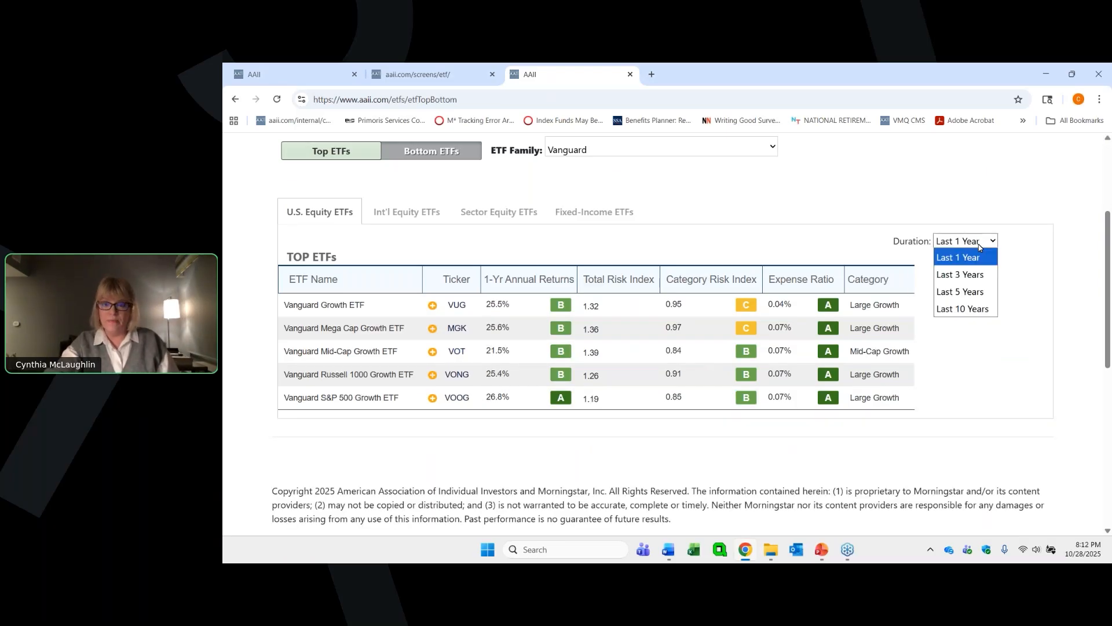
left_click(970, 310)
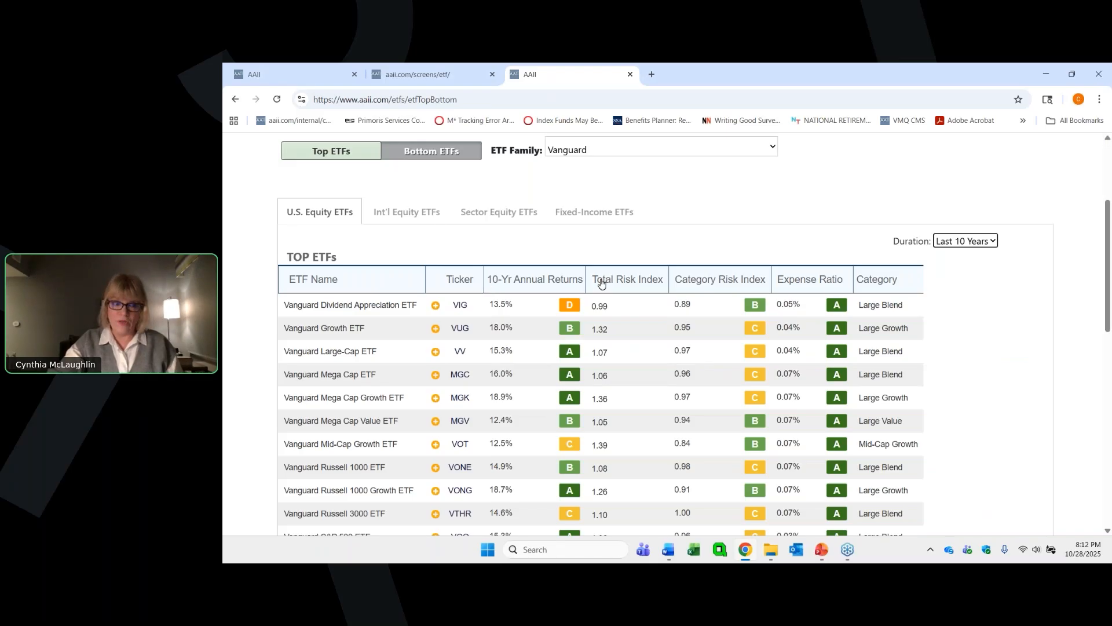
left_click(434, 151)
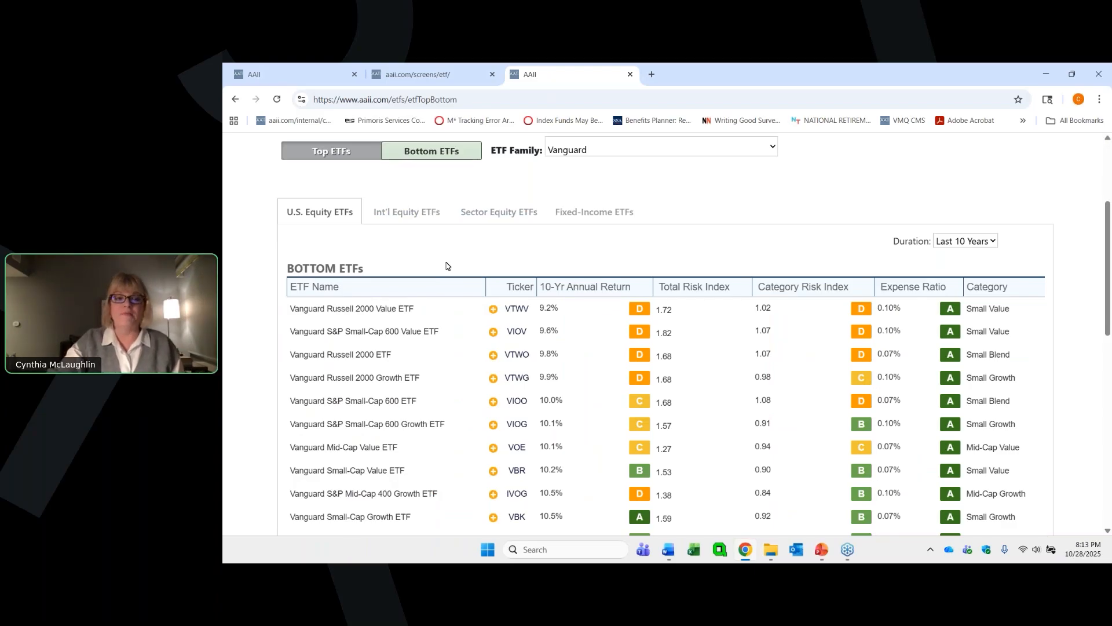
scroll(544, 197, "up", 3)
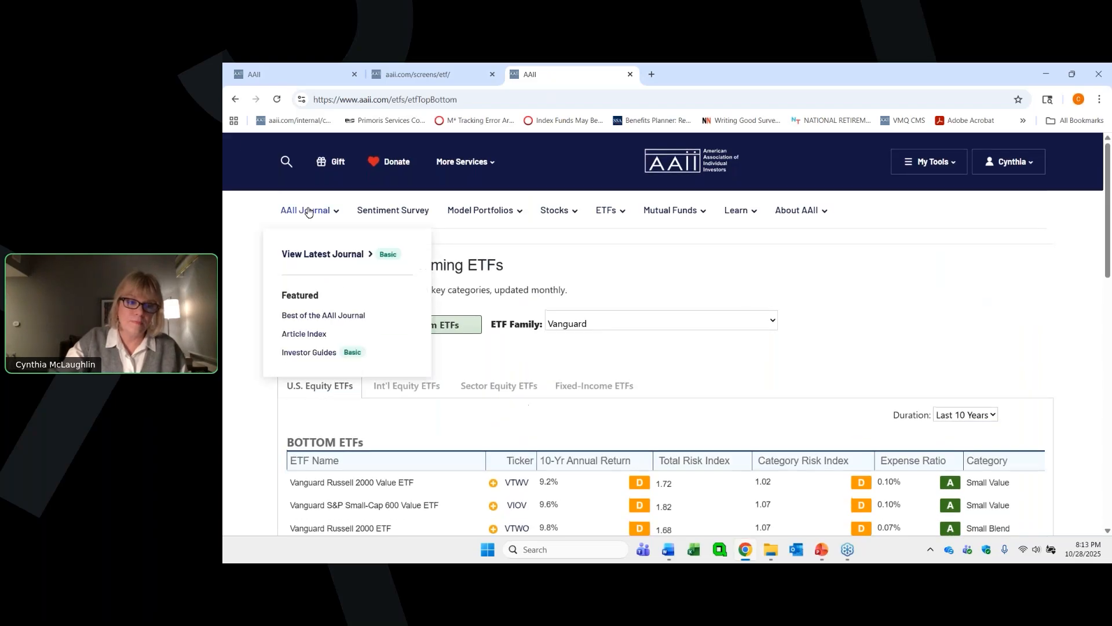
- Return to the Guide to Top ETFs 2025, look at its expanded U.S. Equity listing, and go back to the guide
left_click(234, 100)
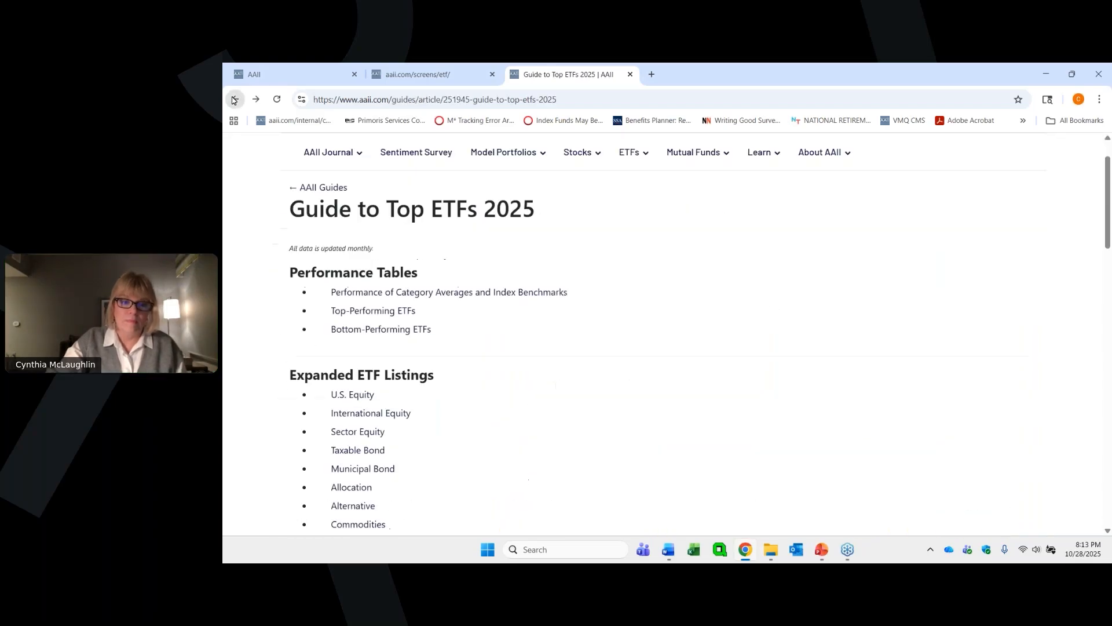
scroll(313, 348, "down", 2)
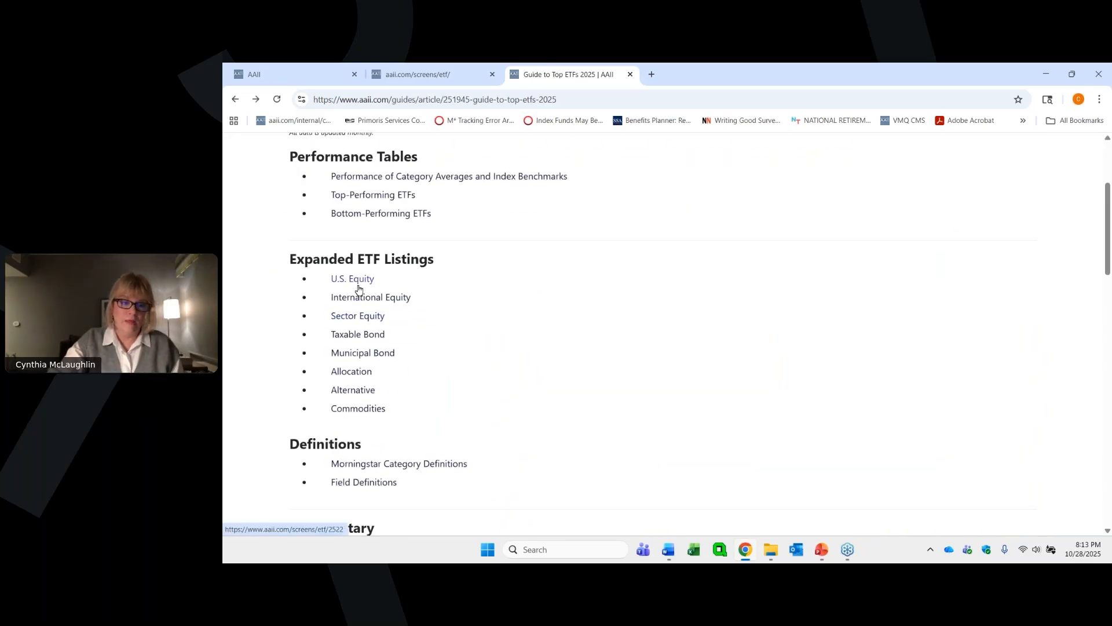
left_click(359, 282)
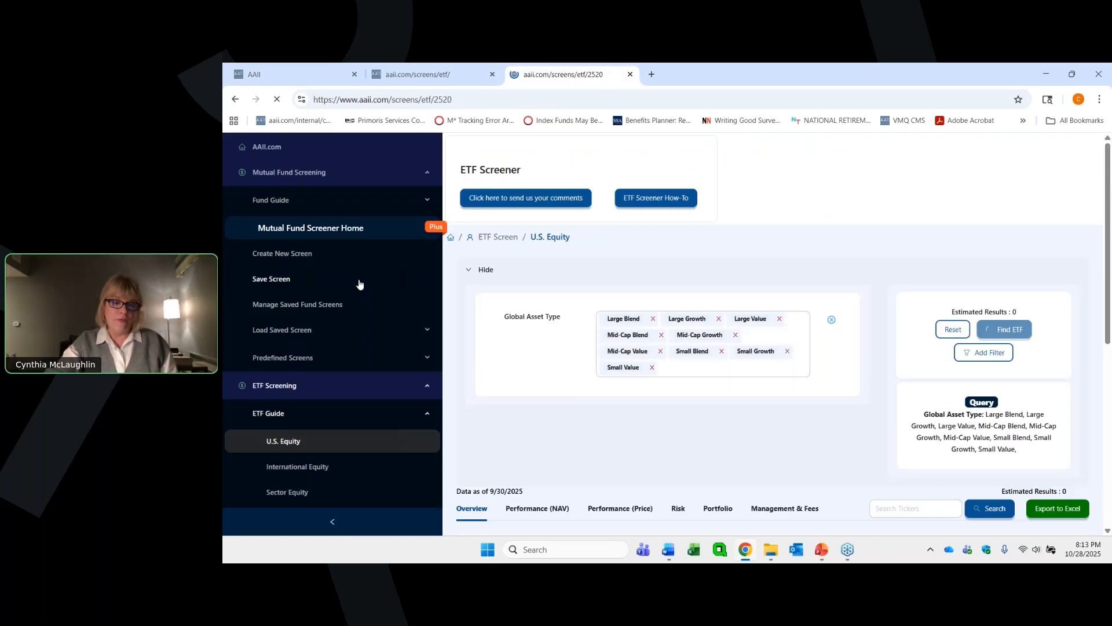
left_click(236, 101)
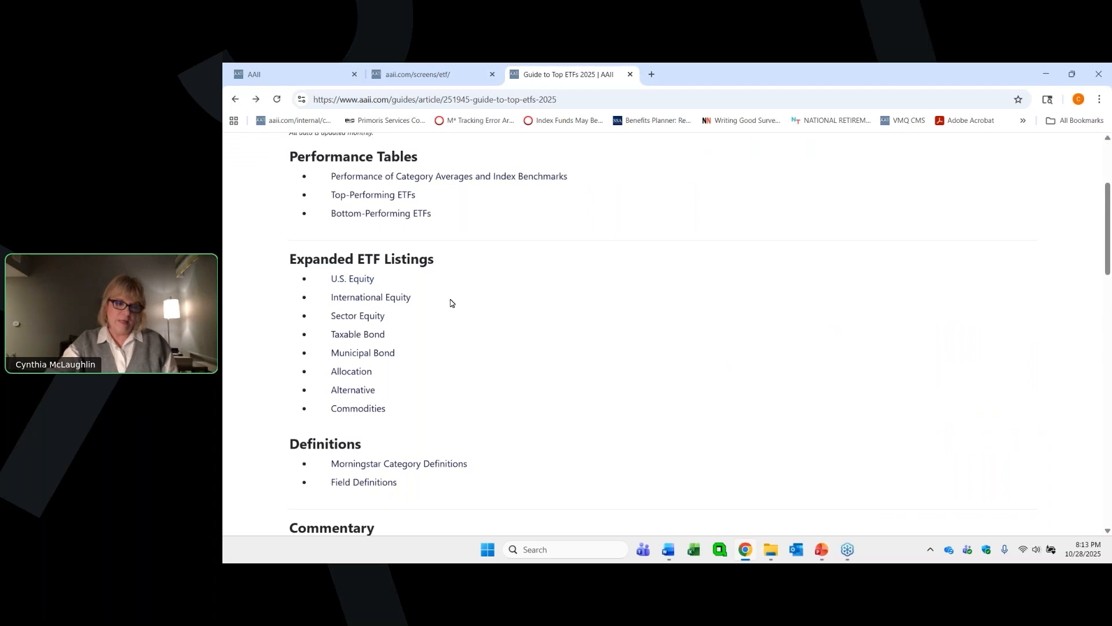
- Reopen the guide's expanded U.S. Equity listing in the ETF Screener and find the ETFs matching its asset type criteria
scroll(449, 300, "down", 1)
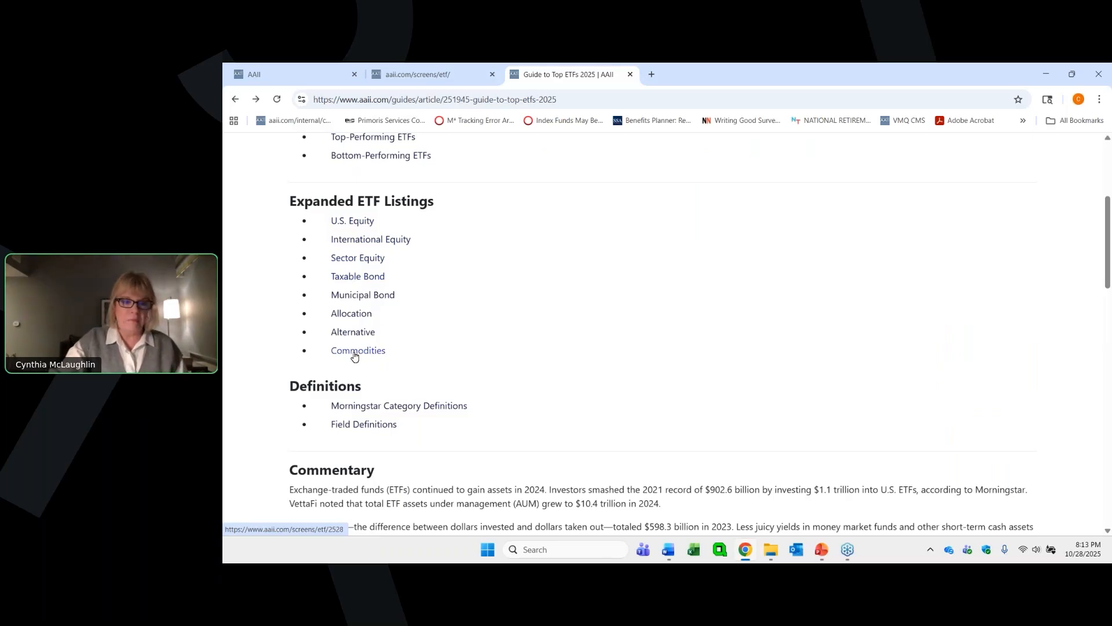
left_click(355, 224)
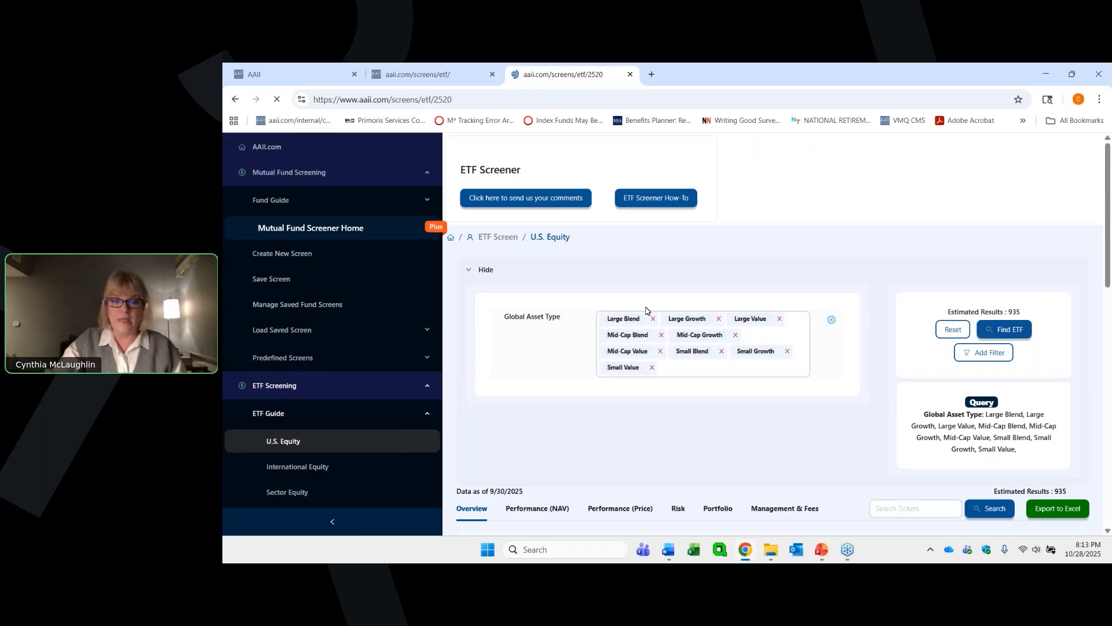
left_click(1007, 332)
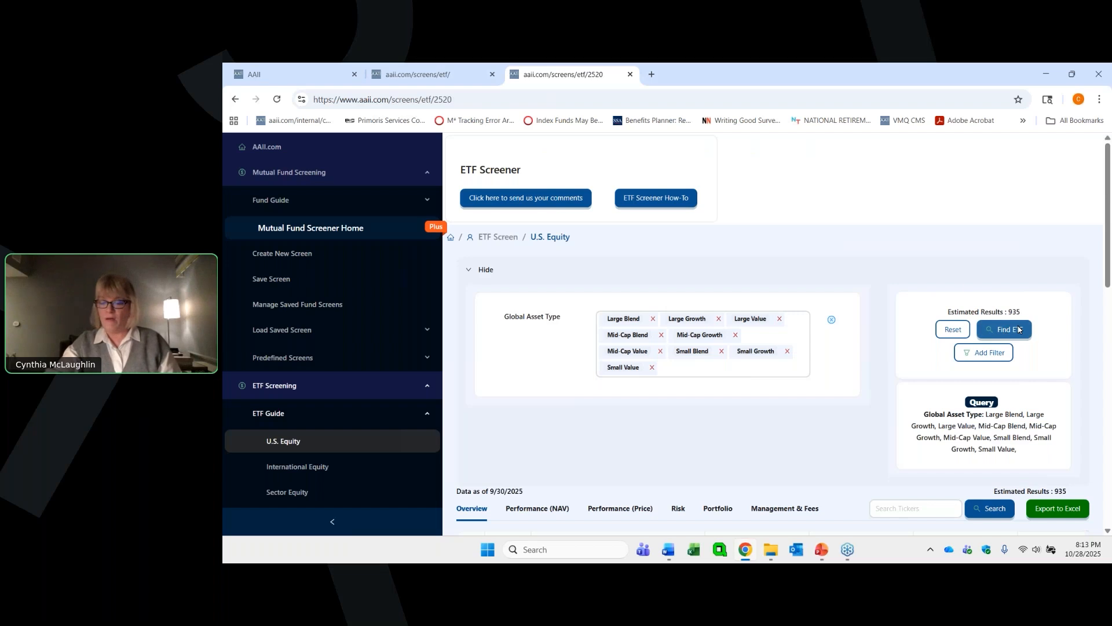
scroll(963, 266, "down", 1)
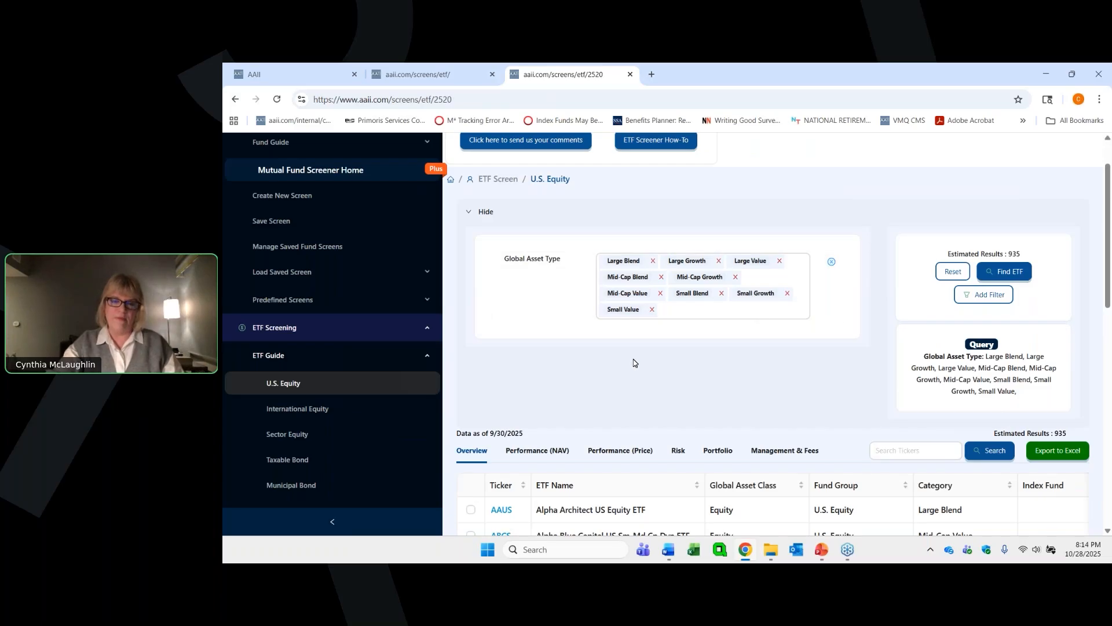
- Review the available screening filters and the U.S. Equity results table, and return to the Guide to Top ETFs 2025
left_click(985, 296)
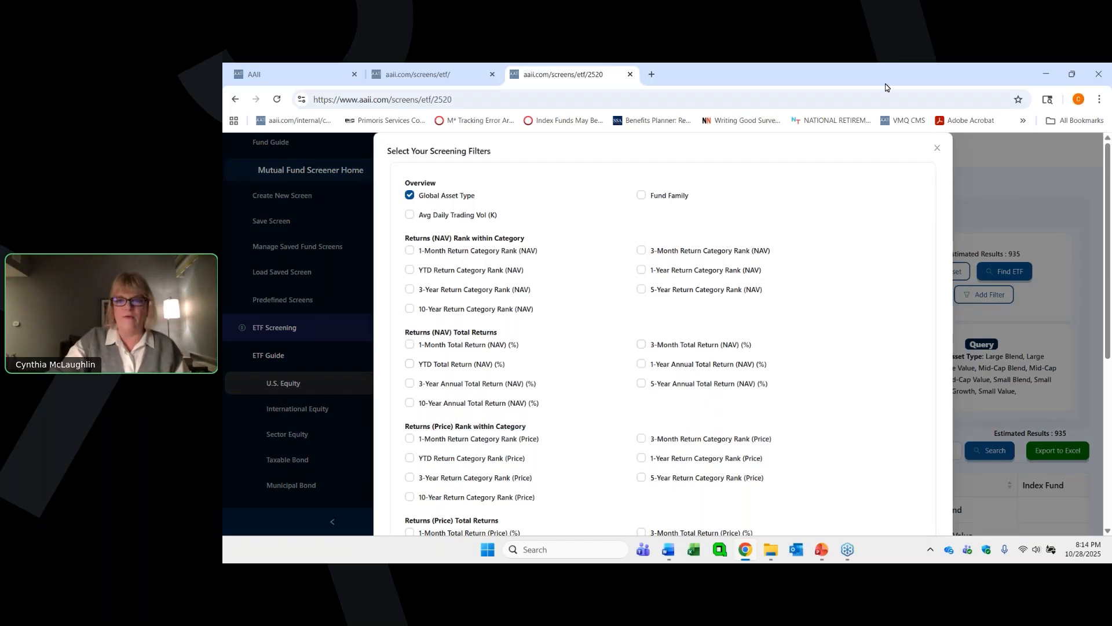
left_click(937, 150)
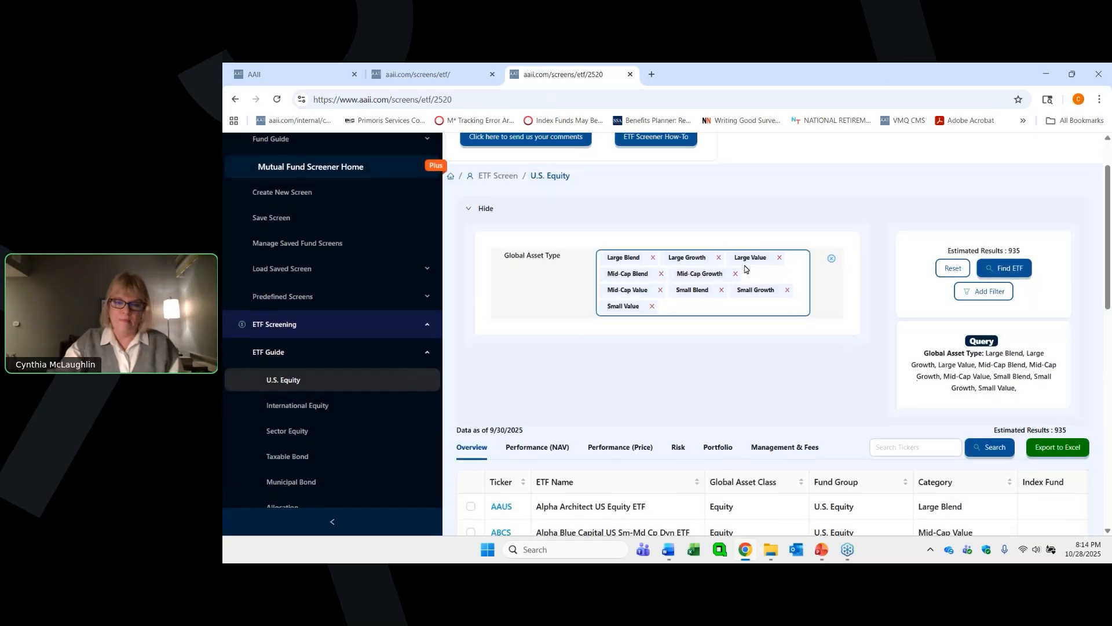
scroll(747, 267, "down", 3)
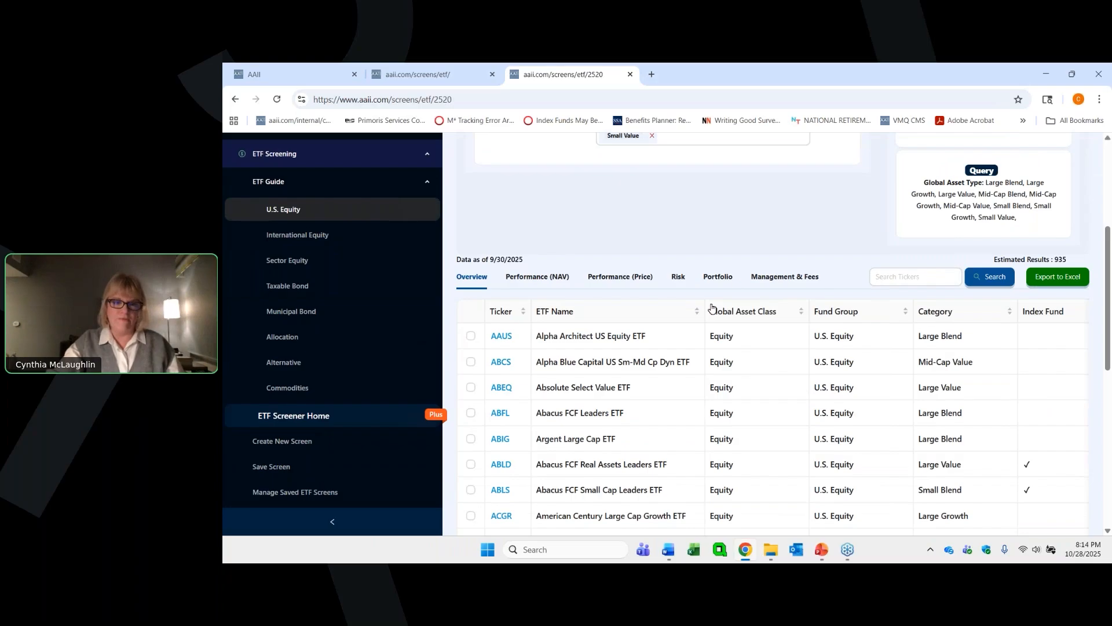
left_click(235, 100)
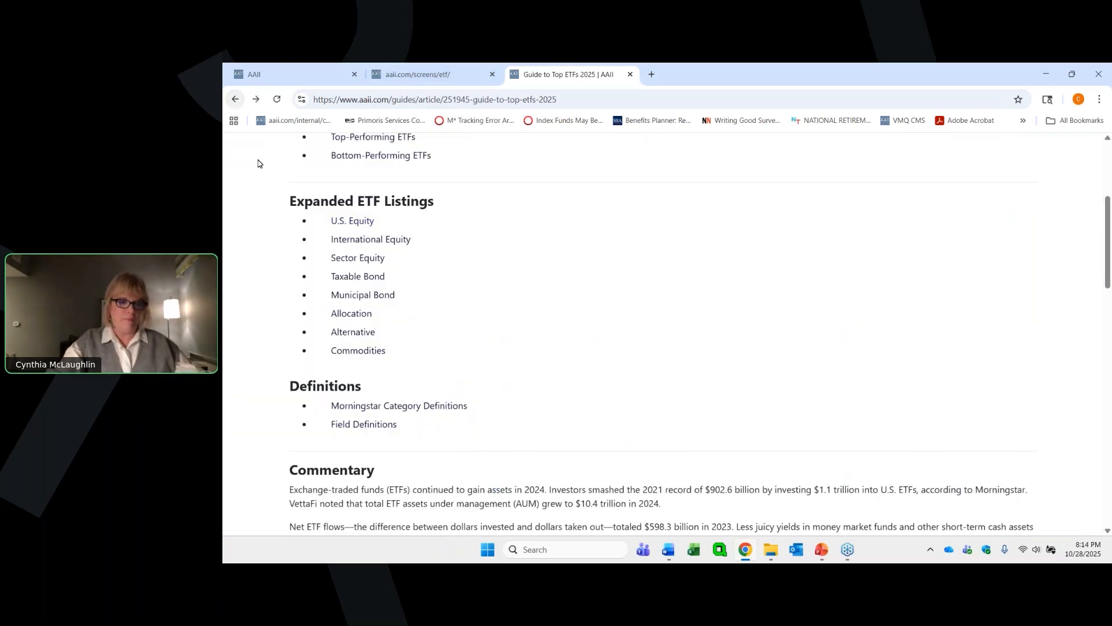
- View the guide's Morningstar Category Definitions and Field Definitions, returning to the guide after each
left_click(400, 406)
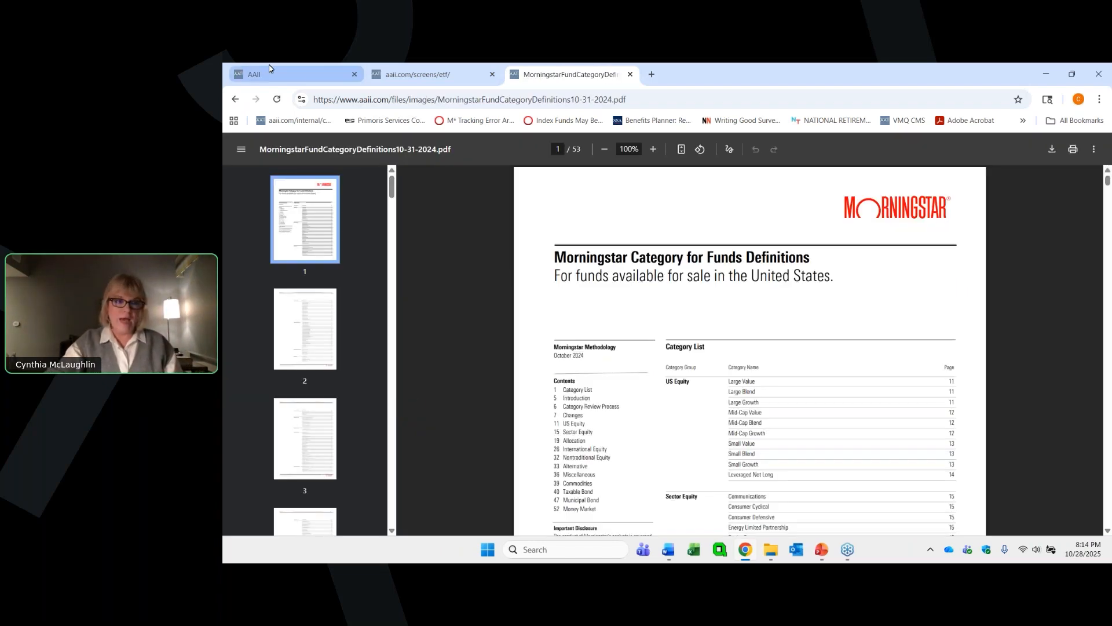
right_click(237, 100)
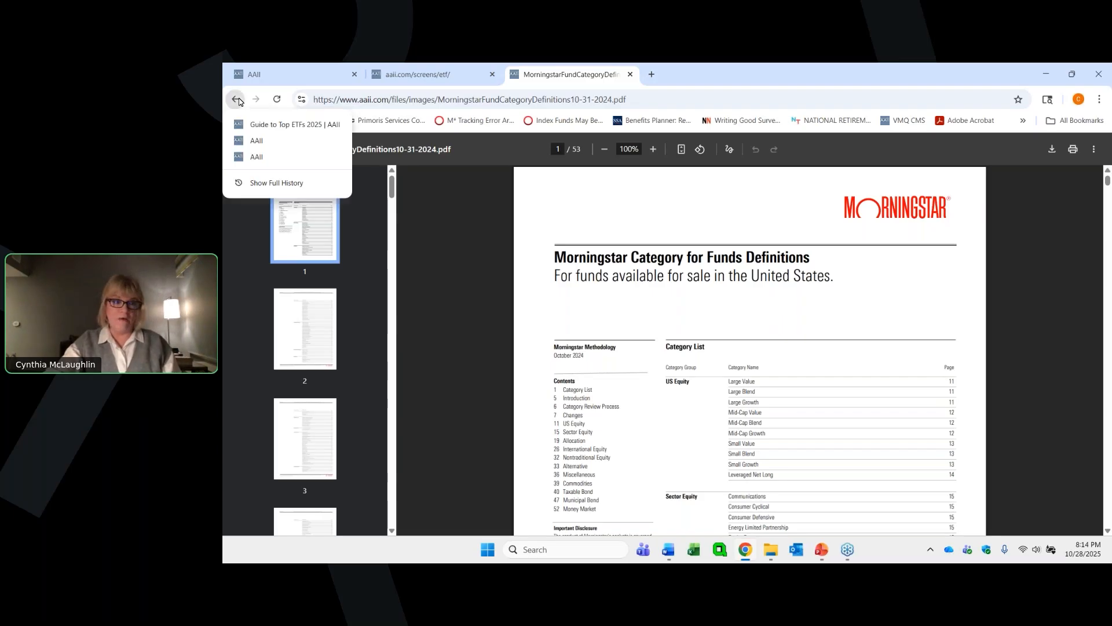
left_click(237, 99)
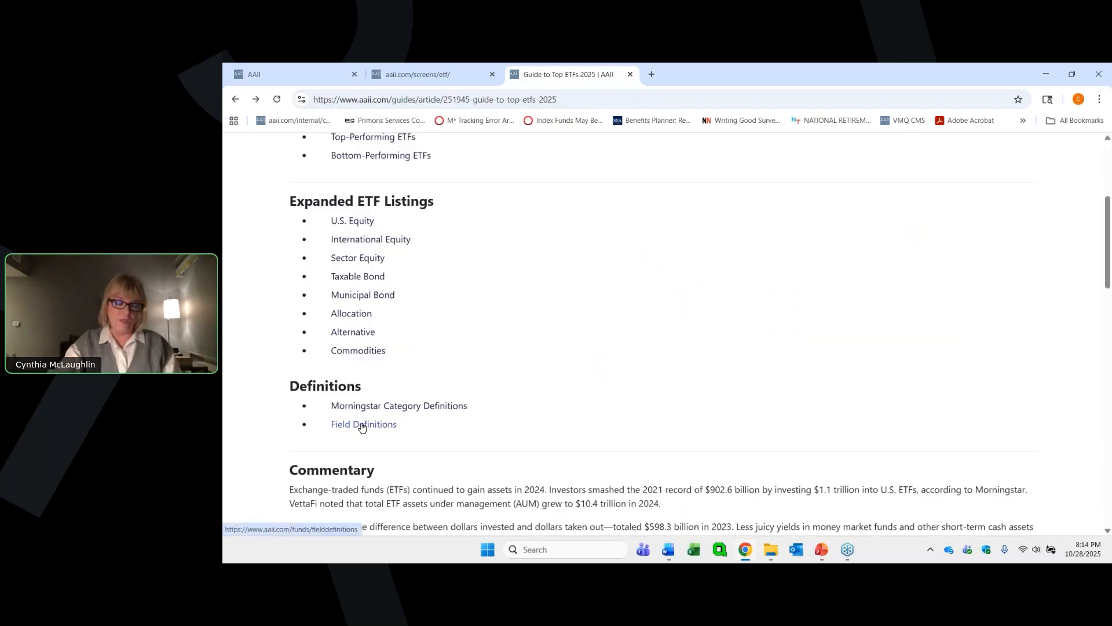
left_click(362, 427)
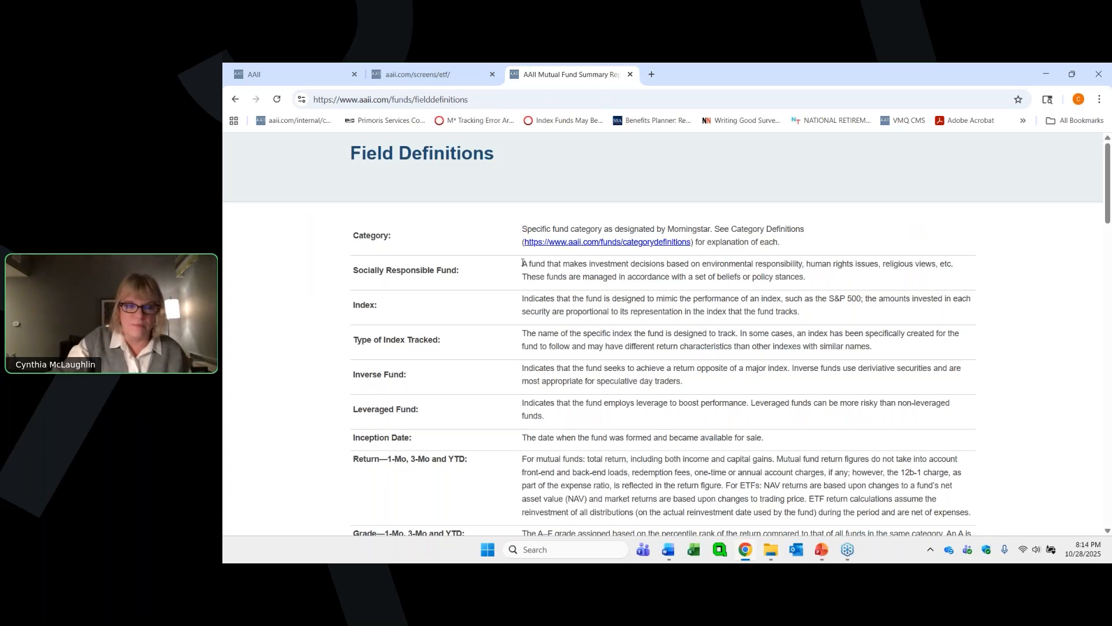
left_click(234, 100)
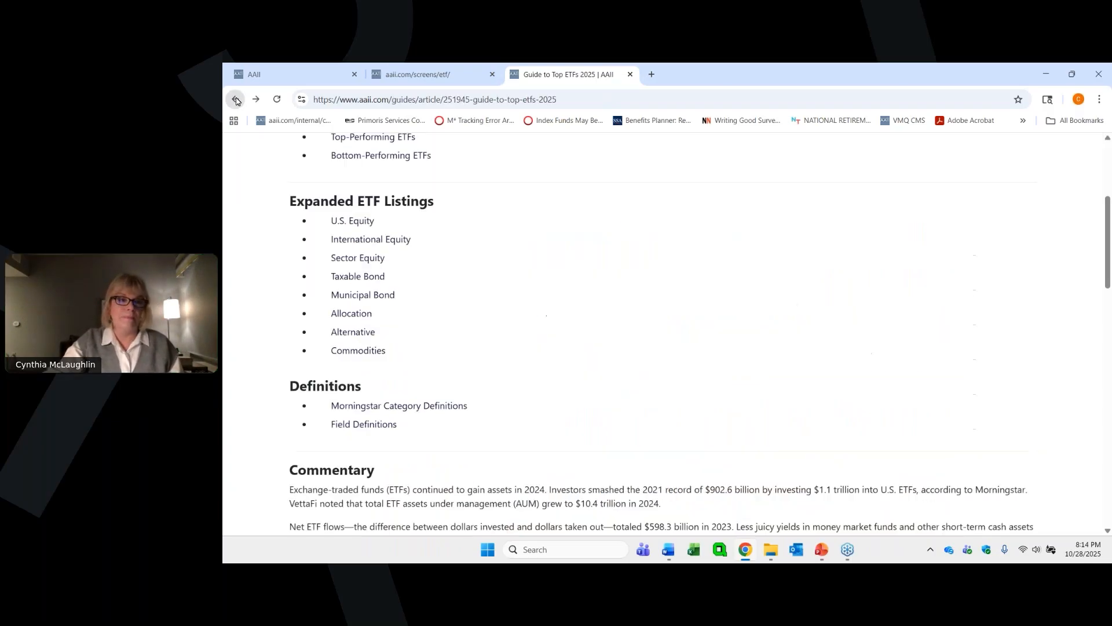
- Switch to the Large Blend ETFs screen, dismiss the Compare ETFs notice, and view more of VOO's overview columns
left_click(396, 74)
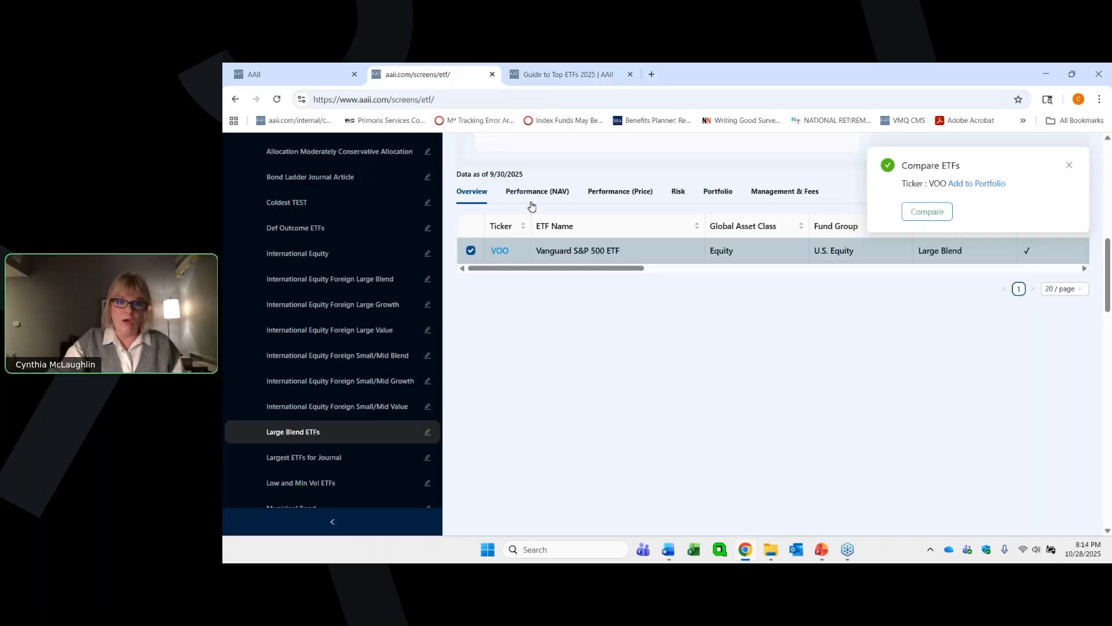
left_click(1070, 165)
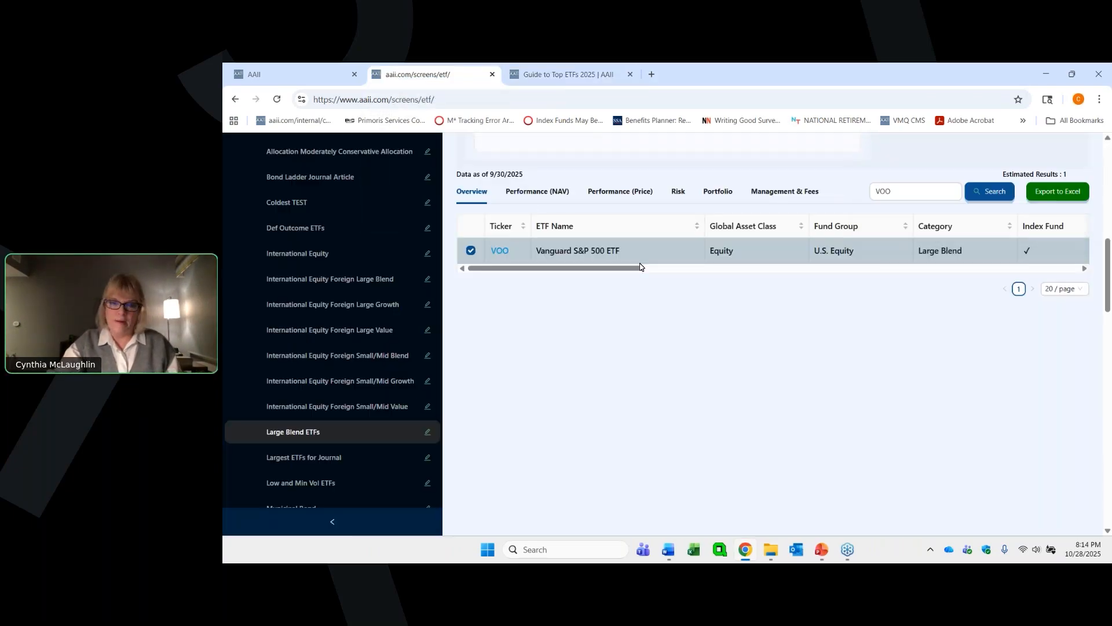
left_click_drag(583, 269, 625, 273)
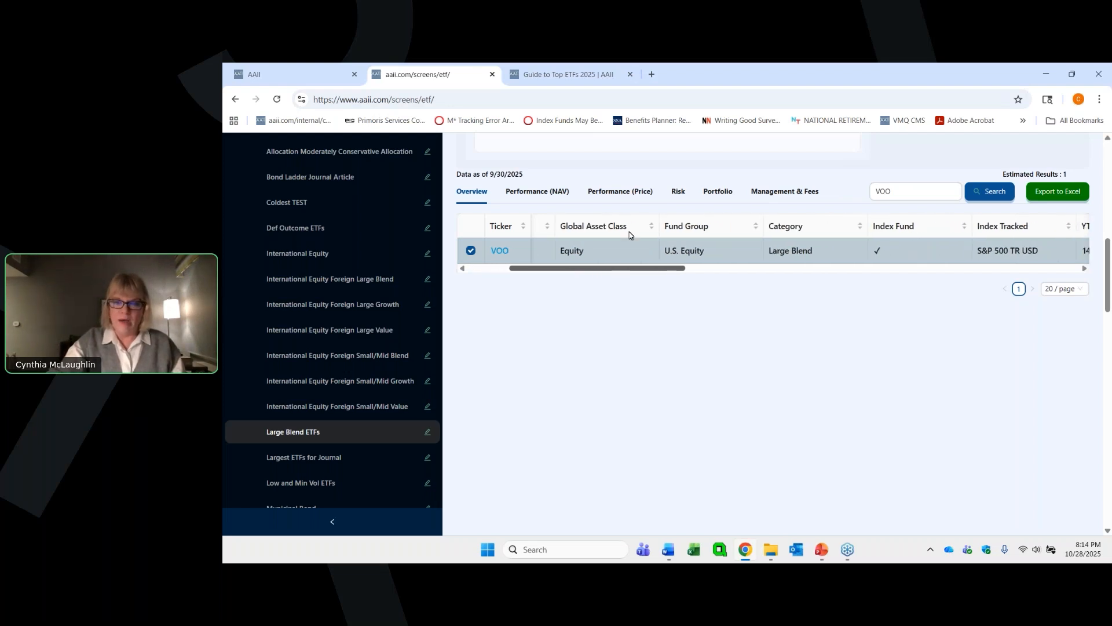
- Examine VOO's risk data from the category risk index through R-squared, highlighting the total risk index value
left_click(680, 195)
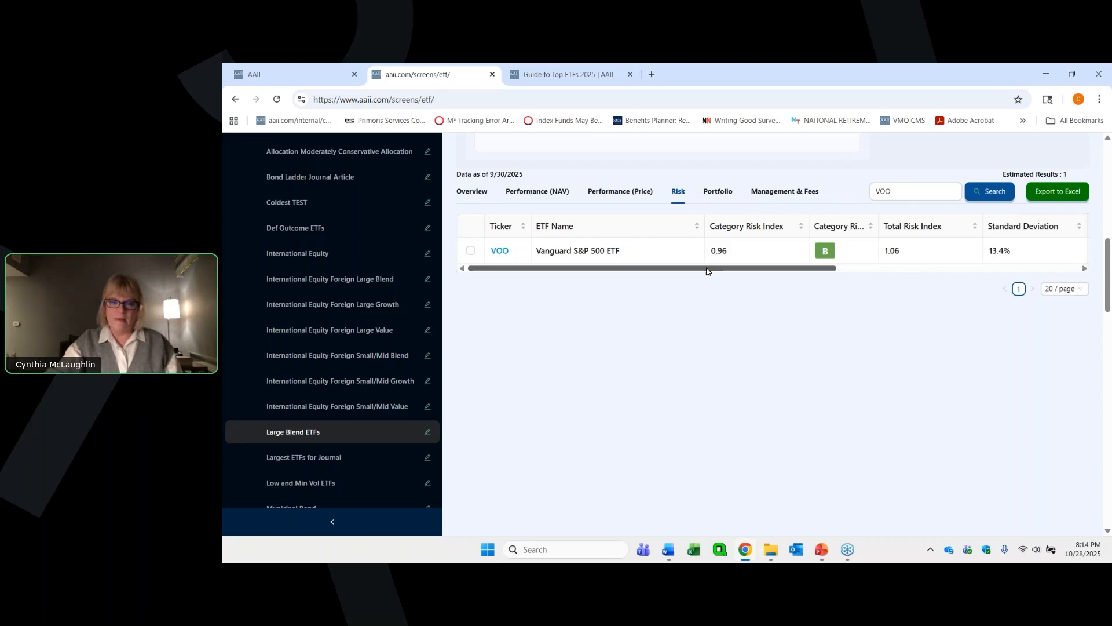
left_click_drag(706, 272, 811, 268)
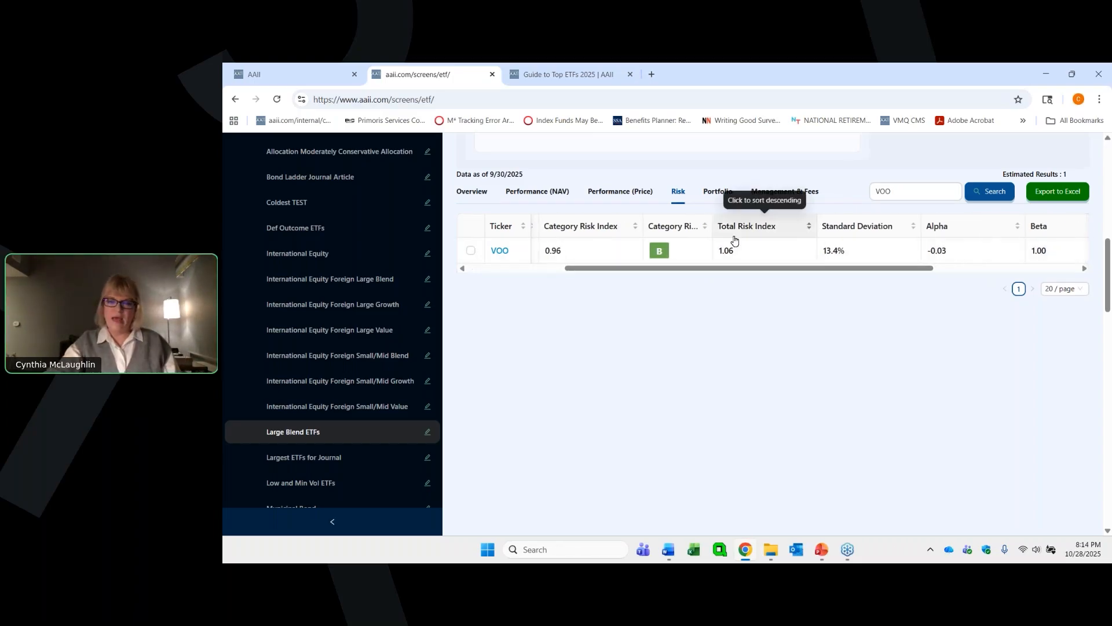
left_click_drag(733, 251, 718, 251)
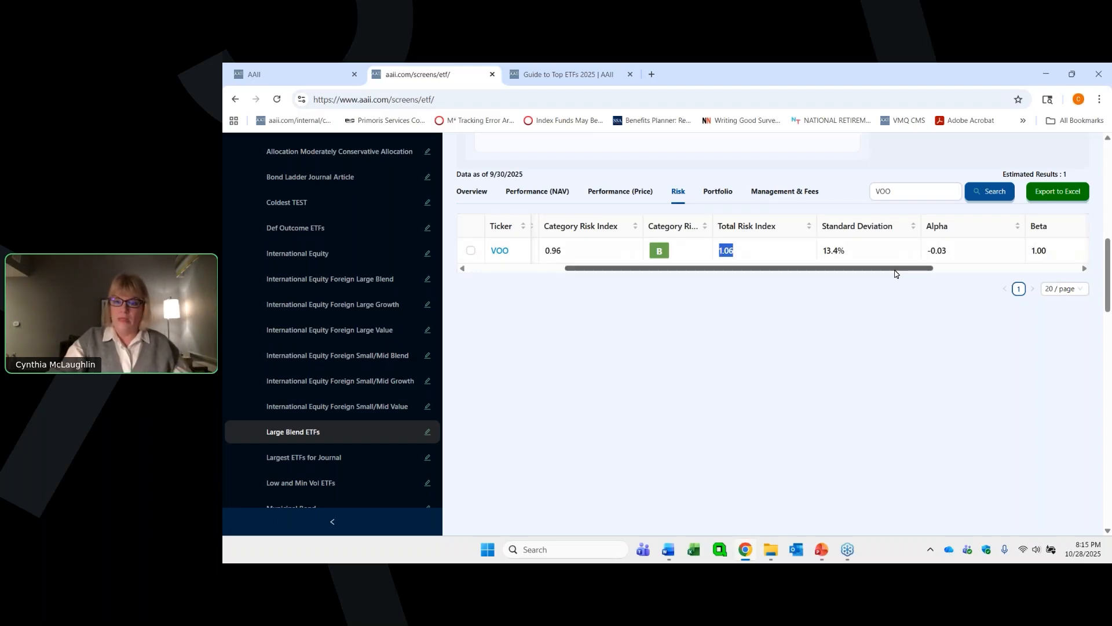
left_click_drag(909, 268, 953, 257)
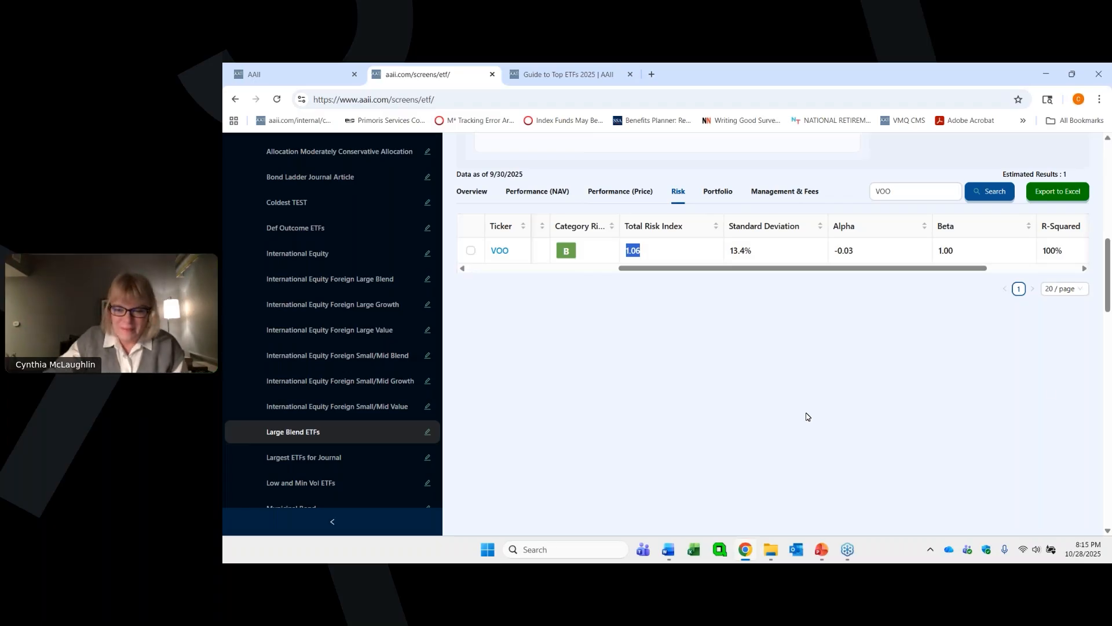
left_click(1036, 499)
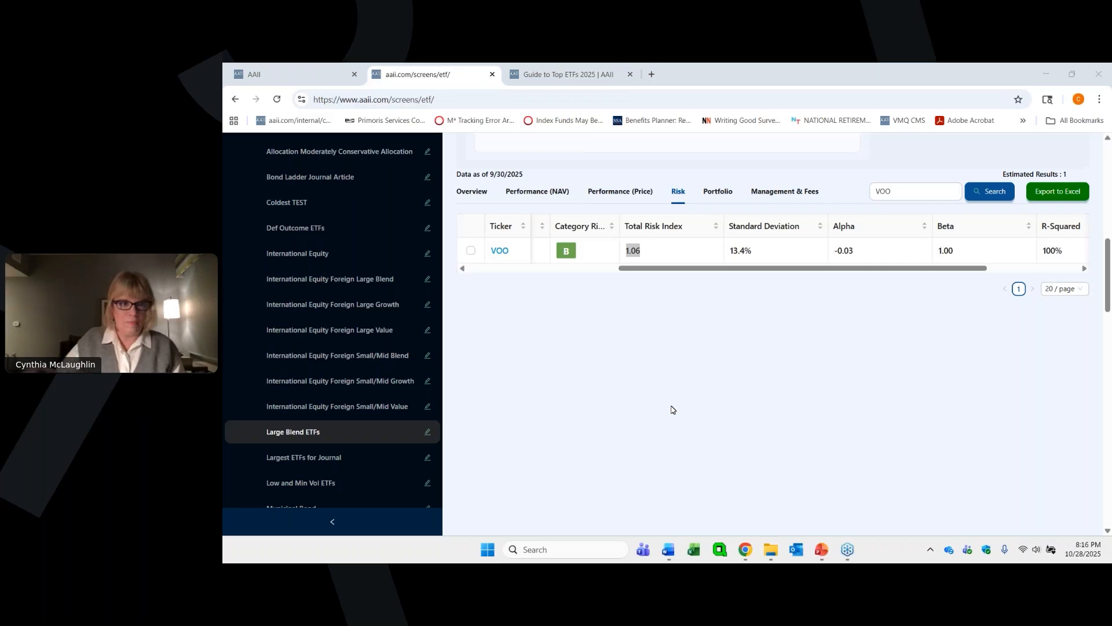
- Switch back to the side-by-side ETF comparison of IVV, VOO and VOOG
left_click(323, 77)
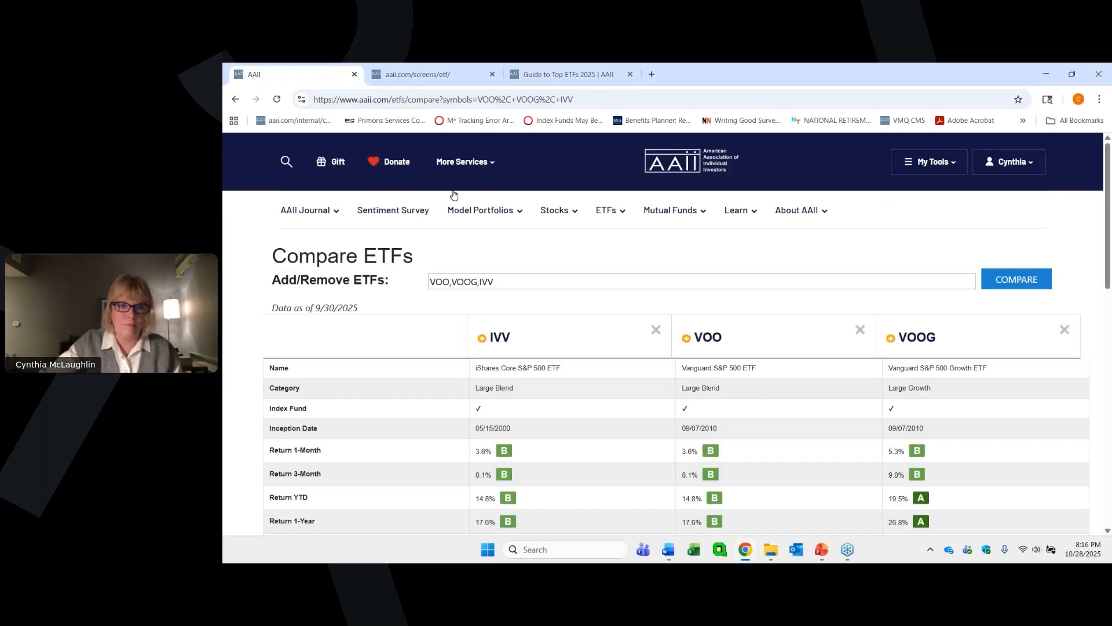
mouse_move(609, 212)
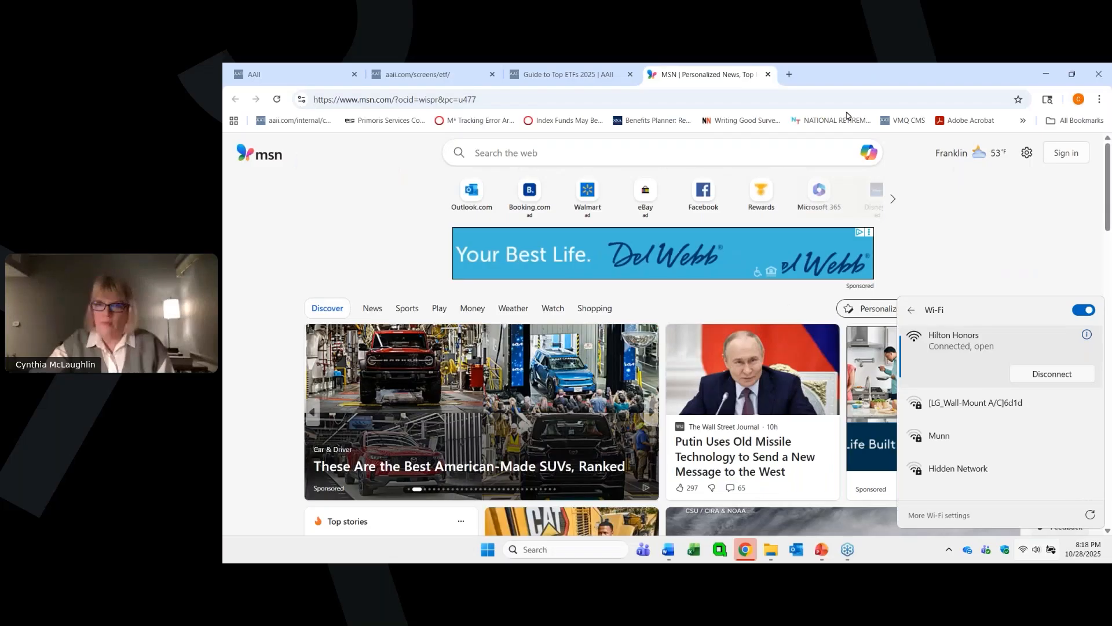
- Close the Wi-Fi network list and the MSN page, and switch to the webinar control window
left_click(848, 107)
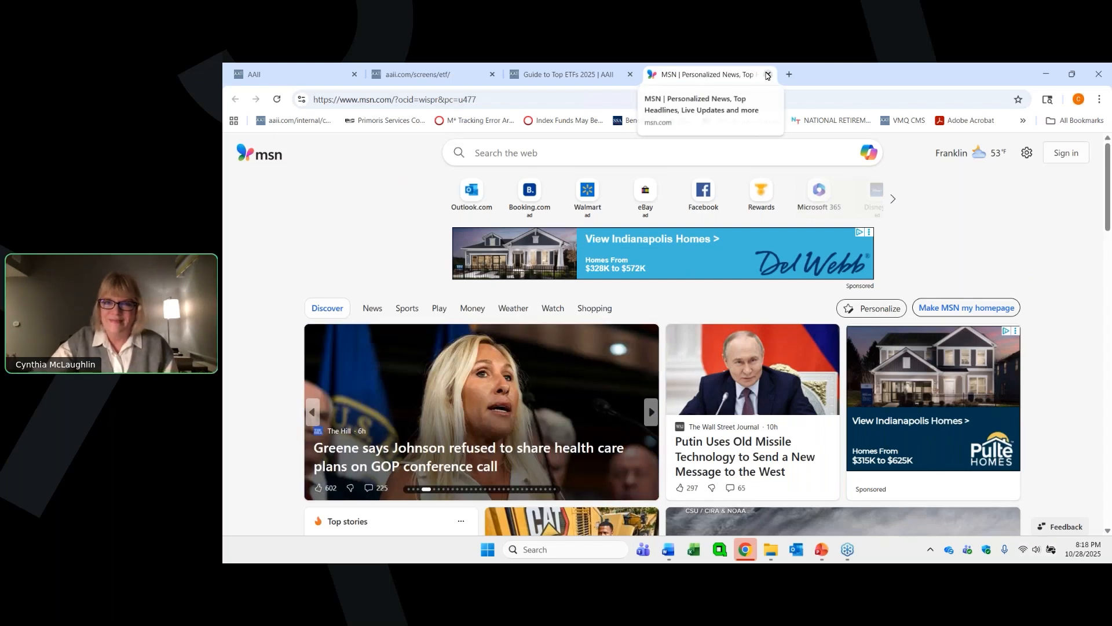
left_click(768, 75)
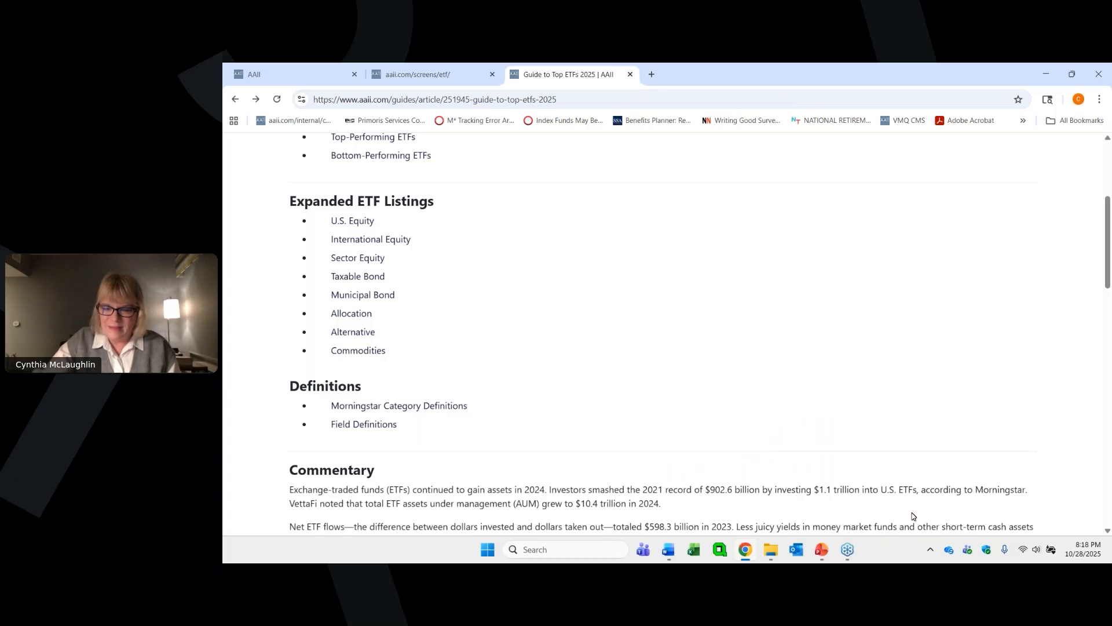
mouse_move(849, 557)
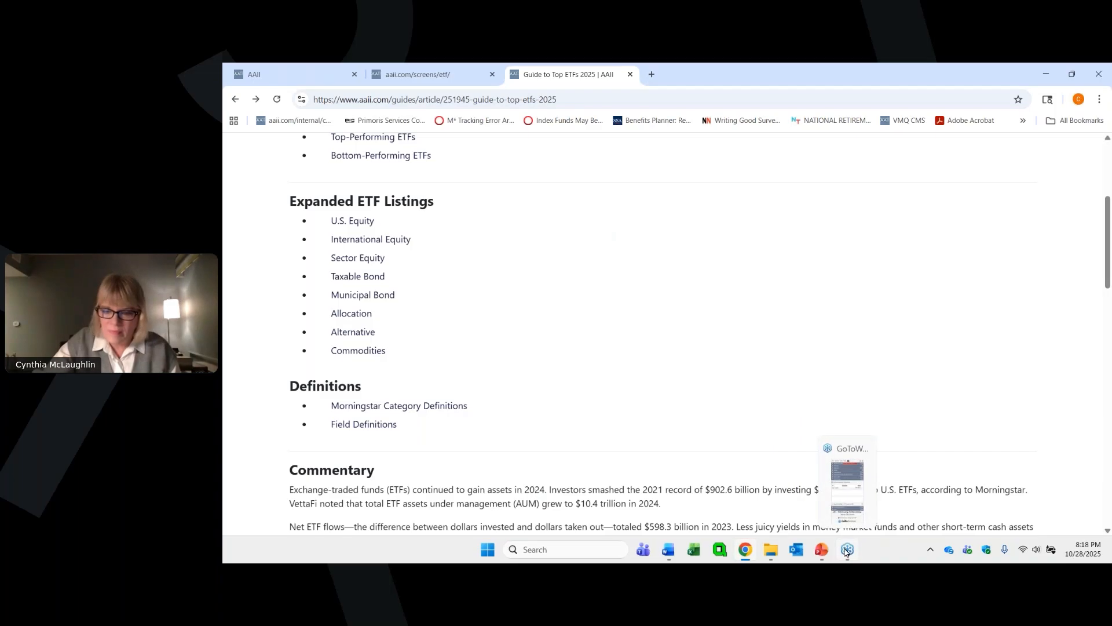
left_click(847, 550)
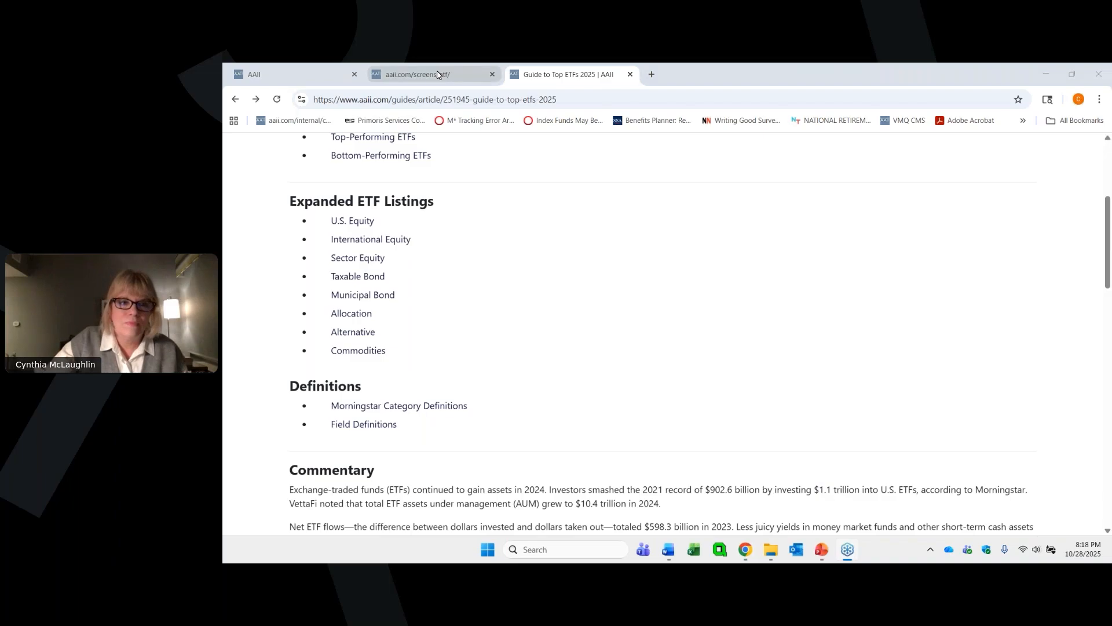
- Return to the screener's VOO result and examine its portfolio columns, including cash, foreign holdings, inverse fund and leveraged fund
mouse_move(438, 74)
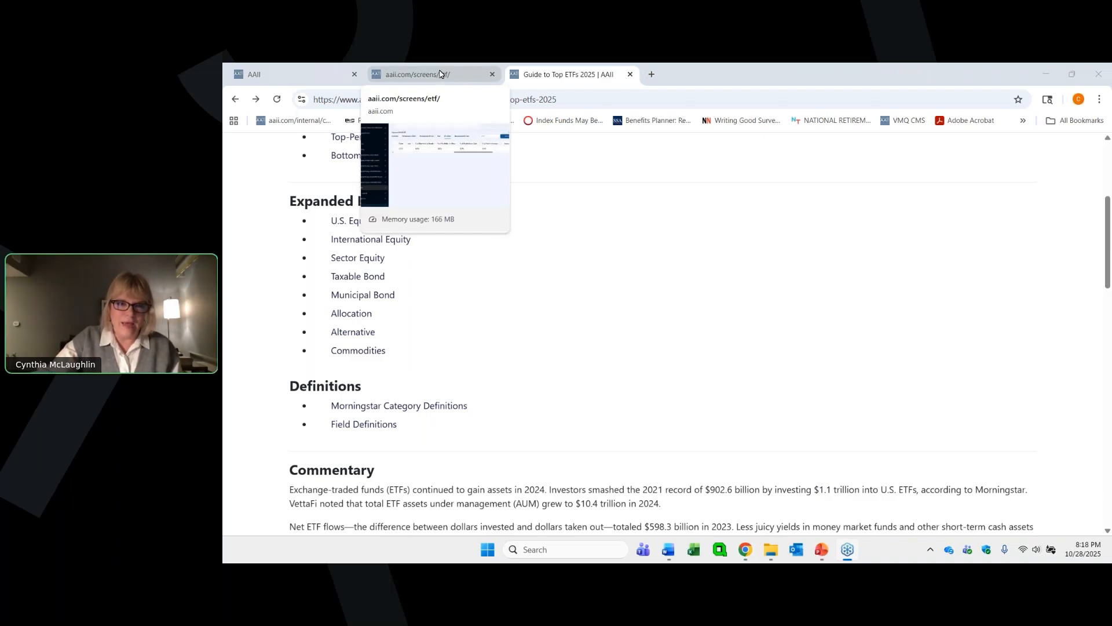
left_click(439, 74)
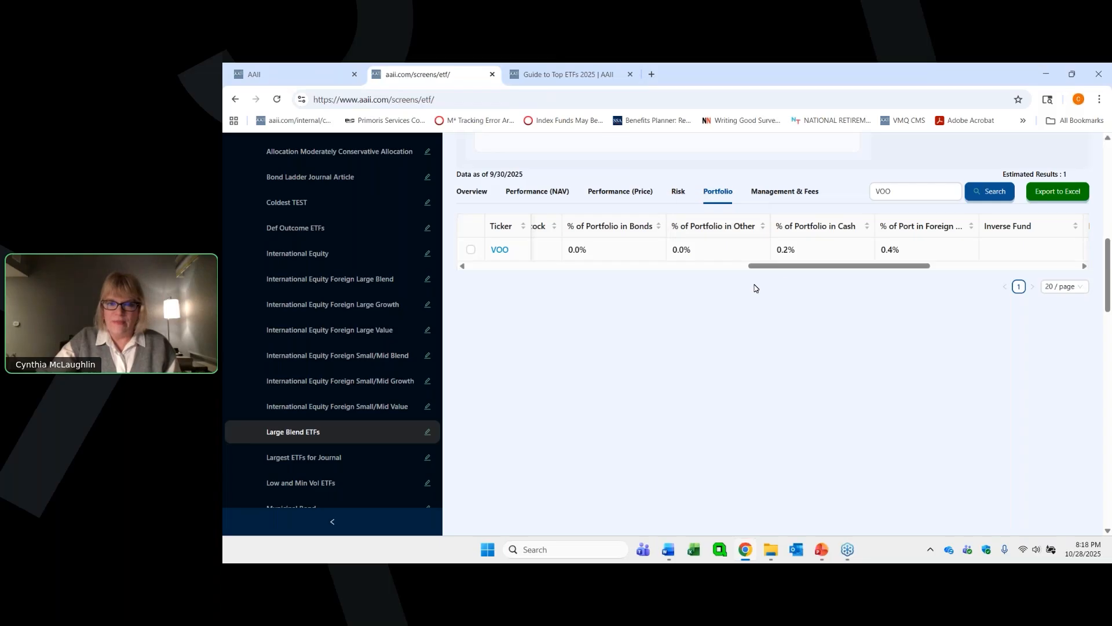
mouse_move(787, 265)
left_mouse_down()
mouse_move(760, 266)
mouse_move(784, 266)
left_mouse_up()
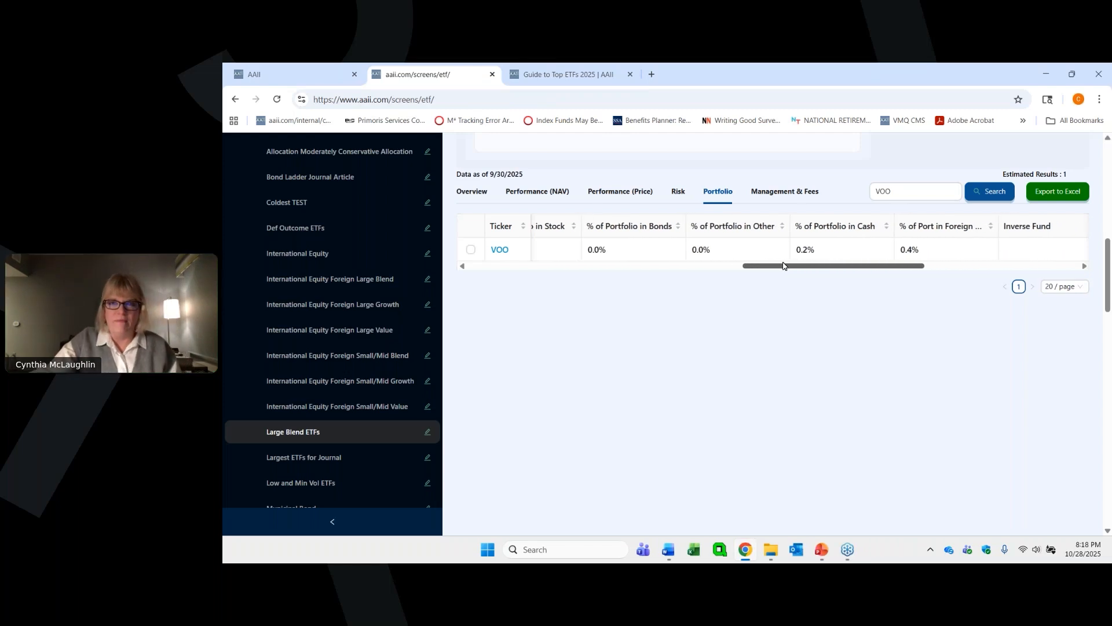
left_click_drag(787, 262, 840, 265)
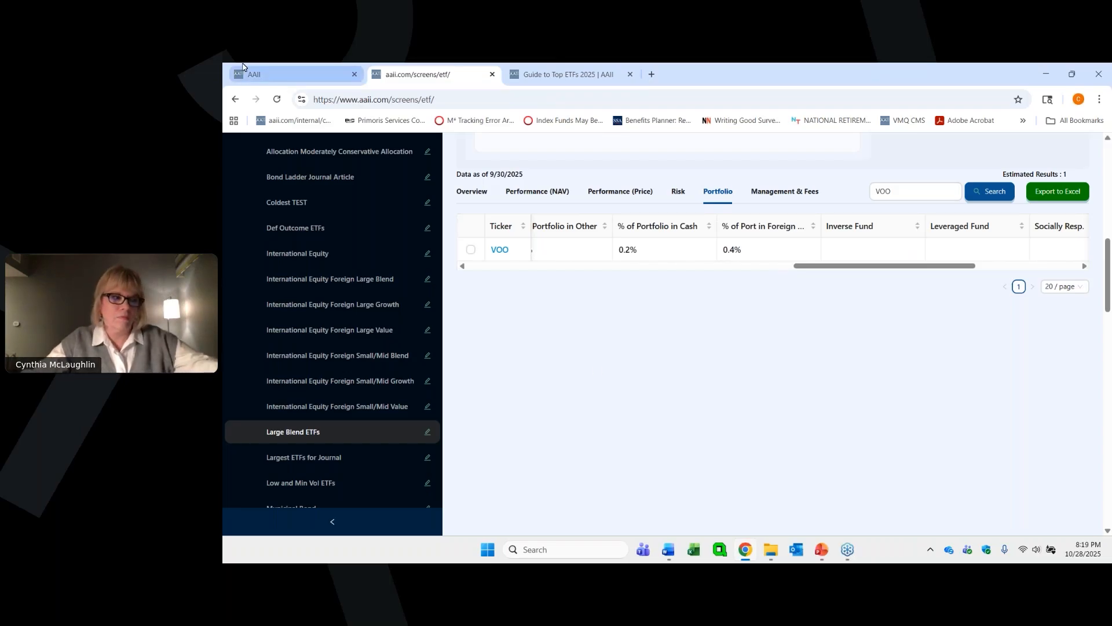
- Open the Field Definitions from the Guide to Top ETFs and read the entries from Category through R-Squared
mouse_move(244, 64)
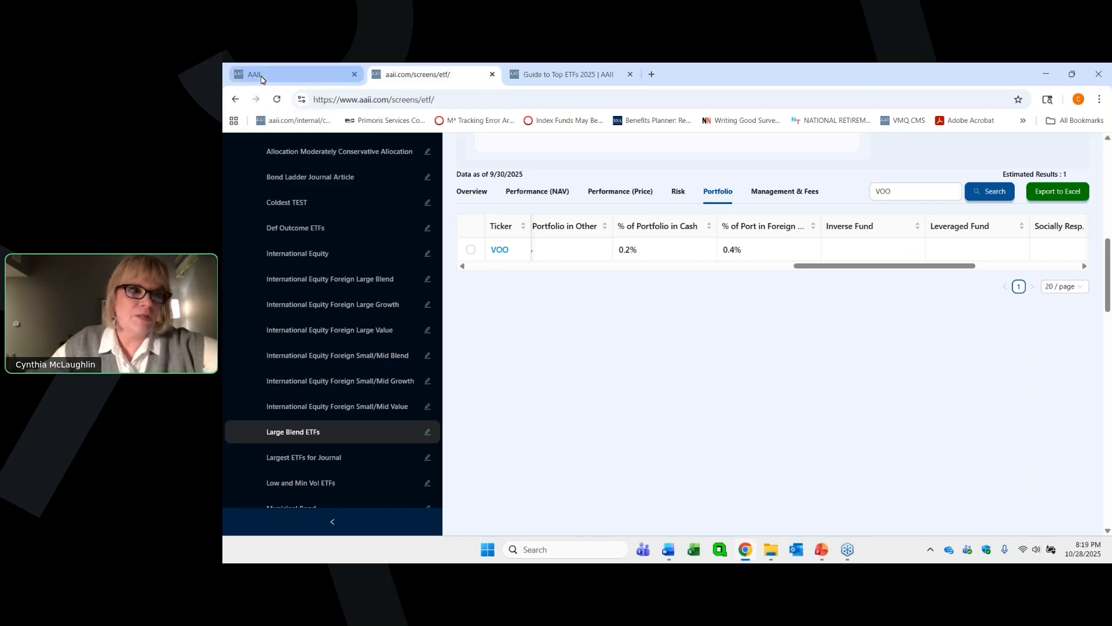
mouse_move(261, 82)
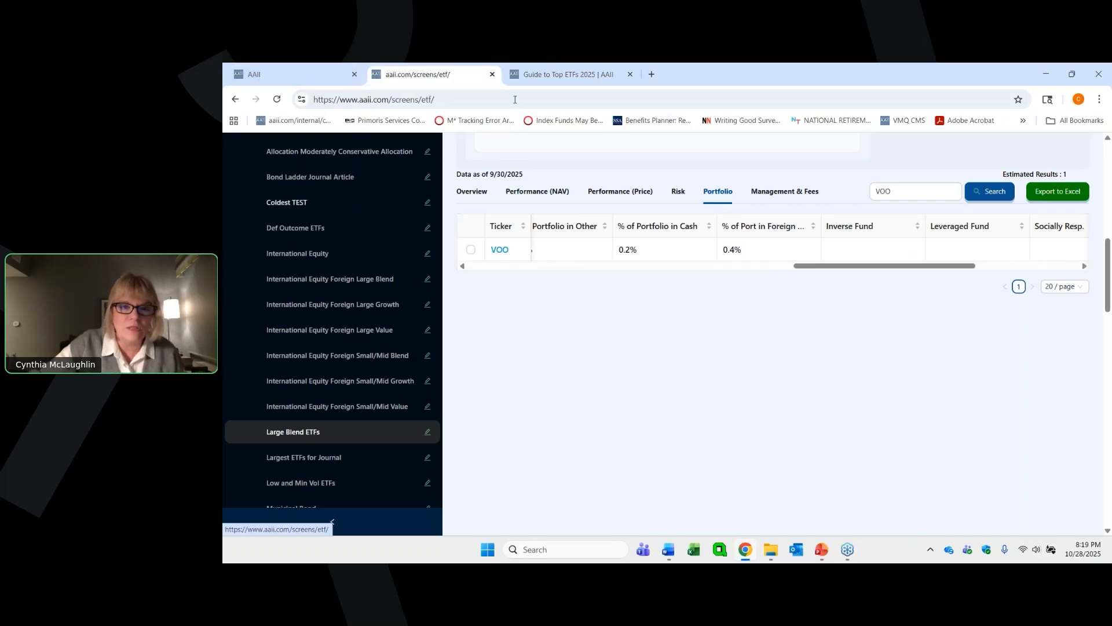
left_click(534, 84)
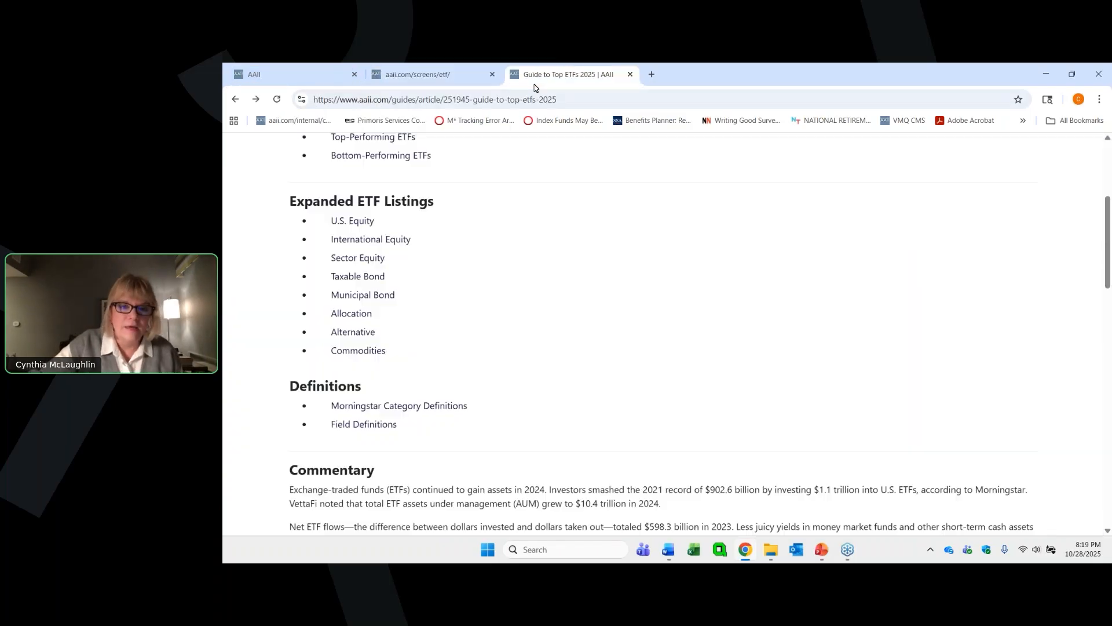
left_click(350, 426)
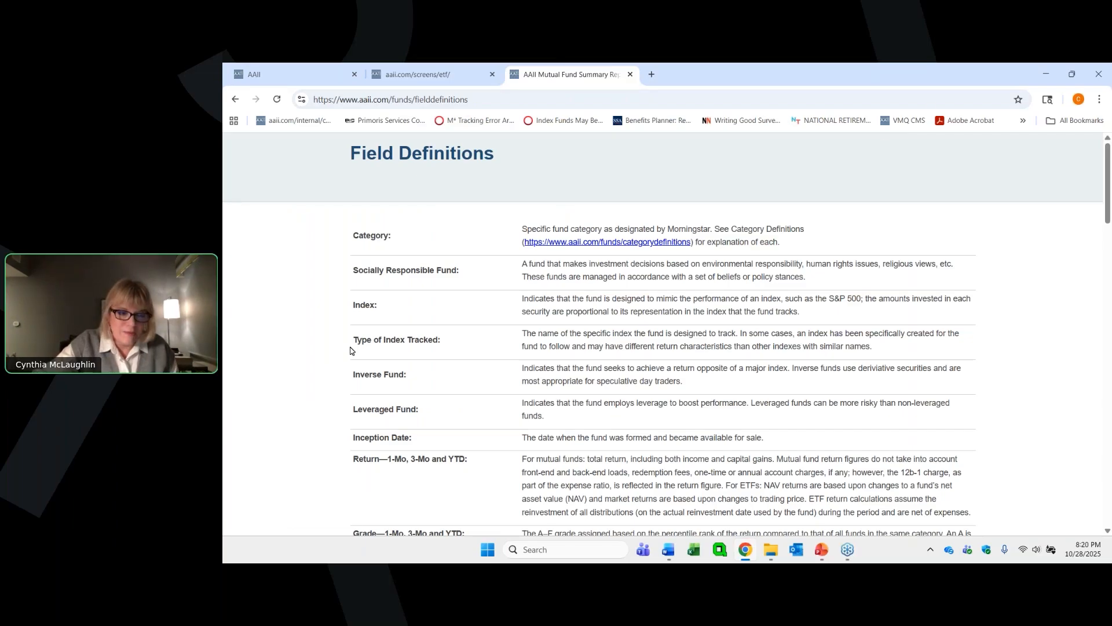
scroll(350, 350, "down", 6)
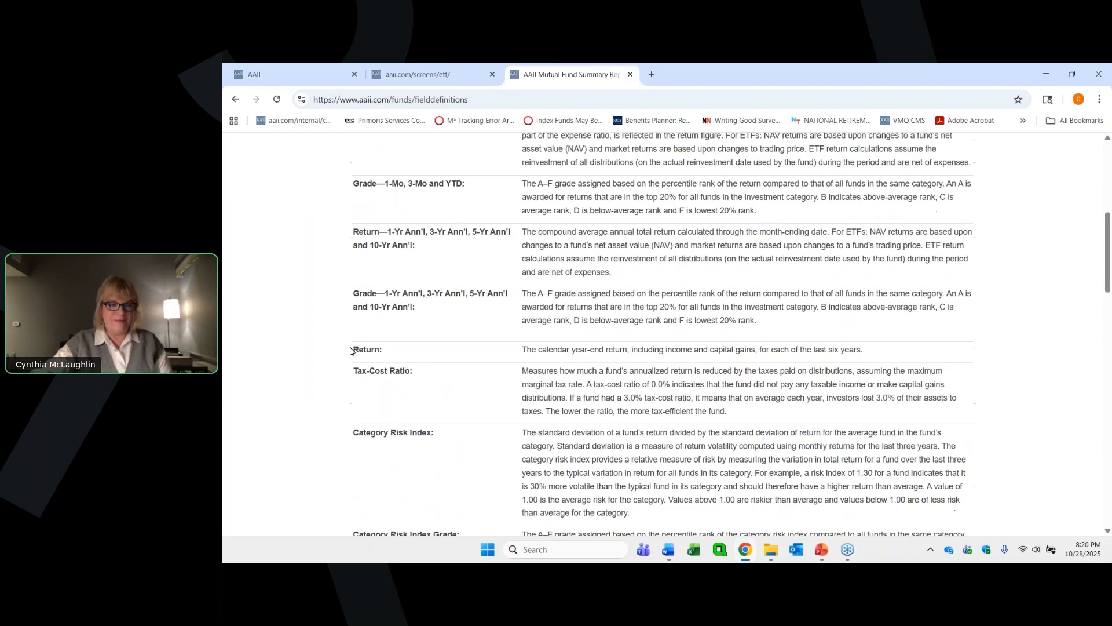
scroll(350, 350, "down", 5)
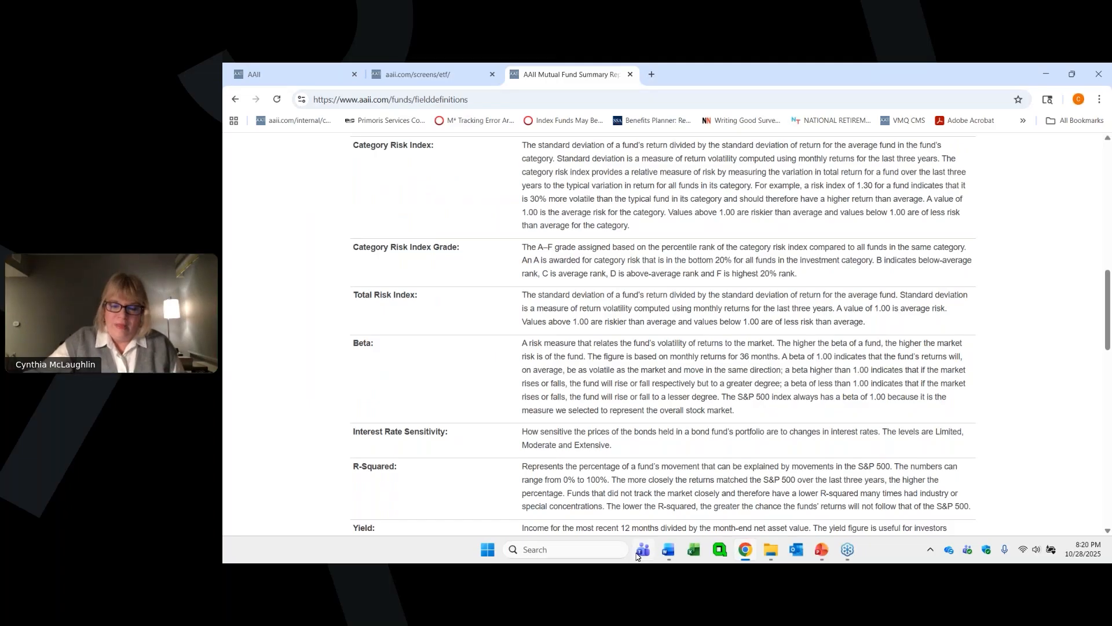
- Check the webinar control window and return to the filter settings of the Large Blend ETFs screen
mouse_move(852, 556)
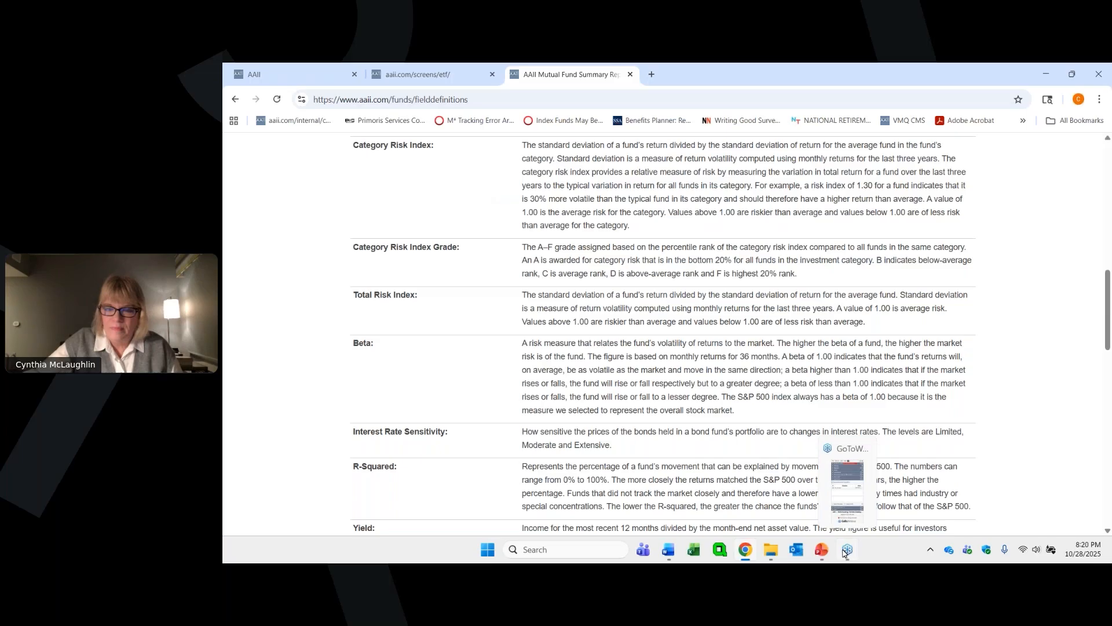
left_click(843, 550)
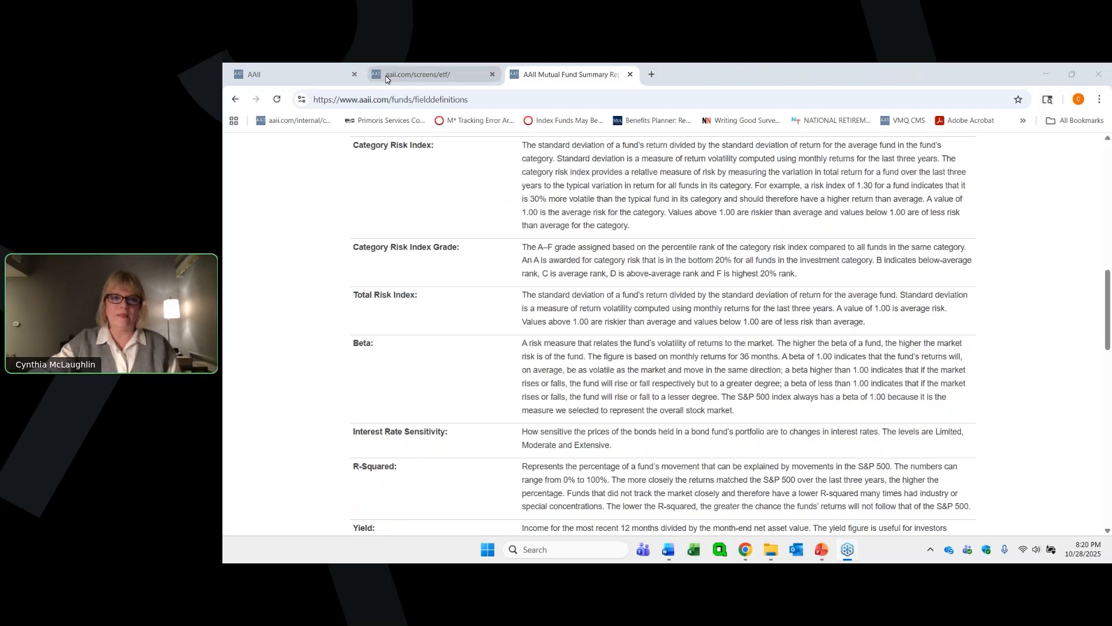
left_click(418, 79)
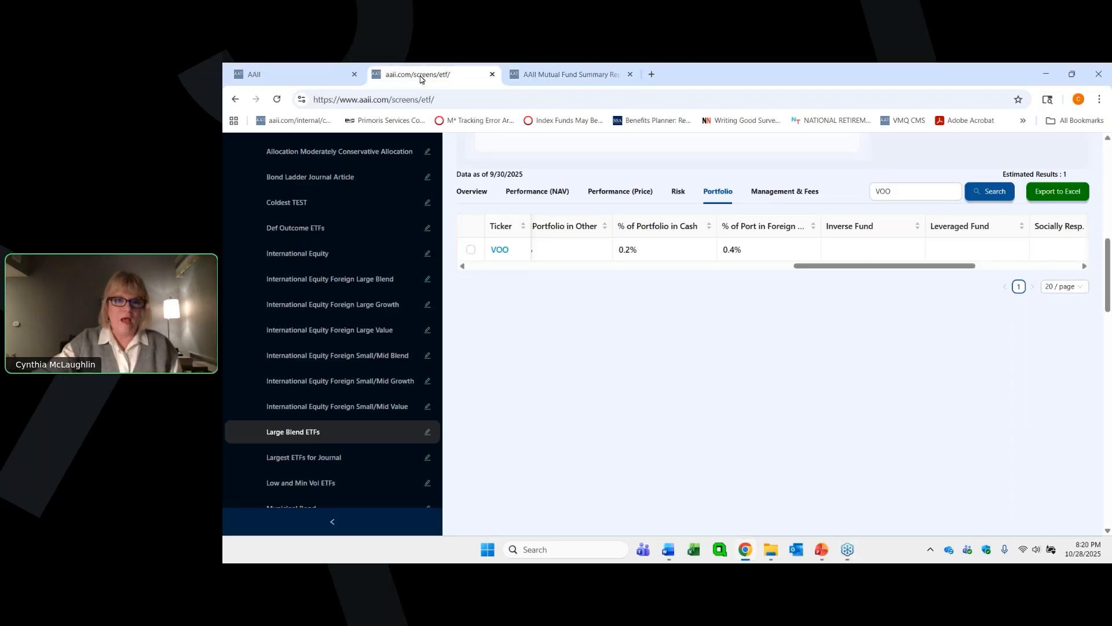
scroll(440, 290, "up", 5)
scroll(437, 281, "up", 4)
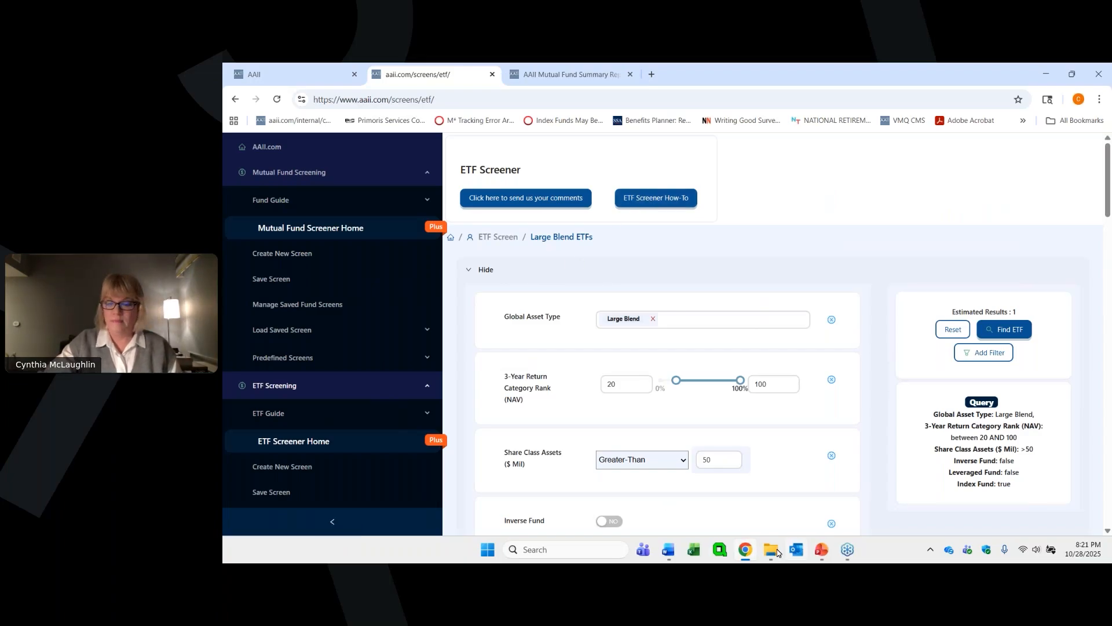
mouse_move(846, 548)
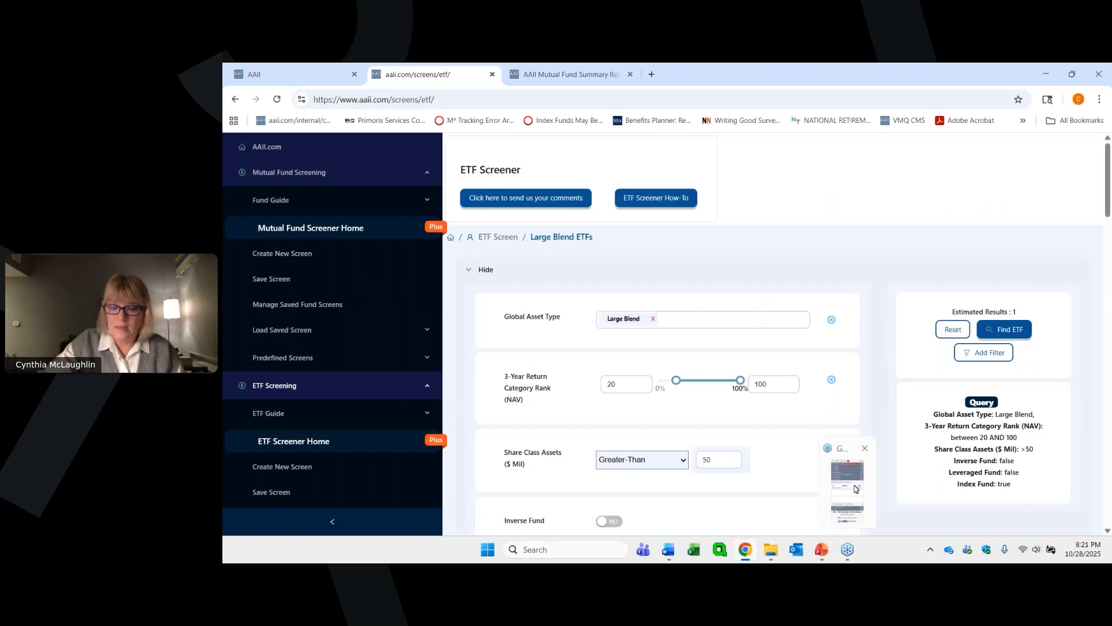
mouse_move(870, 480)
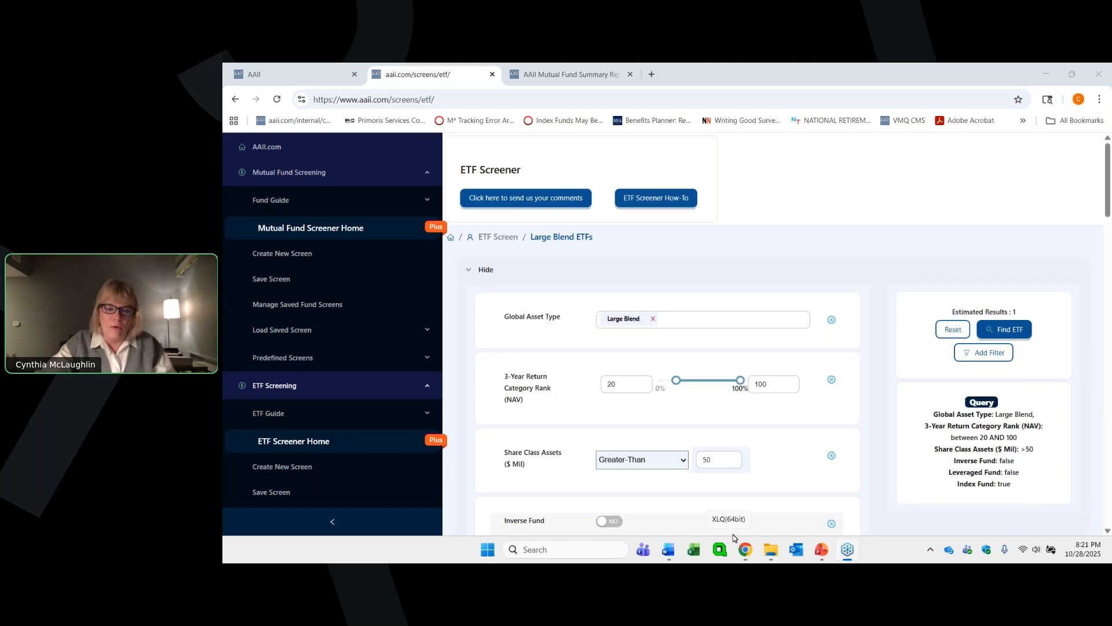
mouse_move(741, 555)
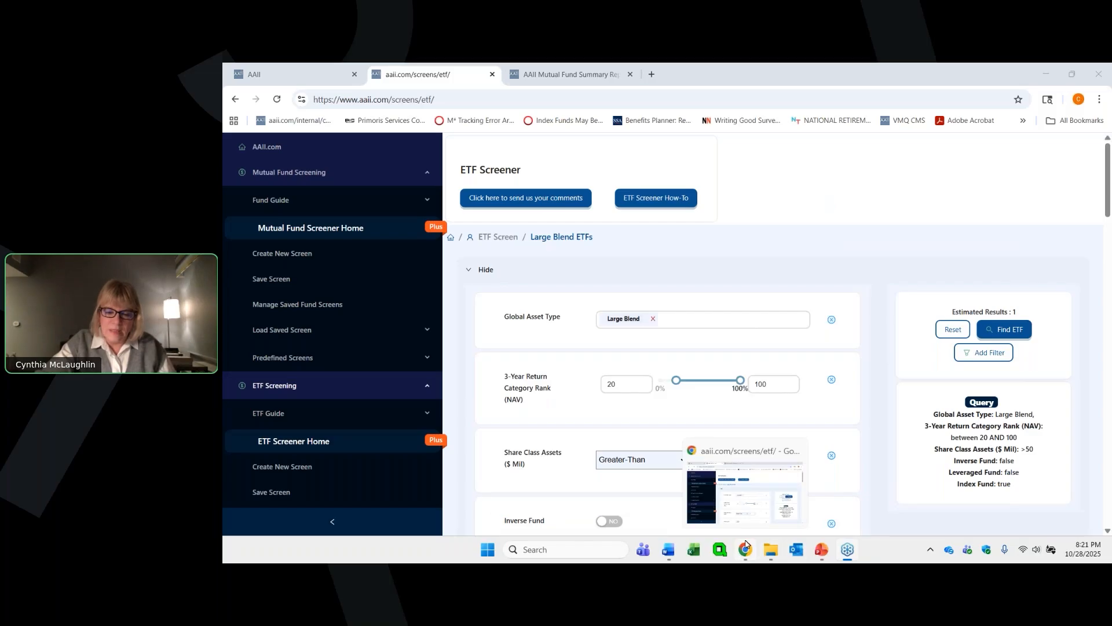
left_click(745, 517)
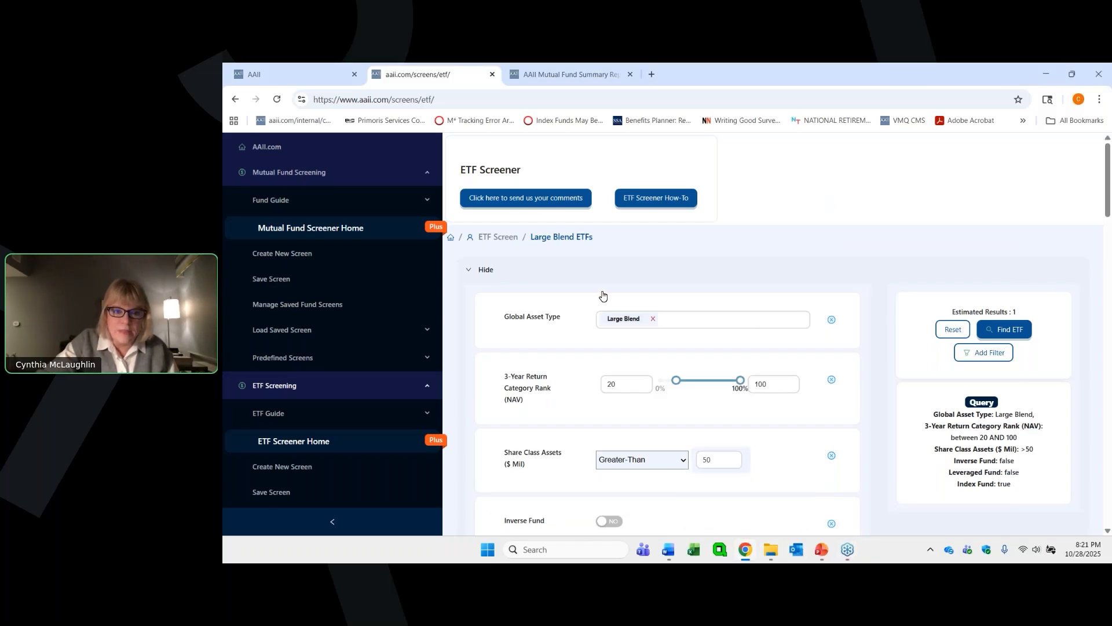
- Review VOO's NAV and price performance, including the annualized returns and their grades
scroll(614, 278, "down", 3)
scroll(615, 280, "down", 4)
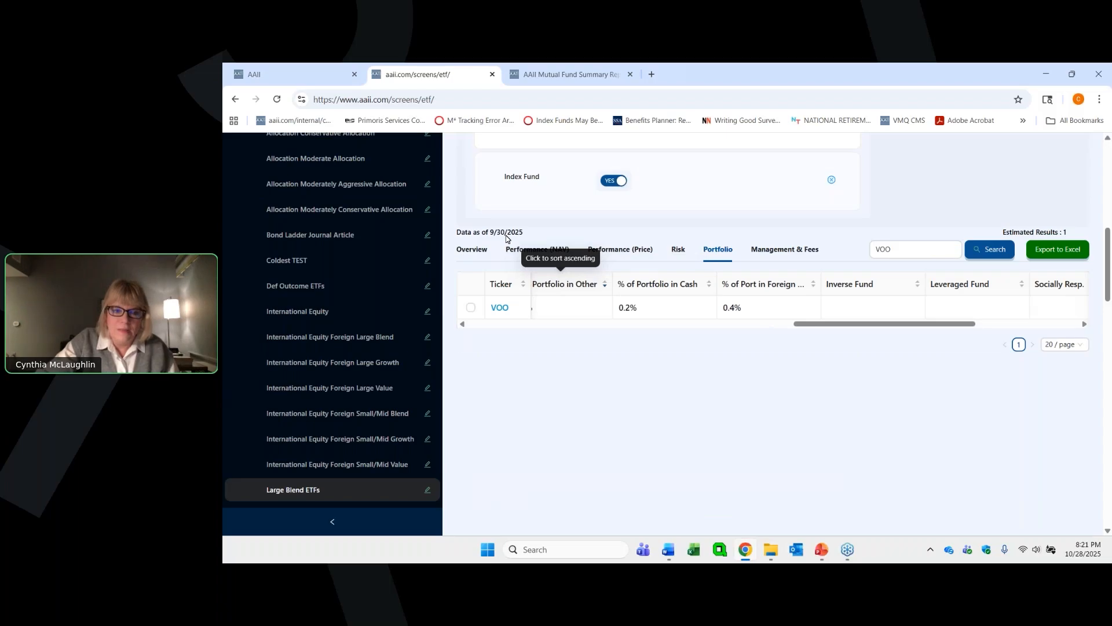
left_click(523, 251)
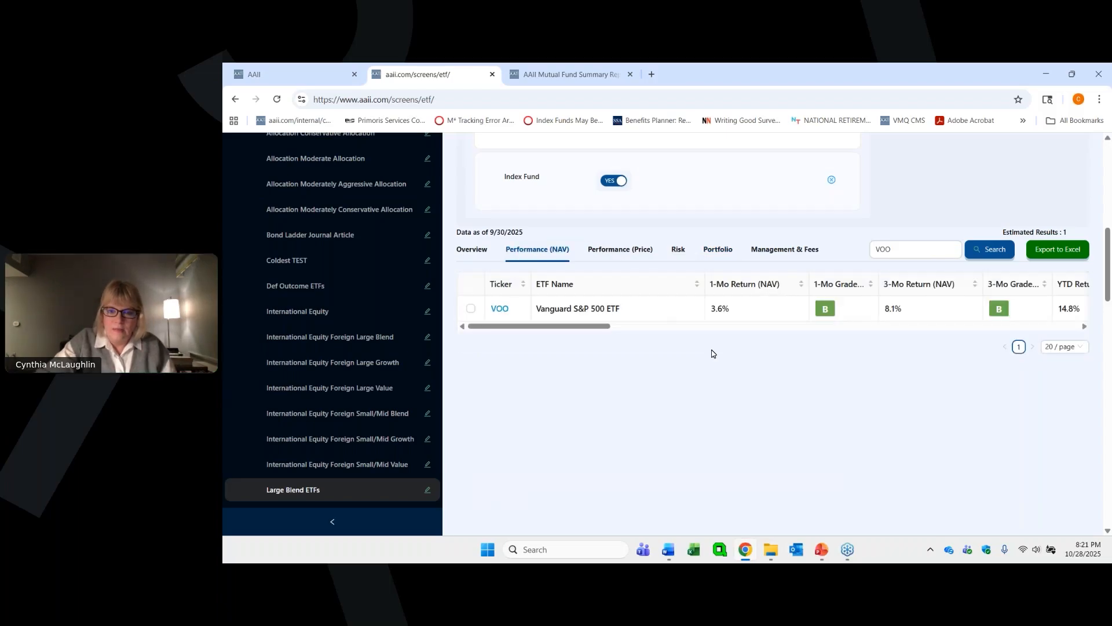
left_click_drag(600, 326, 829, 328)
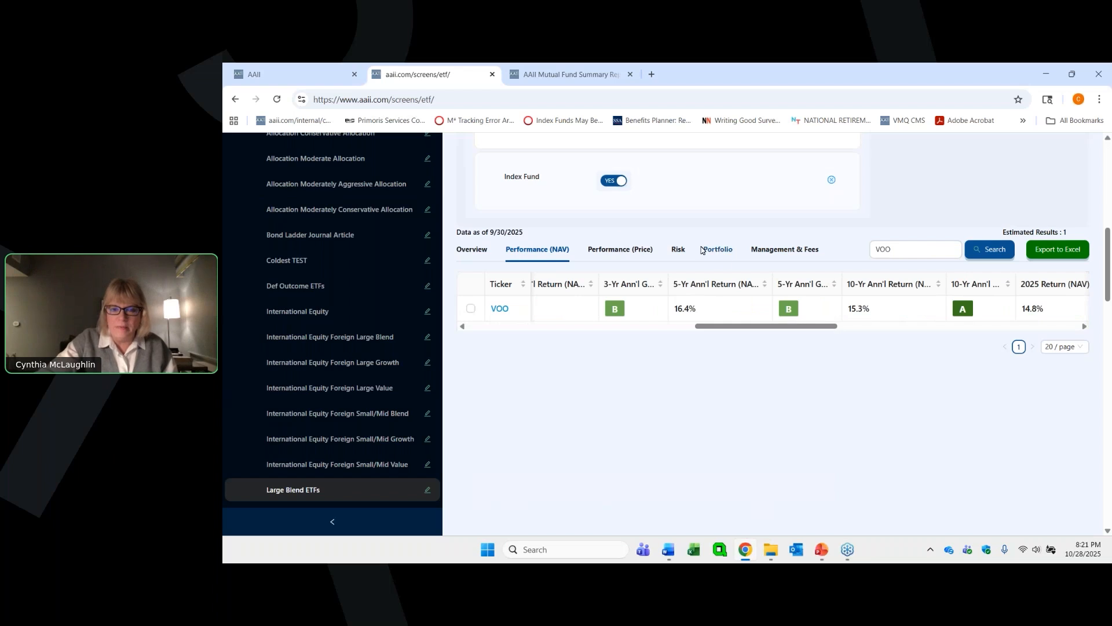
left_click(609, 252)
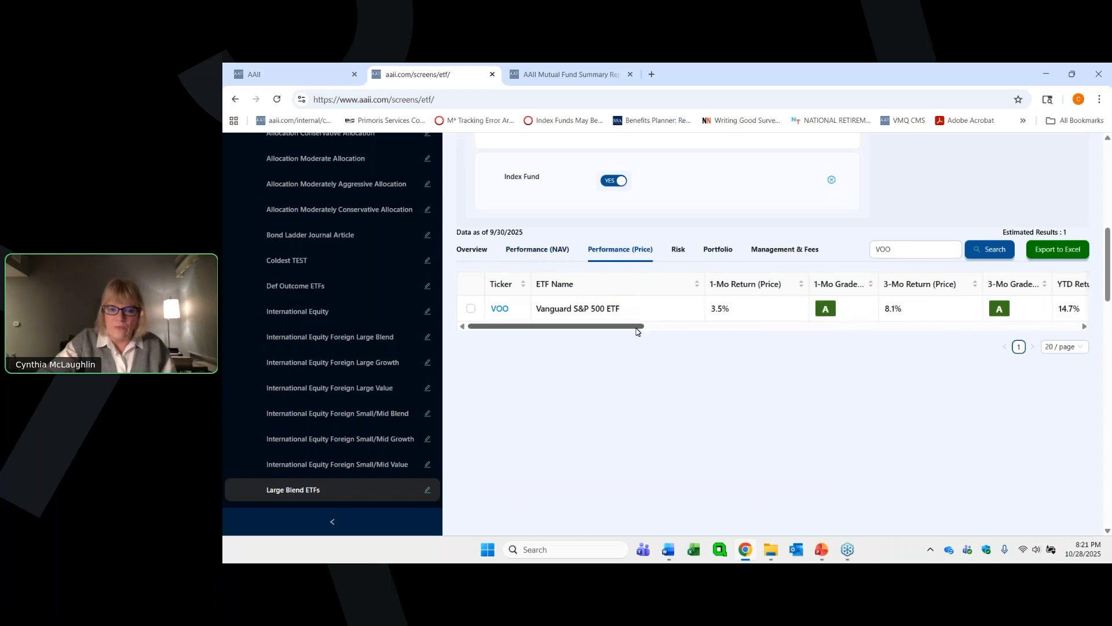
left_click_drag(643, 326, 885, 325)
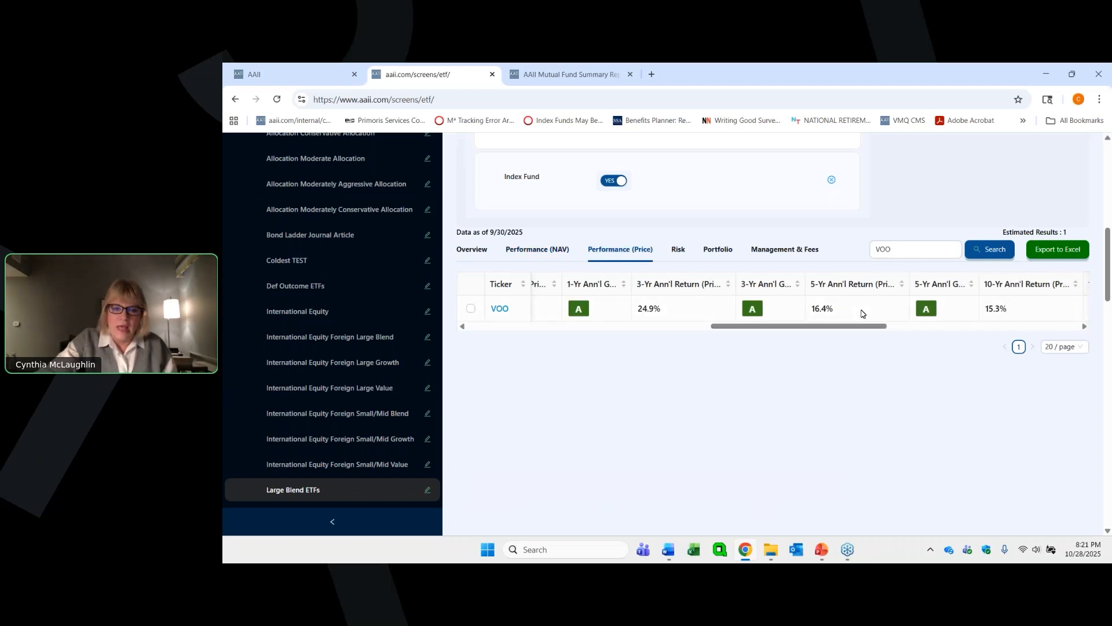
- Examine VOO's risk, portfolio, and management and fees data in the screener results
left_click(679, 250)
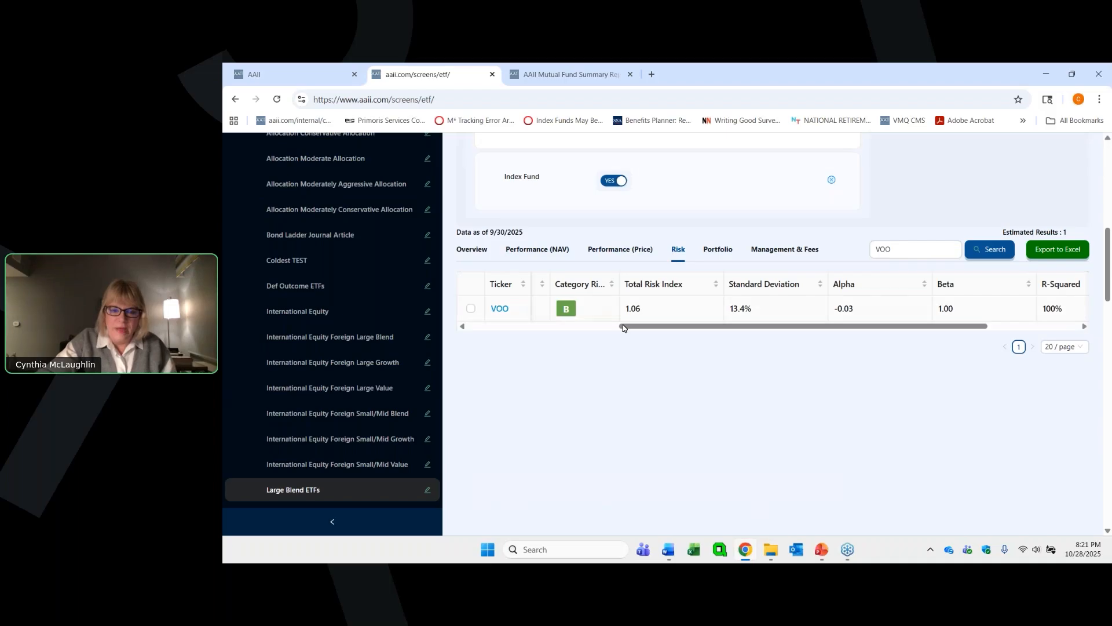
left_click_drag(612, 327, 717, 326)
left_click(712, 255)
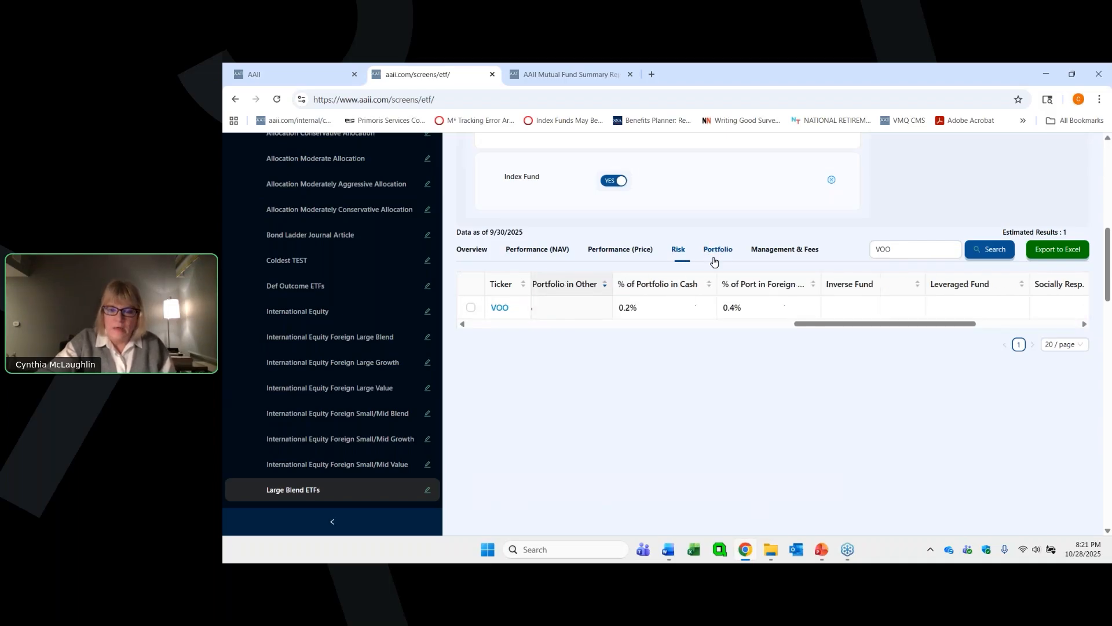
left_click_drag(722, 323, 857, 293)
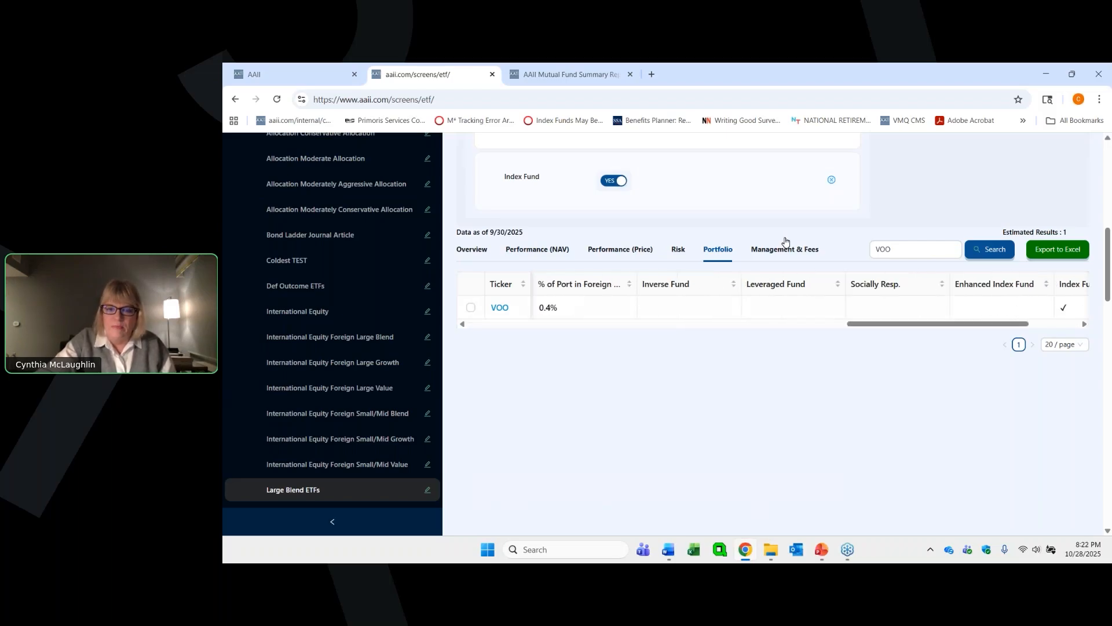
left_click(769, 253)
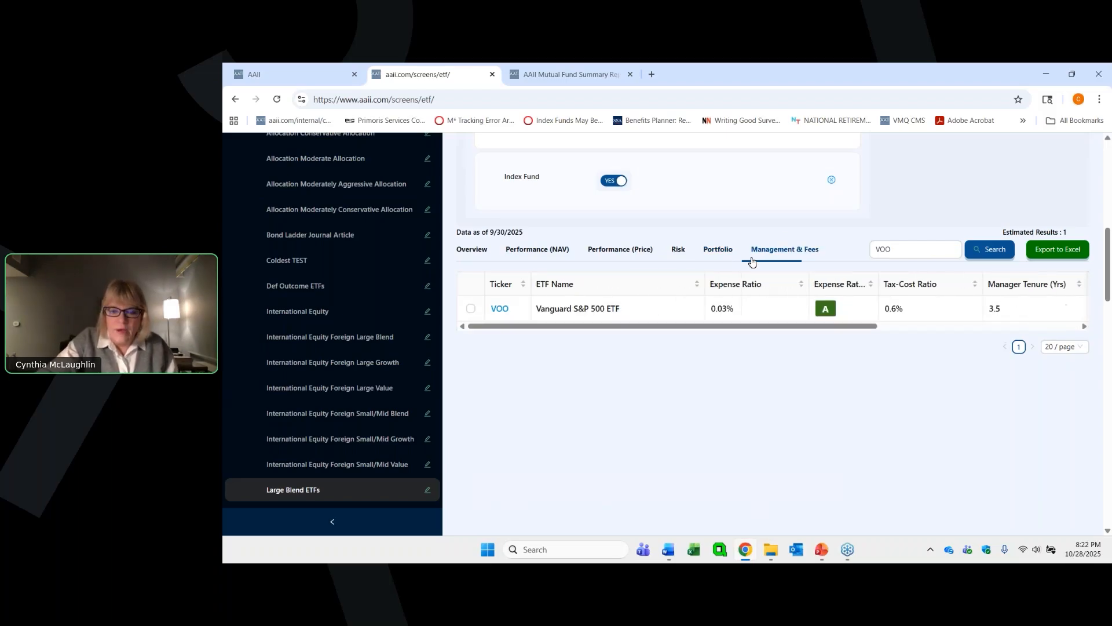
mouse_move(667, 326)
left_mouse_down()
mouse_move(745, 332)
mouse_move(659, 331)
left_mouse_up()
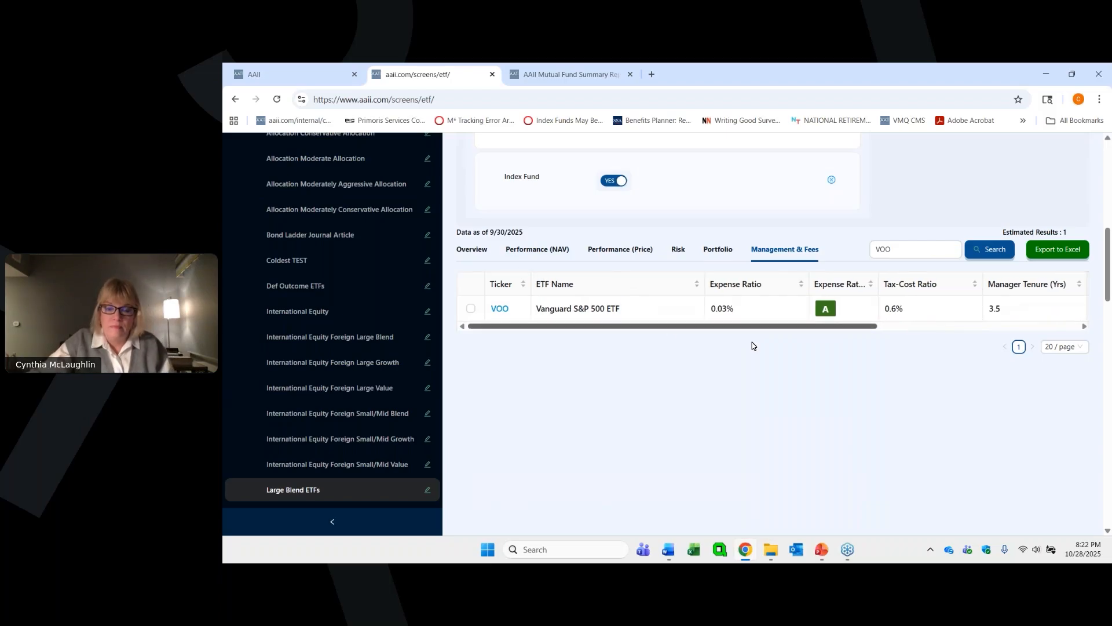
- Review the available screening filters from Overview to Management & Fees and close the list without applying changes
scroll(689, 258, "up", 2)
scroll(689, 259, "up", 6)
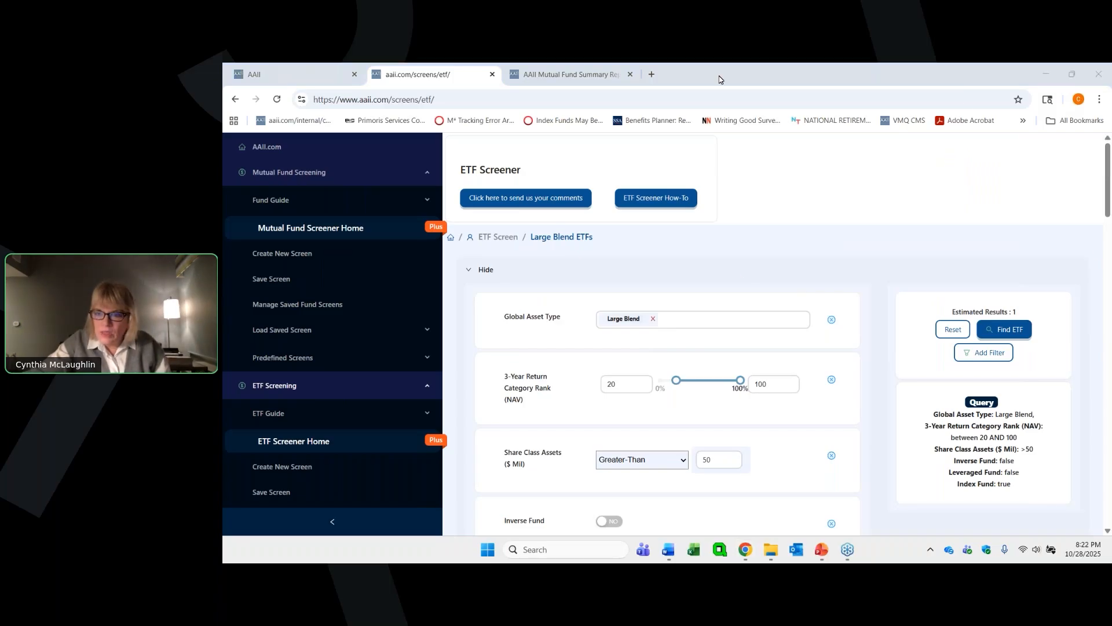
left_click(976, 354)
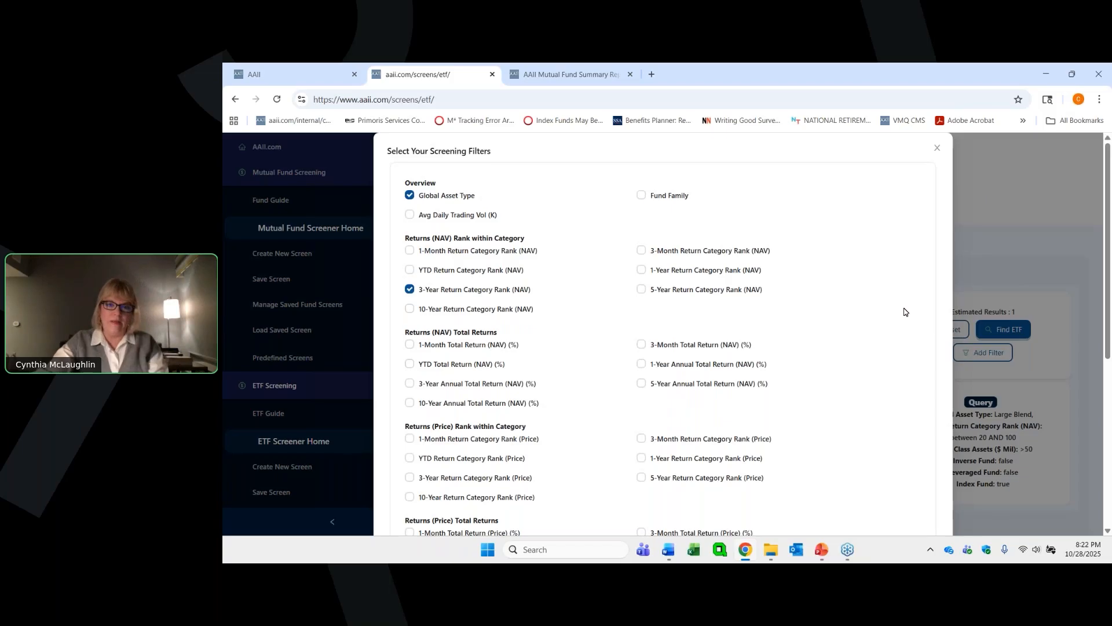
scroll(903, 312, "down", 2)
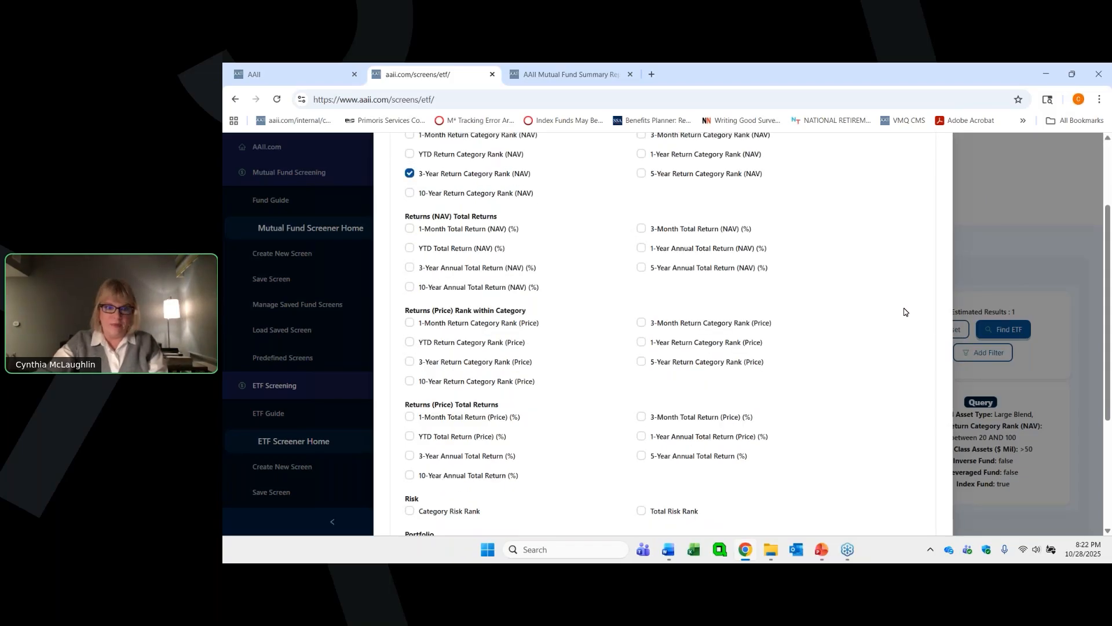
scroll(904, 312, "down", 3)
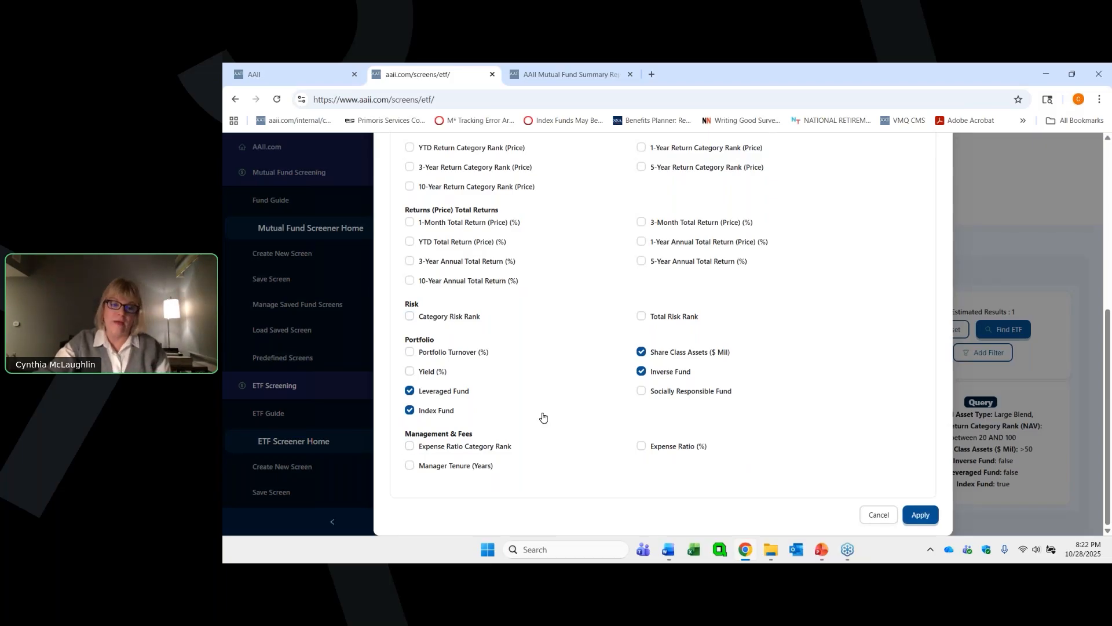
scroll(619, 347, "up", 4)
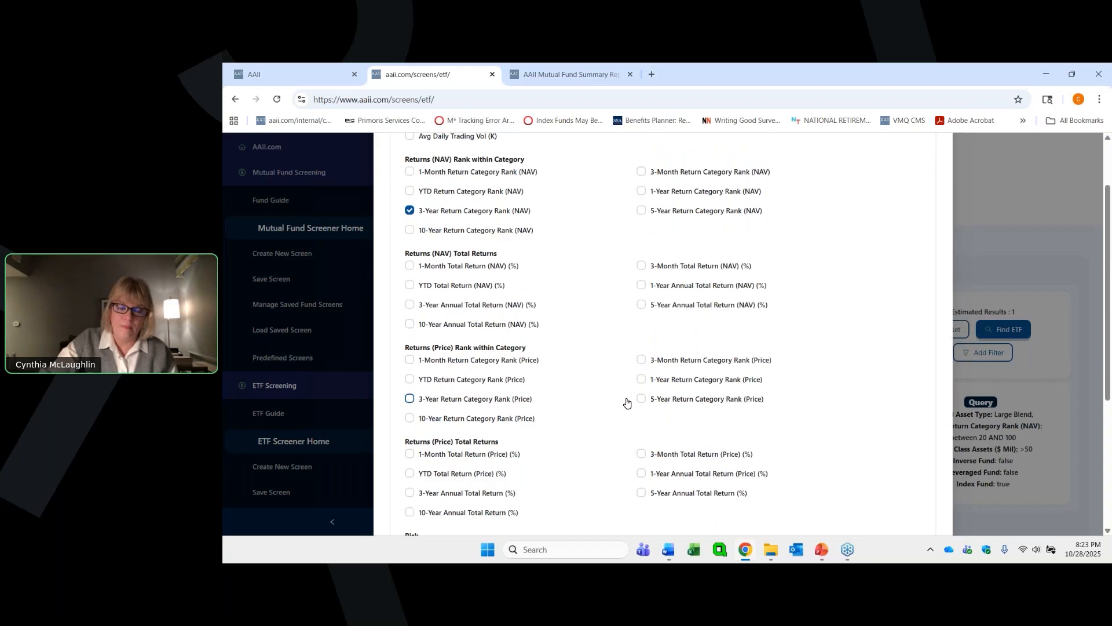
left_click(989, 197)
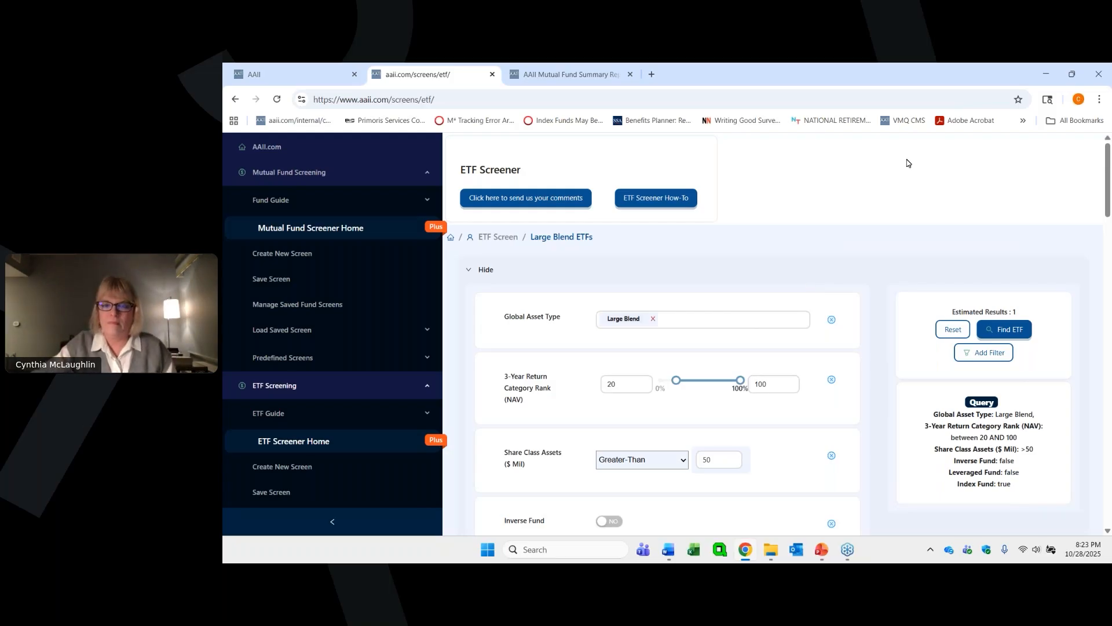
- Review the Large Blend ETFs screen's criteria, focusing on the minimum 3-Year Return Category Rank (NAV)
scroll(906, 164, "down", 2)
scroll(900, 243, "down", 2)
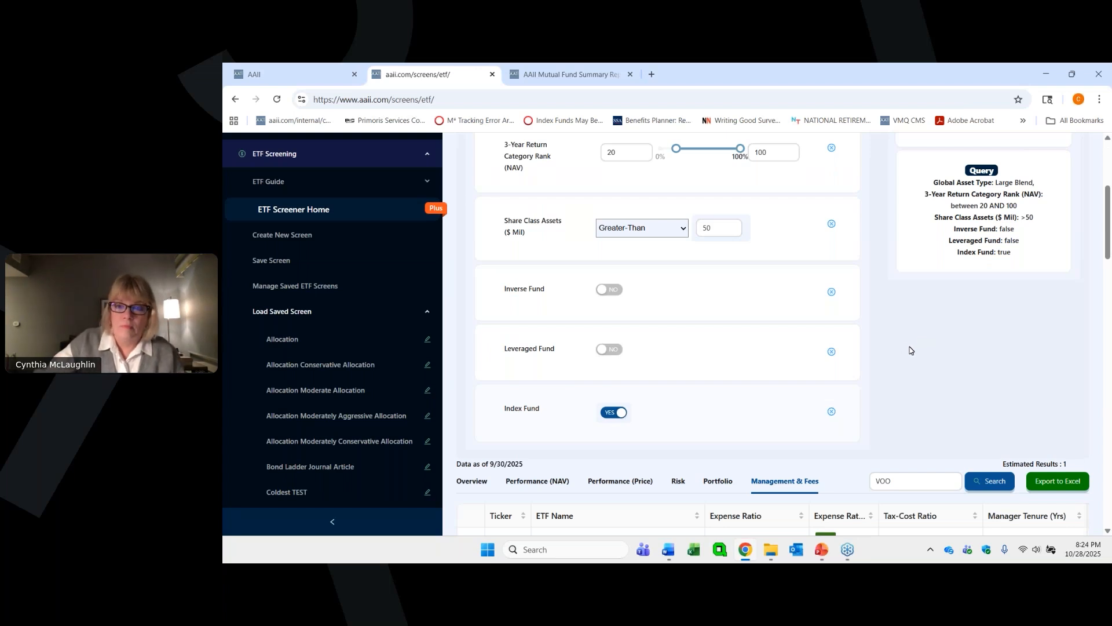
scroll(907, 347, "up", 2)
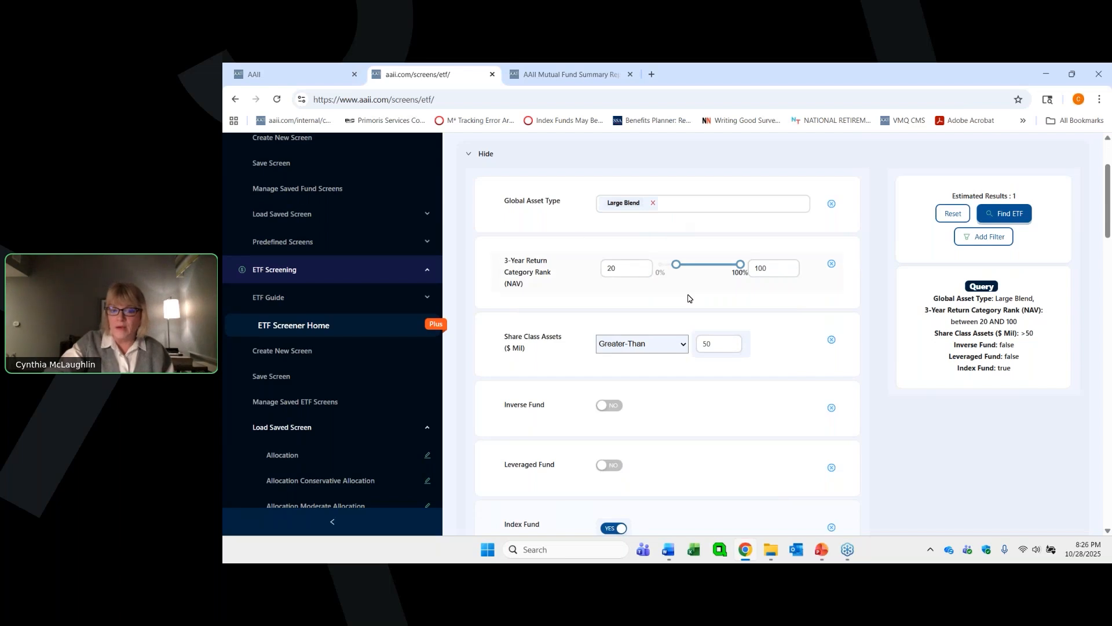
left_click(618, 268)
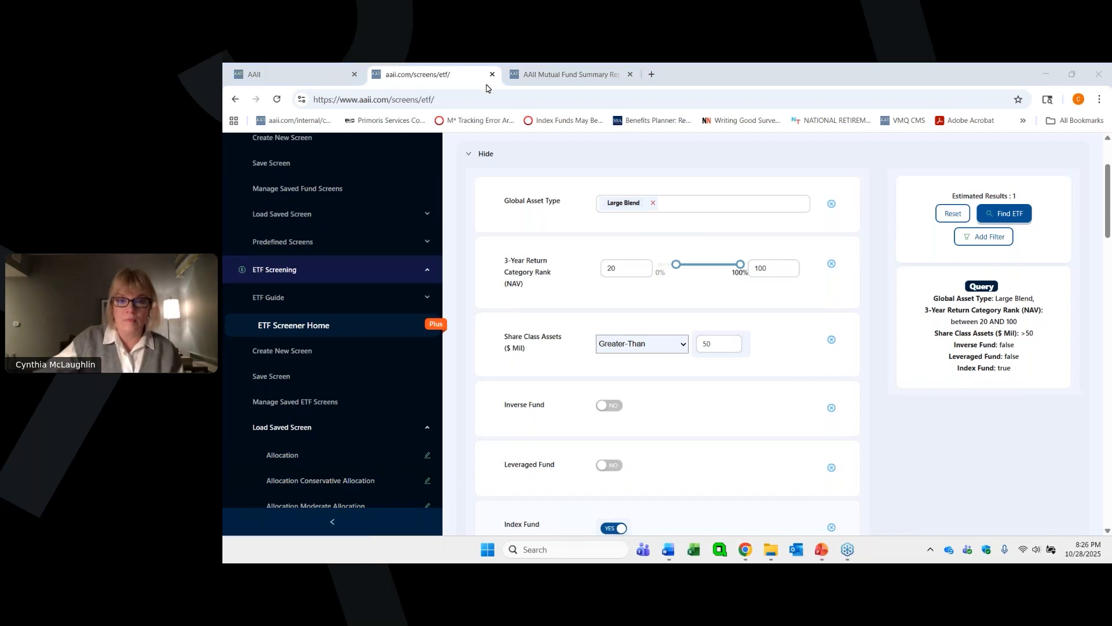
- Switch to the PowerPoint presentation showing the AAII ETF Guide Categories slide
mouse_move(825, 552)
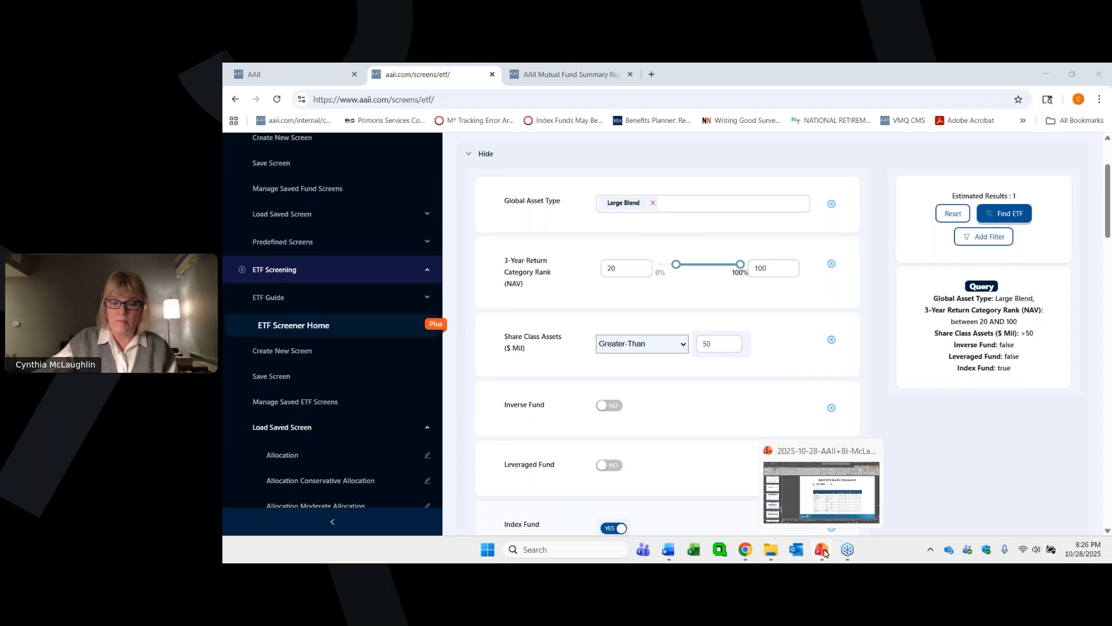
left_click(830, 508)
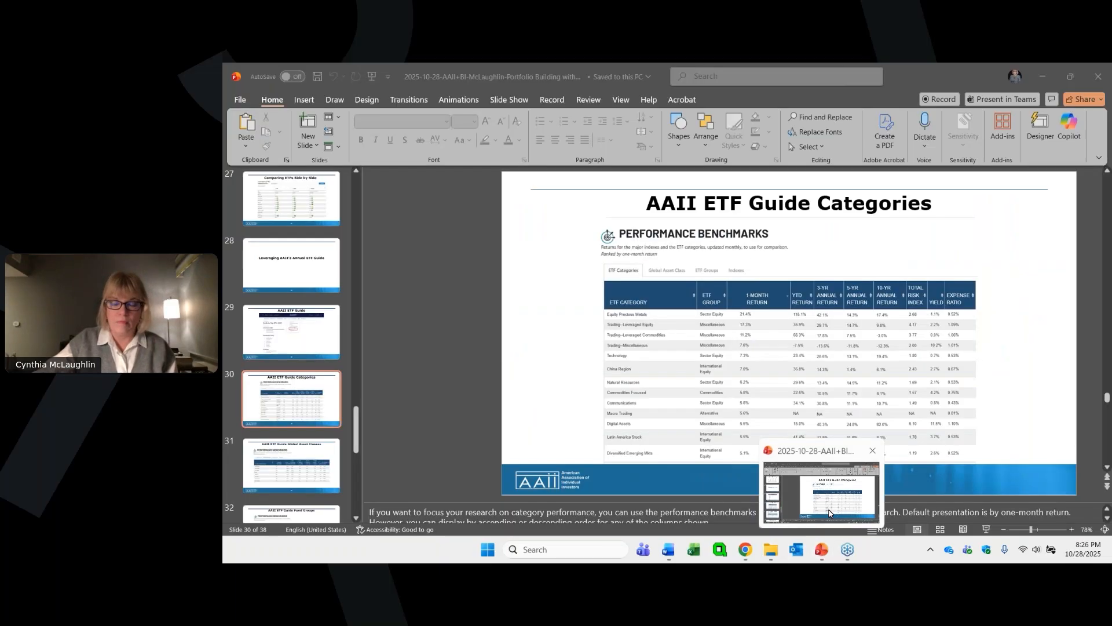
left_click(831, 509)
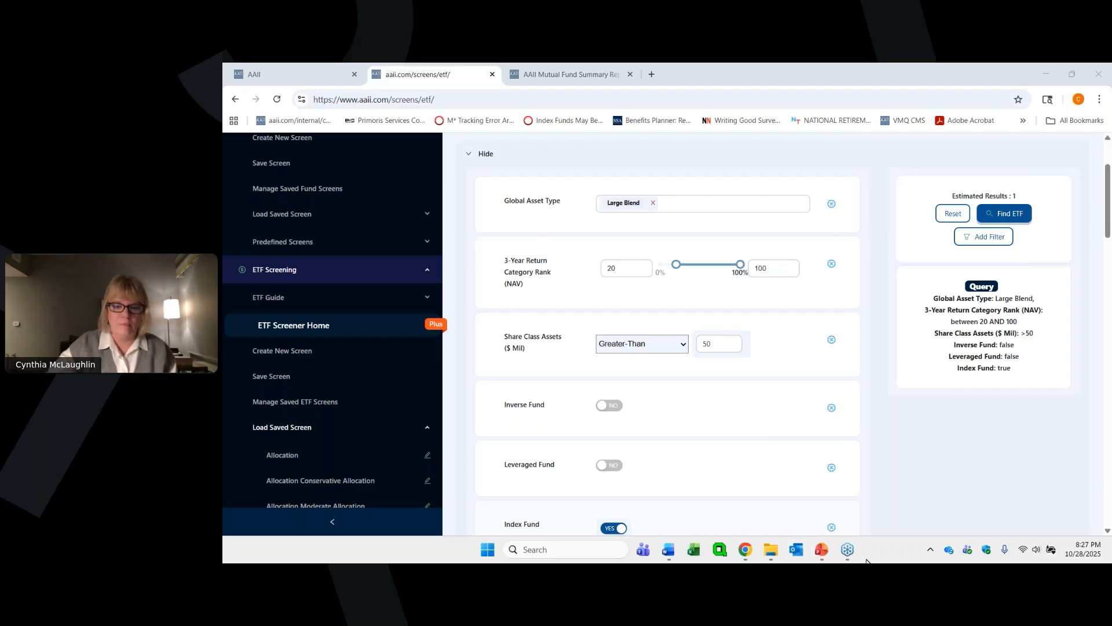
mouse_move(824, 555)
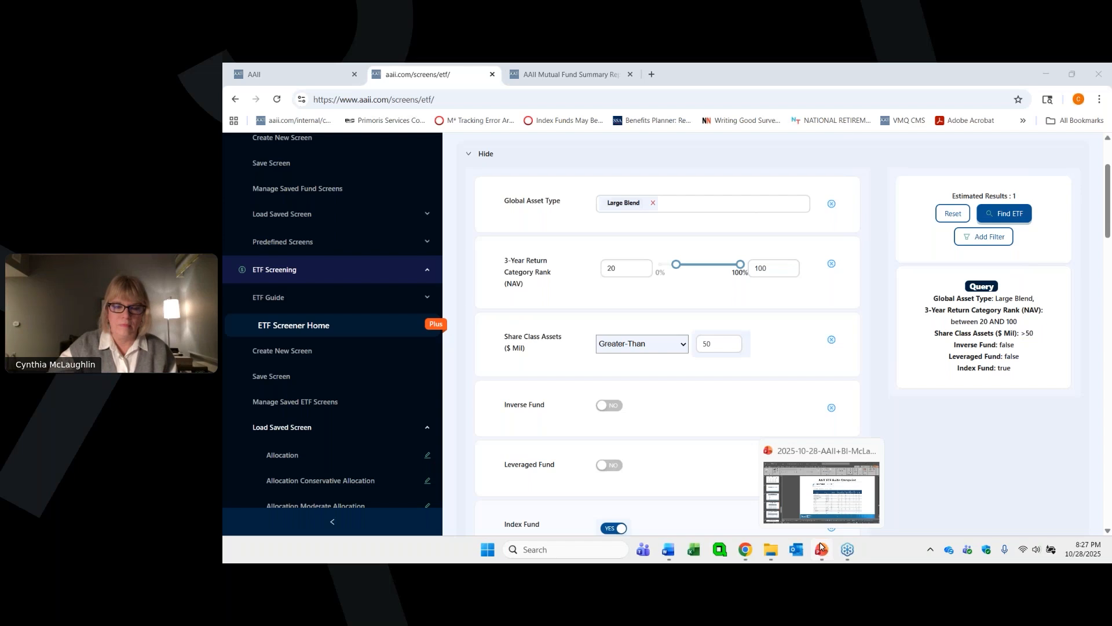